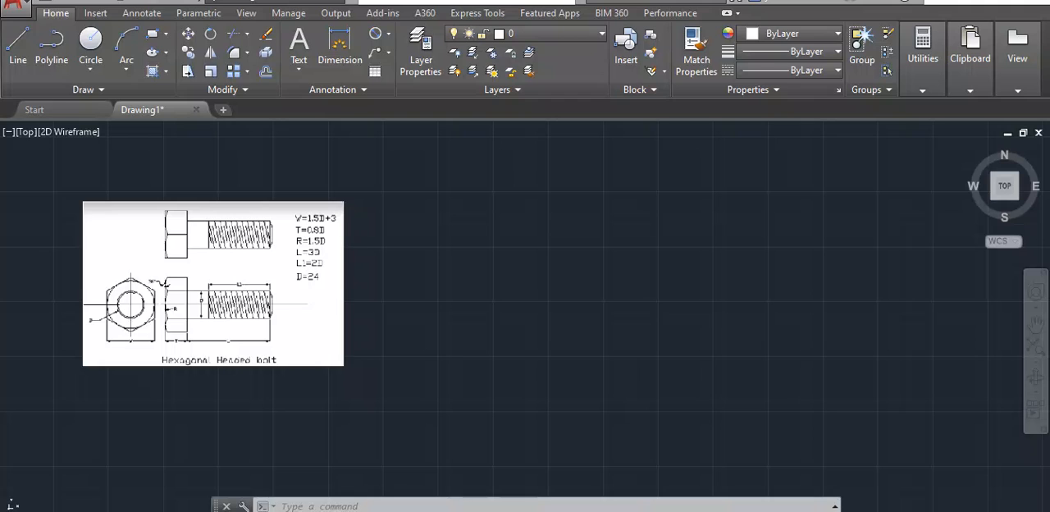
- Draw a six-sided polygon beside the reference image, circumscribed about a circle of radius 19.5
left_click(283, 506)
type("POL")
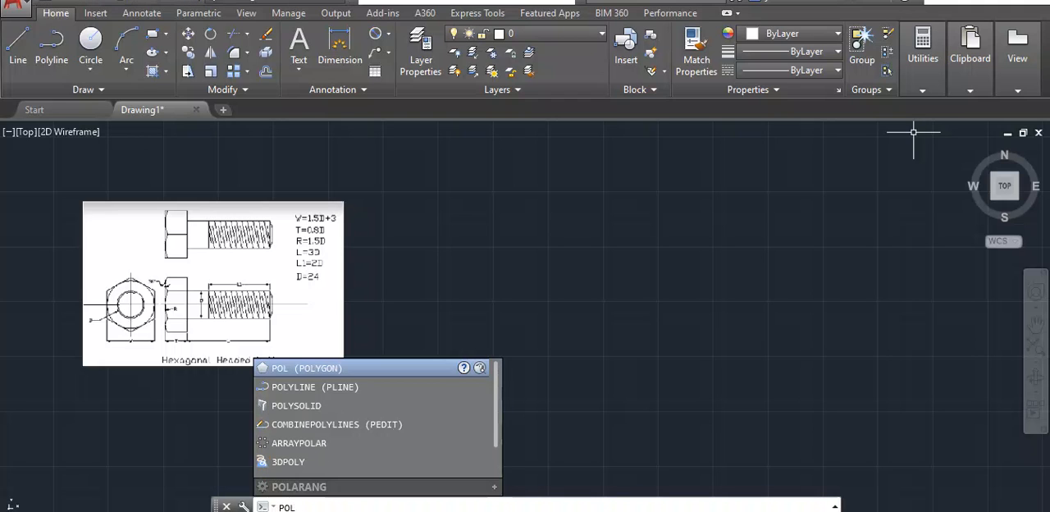
key("Return")
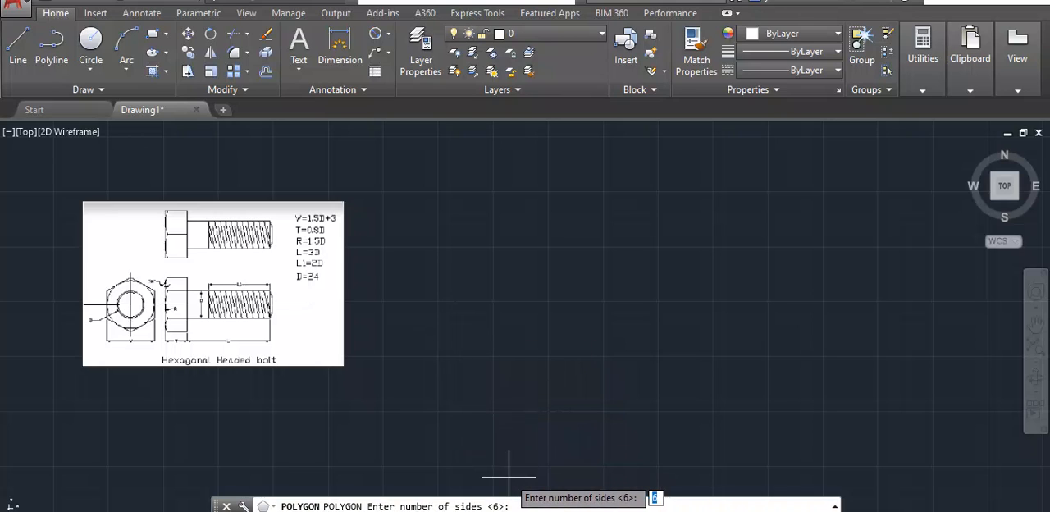
key("Return")
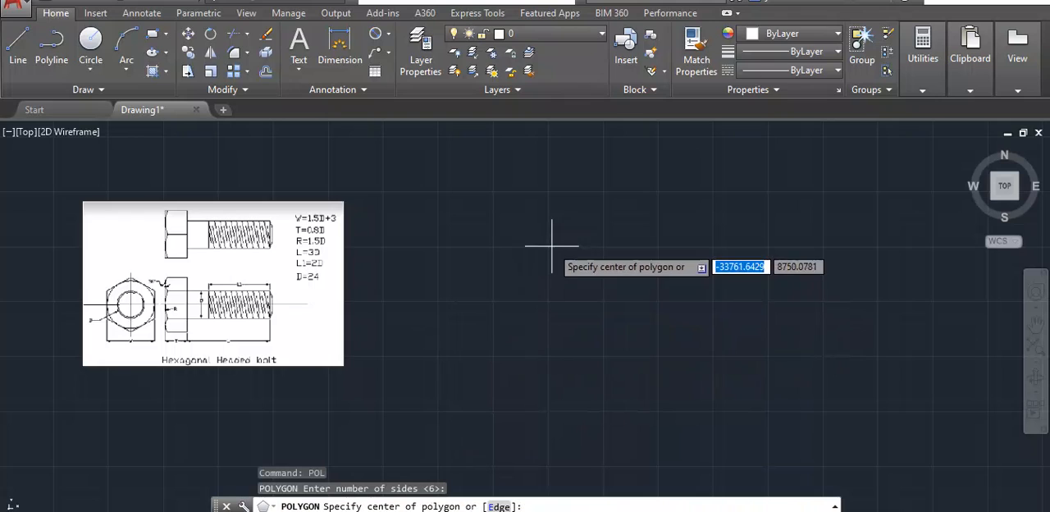
left_click(545, 299)
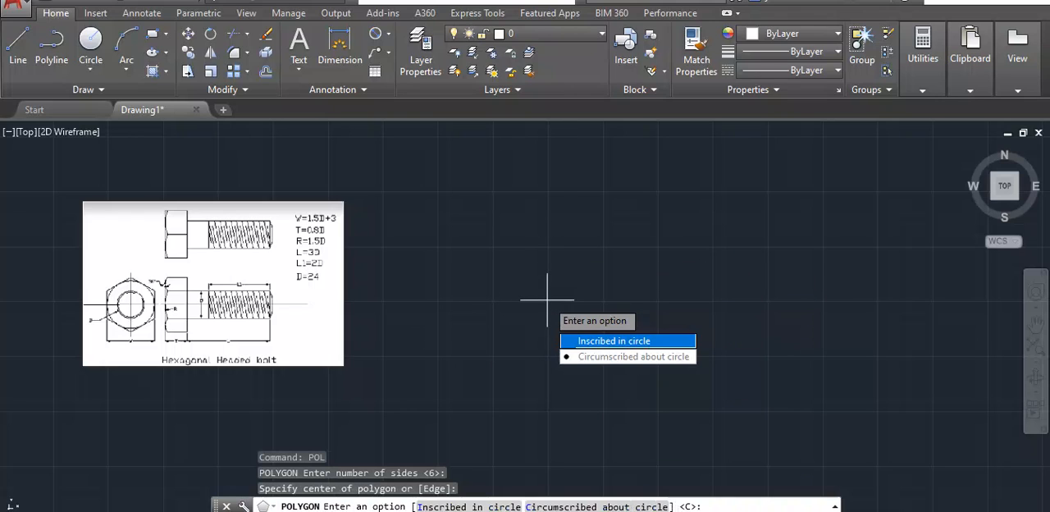
key("Down")
key("Down")
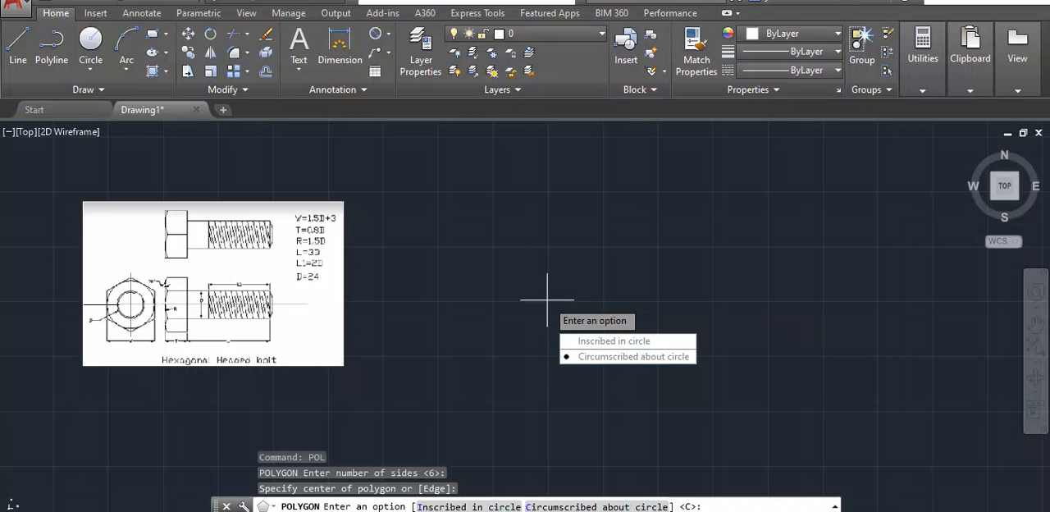
key("Up")
key("Return")
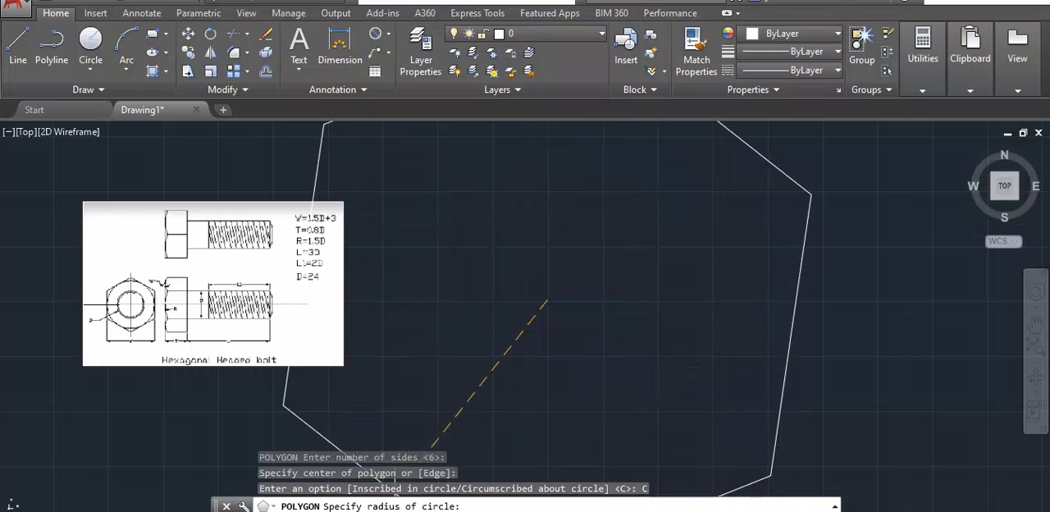
type("19.5")
key("BackSpace")
key("BackSpace")
type(".5")
key("BackSpace")
key("BackSpace")
type(".5")
key("Return")
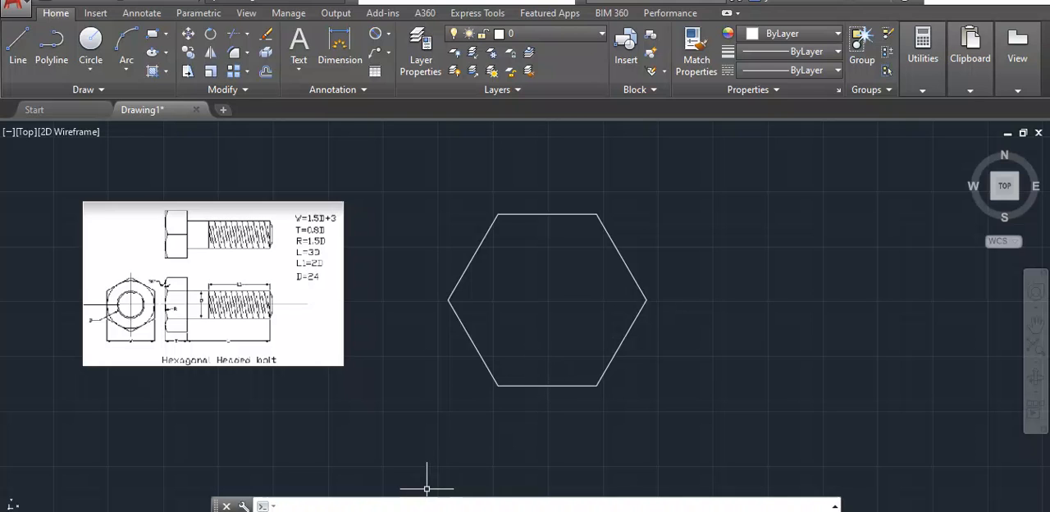
- Rotate the hexagon 90° about its right-hand vertex so that one vertex points straight up
type("RO")
key("Return")
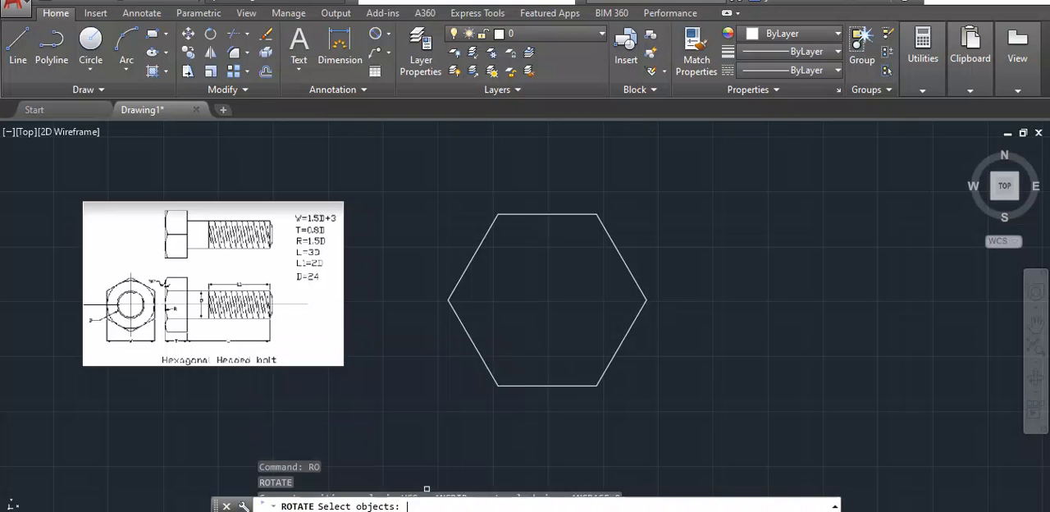
left_click(639, 290)
key("Return")
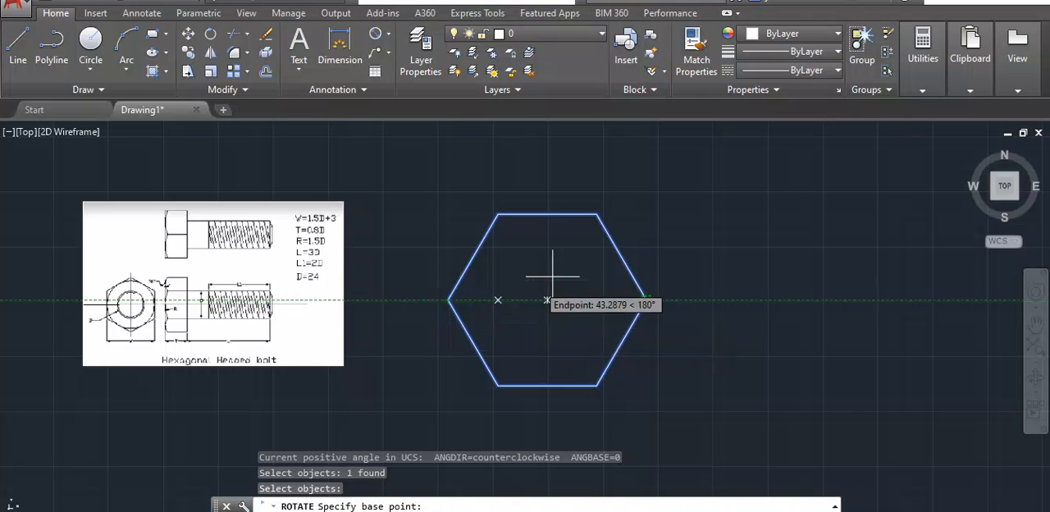
left_click(646, 300)
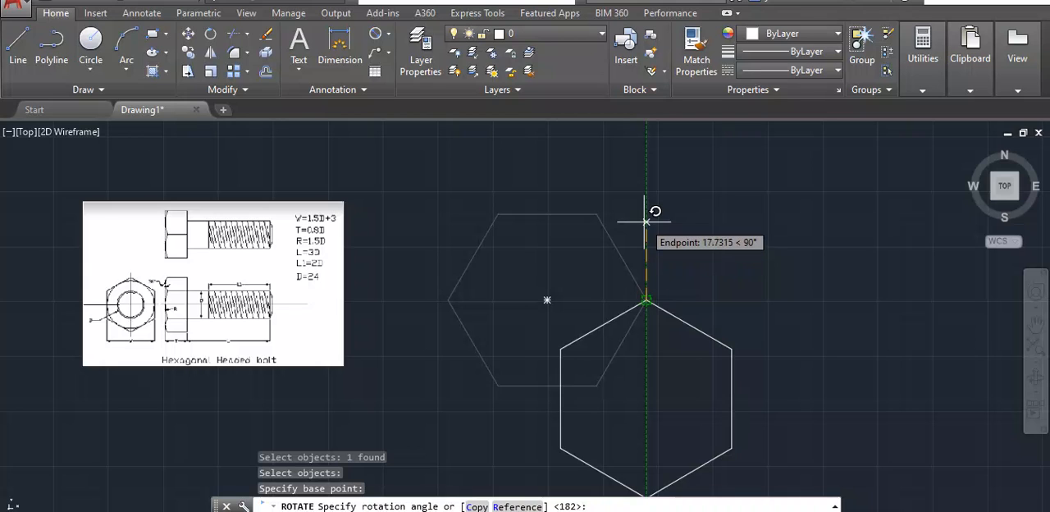
left_click(647, 220)
- Move the hexagon by its upper-left vertex to a spot just right of the reference image
scroll(659, 326, "down", 2)
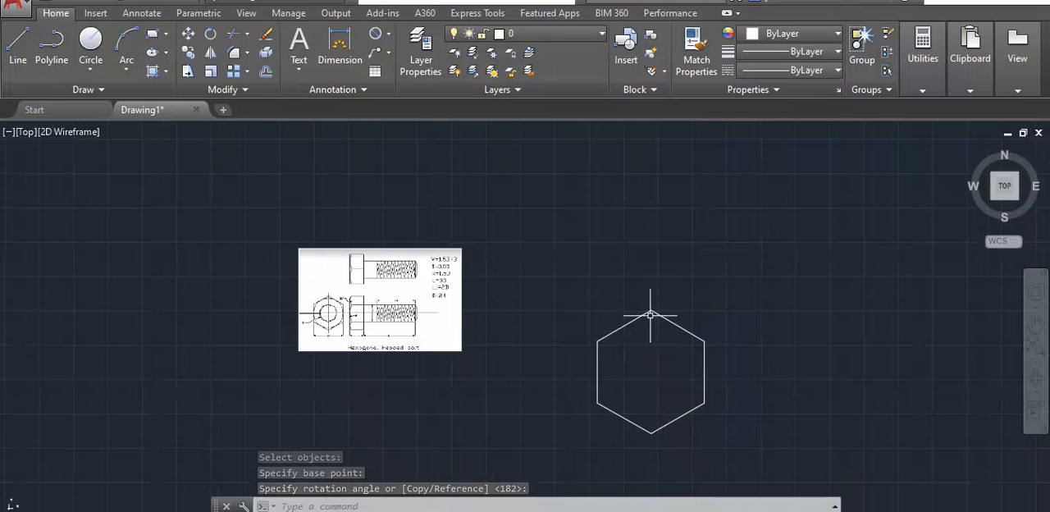
left_click(617, 328)
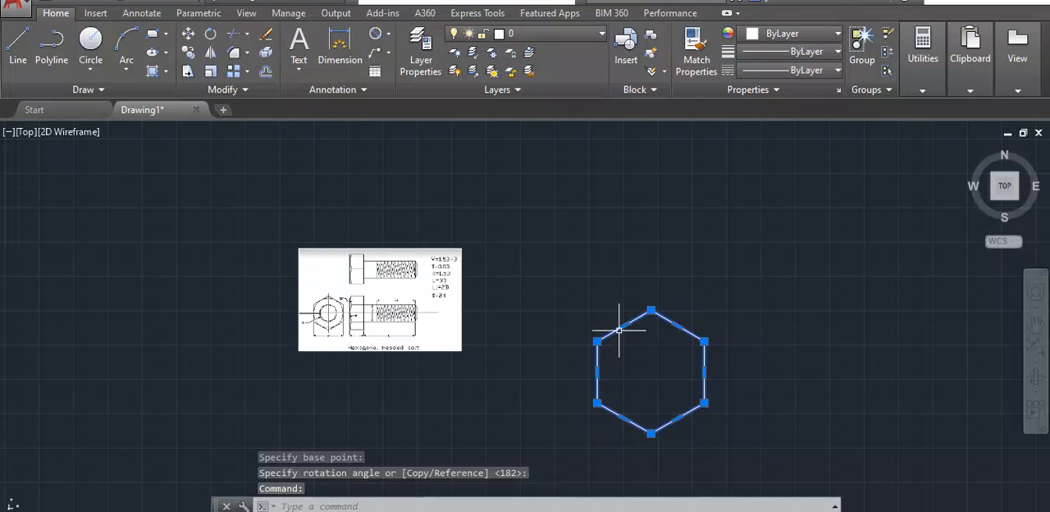
type("M")
key("Return")
left_click(597, 341)
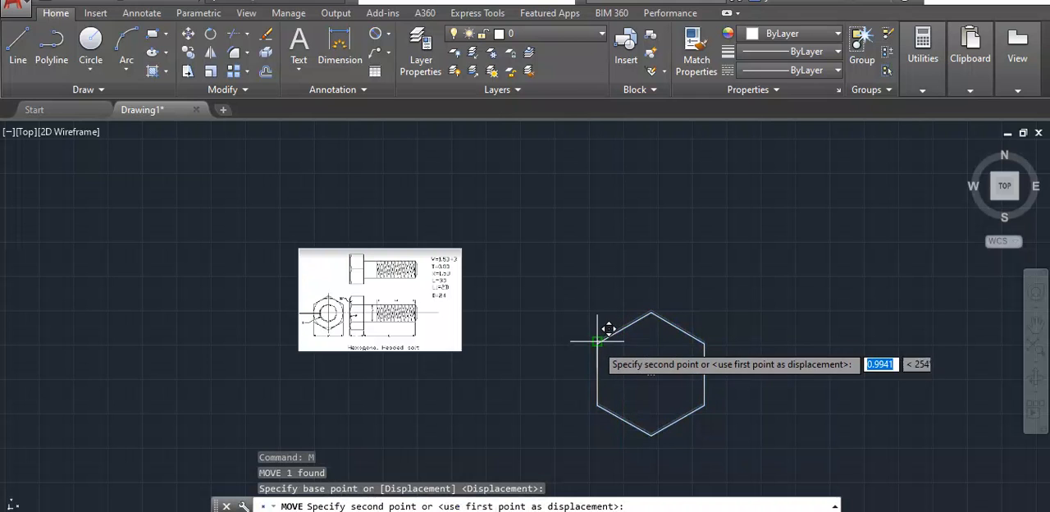
left_click(506, 273)
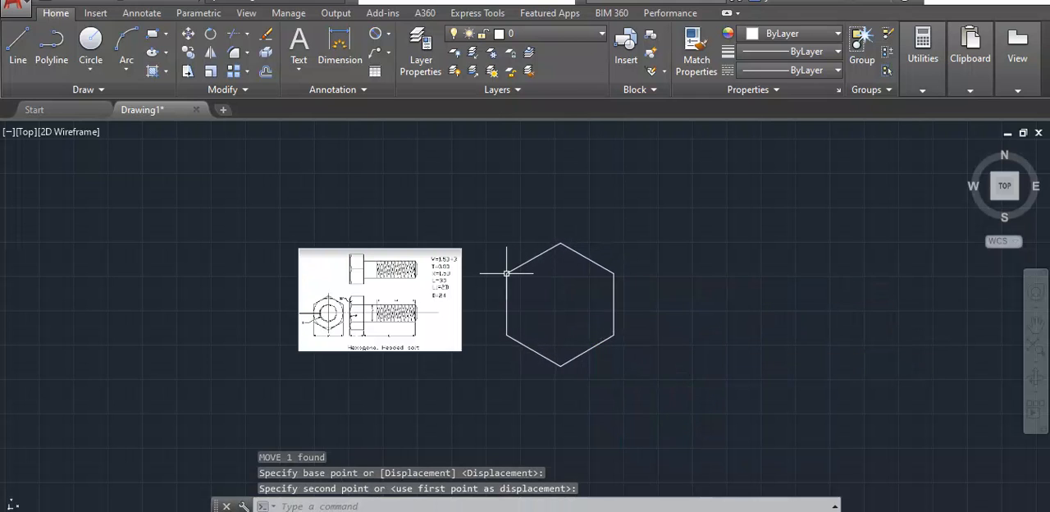
- Draw a circle of diameter 39 centred in the hexagon
scroll(496, 287, "up", 4)
scroll(496, 287, "down", 2)
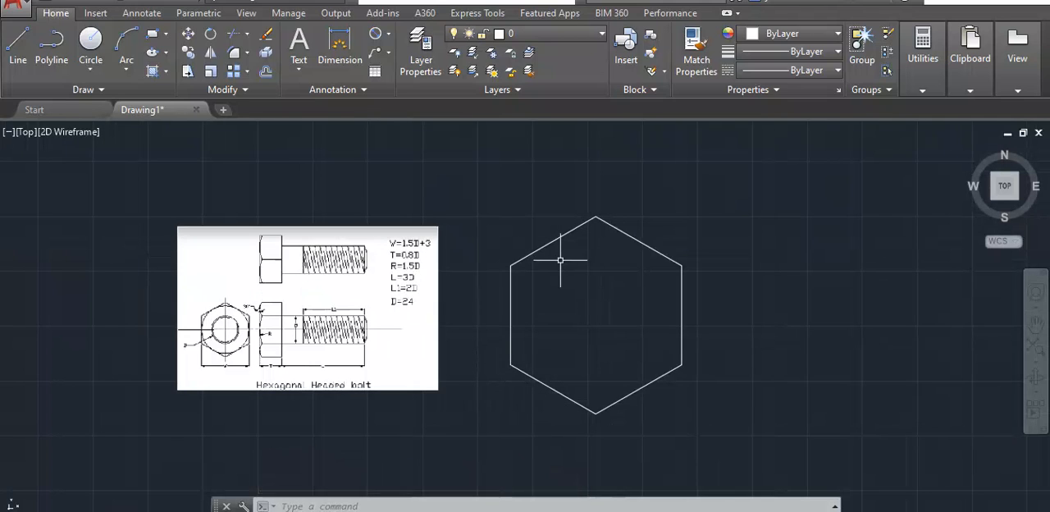
left_click(458, 503)
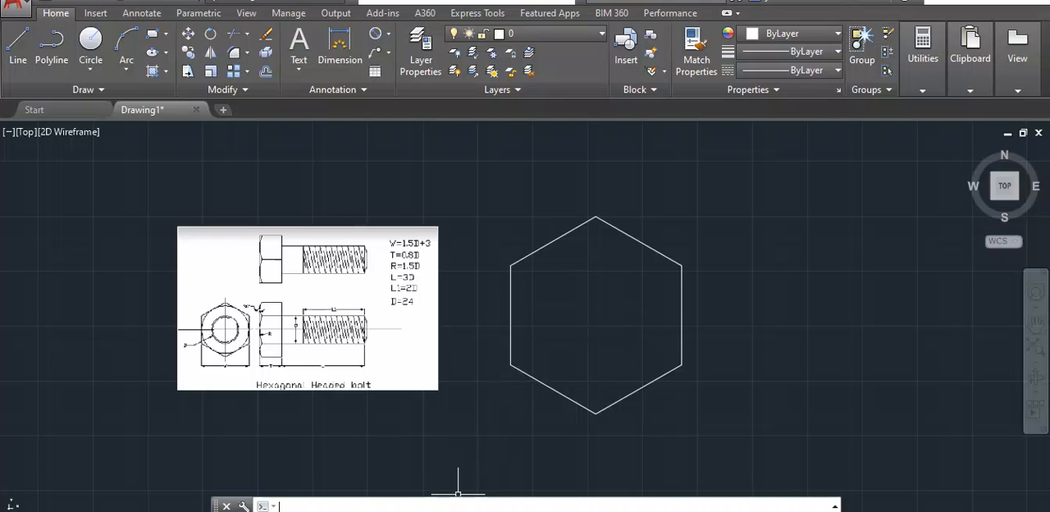
type("c")
key("Return")
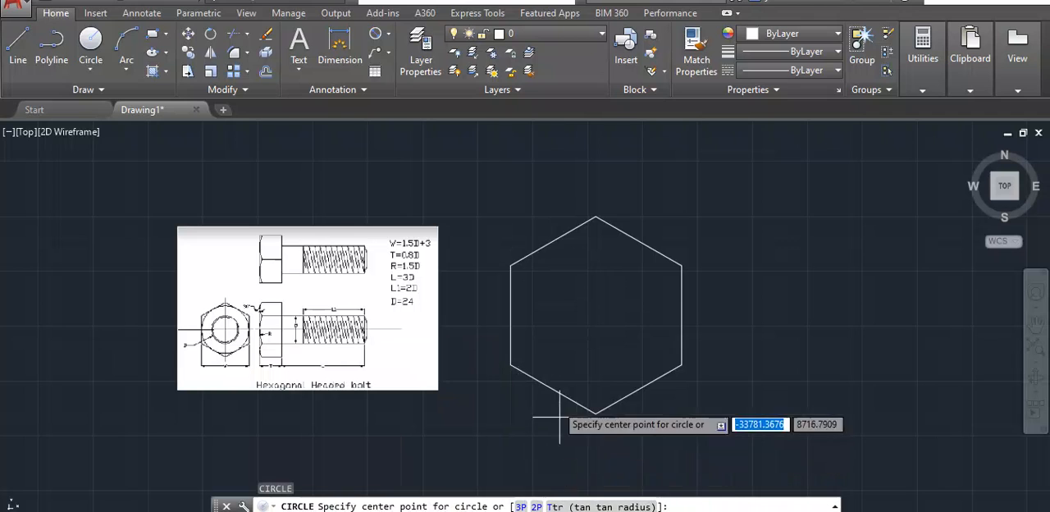
left_click(595, 315)
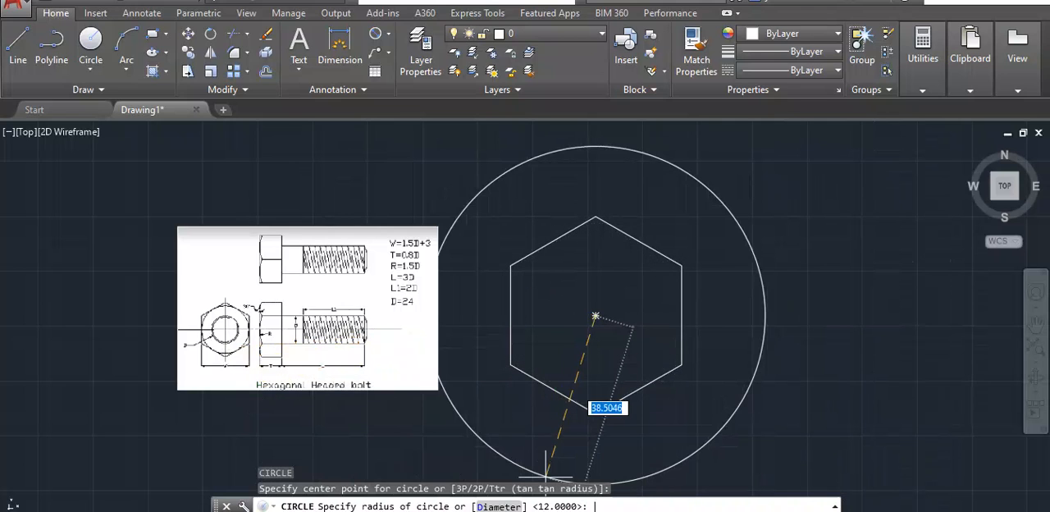
type("d")
key("Return")
type("3")
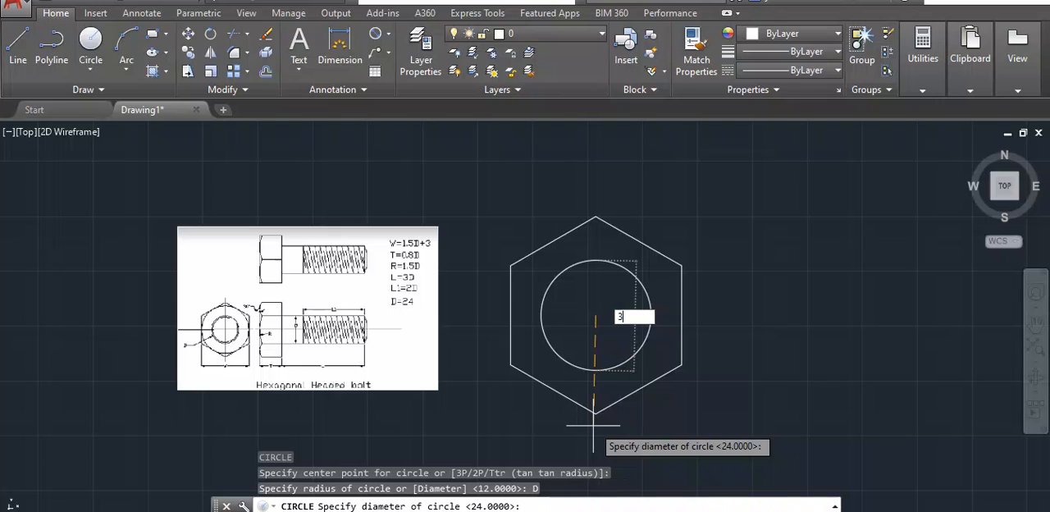
type("9")
key("Return")
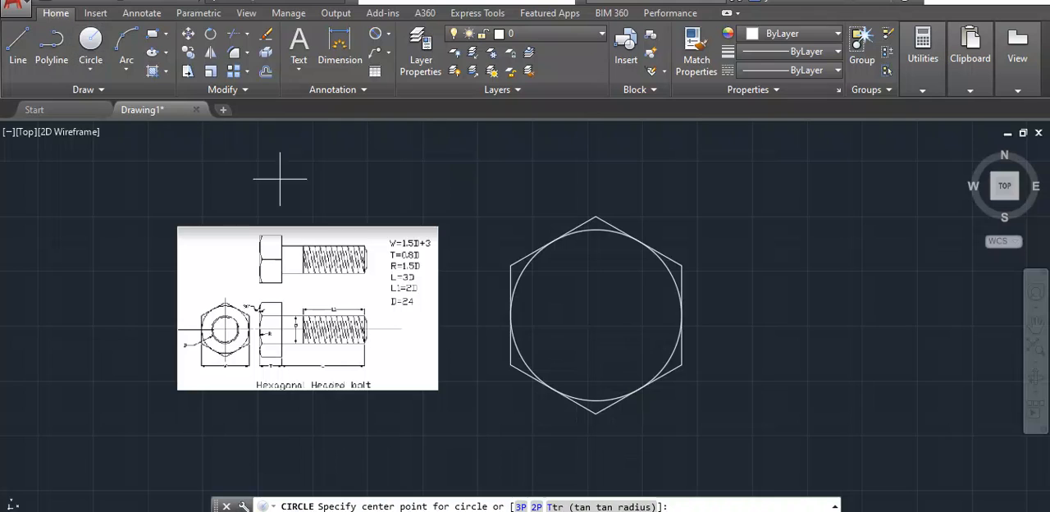
left_click(596, 316)
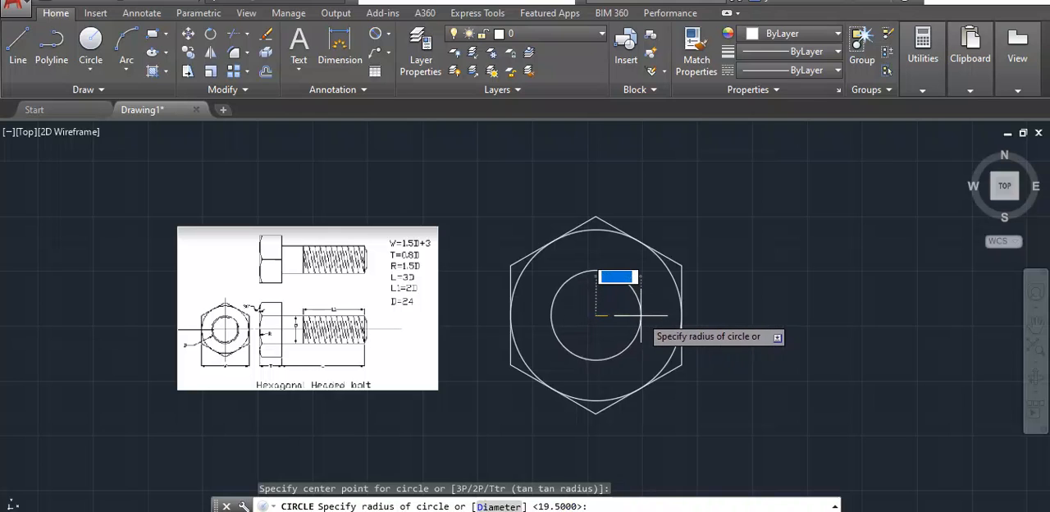
type("2")
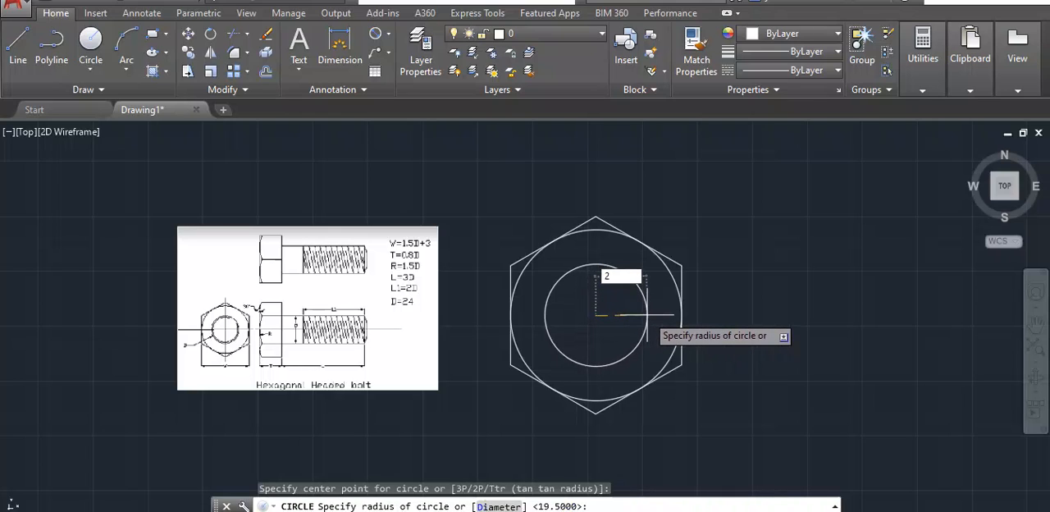
type("4")
key("Return")
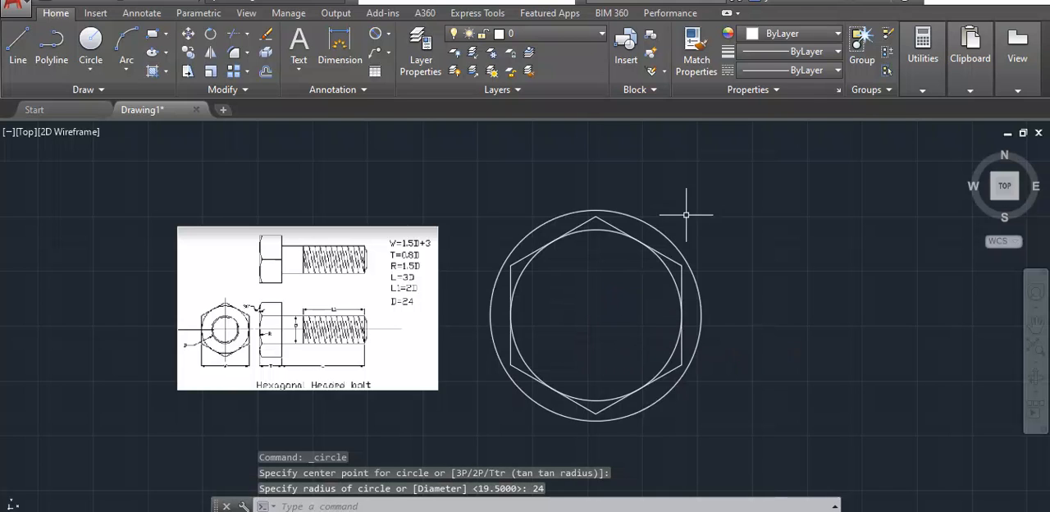
left_click(666, 238)
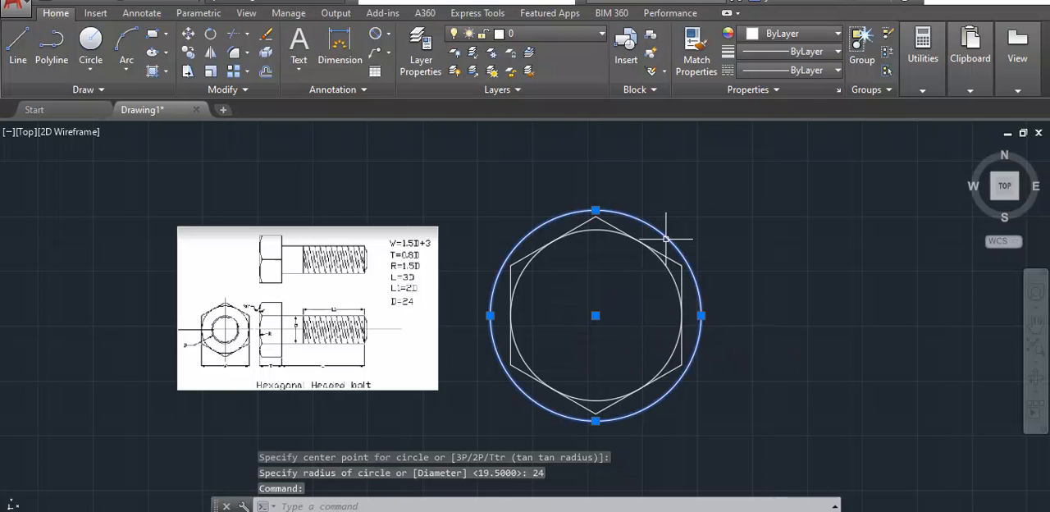
key("Delete")
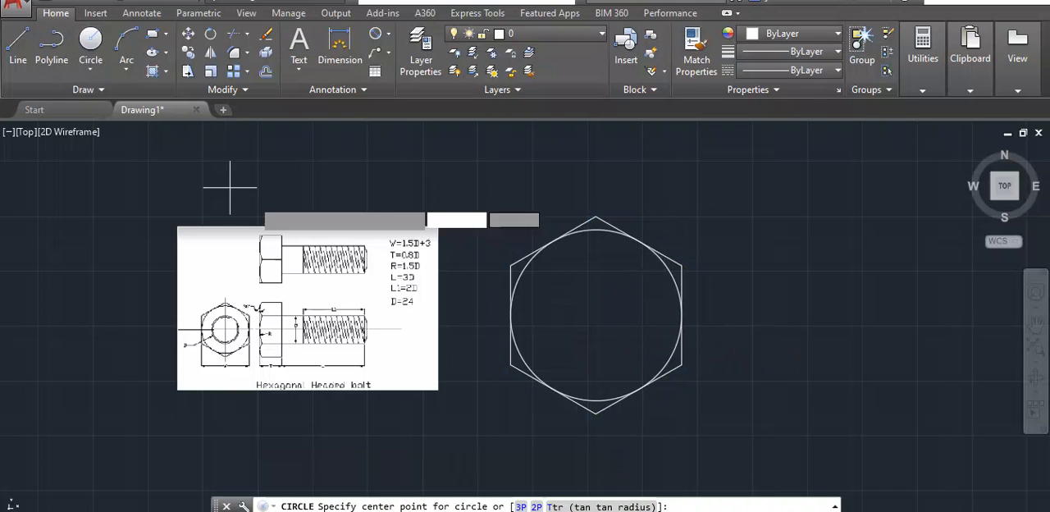
- Draw the bolt shank circle with a diameter of 24, concentric with the hexagon's inner circle
left_click(595, 316)
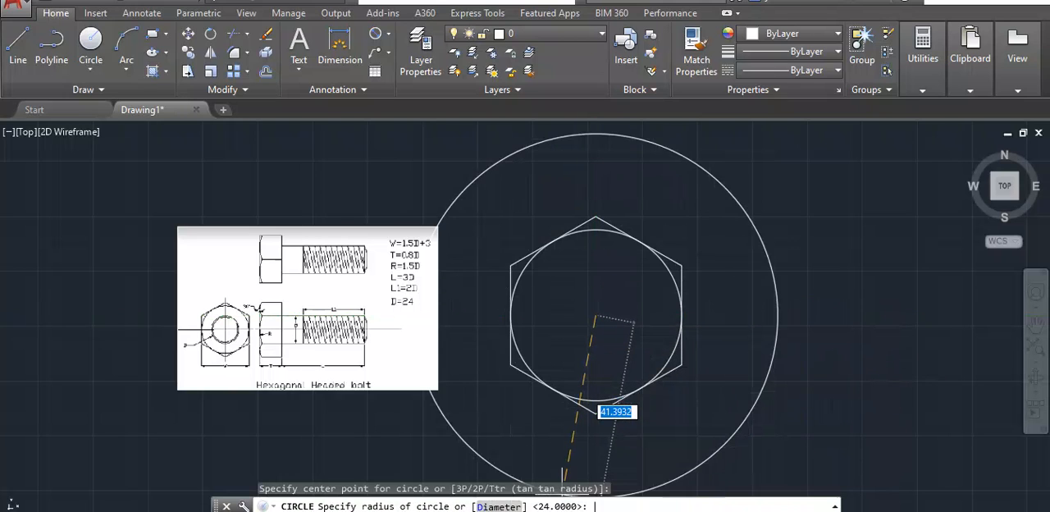
type("D")
key("Return")
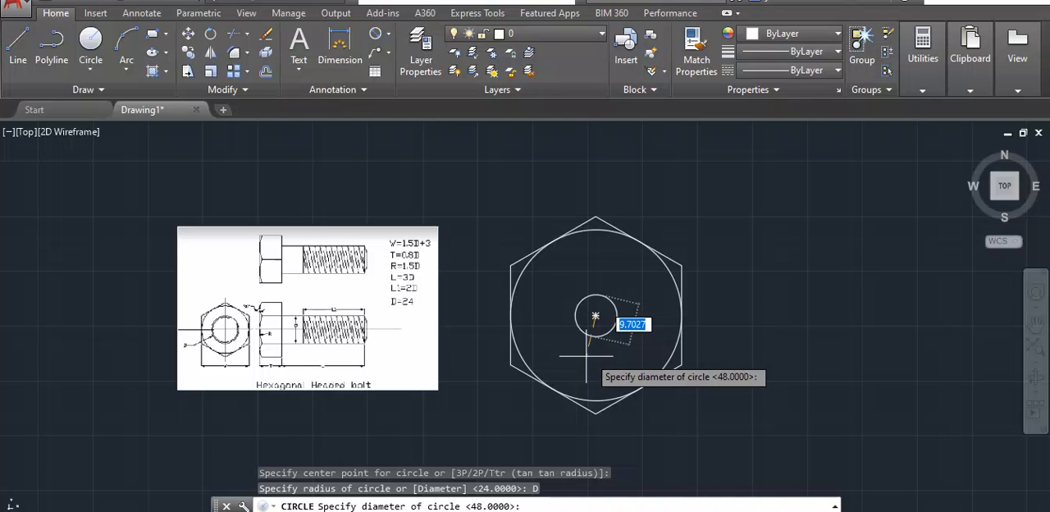
key("Return")
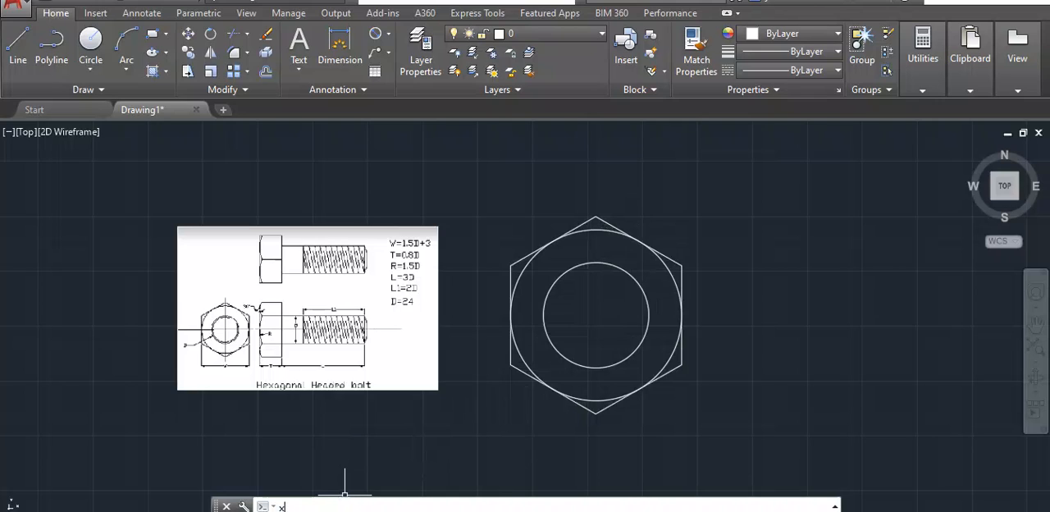
- Draw horizontal construction lines through the hexagon's top and bottom vertices, the small circle's top and bottom quadrants, and the common centre
type("l")
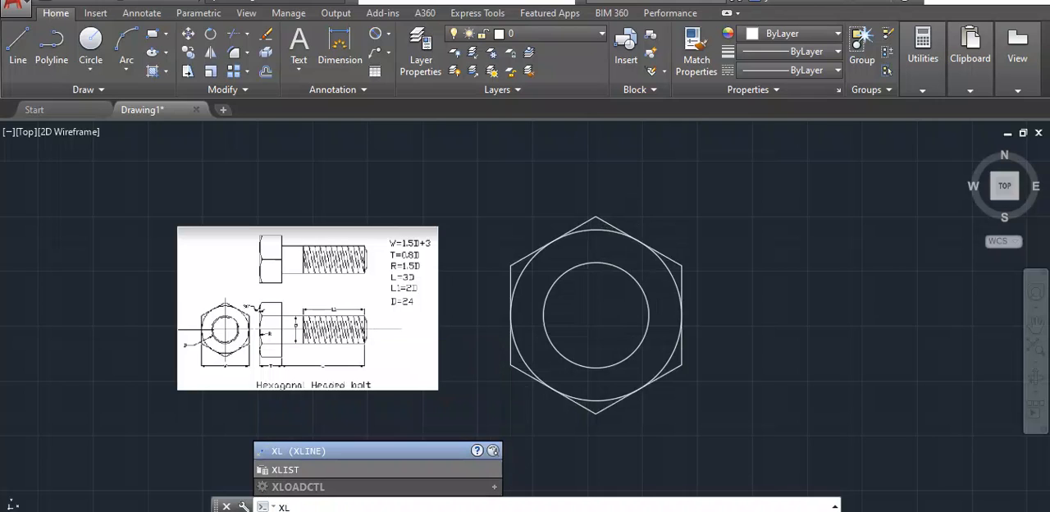
key("Return")
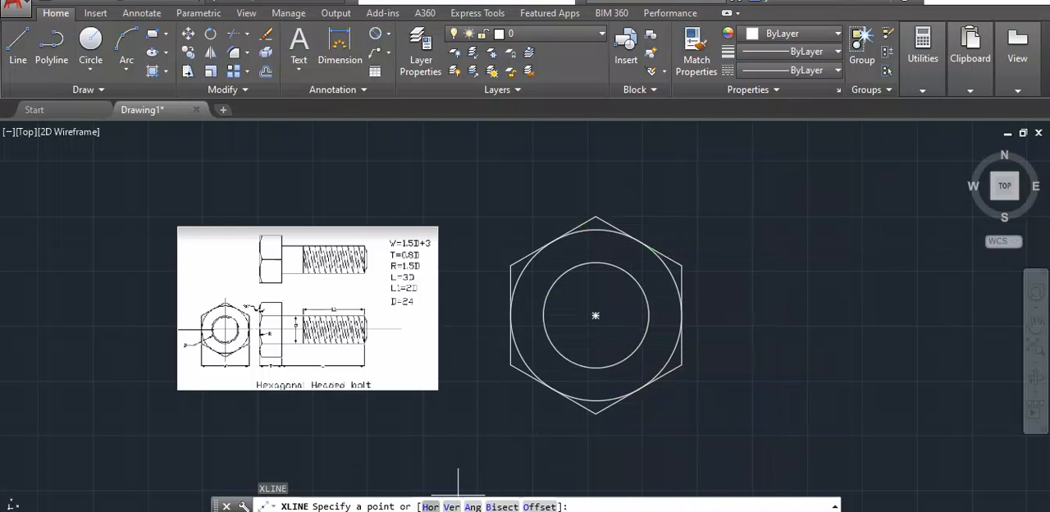
type("h")
key("Return")
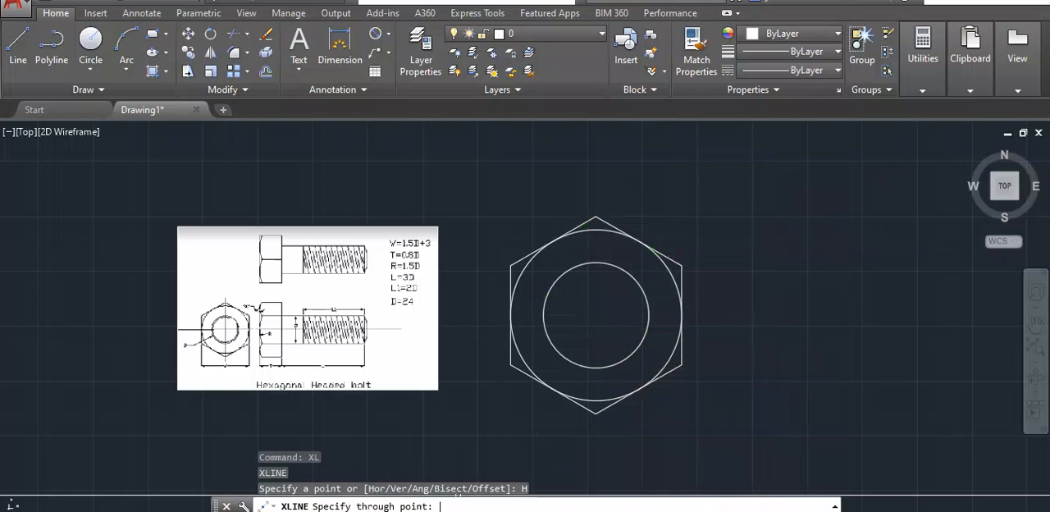
left_click(596, 218)
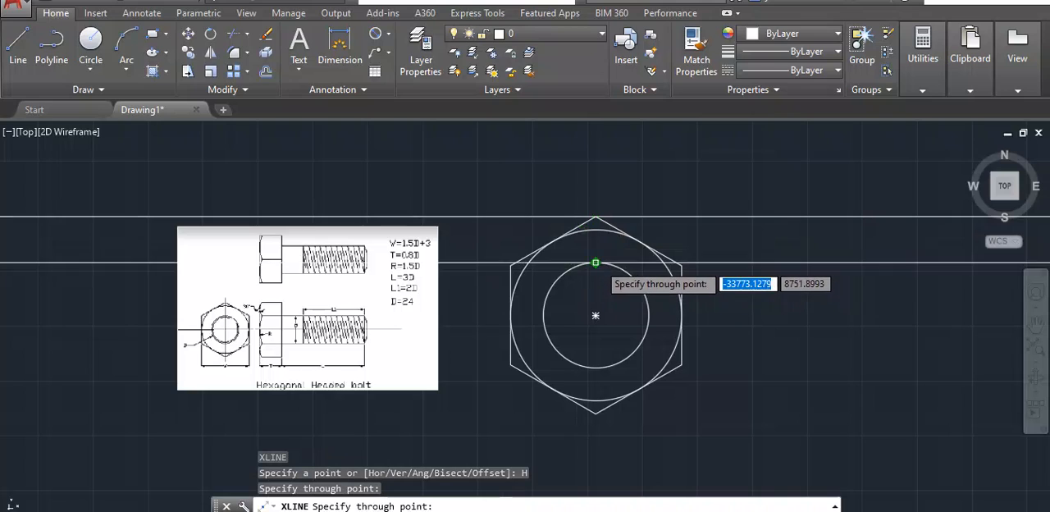
left_click(597, 263)
left_click(596, 315)
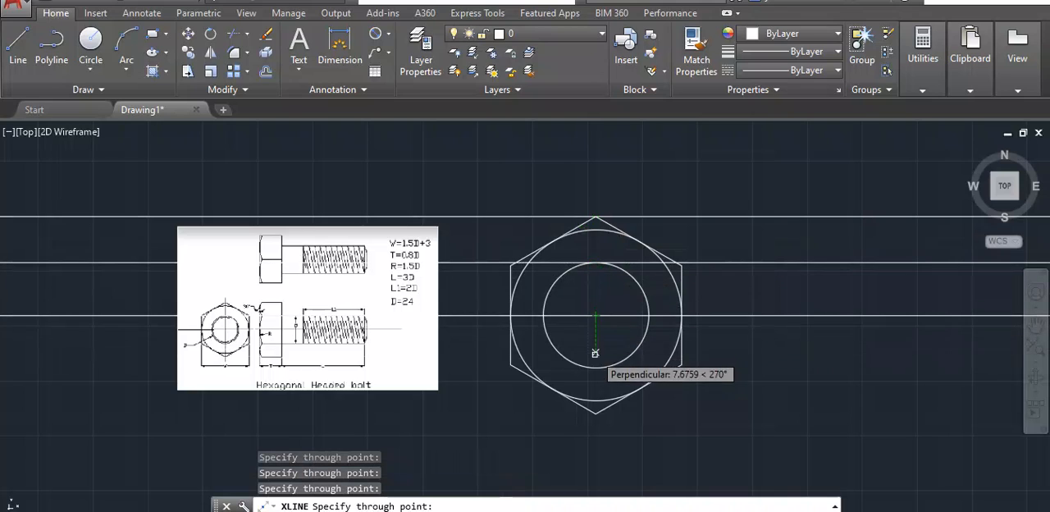
left_click(595, 367)
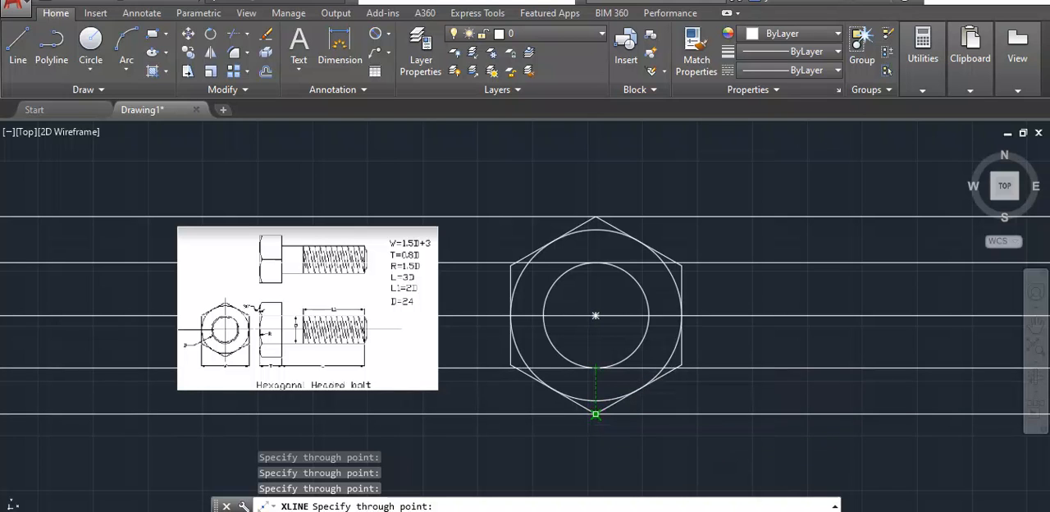
left_click(596, 414)
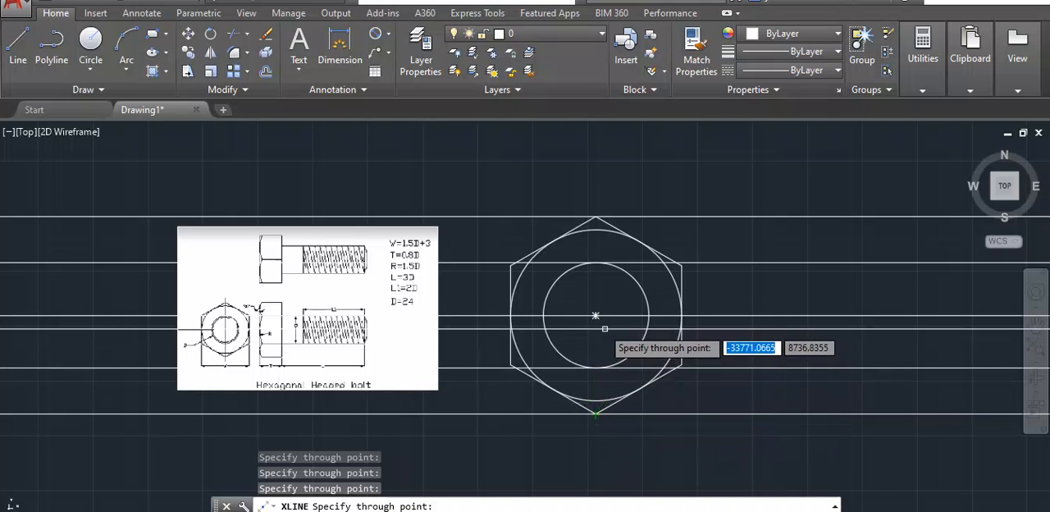
key("Return")
scroll(578, 345, "down", 2)
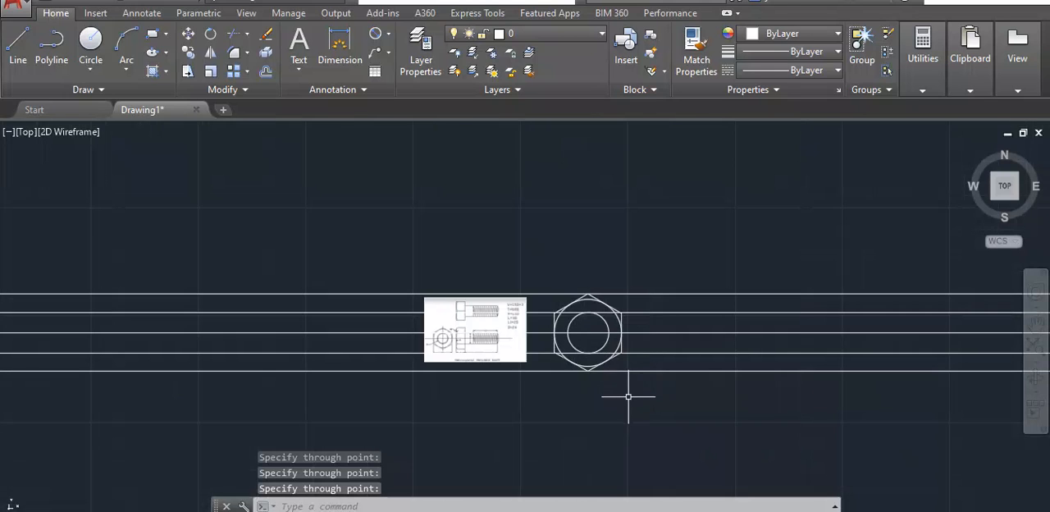
- Draw a vertical line between the outermost construction lines, a short distance to the right of the hexagon, as the bolt head's outer face
middle_click_drag(621, 396, 448, 353)
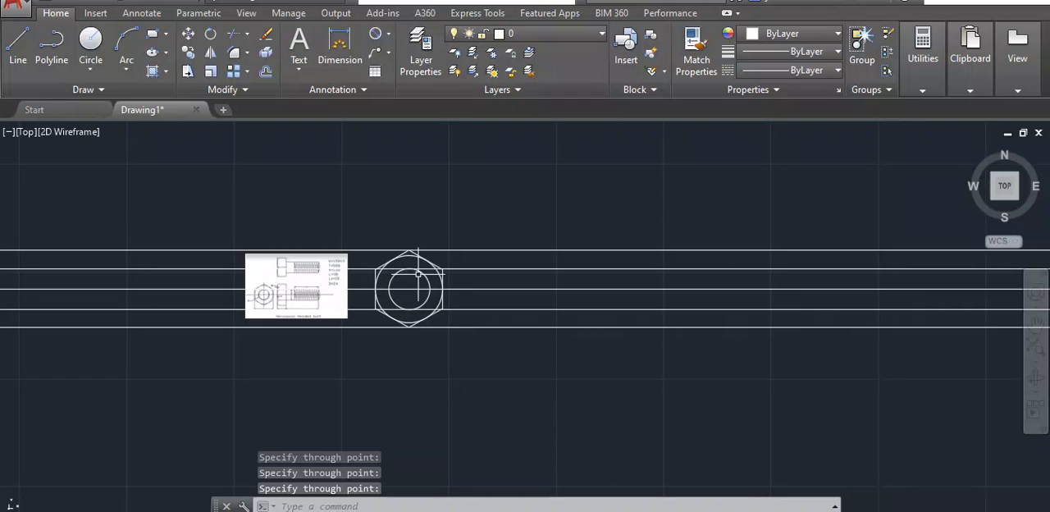
type("l")
key("Return")
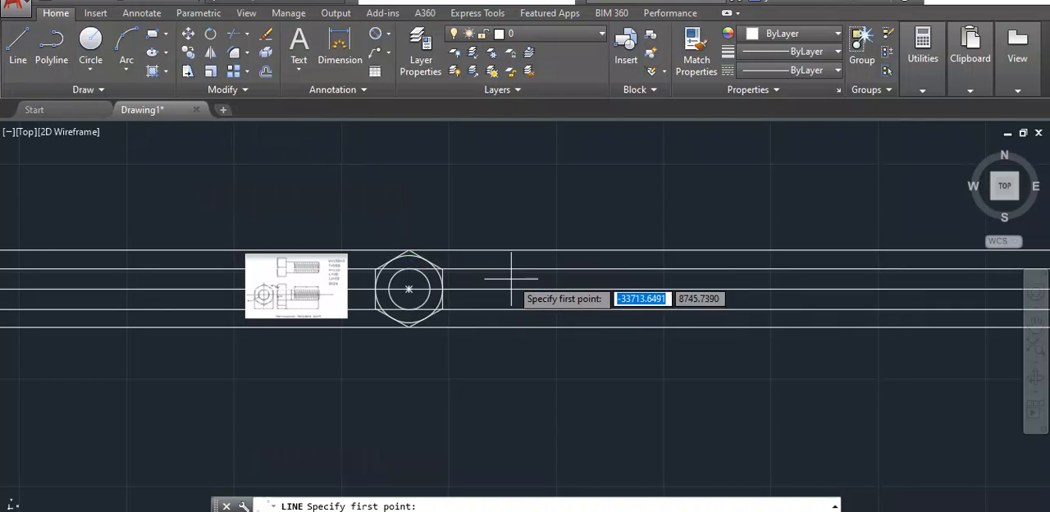
scroll(517, 269, "up", 4)
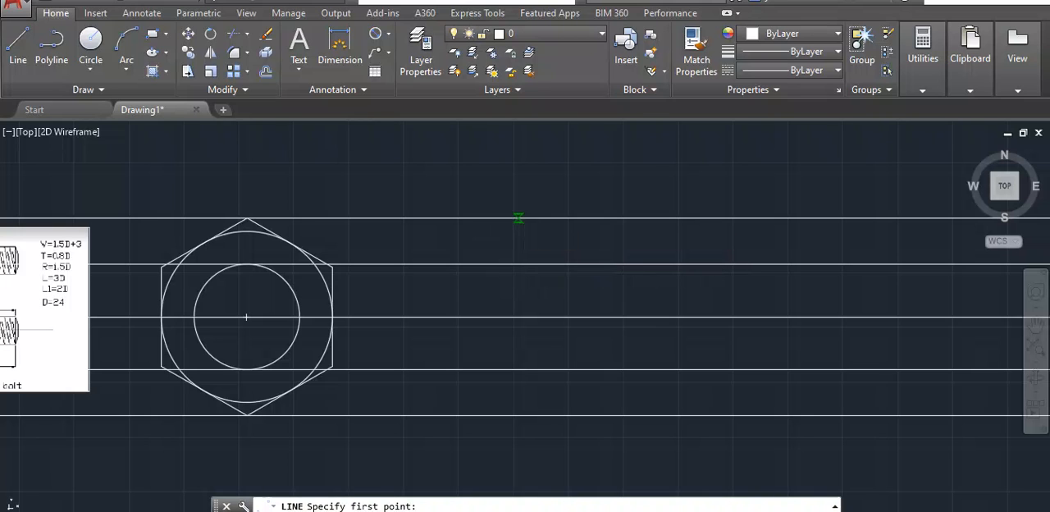
left_click(518, 219)
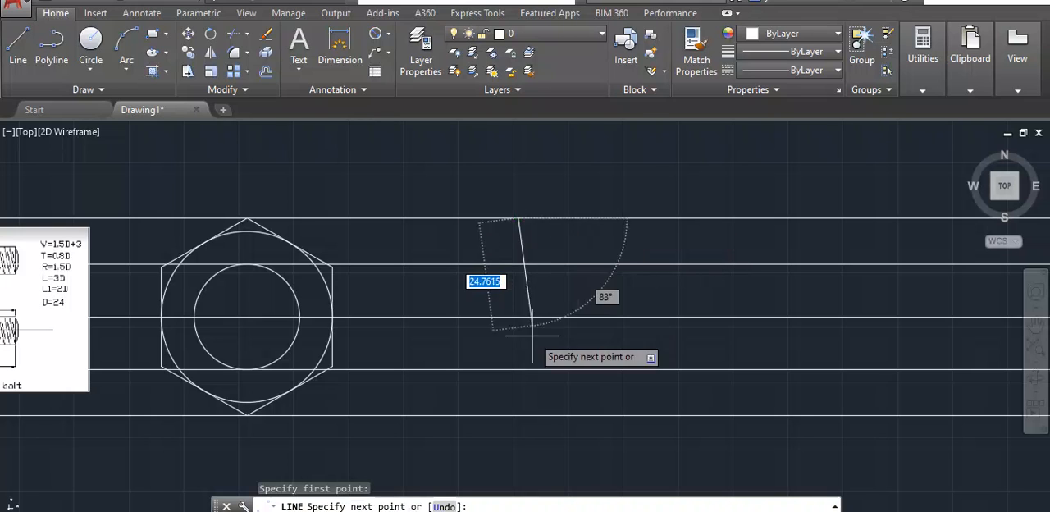
left_click(517, 416)
scroll(479, 407, "down", 2)
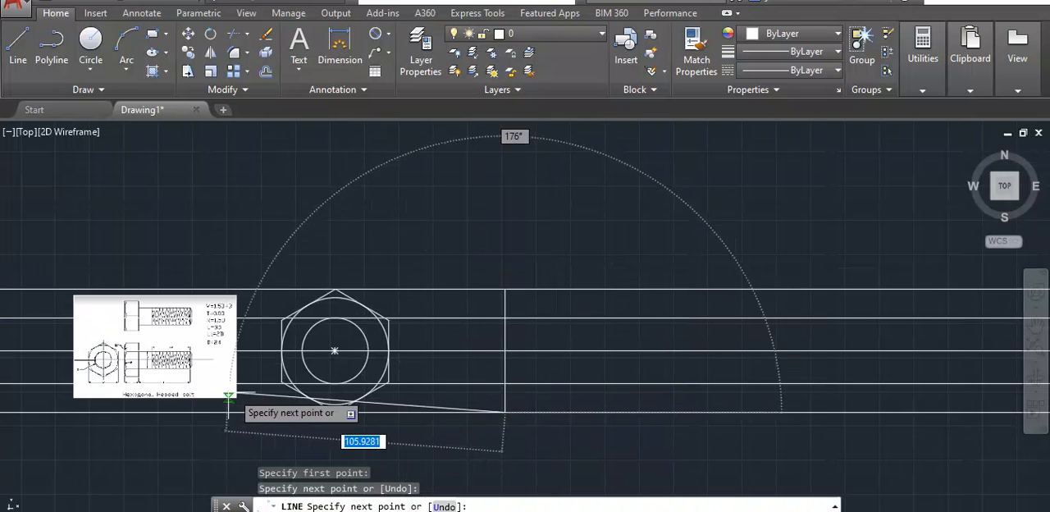
key("Return")
- Offset the vertical line 19.2 to the right to mark the thickness of the bolt head
scroll(193, 377, "up", 4)
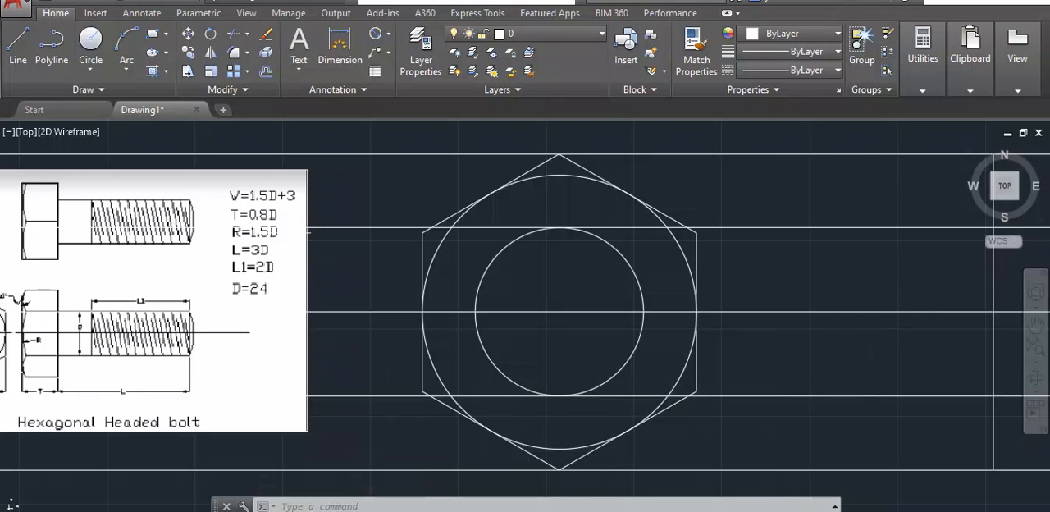
scroll(363, 241, "down", 4)
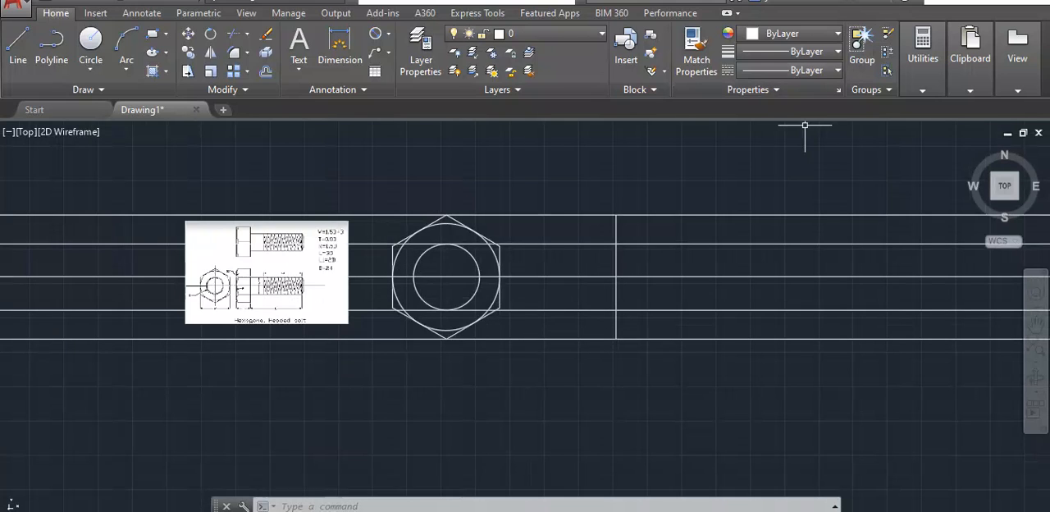
middle_click_drag(330, 242, 367, 218)
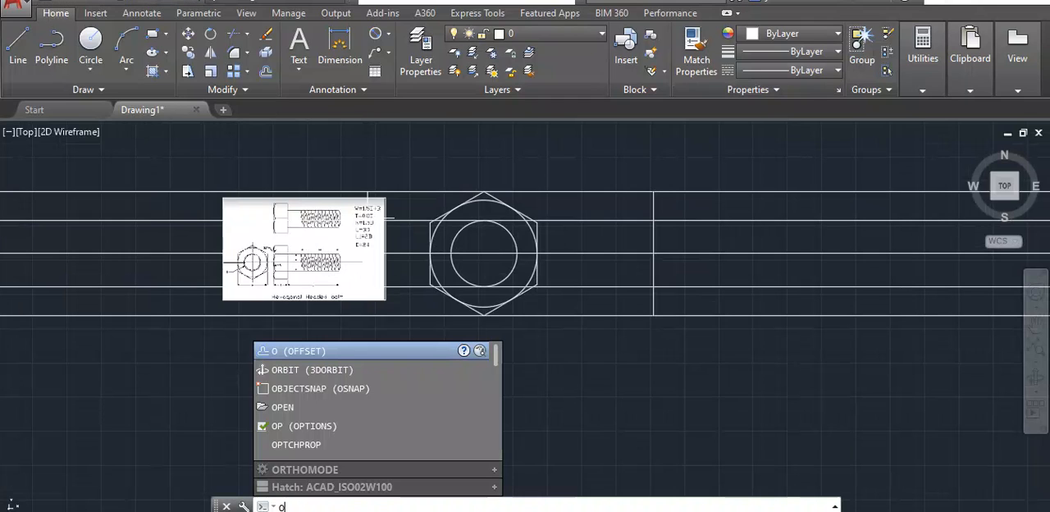
key("Return")
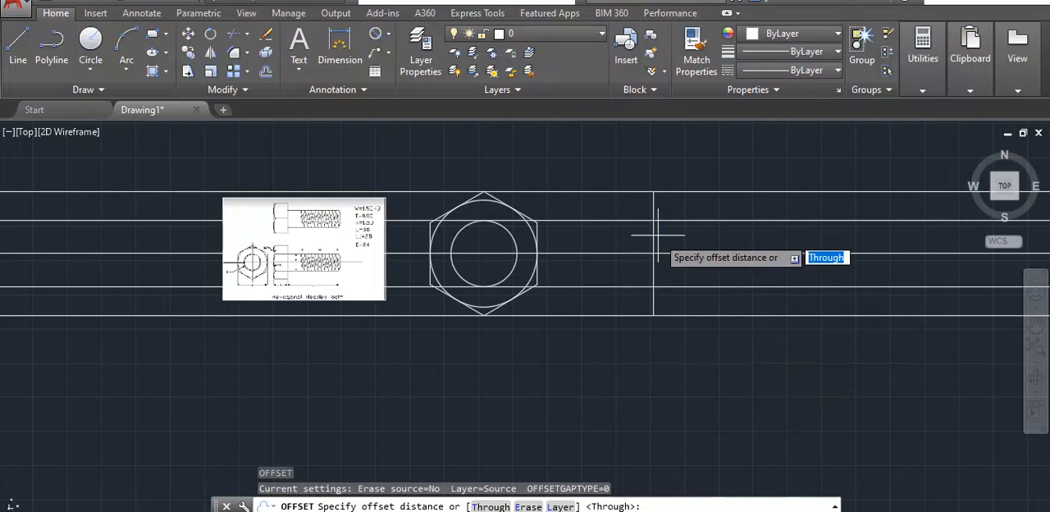
key("Return")
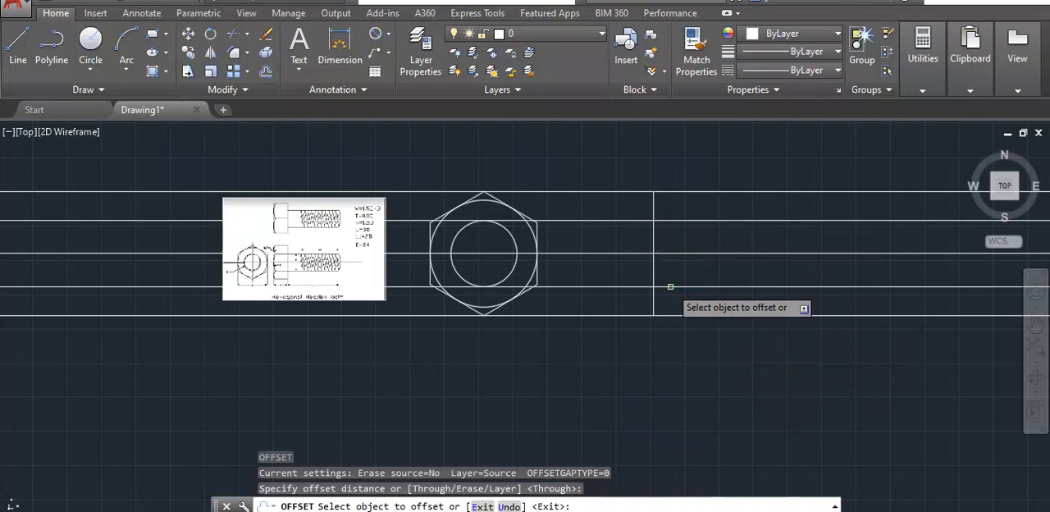
left_click(653, 231)
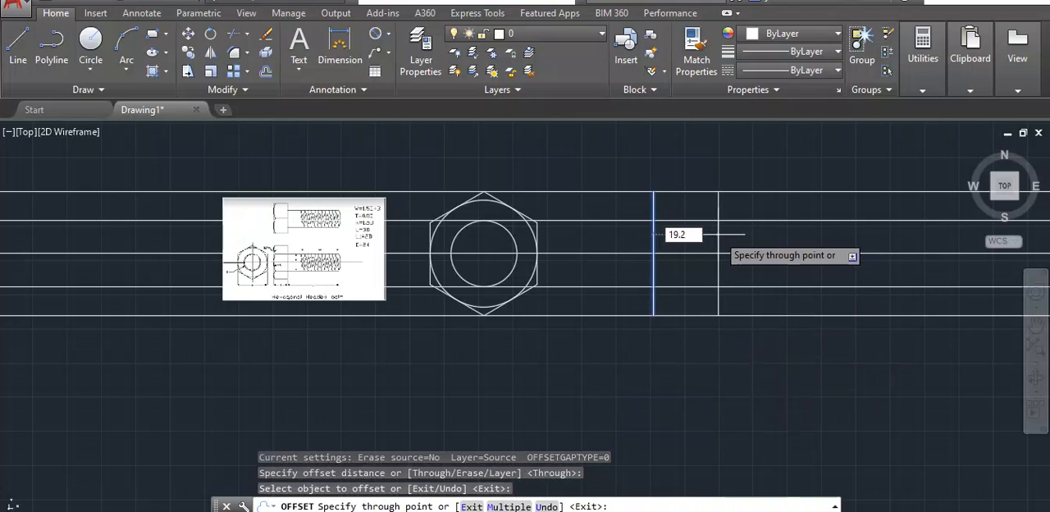
key("Return")
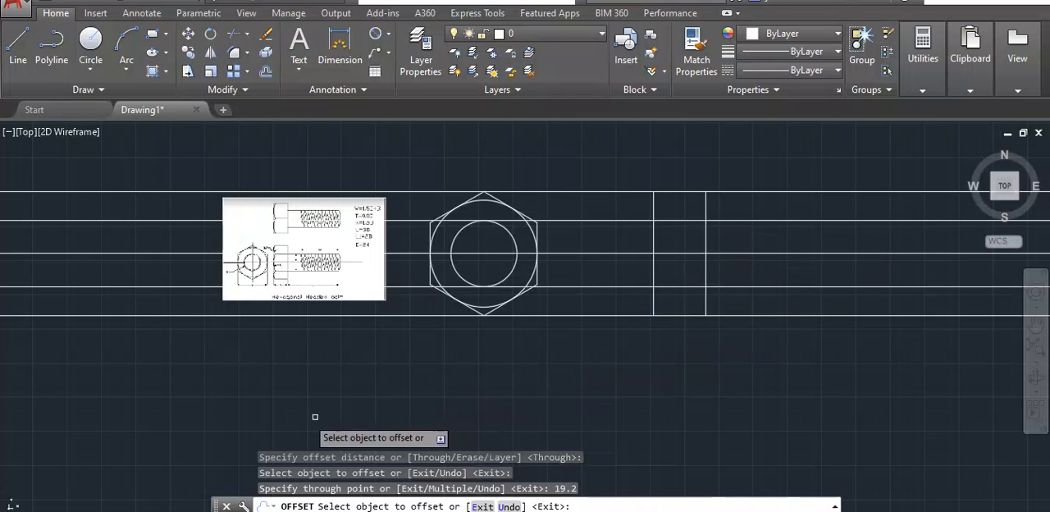
- Offset the second vertical line of the head 72 to the right to mark the end of the shank
scroll(320, 266, "up", 4)
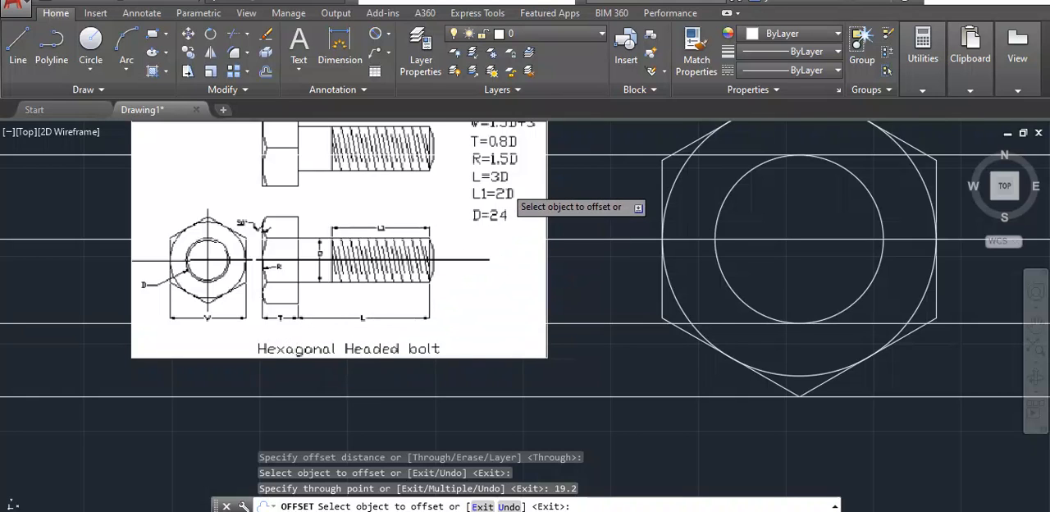
scroll(515, 203, "down", 3)
scroll(828, 332, "down", 2)
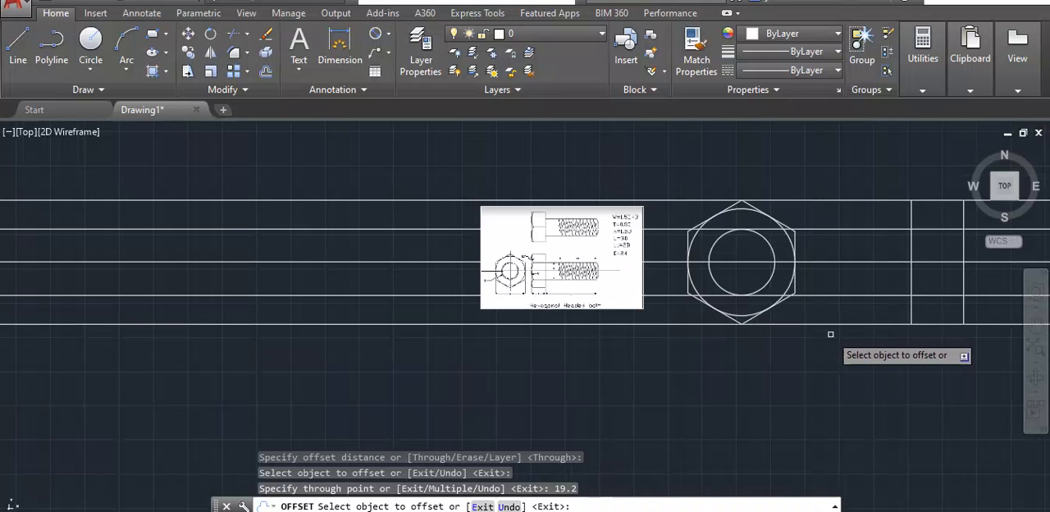
scroll(891, 212, "up", 1)
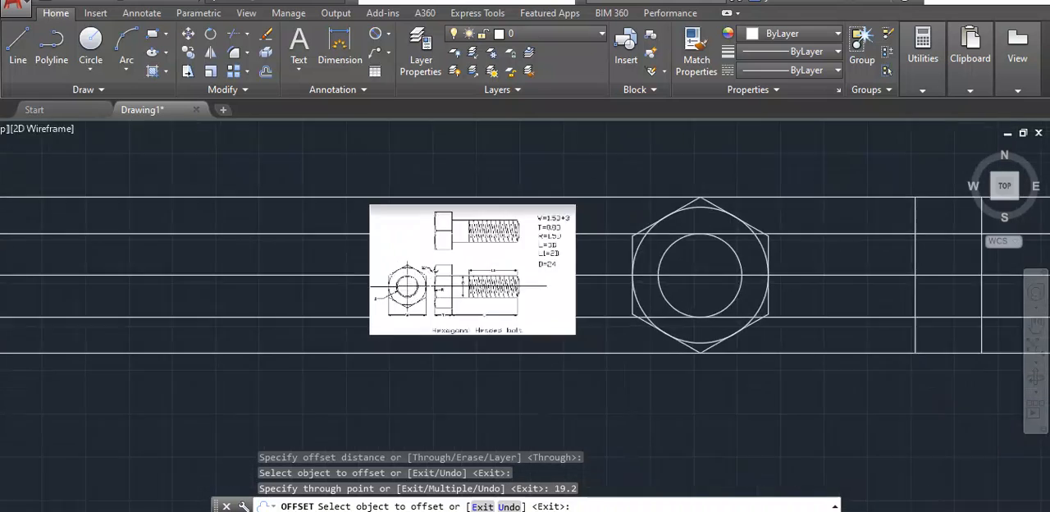
scroll(727, 211, "up", 3)
scroll(822, 271, "down", 4)
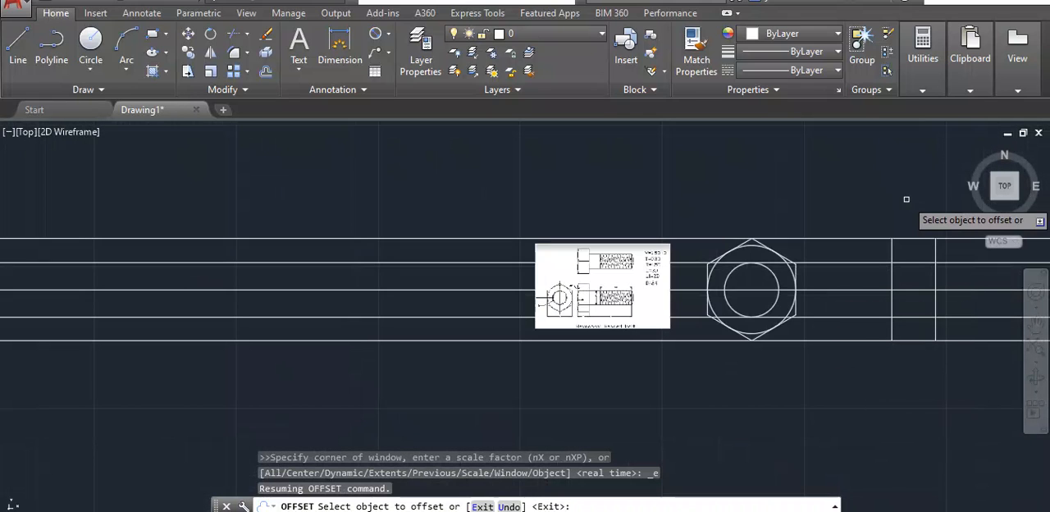
scroll(956, 379, "down", 2)
middle_click_drag(956, 379, 841, 370)
scroll(765, 352, "up", 4)
left_click(773, 282)
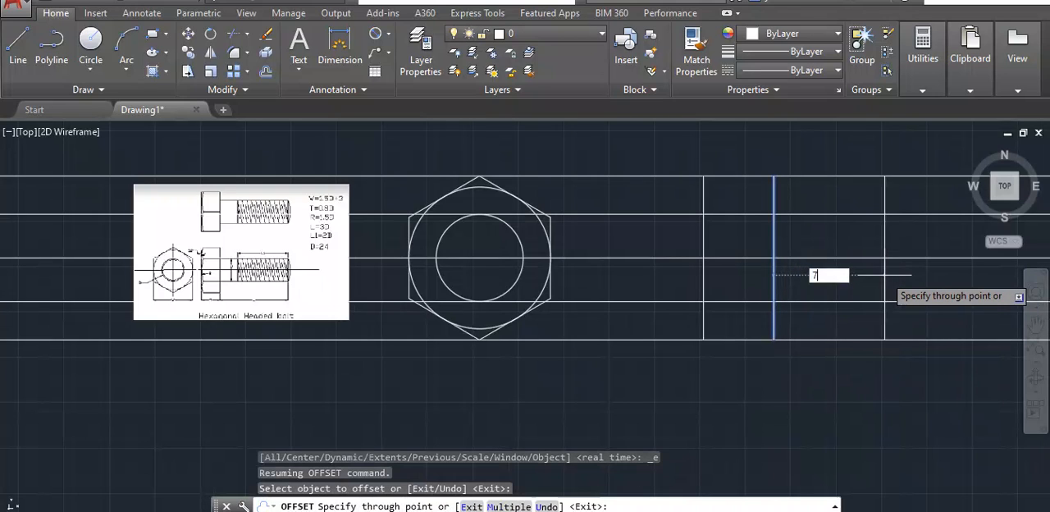
type("72")
key("Return")
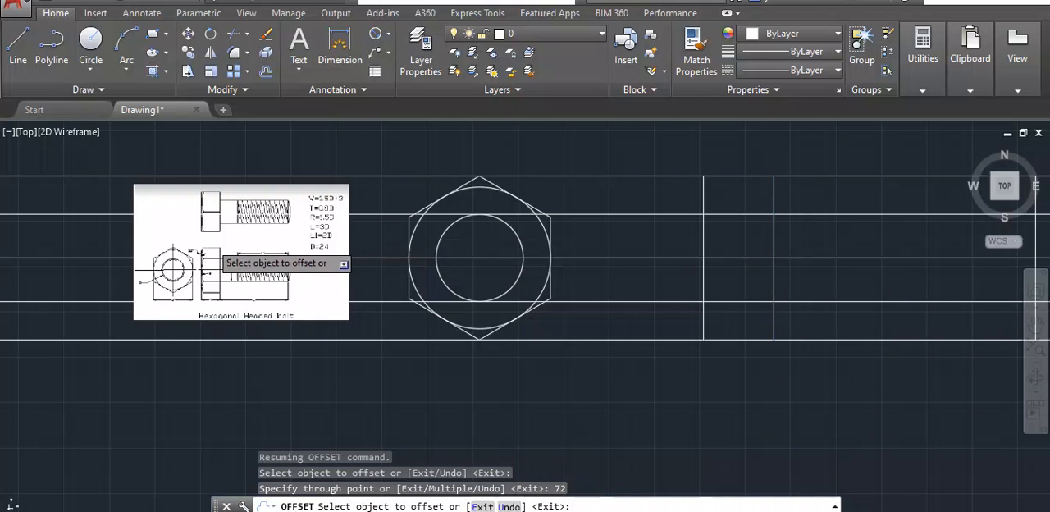
- Offset the shank's end line 48 back toward the head to mark the start of the thread
scroll(212, 244, "up", 2)
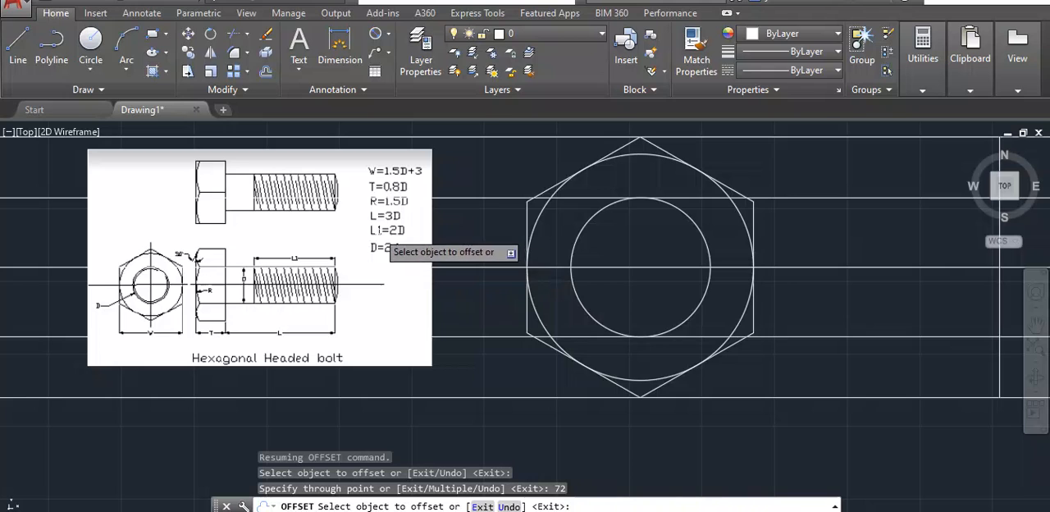
scroll(408, 242, "down", 1)
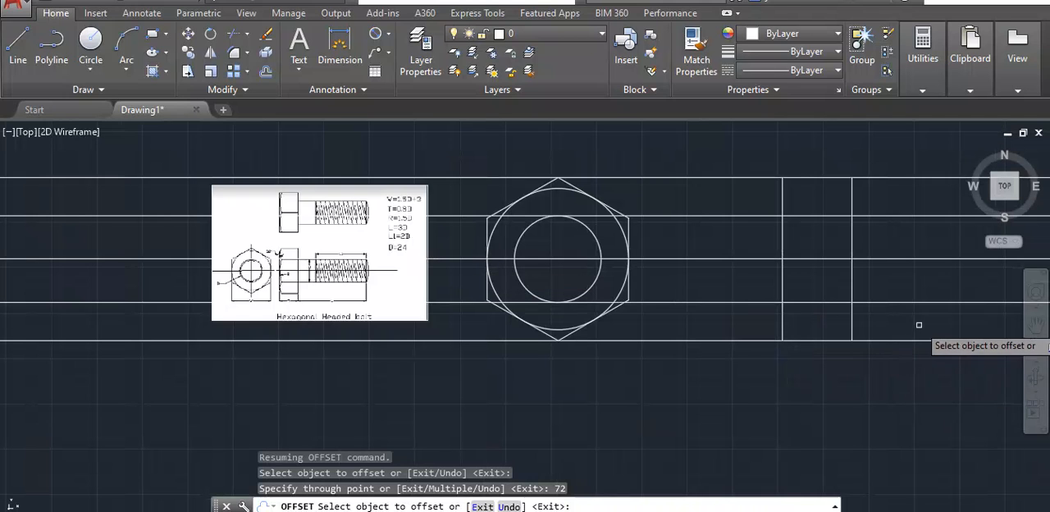
scroll(906, 385, "down", 2)
middle_click_drag(893, 388, 675, 356)
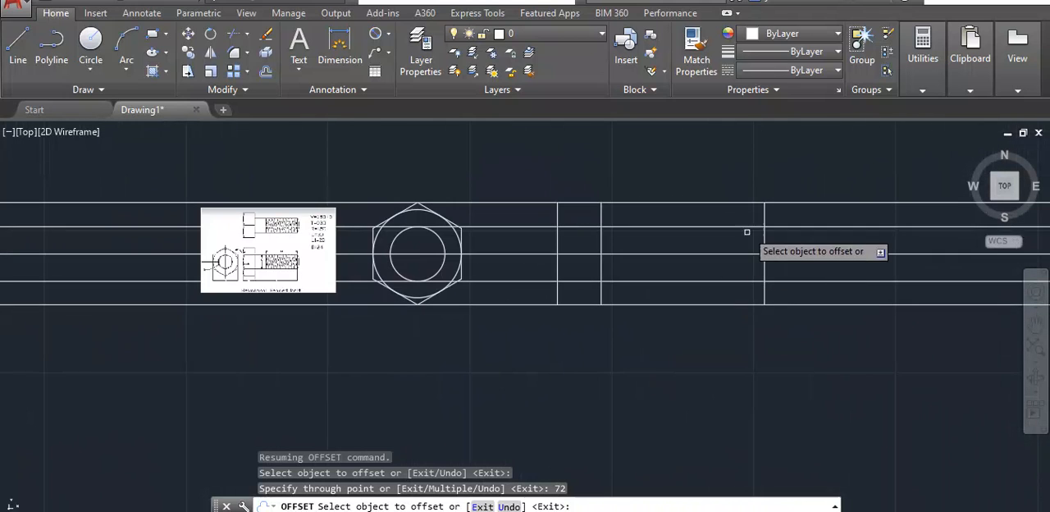
scroll(761, 239, "up", 2)
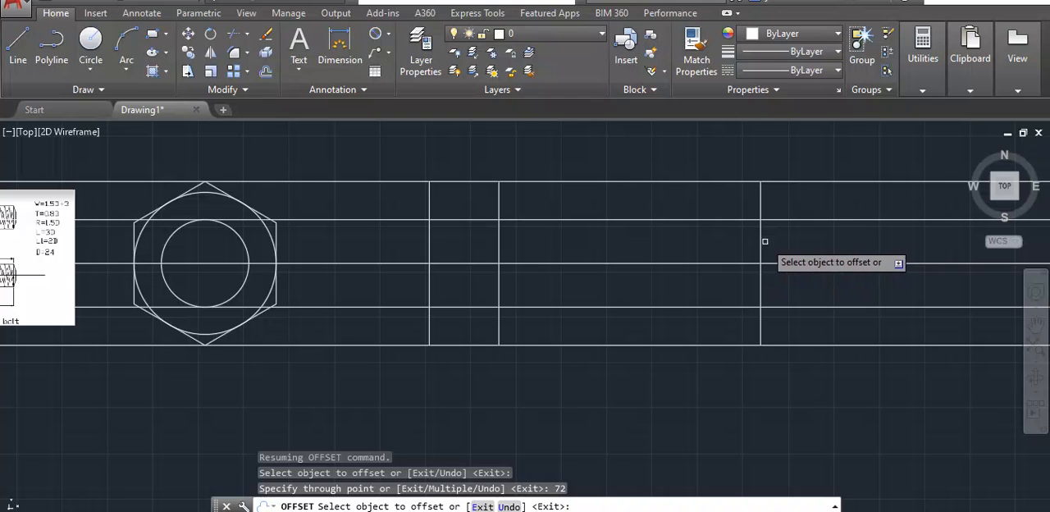
left_click(759, 244)
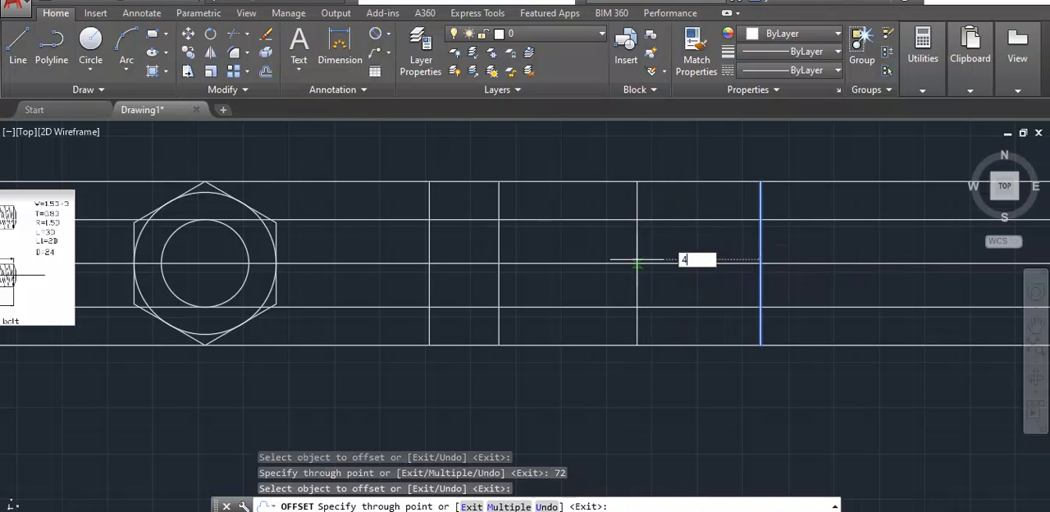
key("Return")
scroll(604, 204, "down", 4)
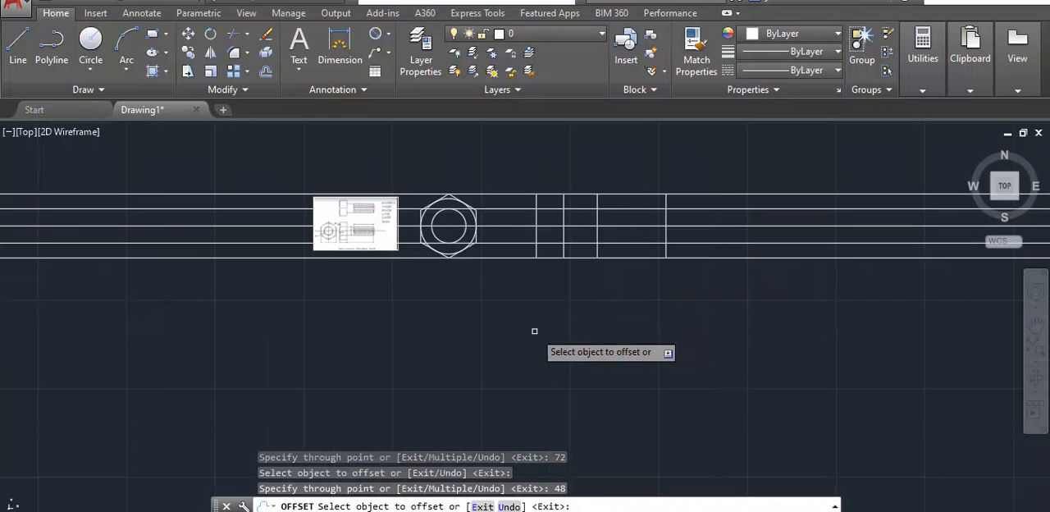
scroll(421, 266, "up", 2)
scroll(480, 252, "down", 2)
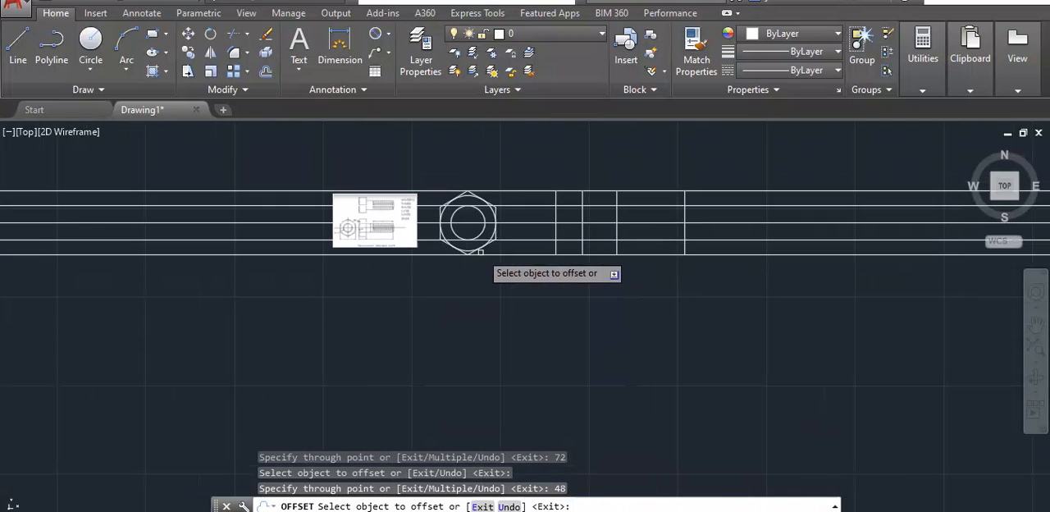
double_click(789, 209)
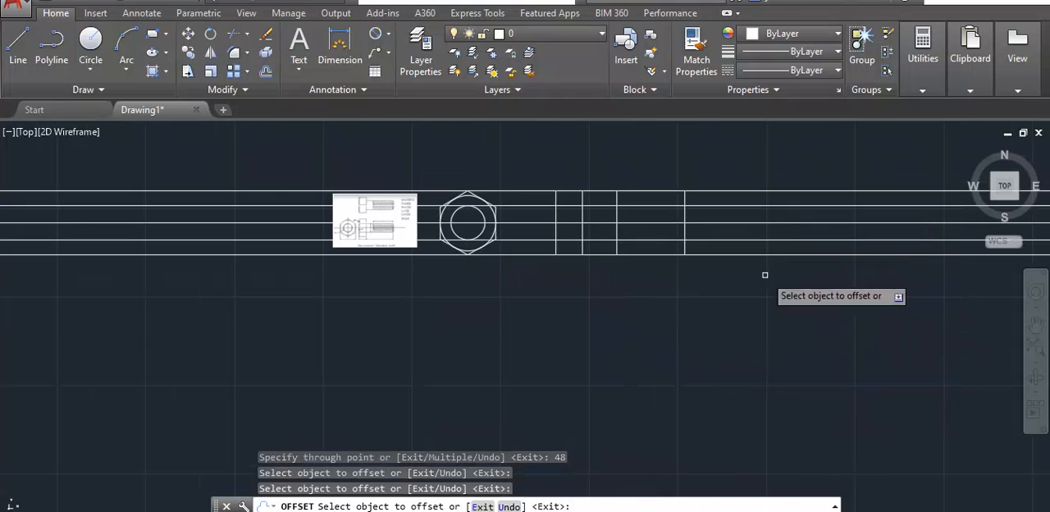
key("Escape")
- Trim the construction lines outside the side view and between the reference image, hexagon and side view, using all objects as cutting edges
mouse_move(790, 287)
left_mouse_down()
mouse_move(702, 159)
mouse_move(345, 129)
mouse_move(211, 286)
mouse_move(229, 307)
left_mouse_up()
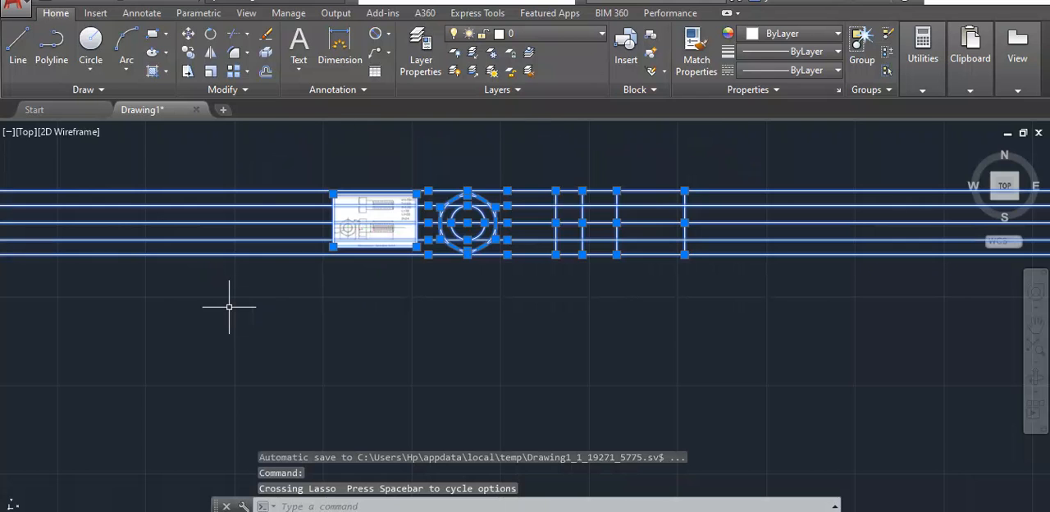
type("tr")
key("Return")
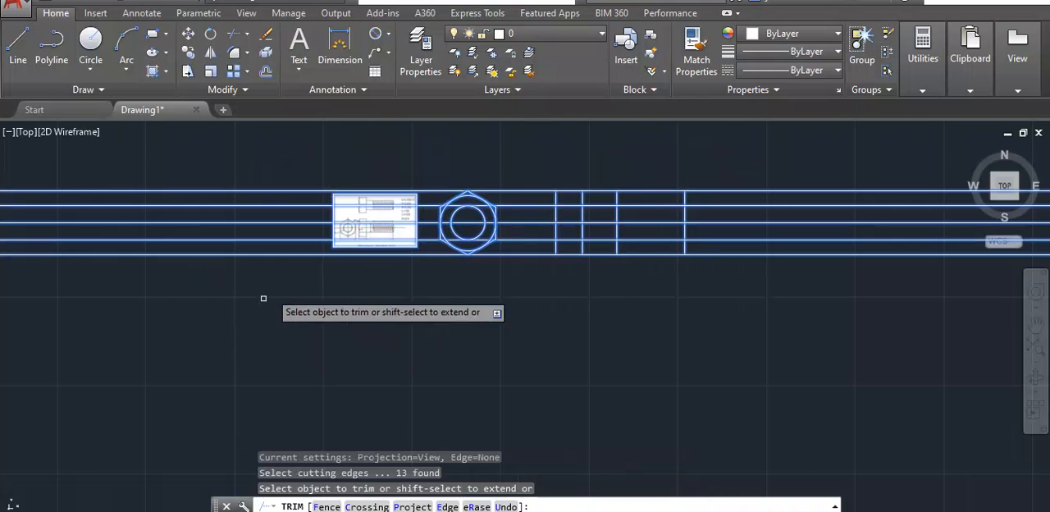
left_click_drag(268, 172, 220, 283)
left_click(536, 158)
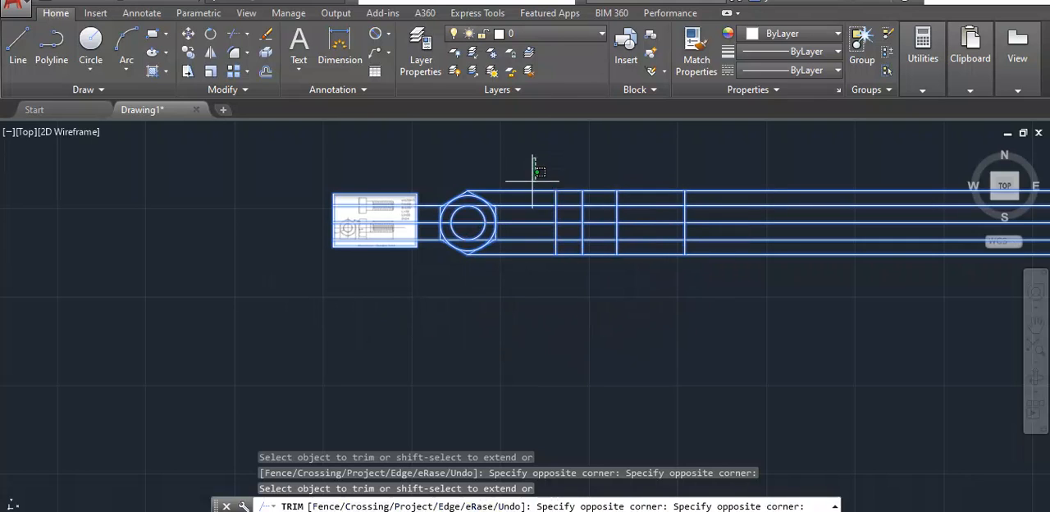
left_click(527, 277)
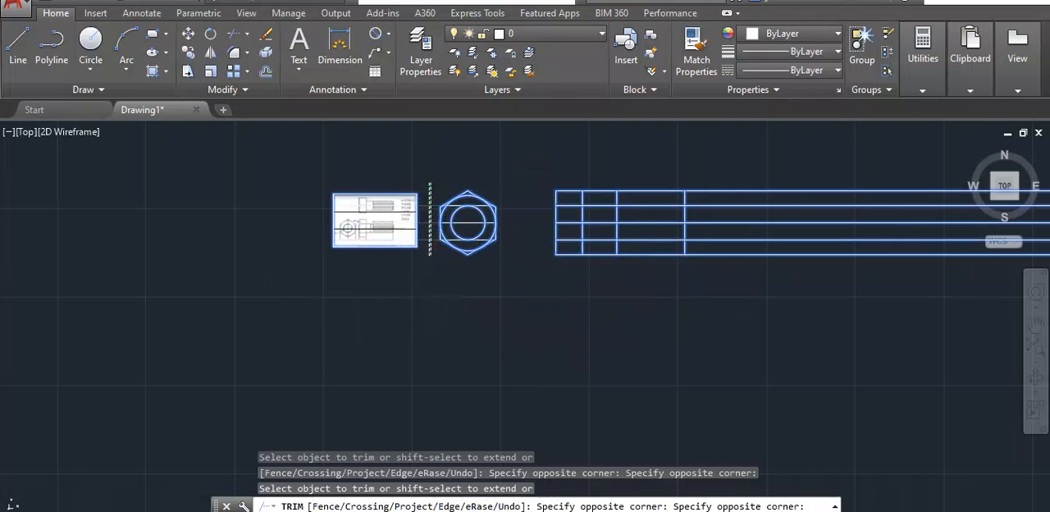
left_click(429, 255)
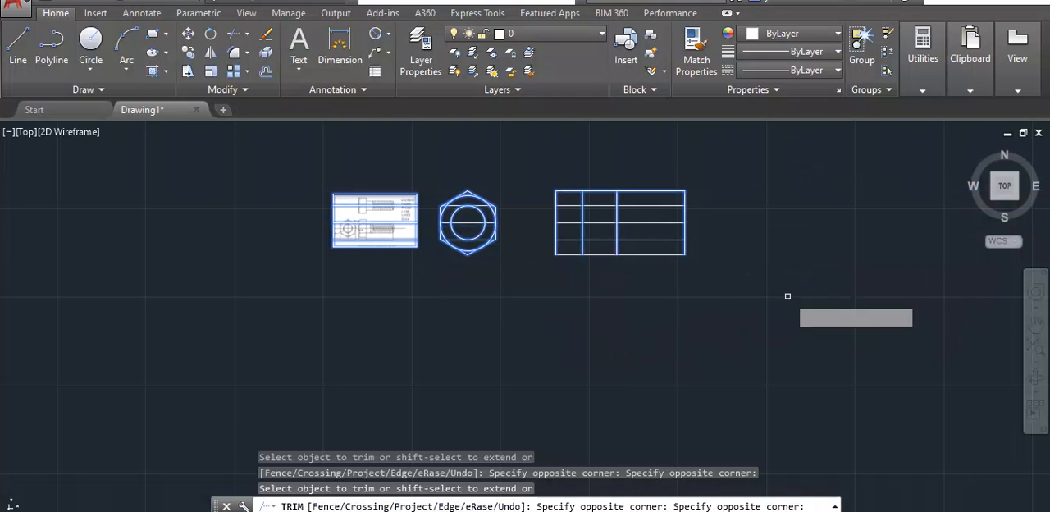
- Trim the side view's upper and lower horizontal lines between the bolt head and the shank's end line
scroll(613, 249, "up", 2)
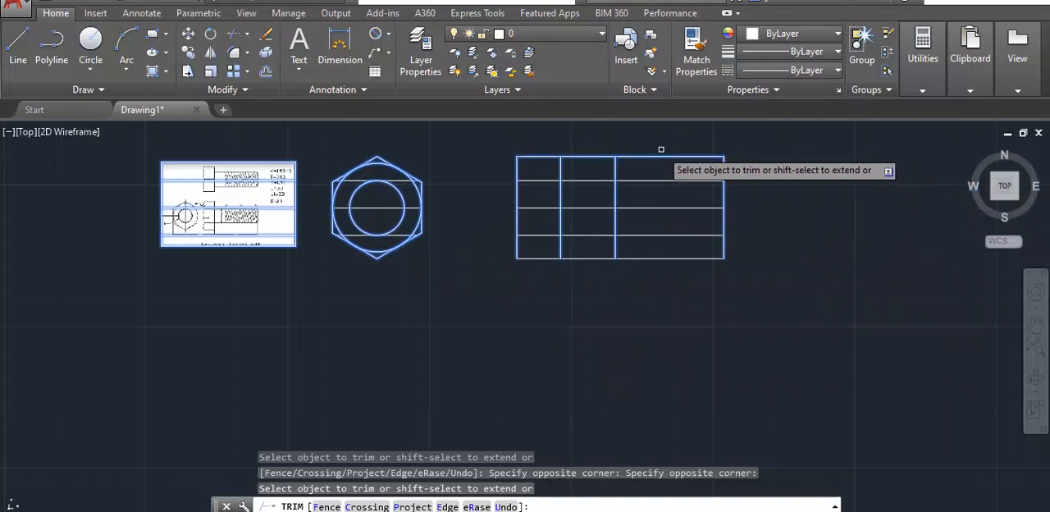
left_click(664, 156)
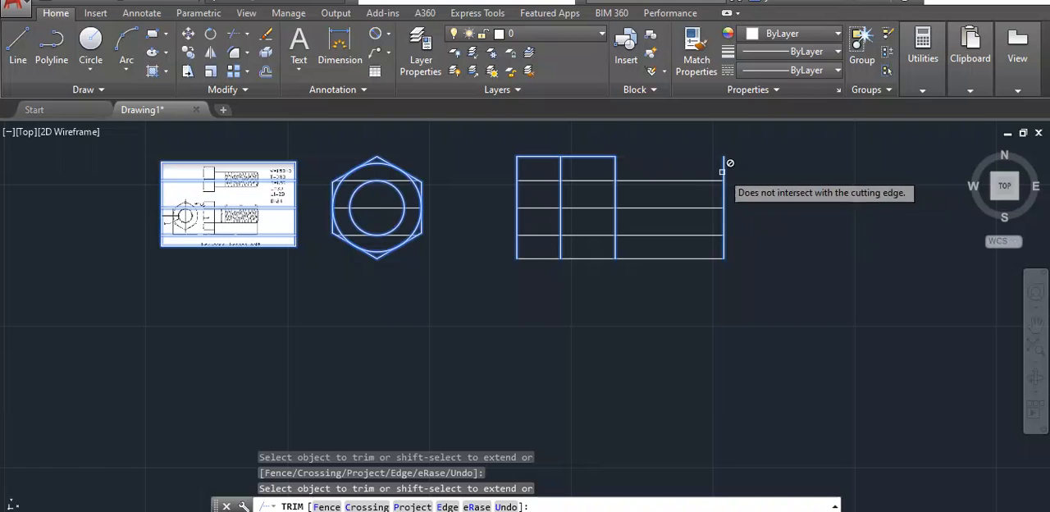
left_click(591, 156)
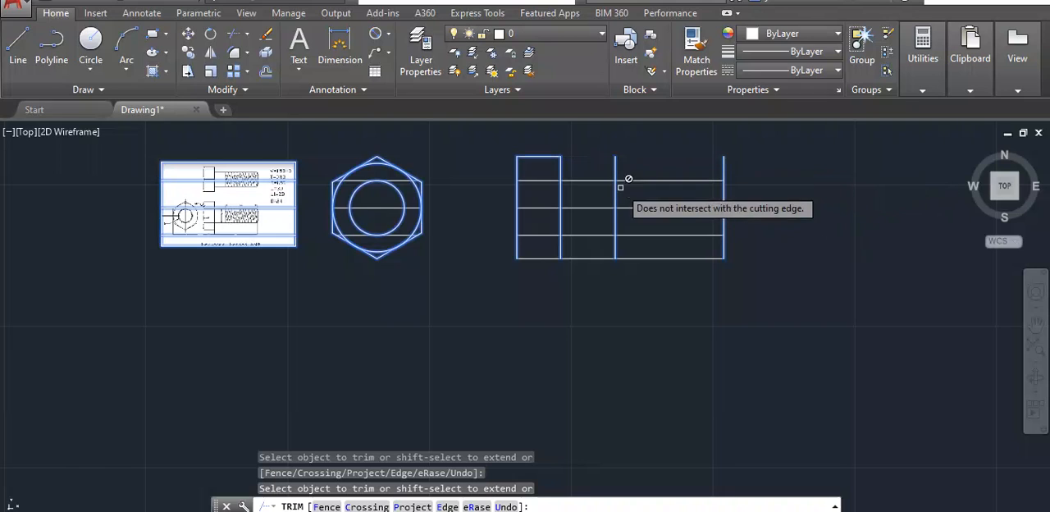
left_click(653, 259)
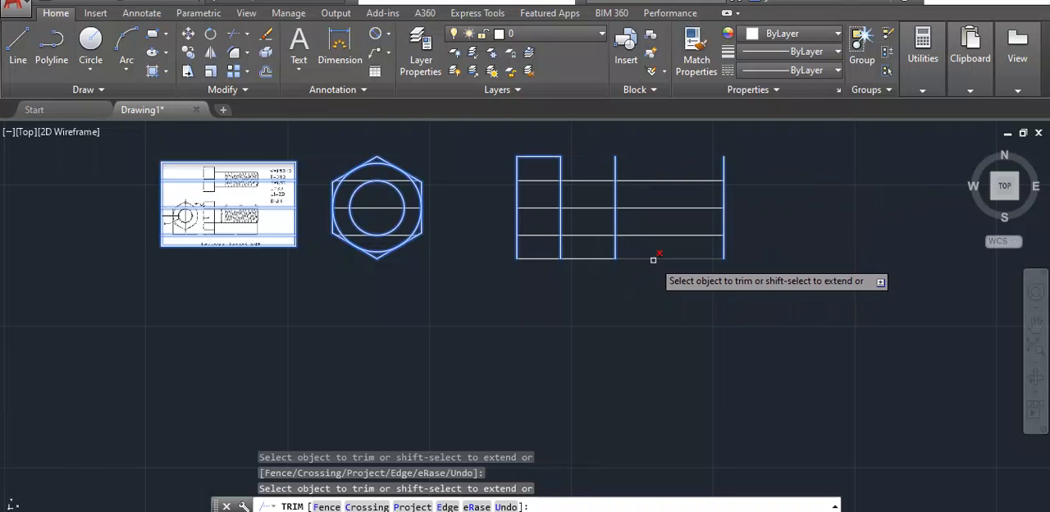
left_click(726, 247)
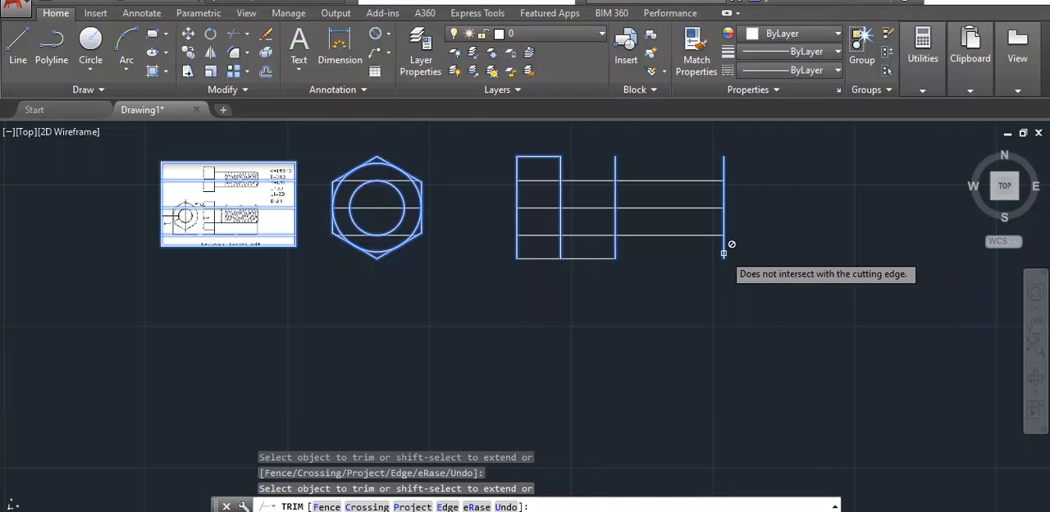
left_click(615, 256)
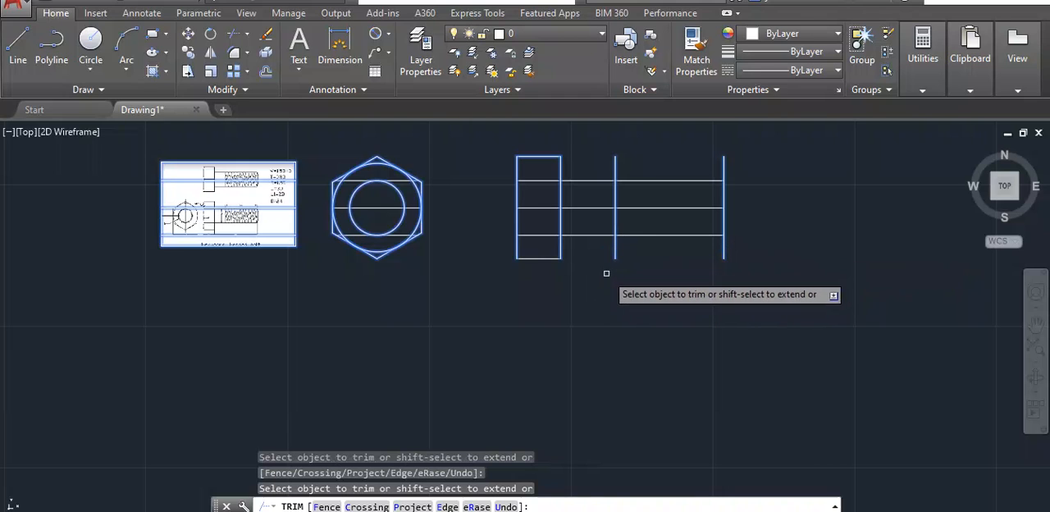
- Trim the thread-start and shank-end lines above and below the shank, using the side view's lines as cutting edges
key("Escape")
mouse_move(784, 191)
left_mouse_down()
mouse_move(616, 128)
mouse_move(555, 298)
mouse_move(585, 299)
left_mouse_up()
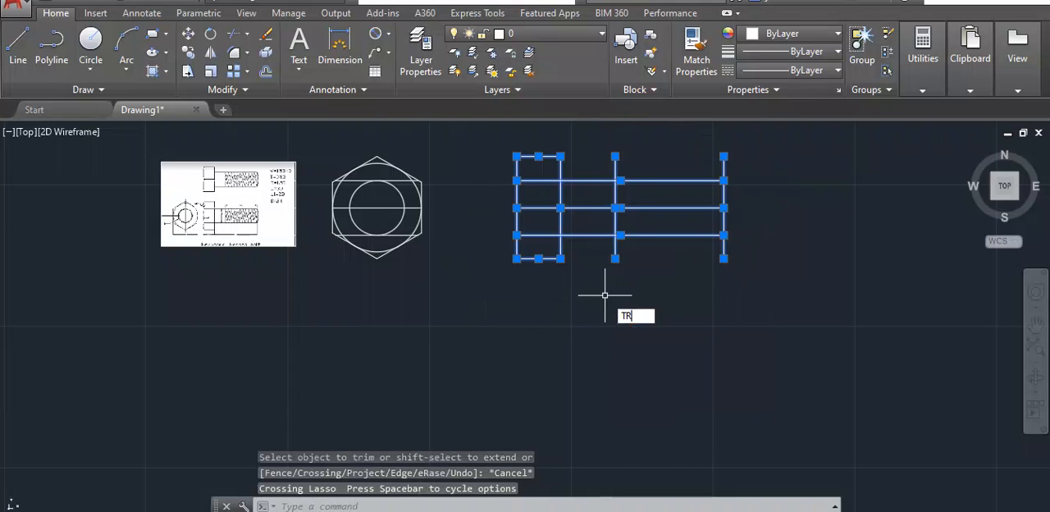
key("Return")
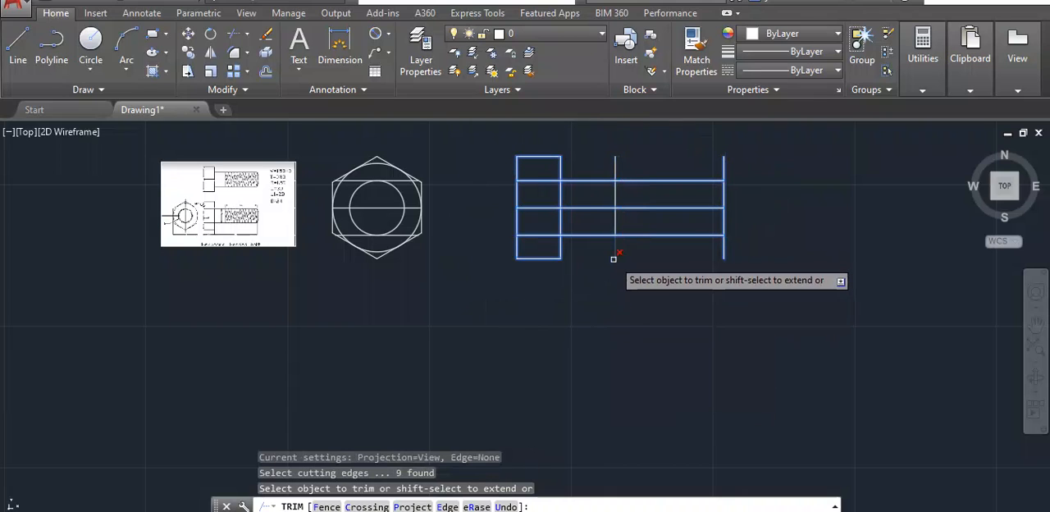
left_click(616, 253)
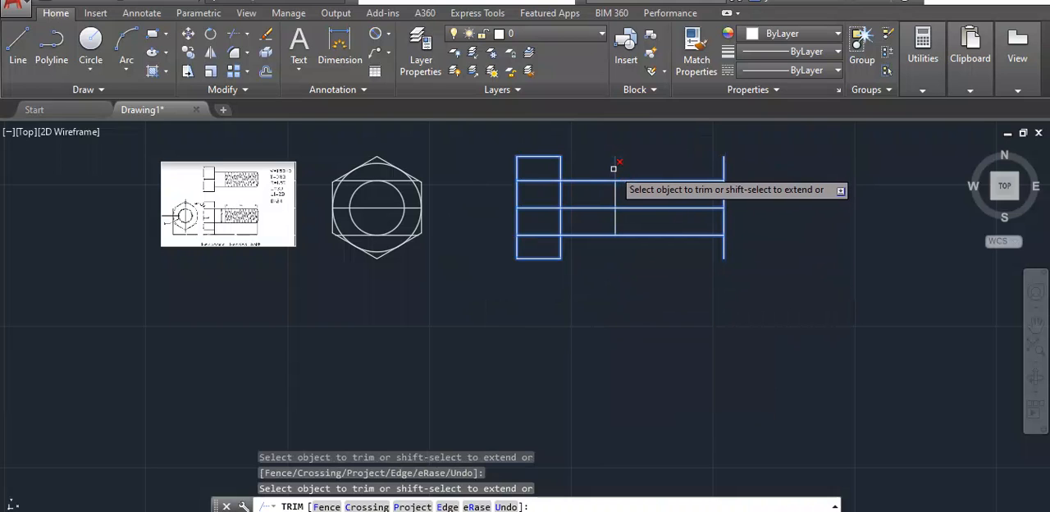
left_click(613, 168)
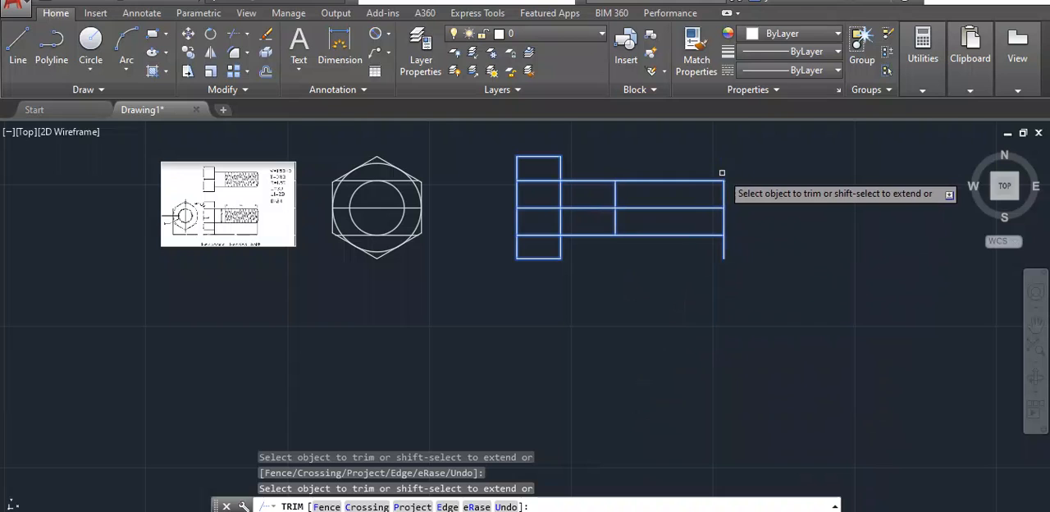
left_click(721, 242)
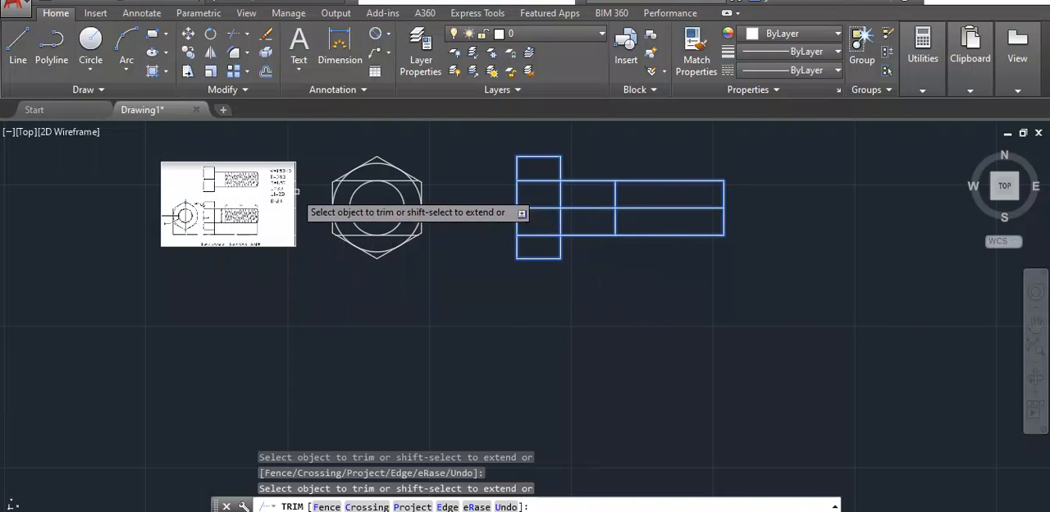
- Examine the reference image for the head arc's radius R, the chamfer angle and the dimension formulas
scroll(298, 191, "up", 2)
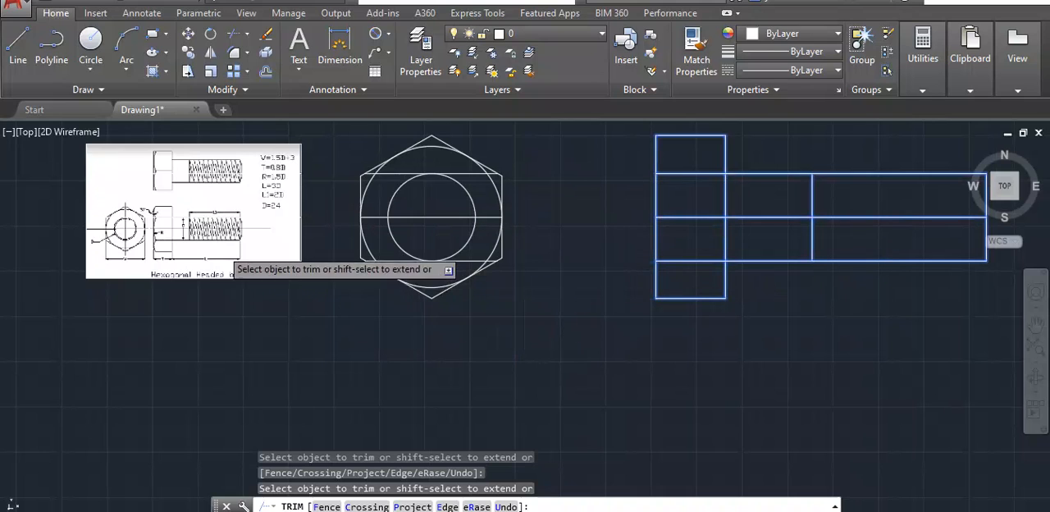
scroll(168, 215, "up", 2)
scroll(170, 213, "up", 2)
scroll(172, 213, "down", 2)
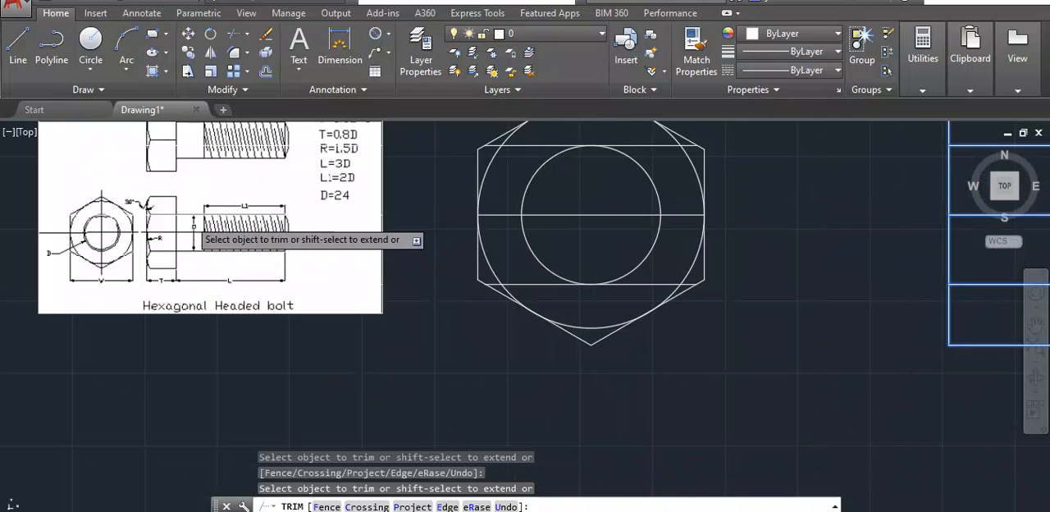
scroll(182, 222, "up", 2)
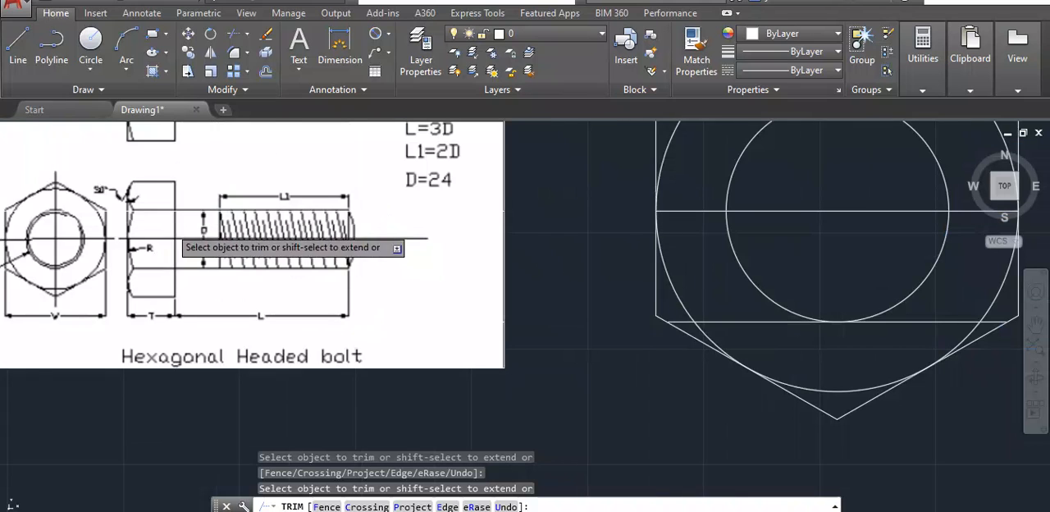
scroll(246, 233, "down", 4)
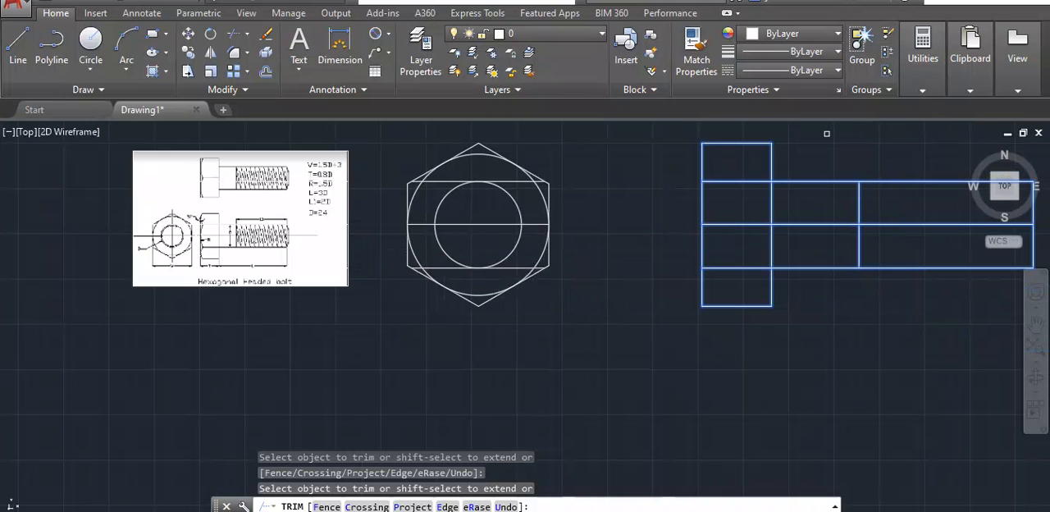
middle_click_drag(825, 134, 828, 157)
key("Escape")
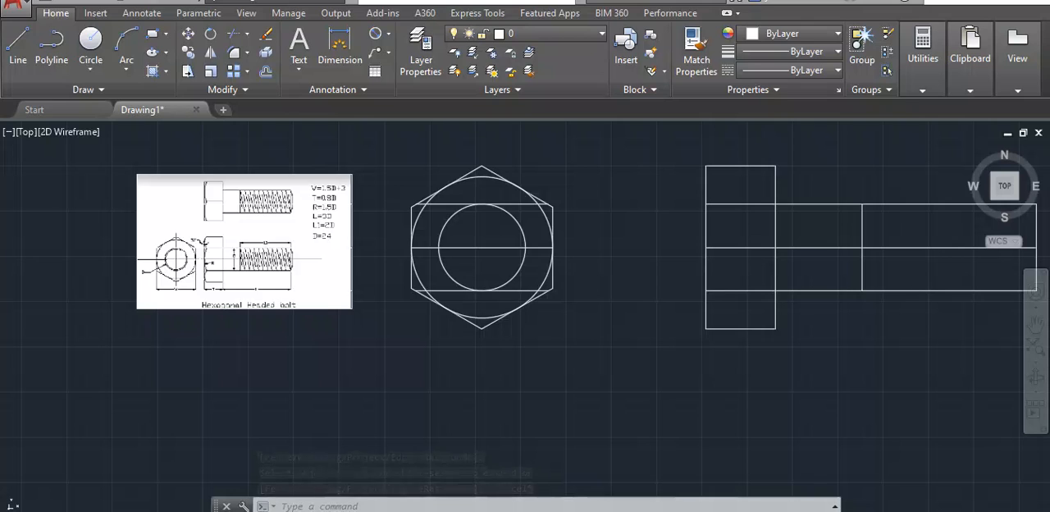
scroll(373, 267, "up", 2)
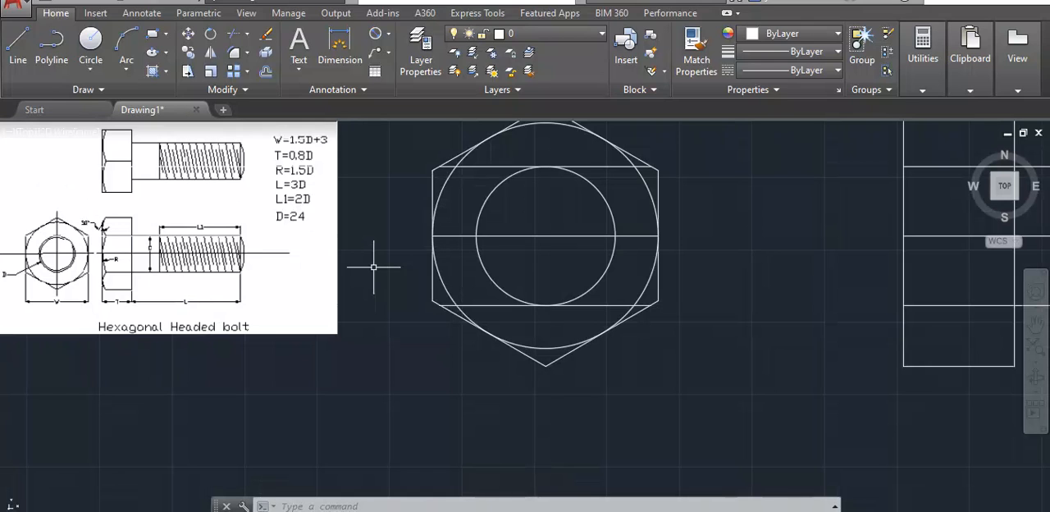
scroll(367, 187, "down", 2)
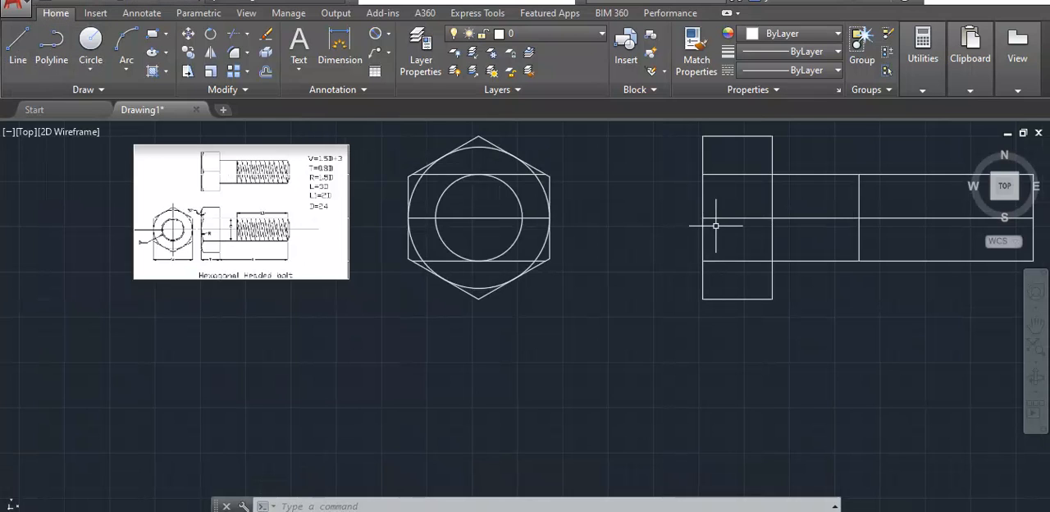
type("l")
key("Return")
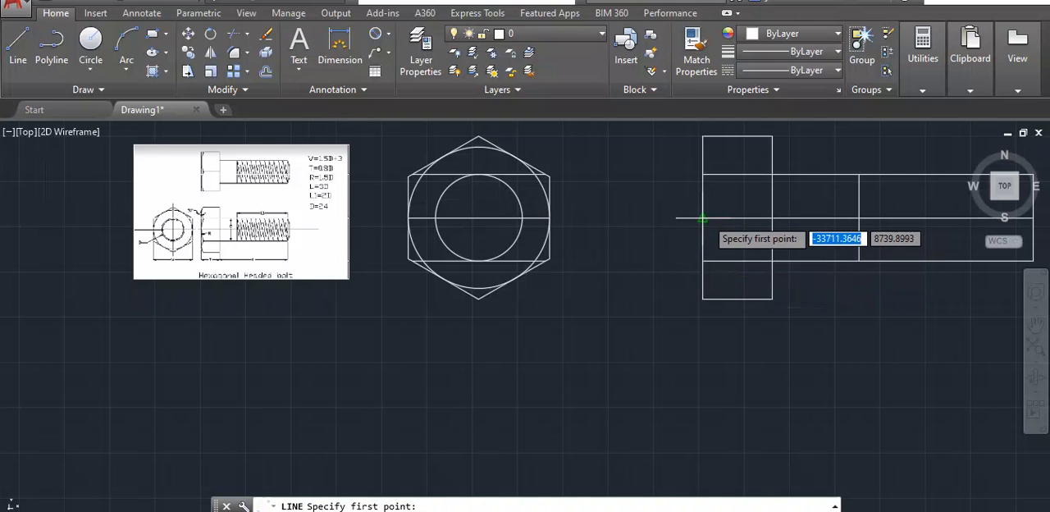
key("Escape")
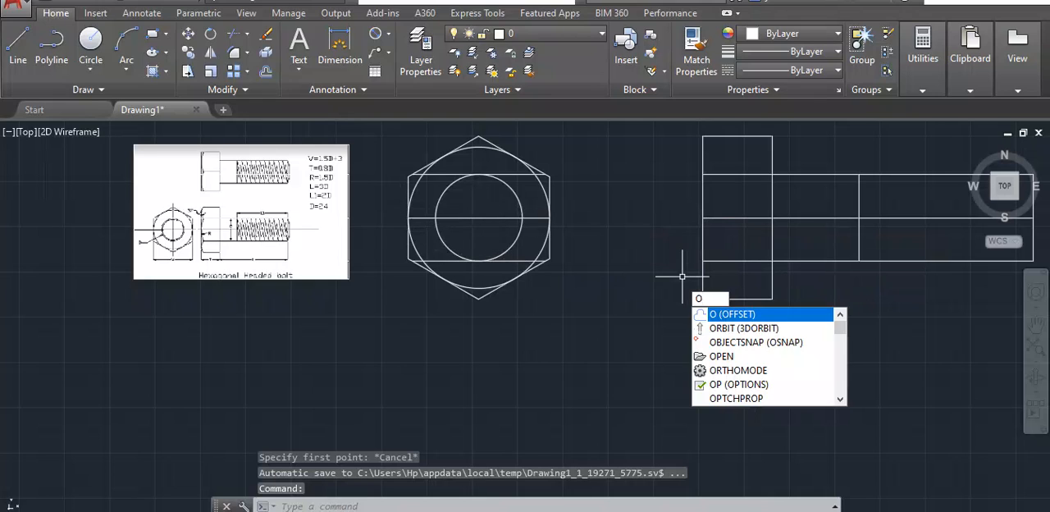
- Offset the head's outer vertical line 36 toward the shank to locate the head arc's centre
key("Return")
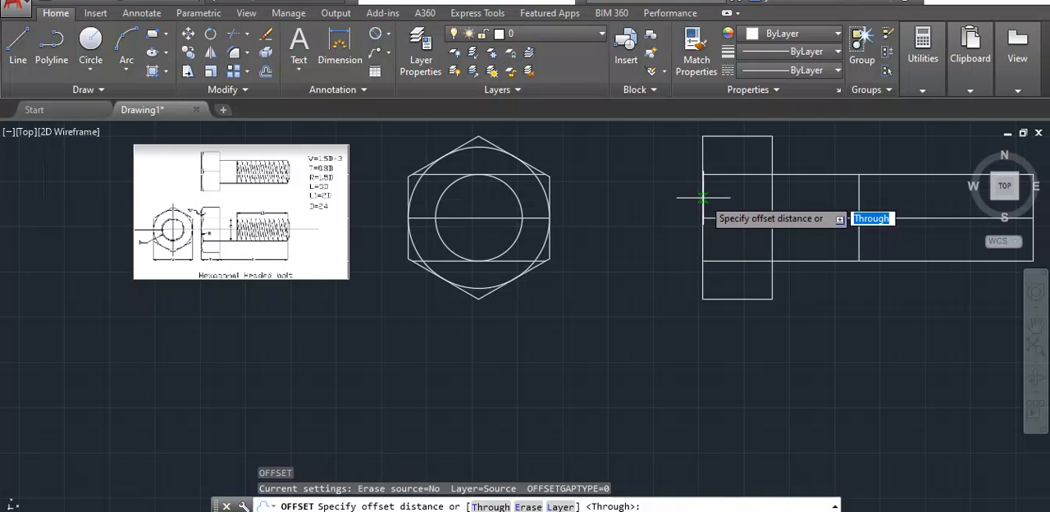
key("Return")
left_click(703, 223)
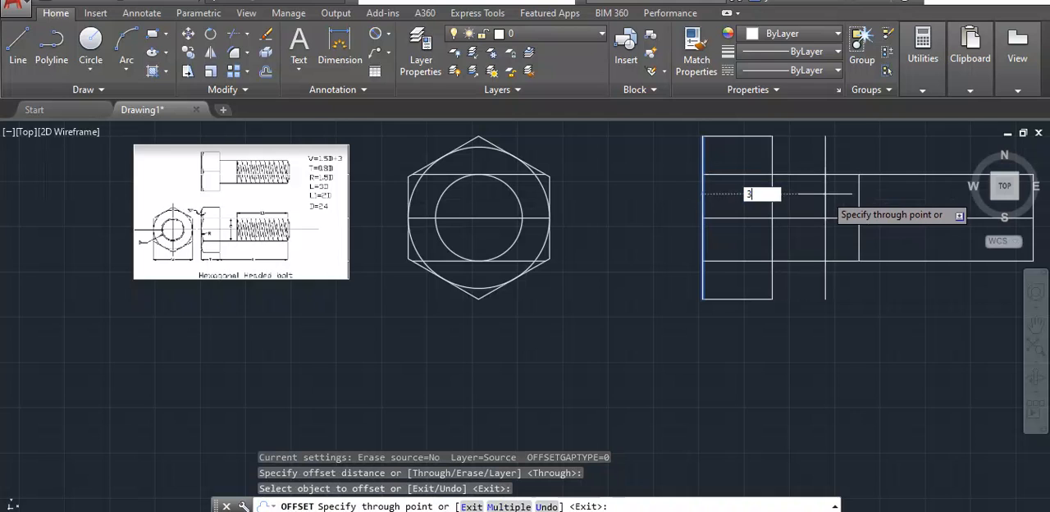
key("Return")
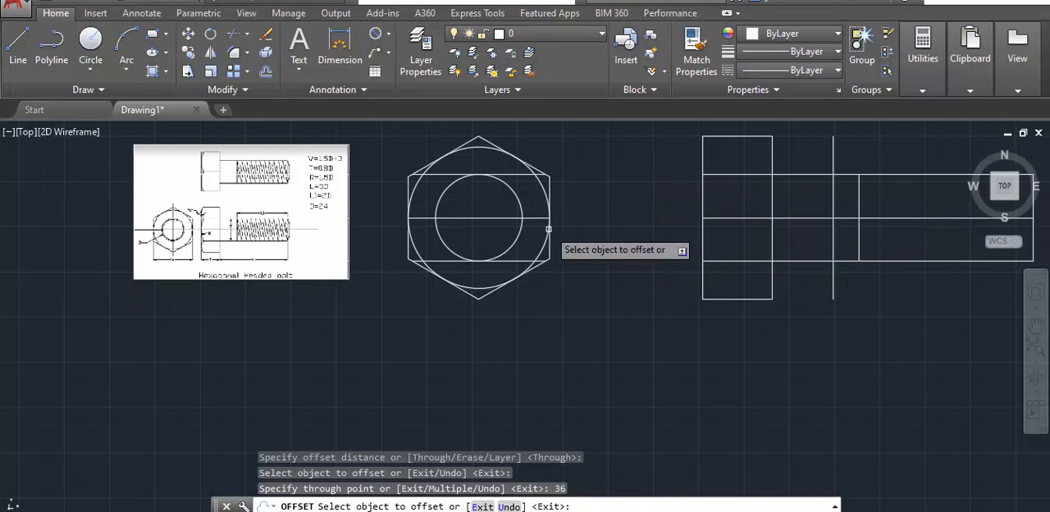
- Draw a circle of radius 36 centred on the offset line's midpoint, reaching the midpoint of the head's outer face
left_click(90, 42)
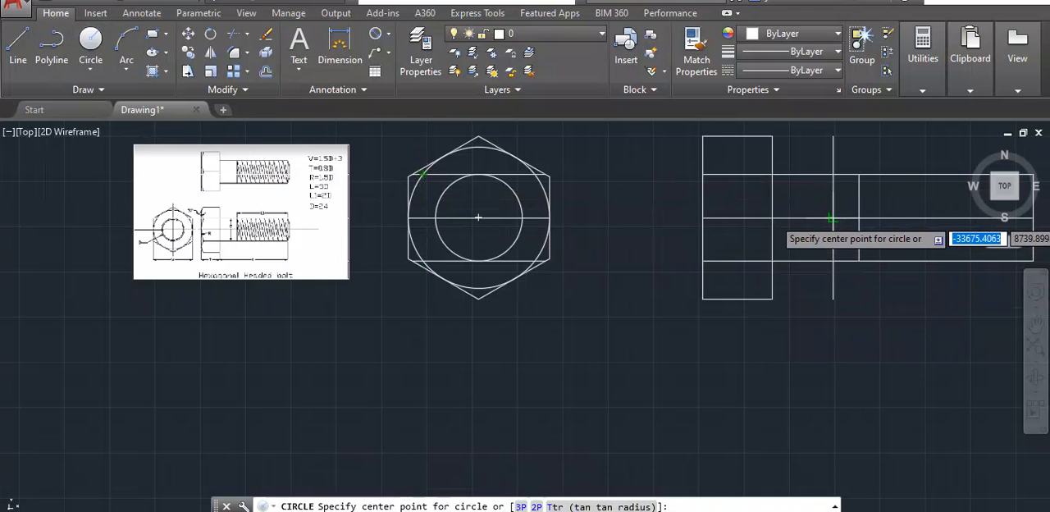
scroll(831, 217, "up", 3)
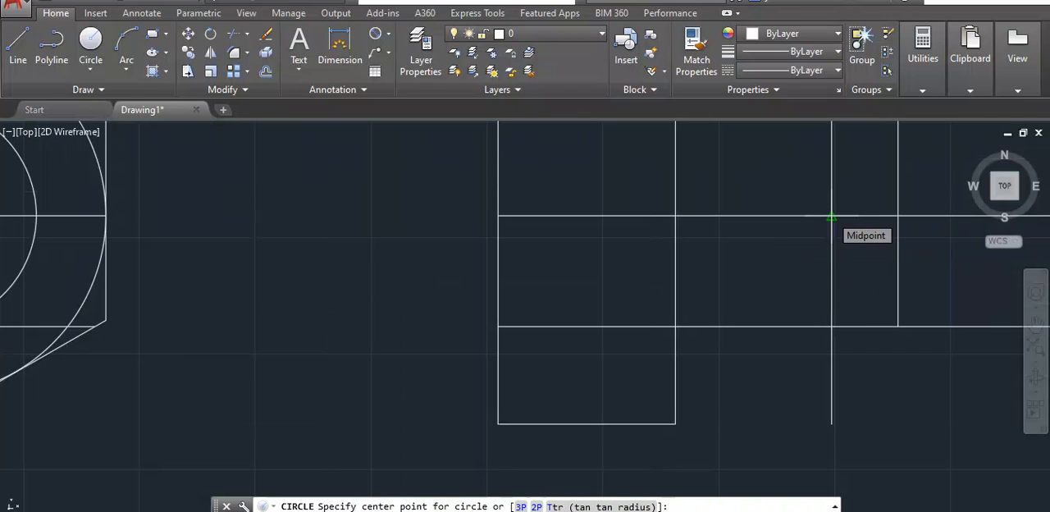
left_click(831, 217)
scroll(831, 212, "down", 3)
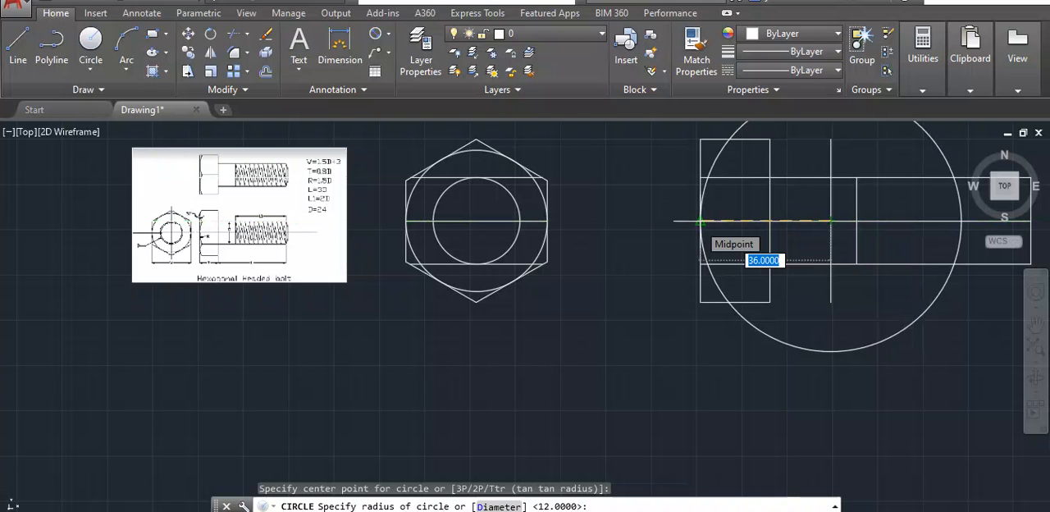
left_click(700, 221)
- Trim the radius 36 circle outside the side view's head and shank, using the head, shank and centre lines as cutting edges
scroll(833, 155, "down", 4)
scroll(797, 199, "up", 4)
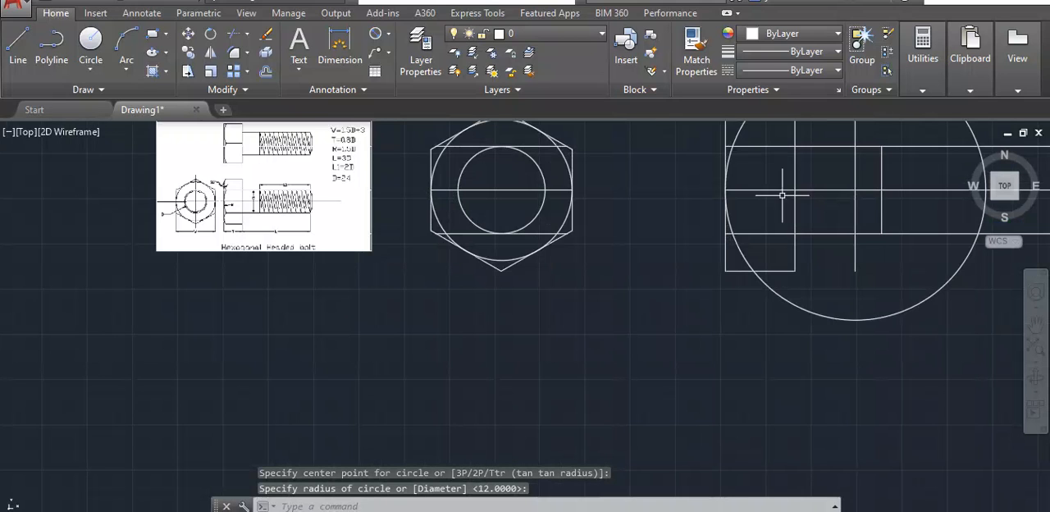
scroll(979, 225, "down", 4)
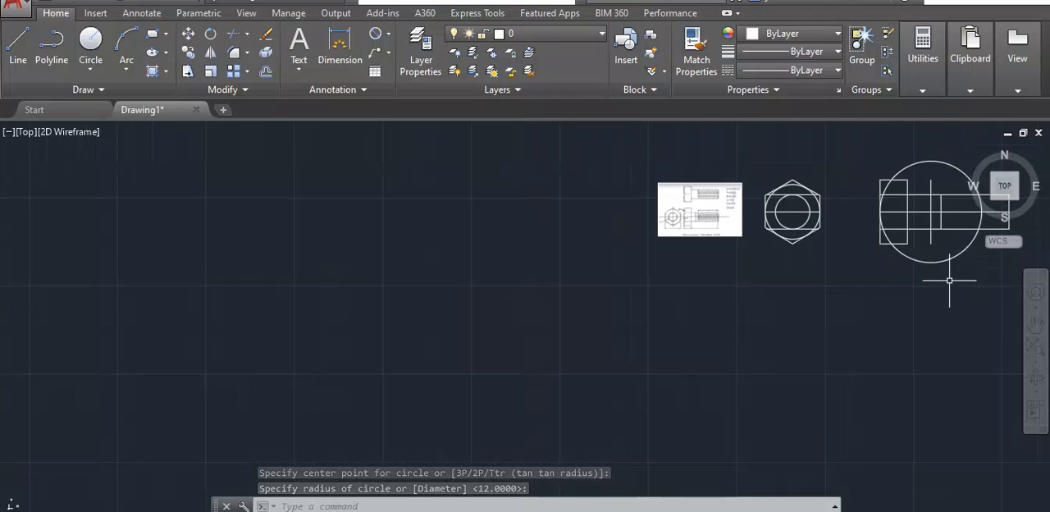
mouse_move(964, 288)
middle_mouse_down()
mouse_move(855, 298)
mouse_move(774, 347)
middle_mouse_up()
left_click(794, 340)
mouse_move(818, 291)
left_mouse_down()
mouse_move(743, 136)
mouse_move(684, 351)
mouse_move(722, 392)
left_mouse_up()
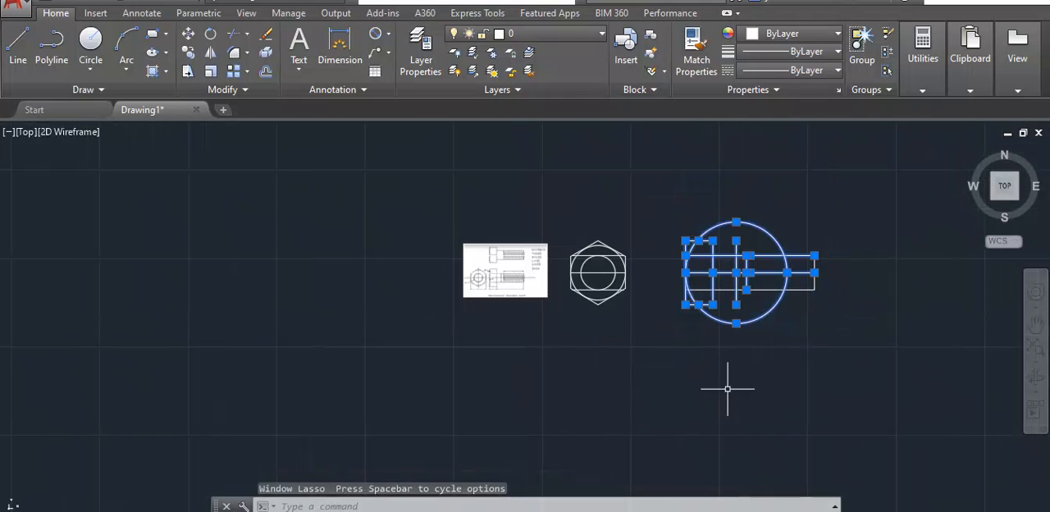
type("tr")
key("Return")
scroll(662, 182, "up", 2)
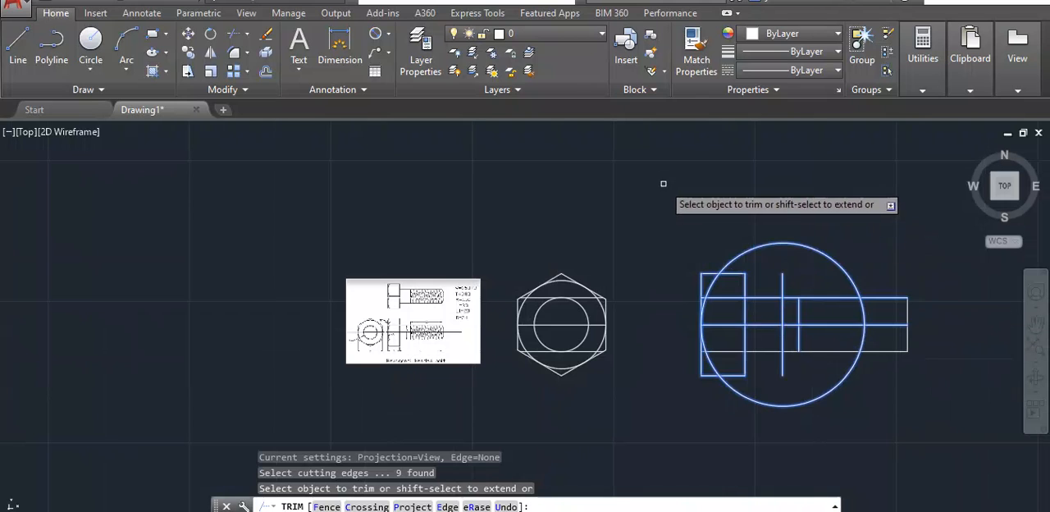
left_click(710, 285)
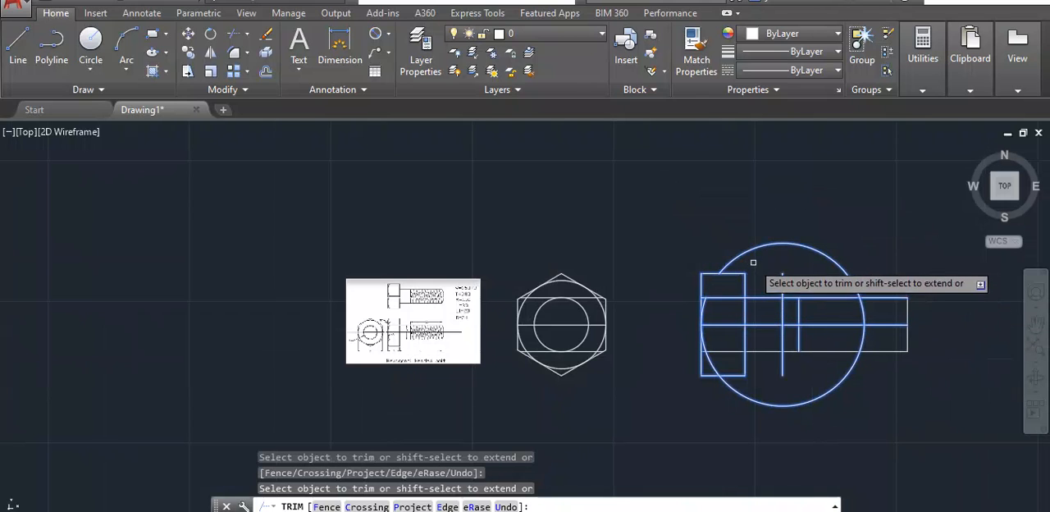
left_click(771, 244)
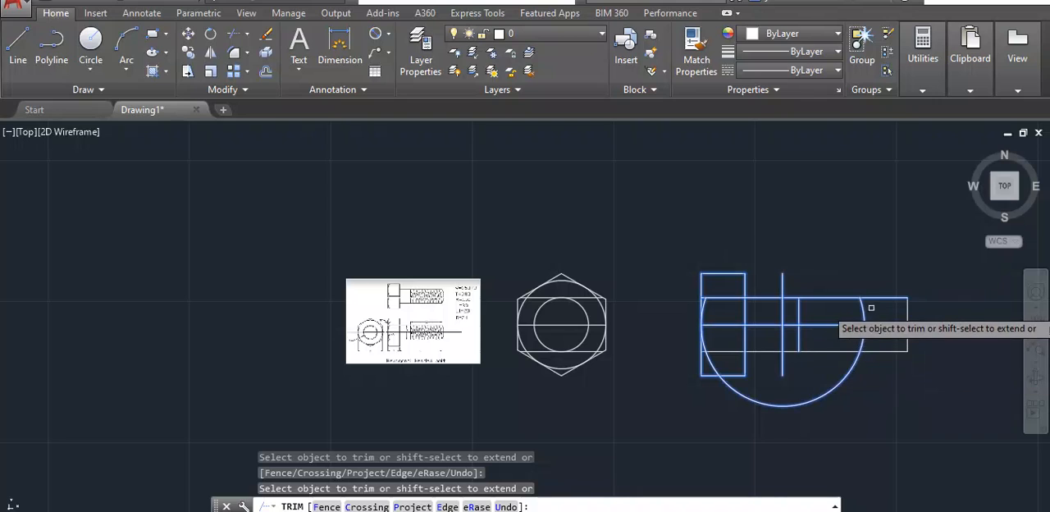
left_click(839, 383)
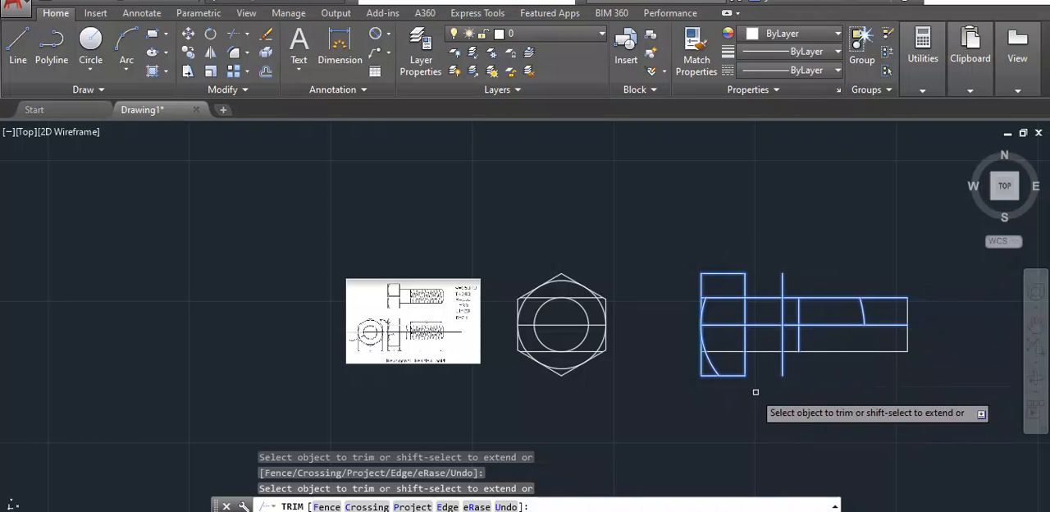
left_click(707, 354)
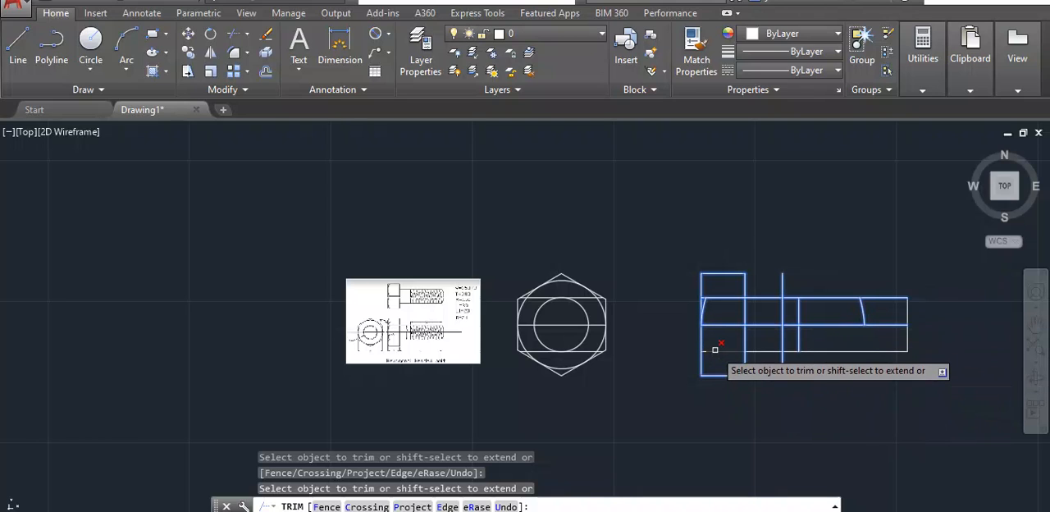
key("ctrl+z")
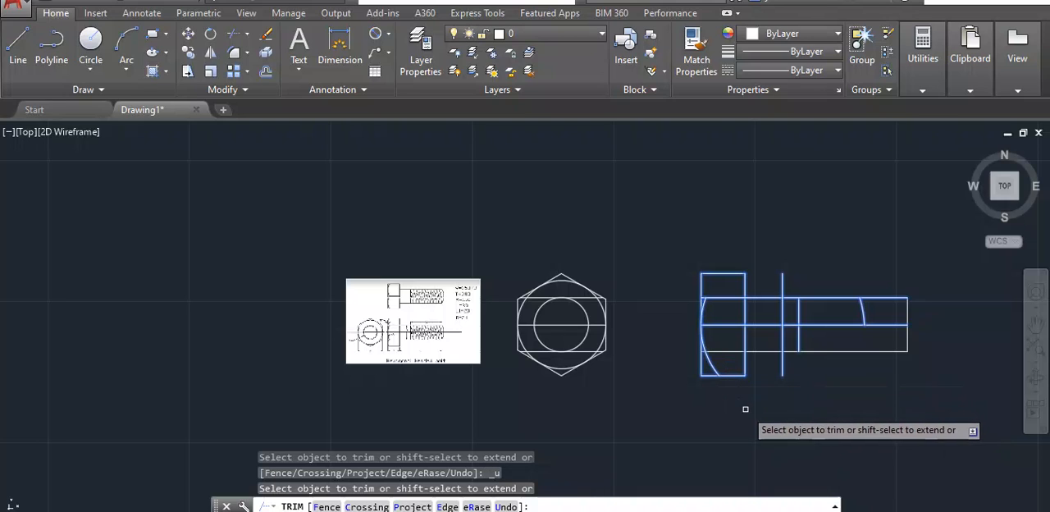
key("Escape")
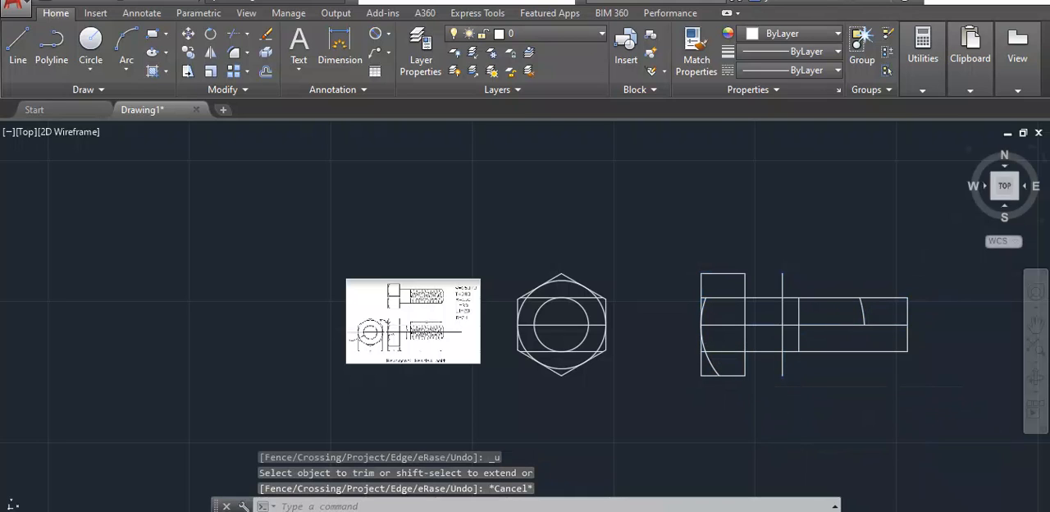
- Trim the head arc below the shank's lower edge, including that edge among the cutting edges
mouse_move(884, 287)
left_mouse_down()
mouse_move(740, 215)
mouse_move(741, 429)
mouse_move(867, 403)
mouse_move(863, 415)
left_mouse_up()
type("tr")
key("Return")
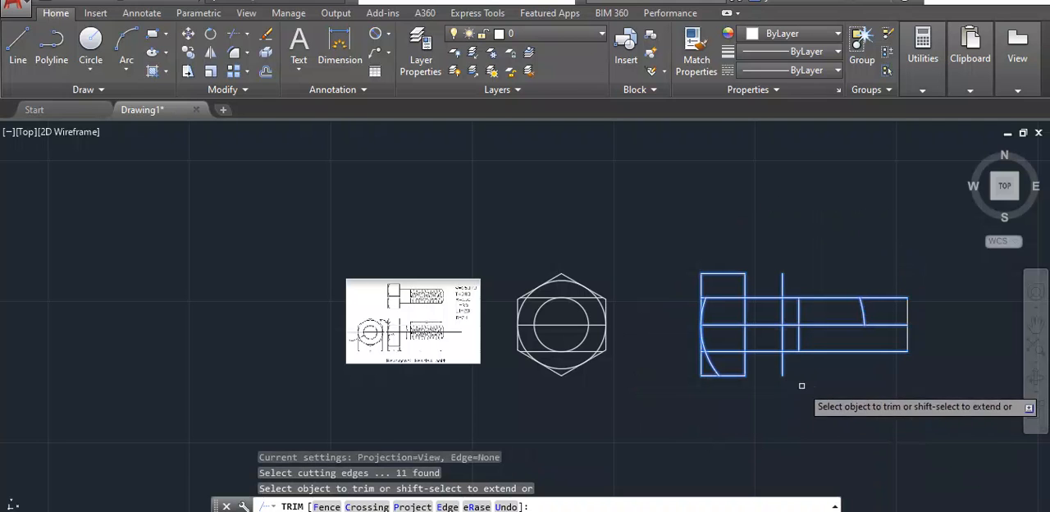
left_click(781, 367)
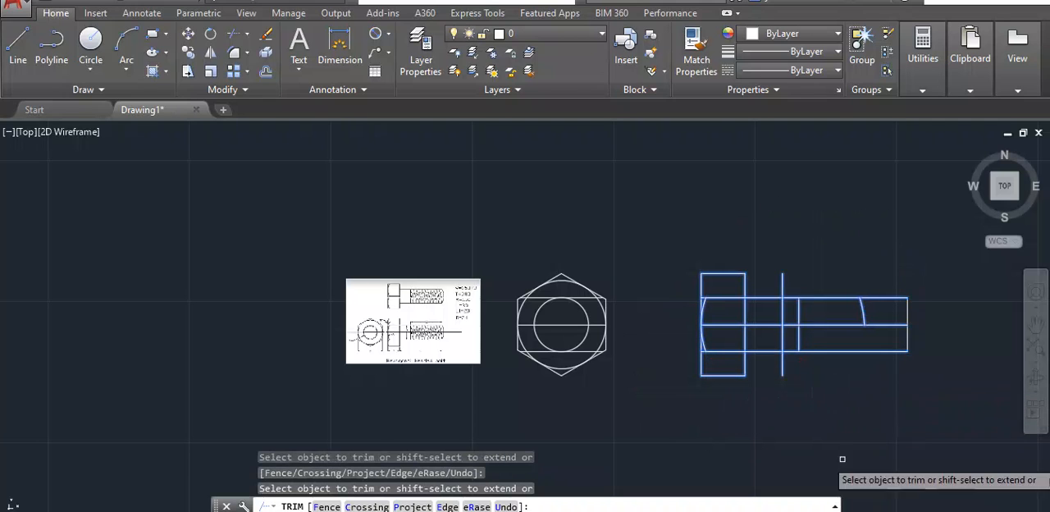
key("Escape")
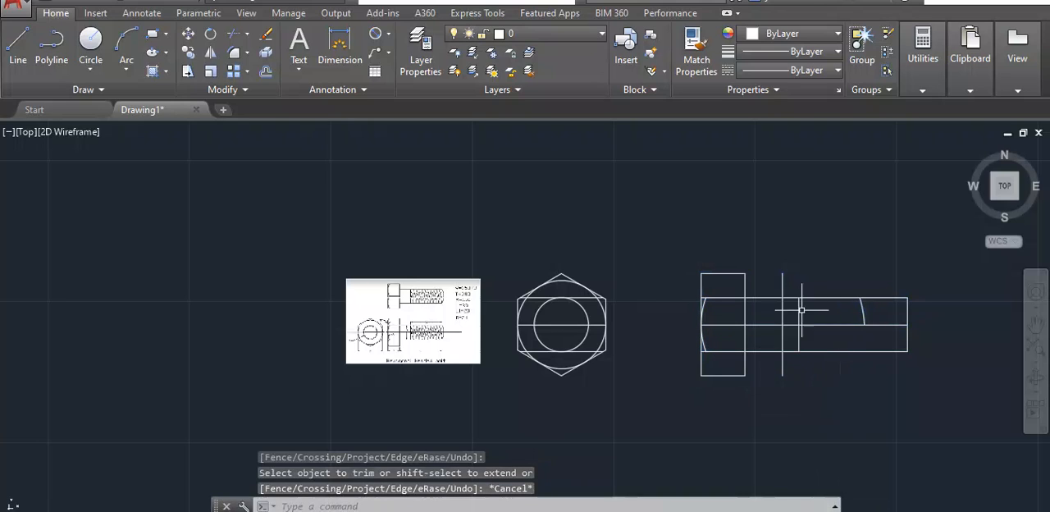
- Delete the leftover arc segment inside the threaded part of the shank
left_click(862, 312)
mouse_move(863, 310)
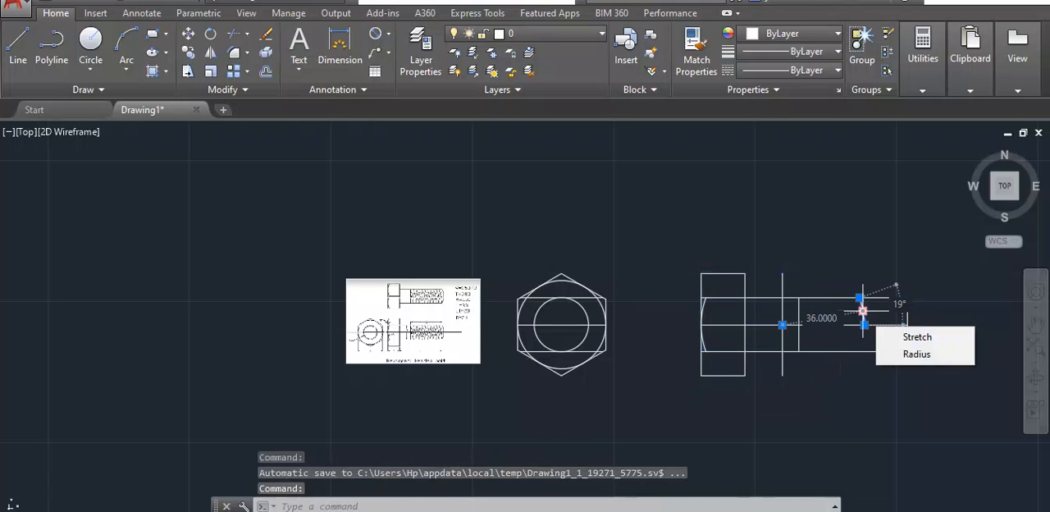
key("Delete")
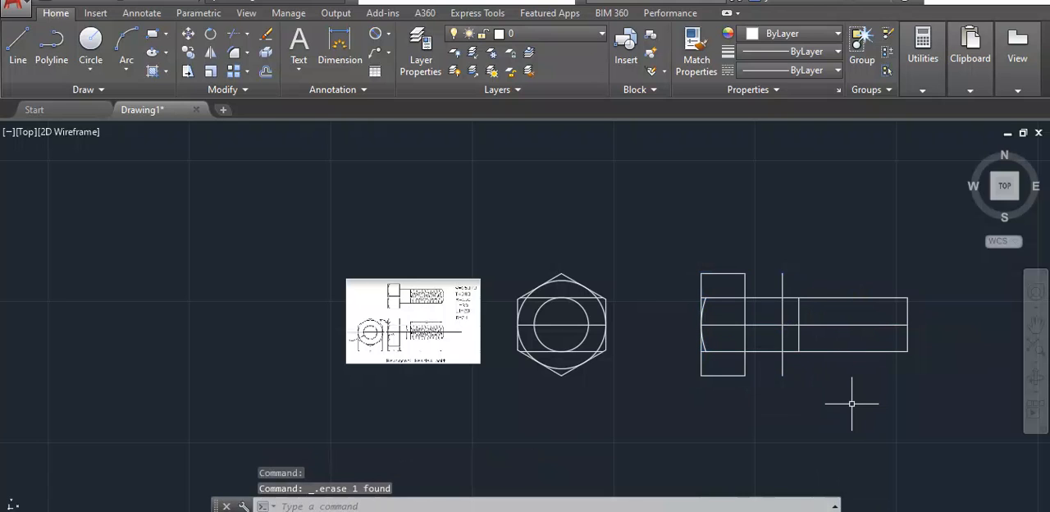
- Delete the offset vertical line that marked the head arc's centre
left_click(781, 282)
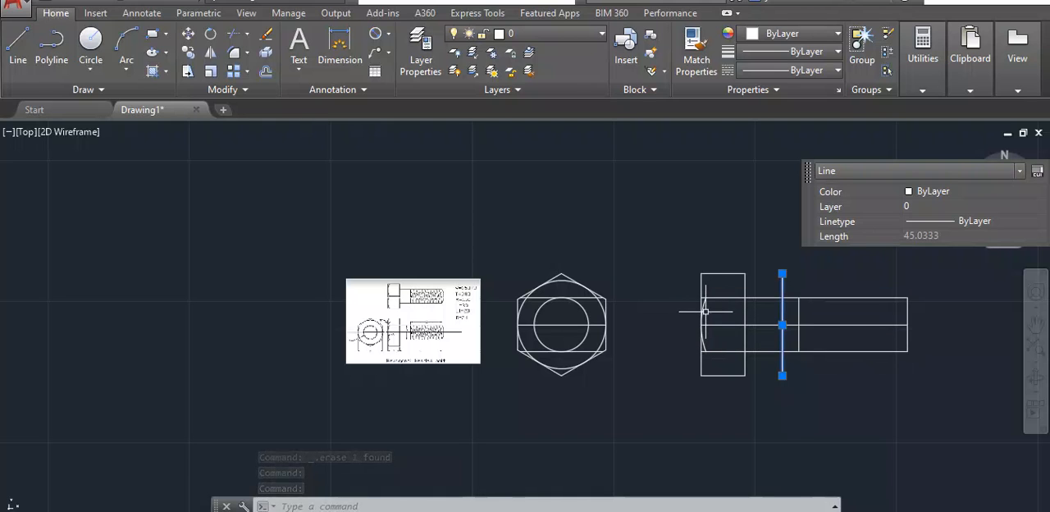
scroll(703, 305, "up", 7)
scroll(711, 299, "down", 3)
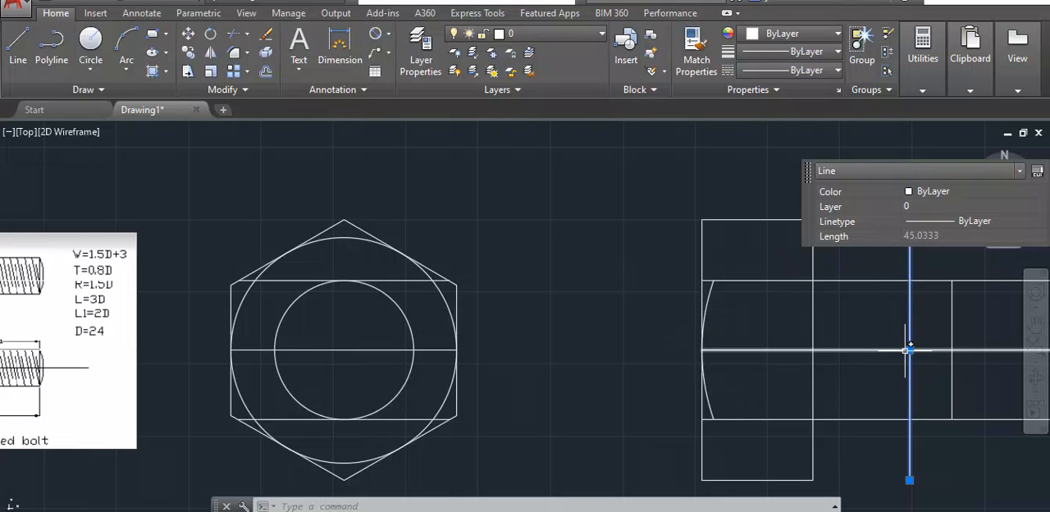
scroll(906, 350, "up", 2)
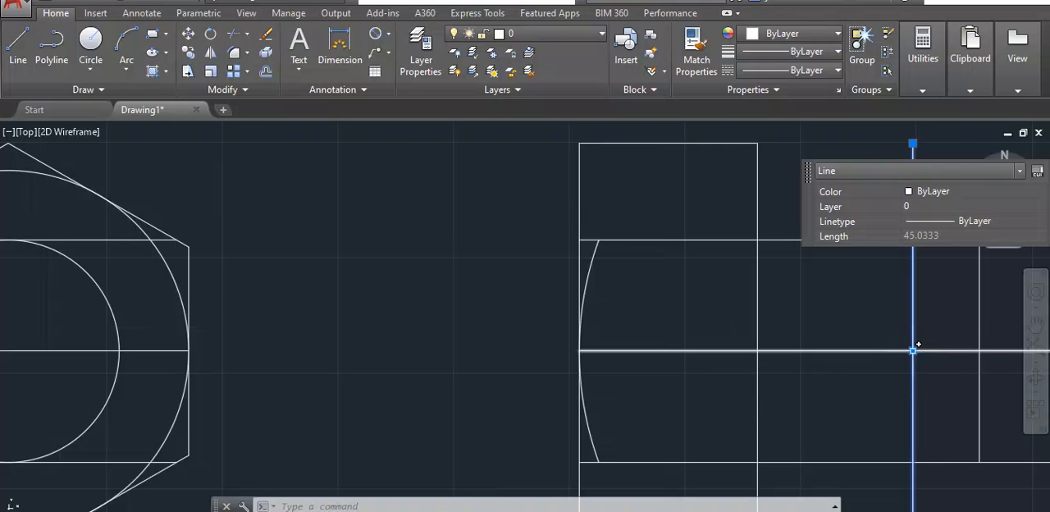
scroll(918, 344, "down", 2)
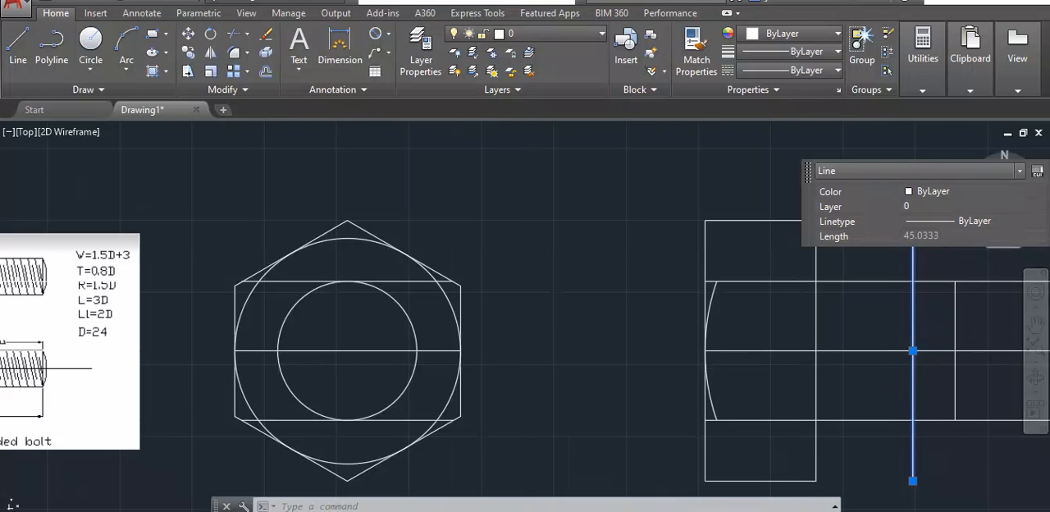
key("Escape")
left_click(913, 246)
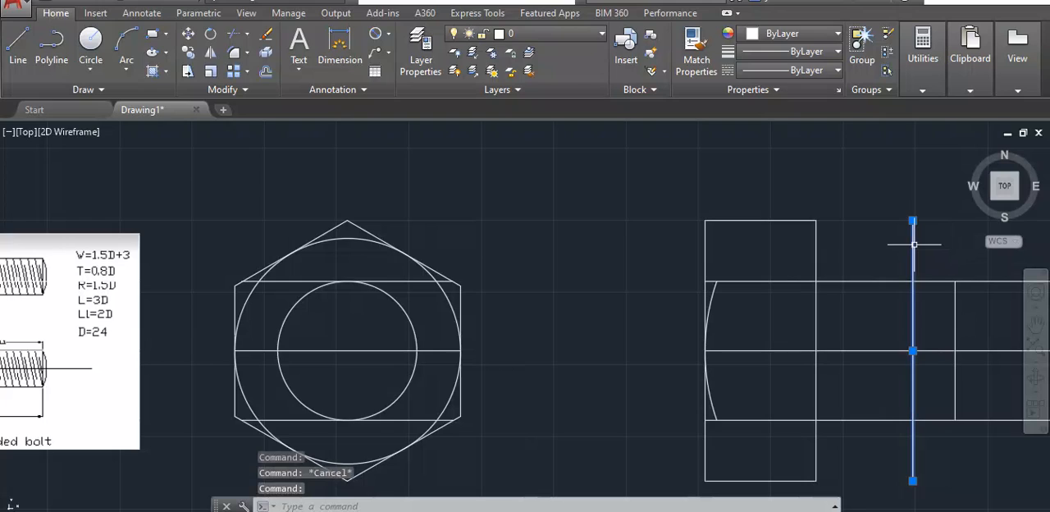
key("Delete")
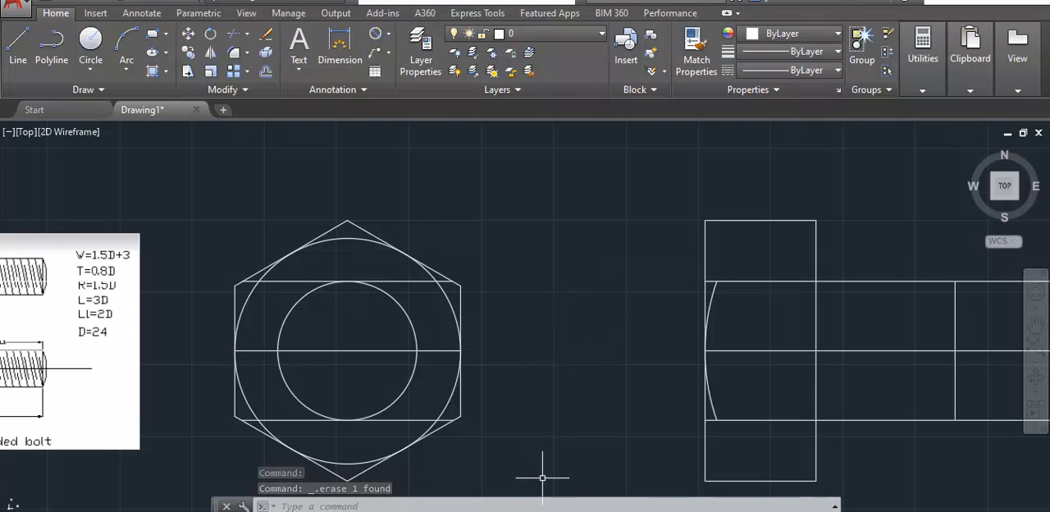
- Draw a vertical construction line through the upper and lower endpoints of the head arc
type("l")
key("Return")
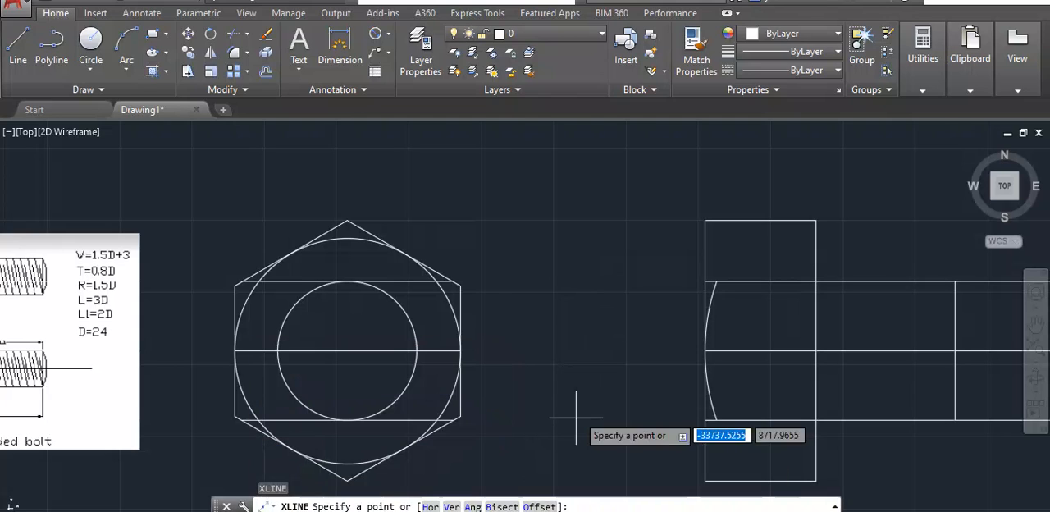
left_click(716, 282)
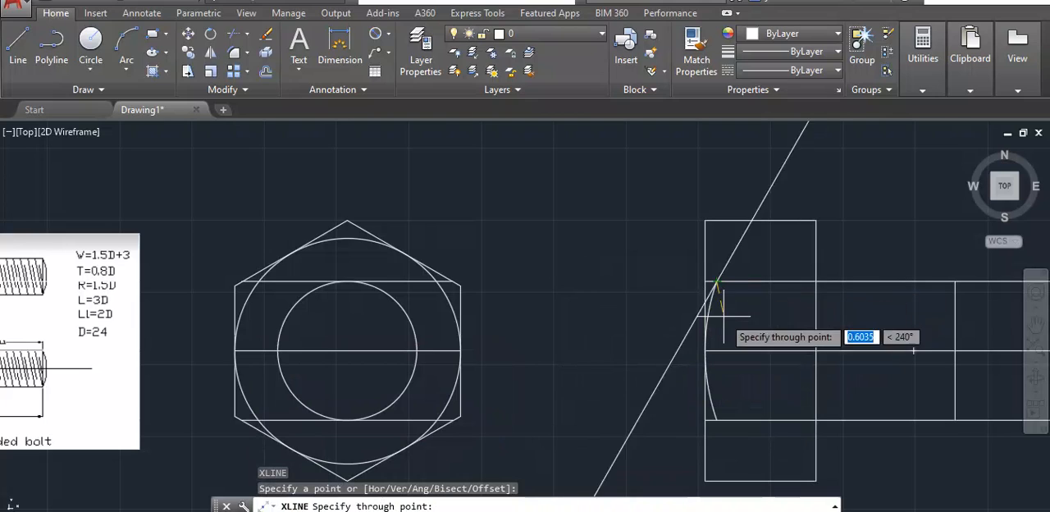
left_click(721, 423)
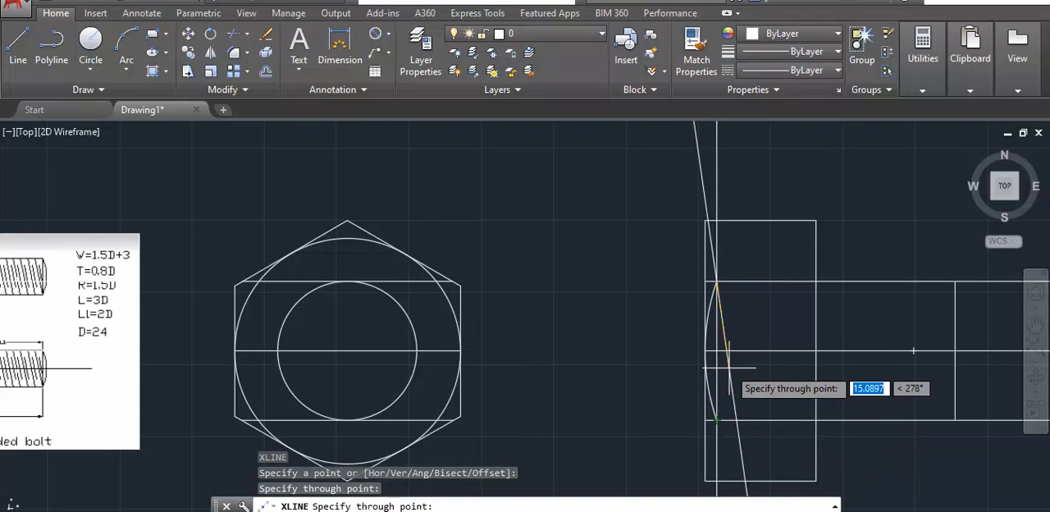
key("Return")
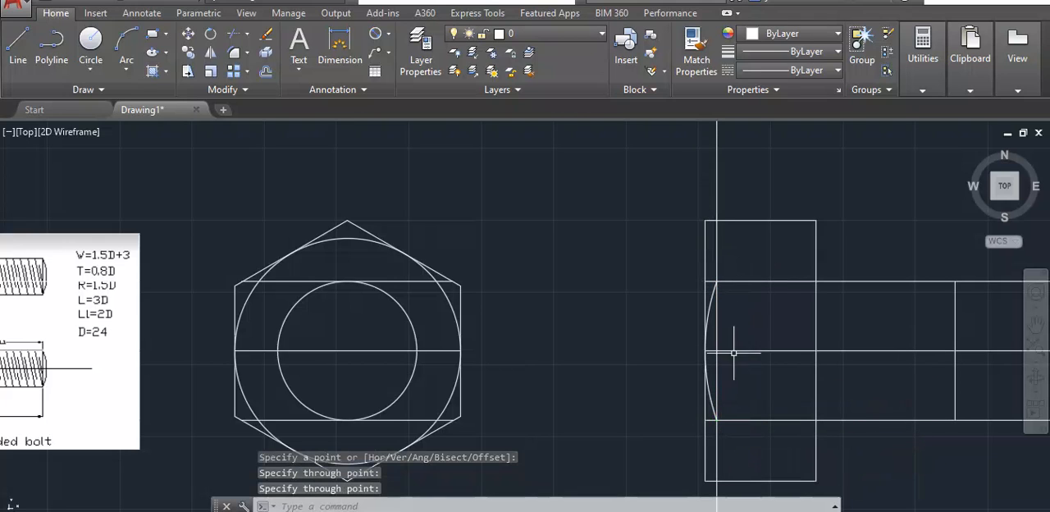
- Add a centerline midway between the head's top edge and the shank's upper edge line in the side view
scroll(167, 450, "down", 2)
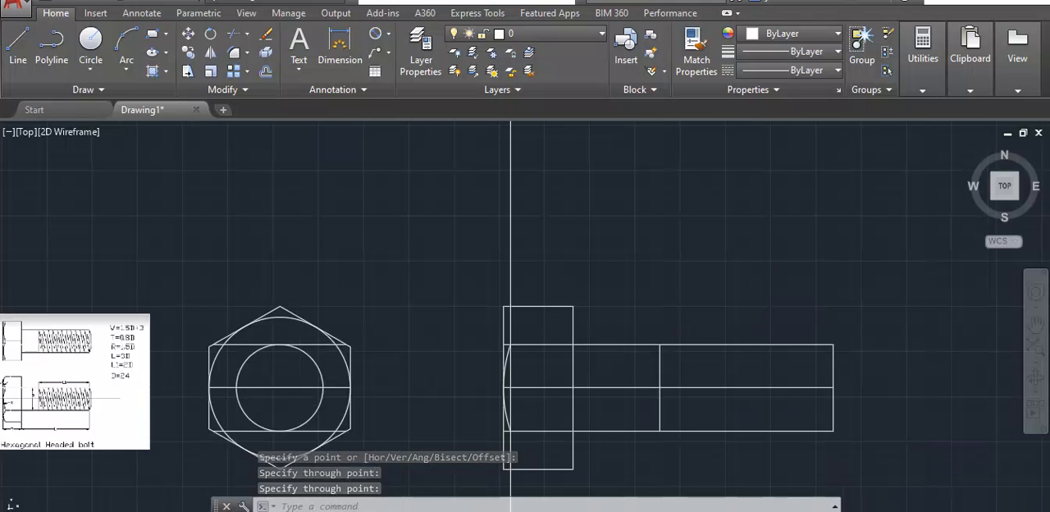
scroll(17, 406, "up", 4)
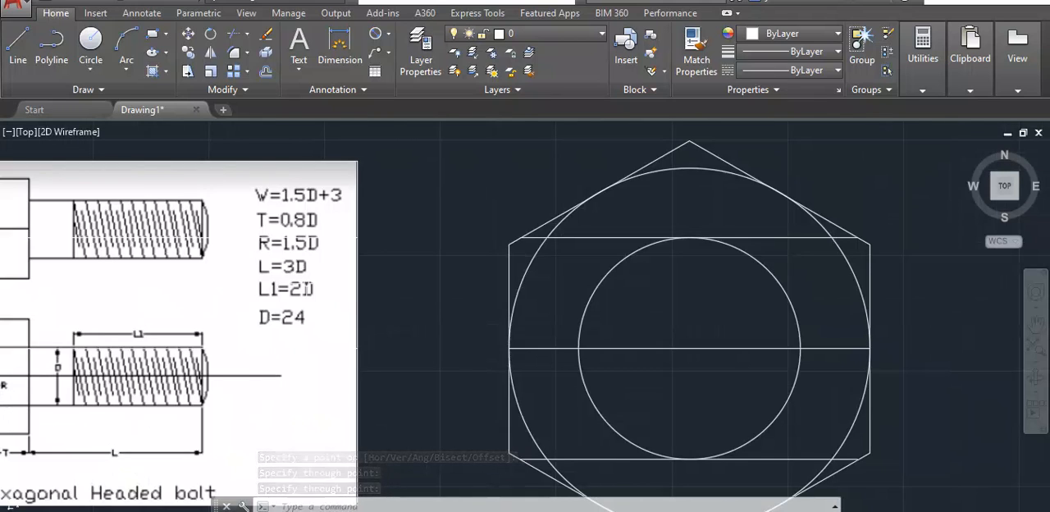
scroll(310, 377, "down", 2)
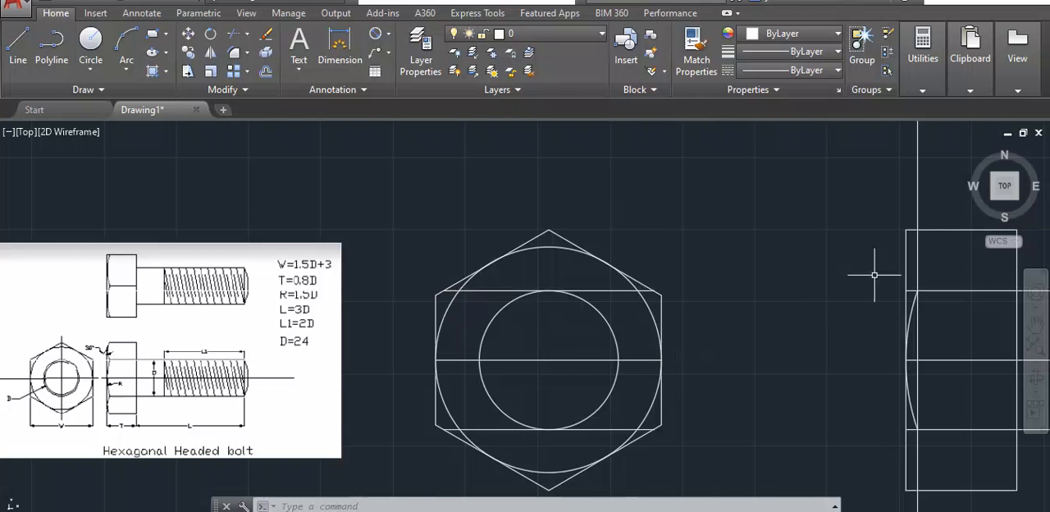
scroll(827, 334, "down", 2)
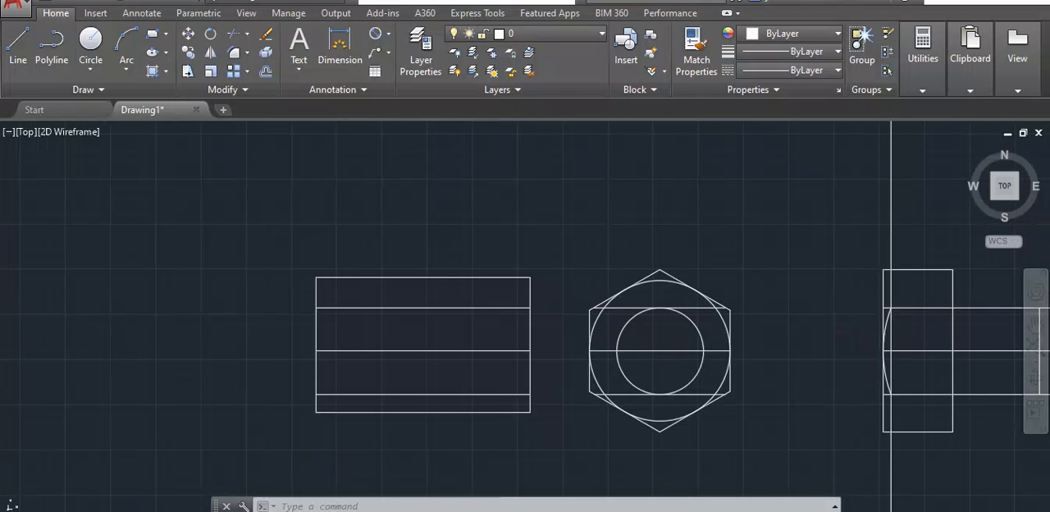
middle_click_drag(741, 344, 501, 326)
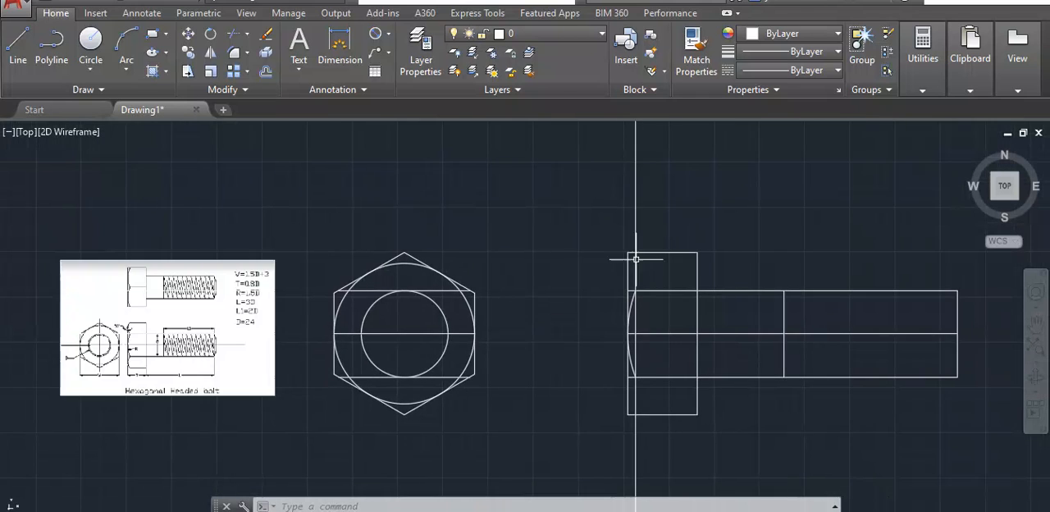
scroll(655, 249, "up", 2)
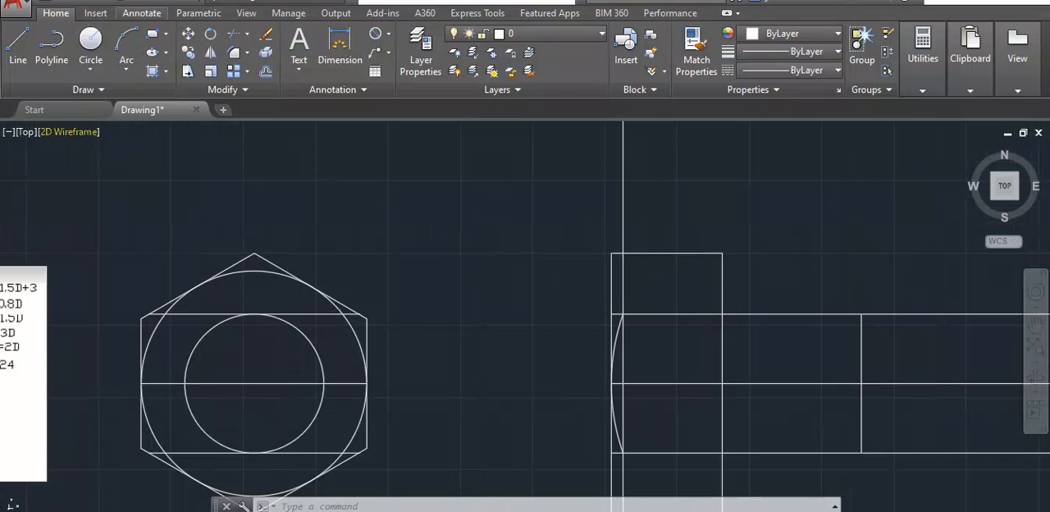
left_click(141, 13)
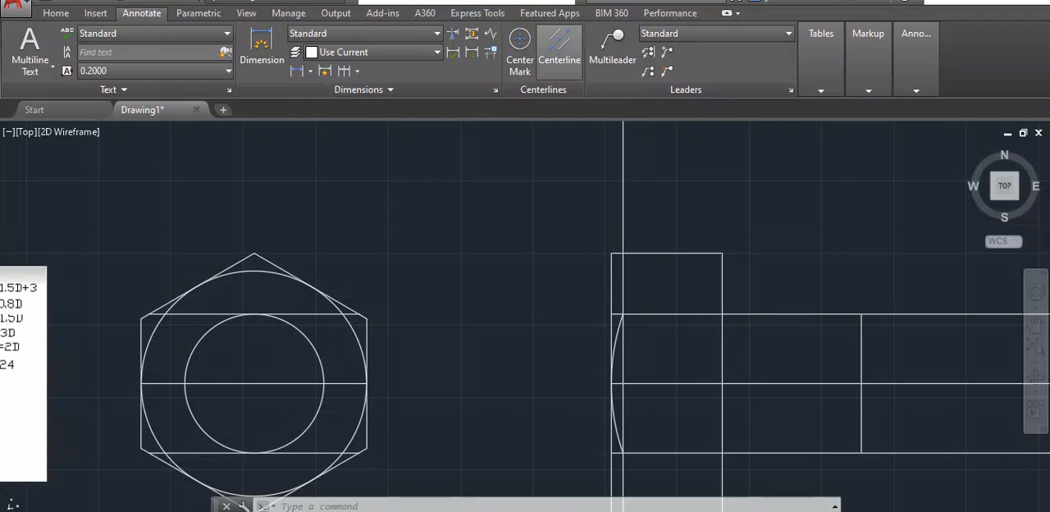
left_click(559, 43)
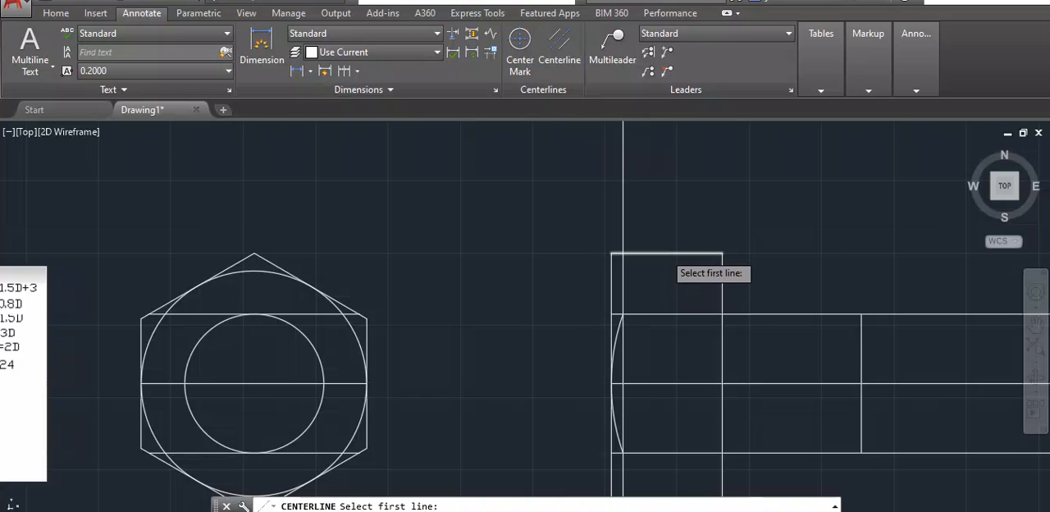
left_click(666, 253)
left_click(673, 314)
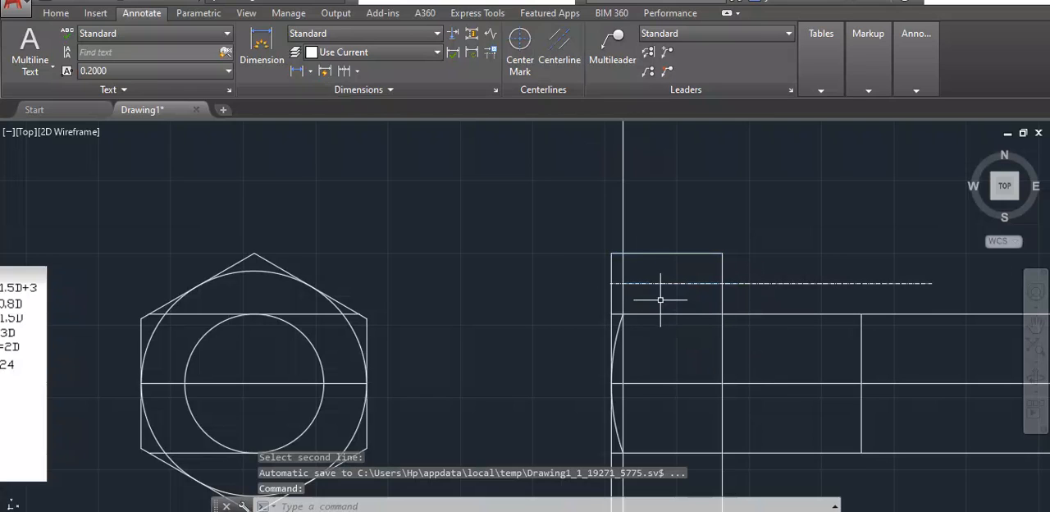
scroll(651, 318, "up", 2)
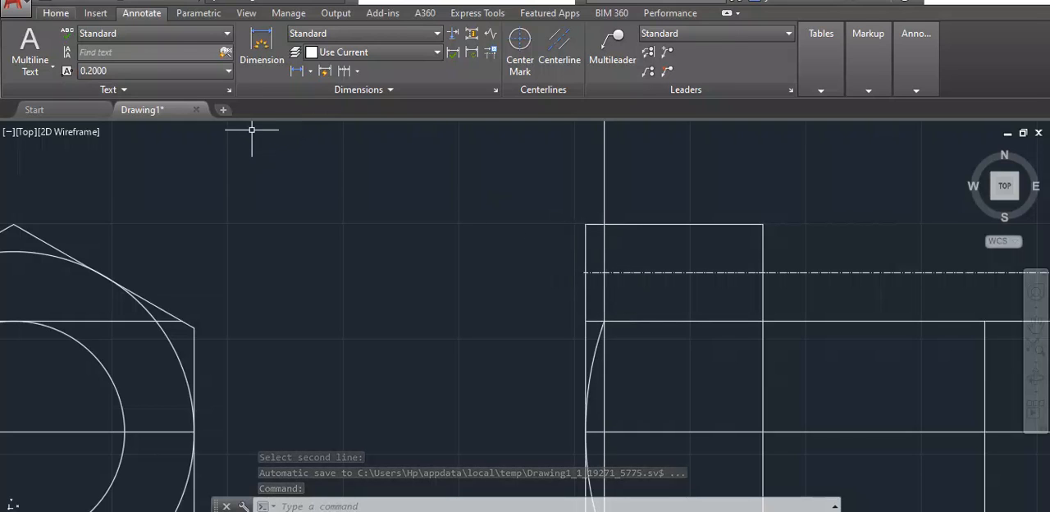
- Draw a slanted line from the vertical construction line's intersection with the head's top edge to the centerline's intersection with the head's outer vertical edge
left_click(56, 13)
left_click(18, 49)
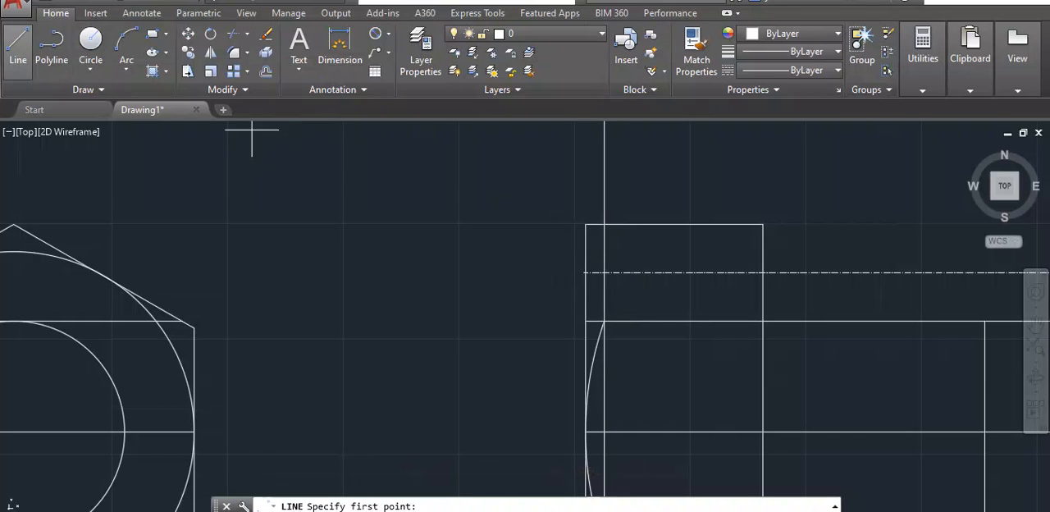
left_click(603, 223)
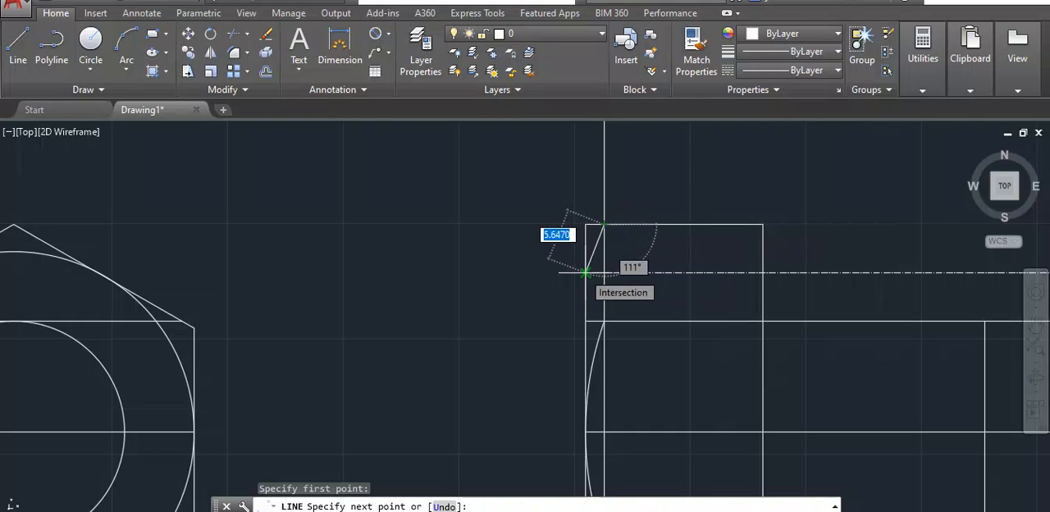
scroll(586, 272, "up", 4)
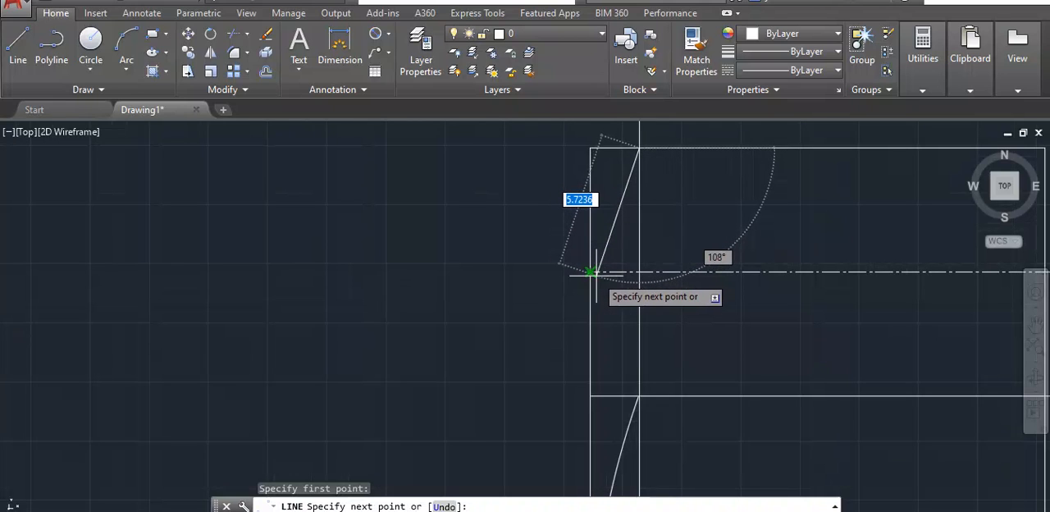
scroll(585, 271, "up", 4)
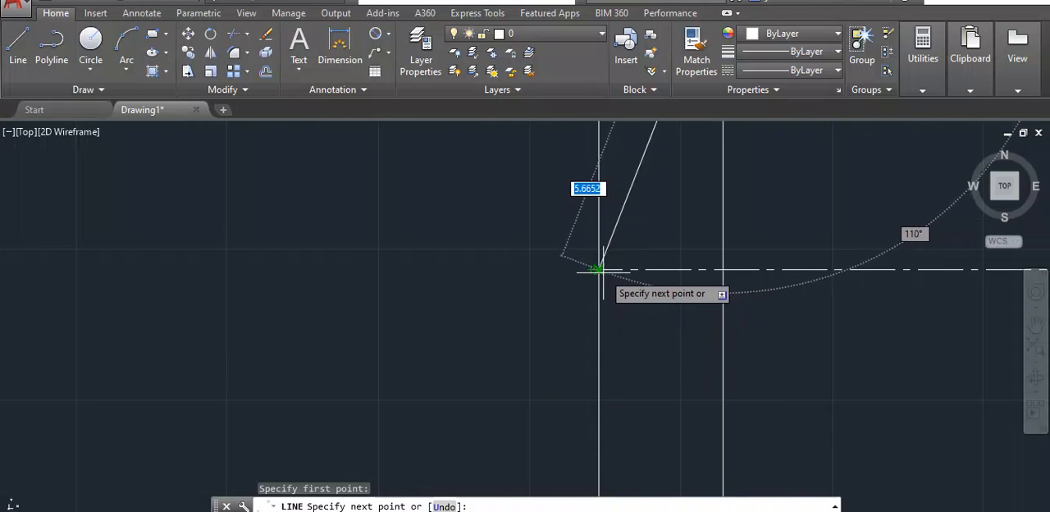
left_click(599, 269)
scroll(611, 252, "down", 4)
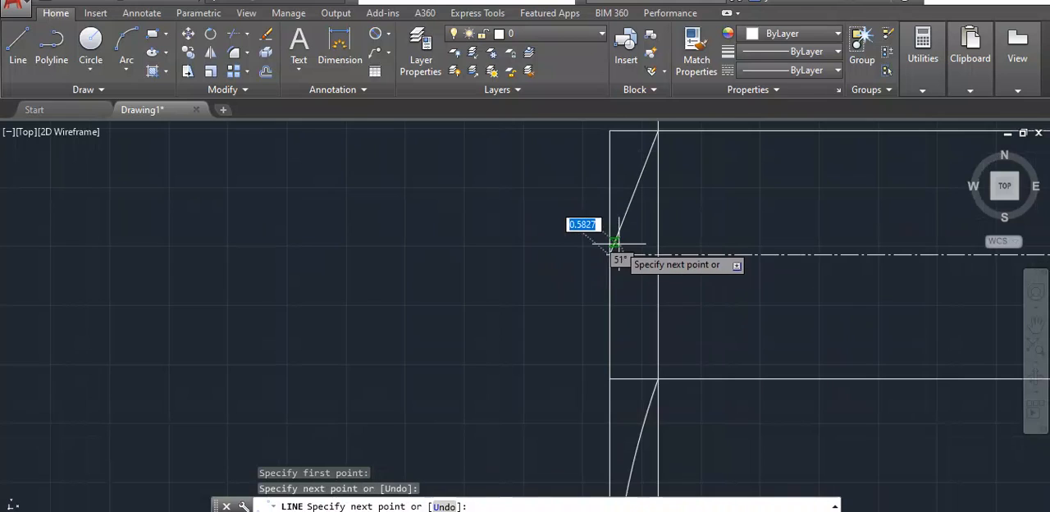
key("Return")
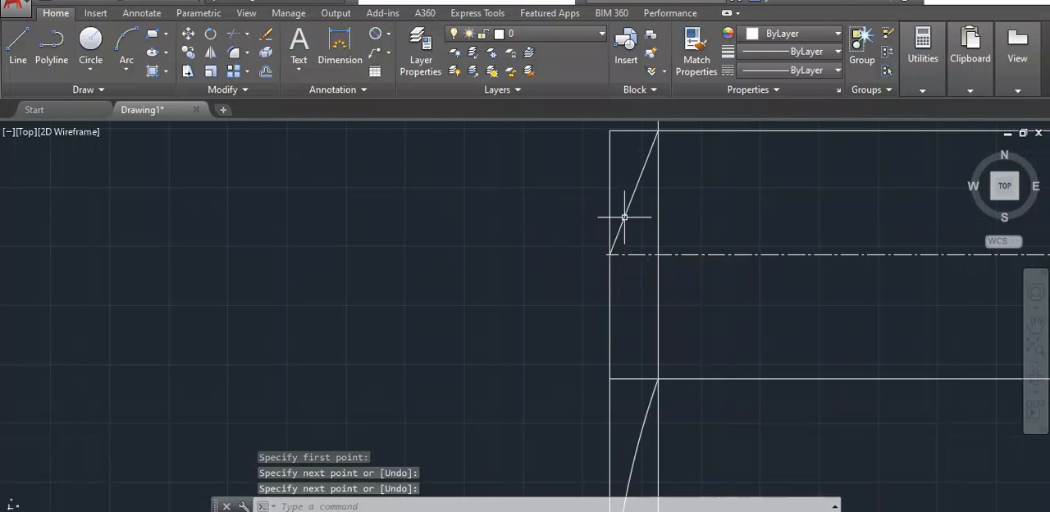
- Draw a line about 14.28 long from the slanted line's midpoint, perpendicular to it and crossing the upper centerline
key("Return")
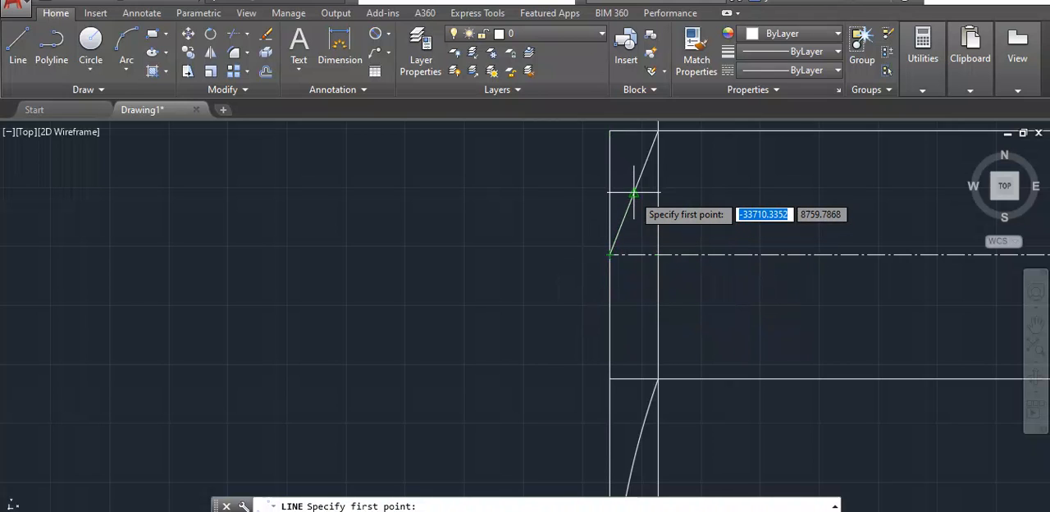
scroll(633, 193, "up", 5)
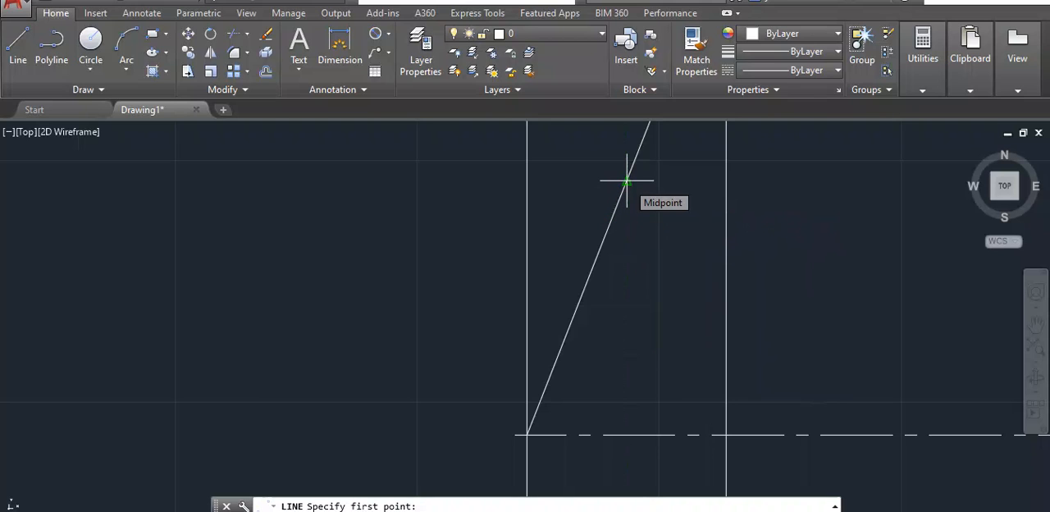
left_click(627, 181)
scroll(801, 302, "down", 4)
scroll(800, 302, "down", 2)
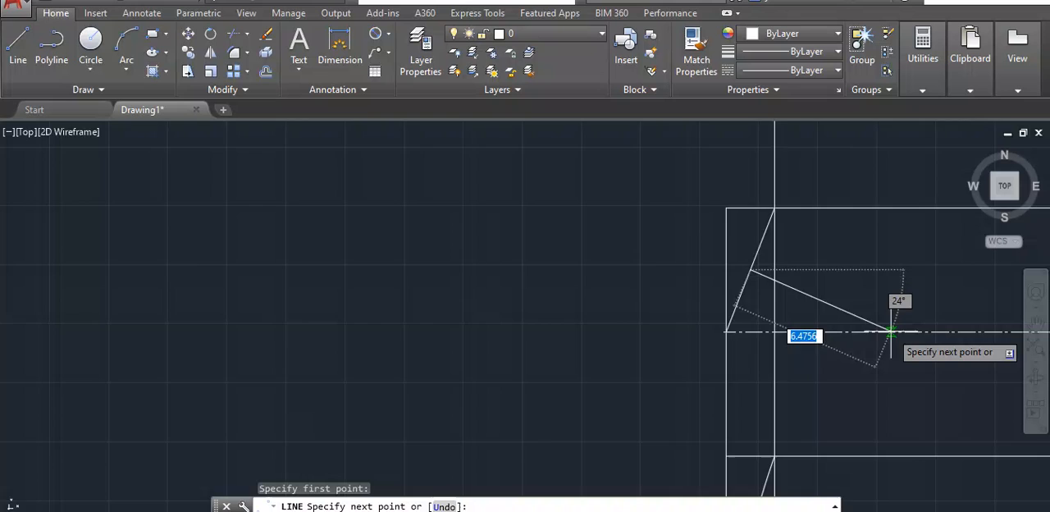
scroll(891, 331, "up", 2)
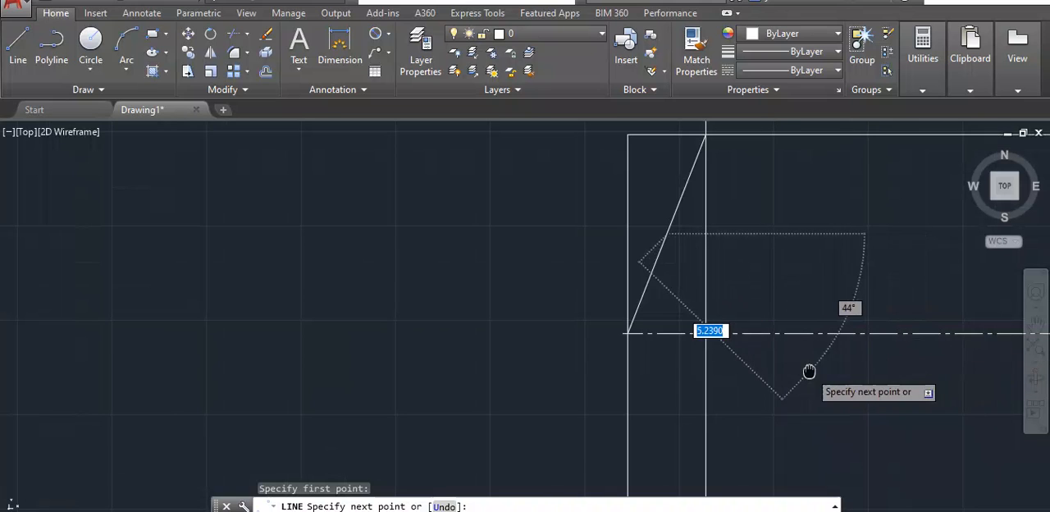
mouse_move(888, 424)
middle_mouse_down()
mouse_move(799, 418)
mouse_move(561, 283)
middle_mouse_up()
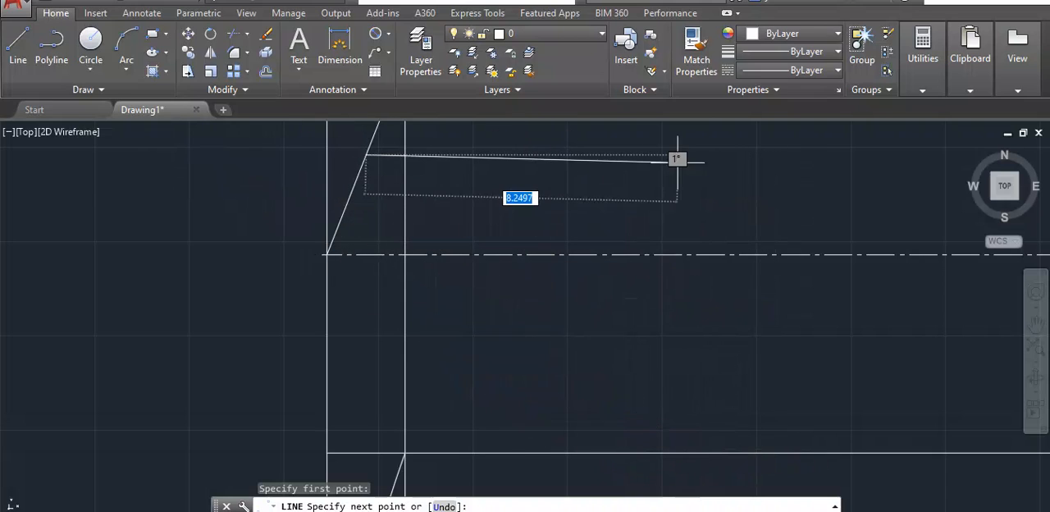
scroll(586, 414, "down", 4)
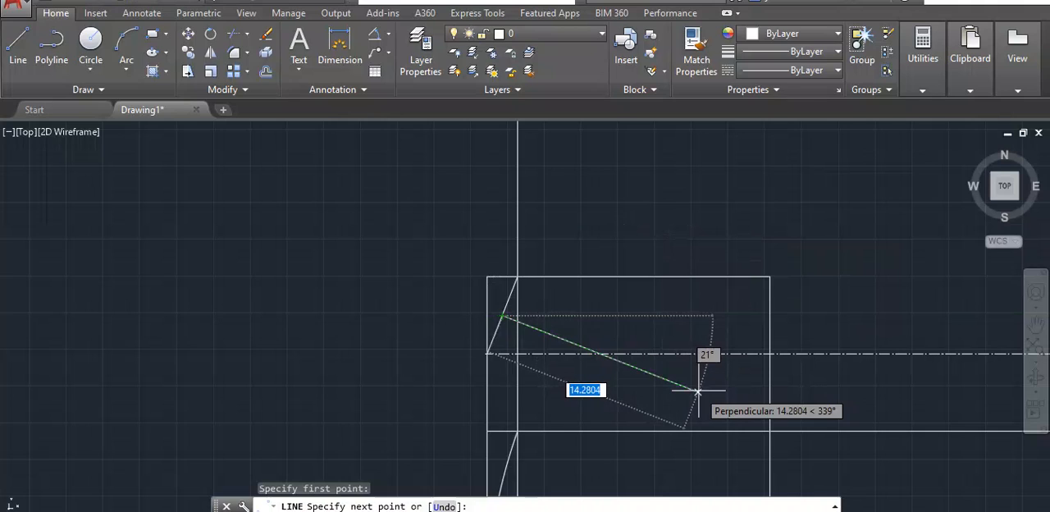
left_click(697, 391)
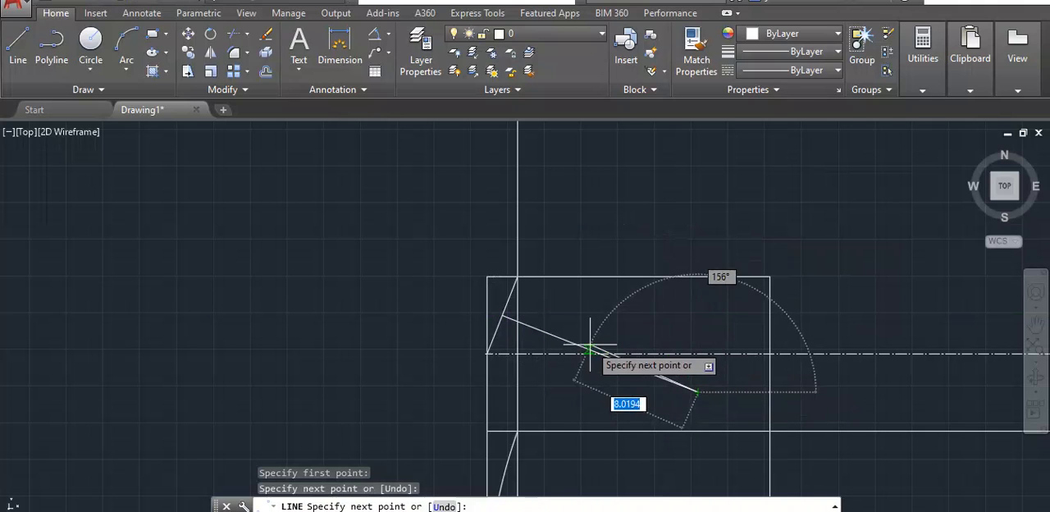
key("Return")
- Draw a circle centred where the perpendicular line crosses the upper centerline, with its radius reaching the centerline's intersection with the head's outer edge
scroll(590, 352, "up", 2)
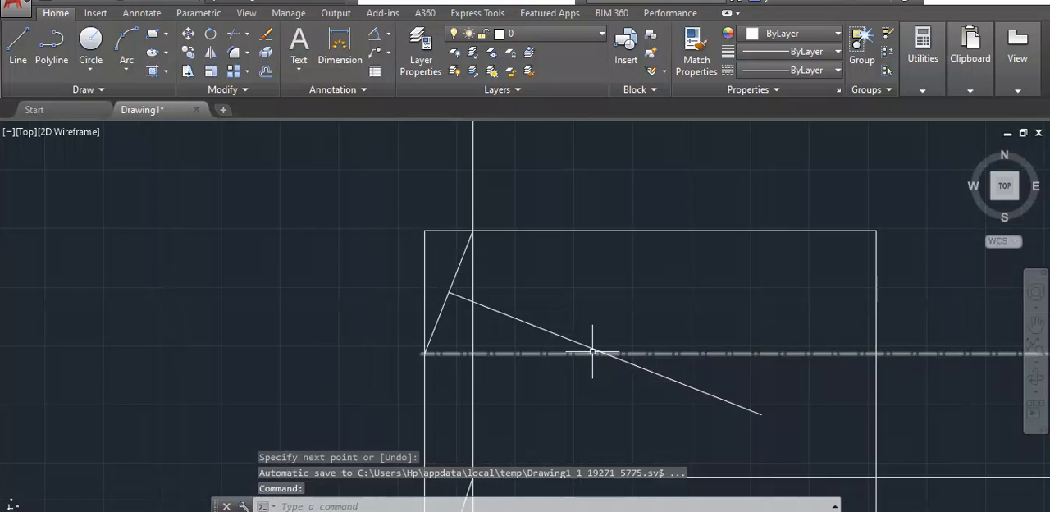
scroll(619, 358, "up", 2)
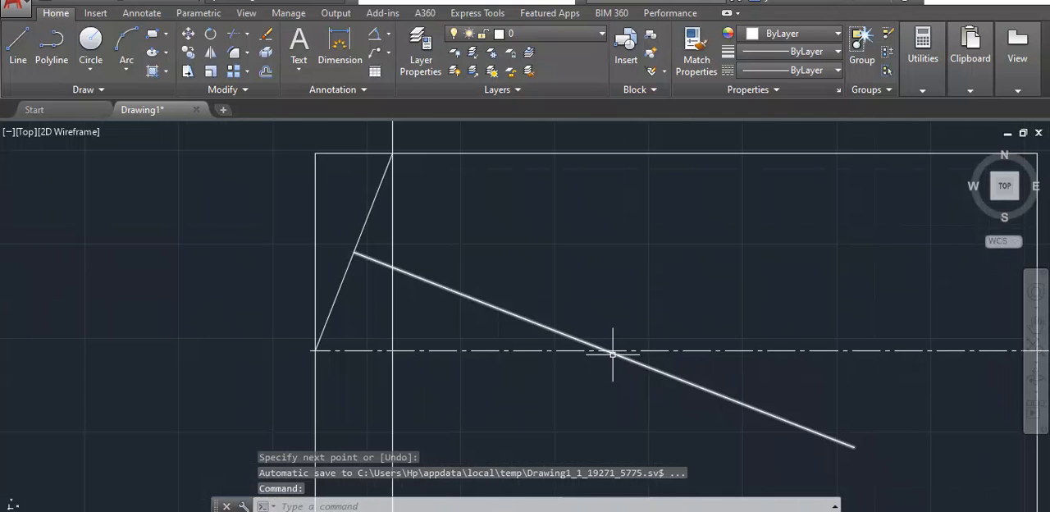
scroll(589, 335, "down", 2)
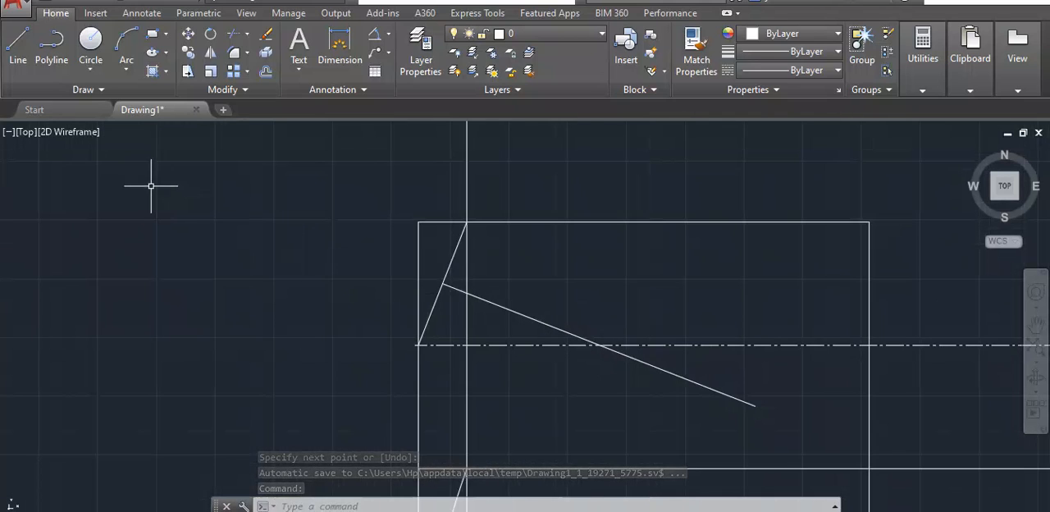
left_click(91, 41)
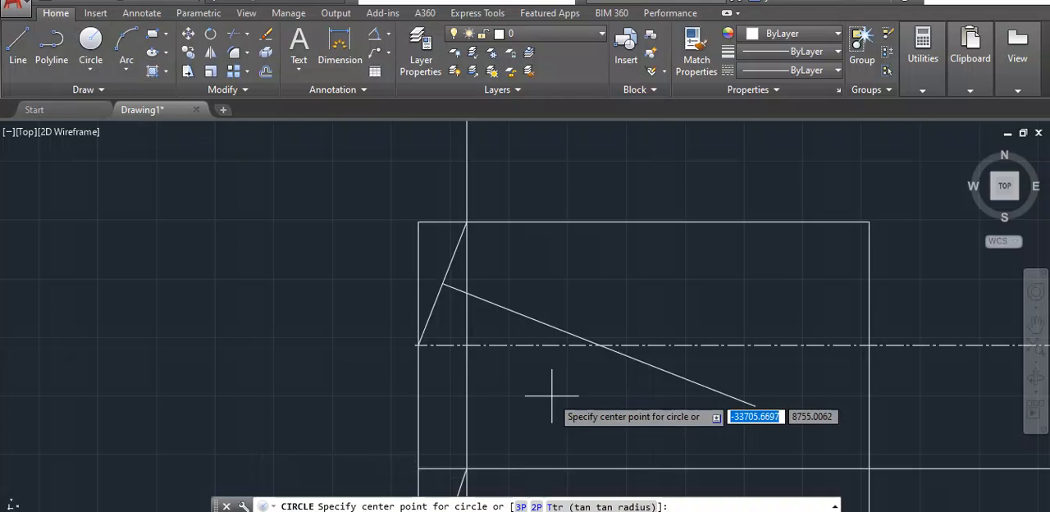
scroll(599, 345, "up", 2)
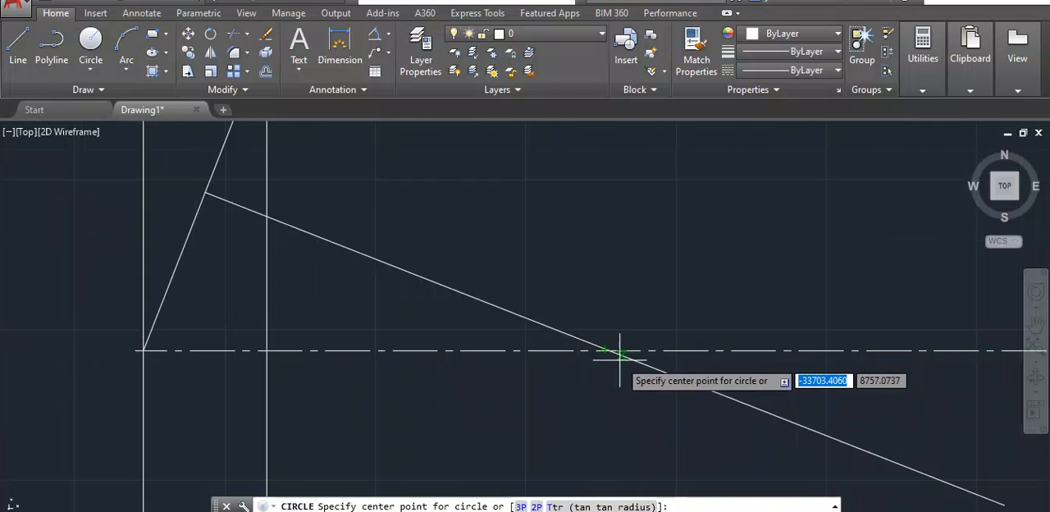
scroll(607, 351, "up", 2)
scroll(611, 352, "up", 2)
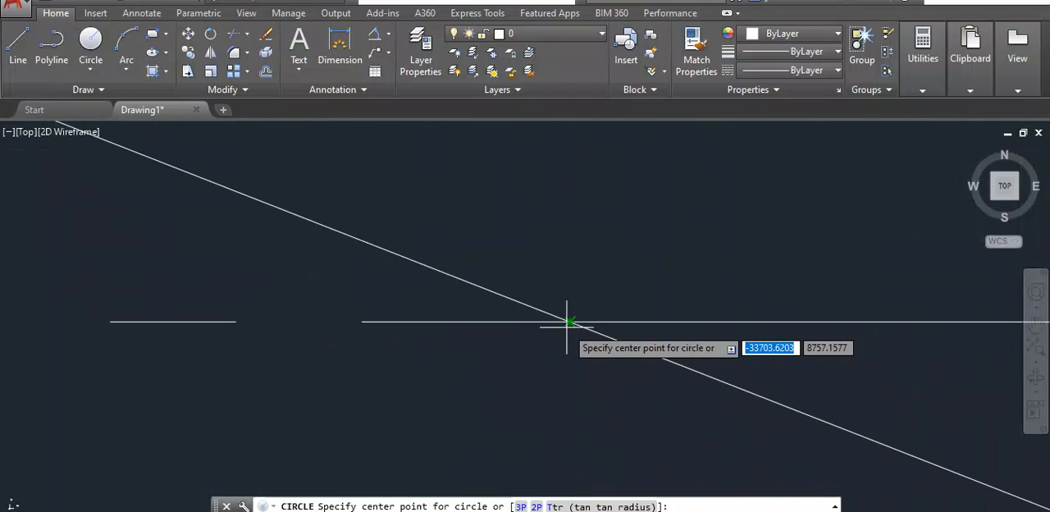
left_click(569, 321)
scroll(569, 322, "down", 7)
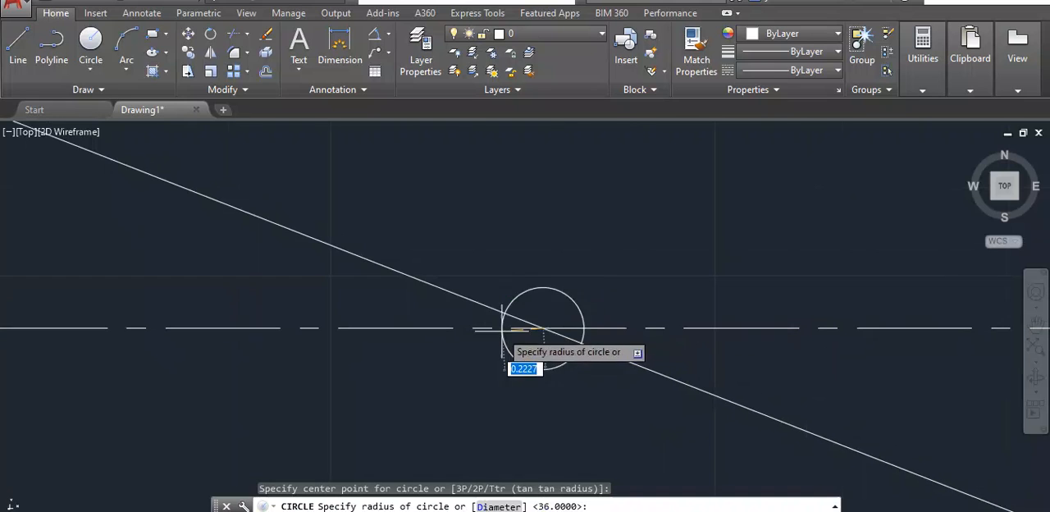
middle_click_drag(301, 298, 599, 289)
scroll(598, 292, "down", 4)
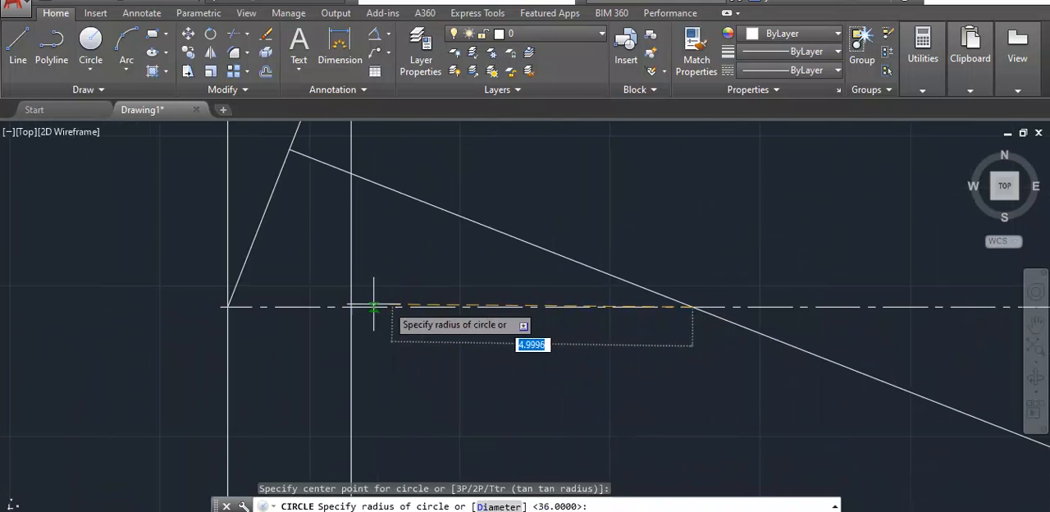
left_click(228, 307)
scroll(293, 277, "down", 5)
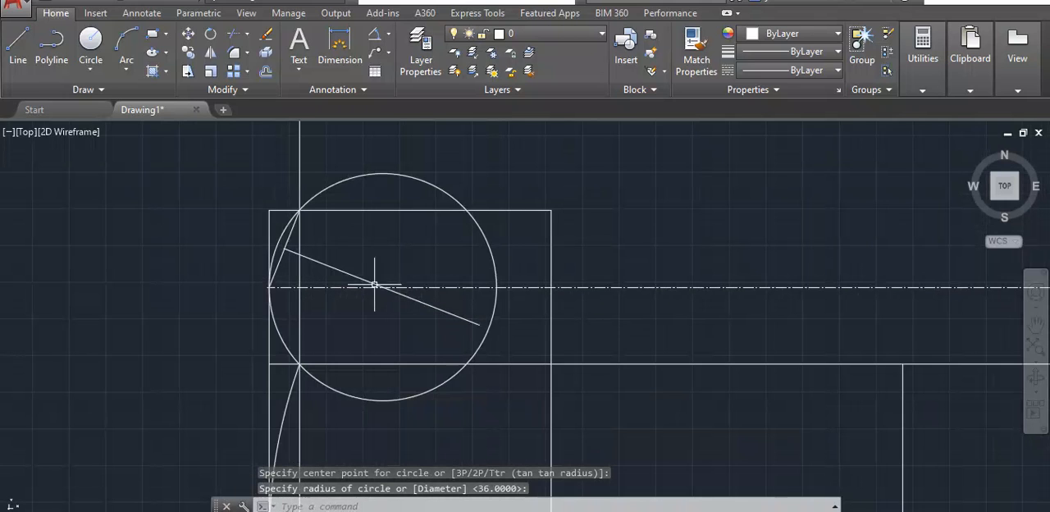
scroll(435, 273, "down", 4)
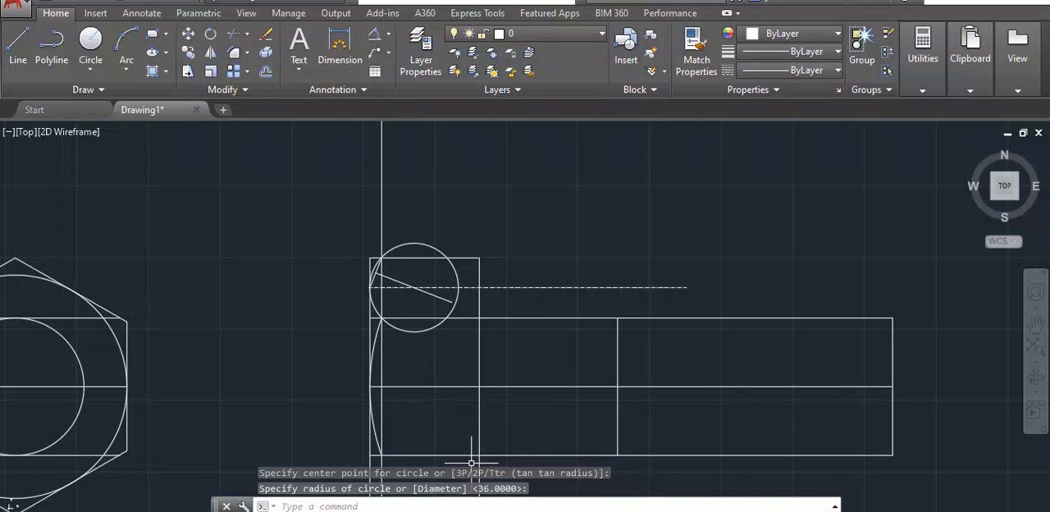
type("l")
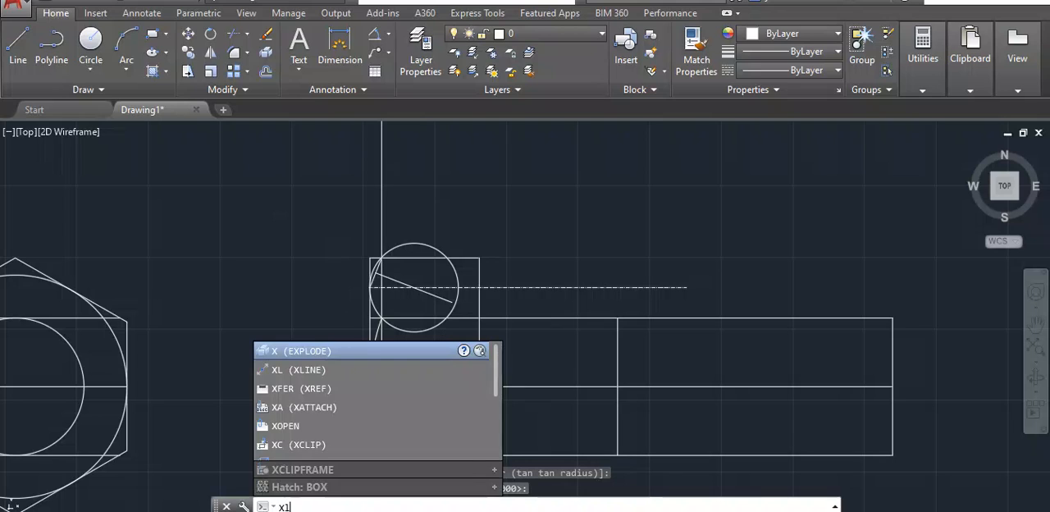
key("Down")
key("Return")
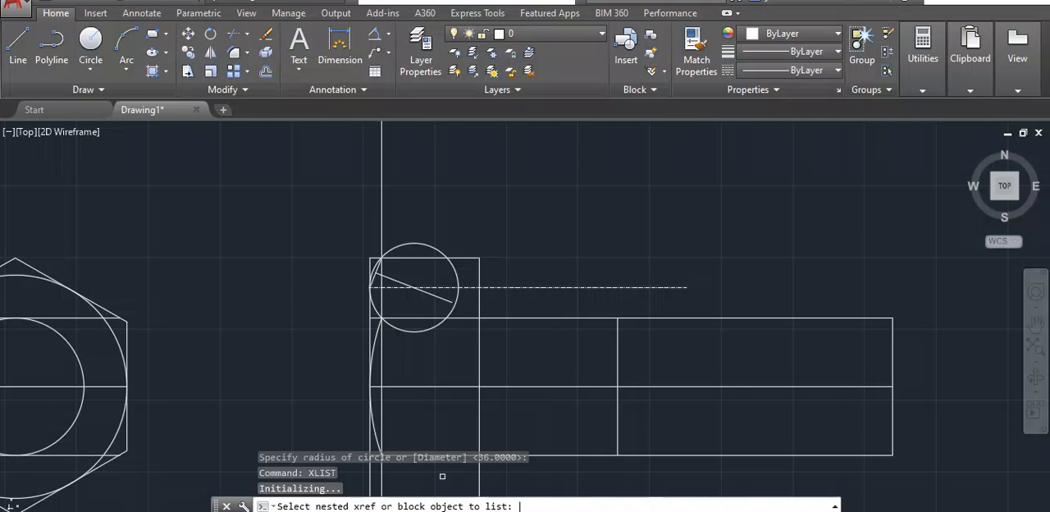
key("Escape")
- Draw a vertical construction line through the circle's centre, perpendicular to the bolt's horizontal axis line
type("xl")
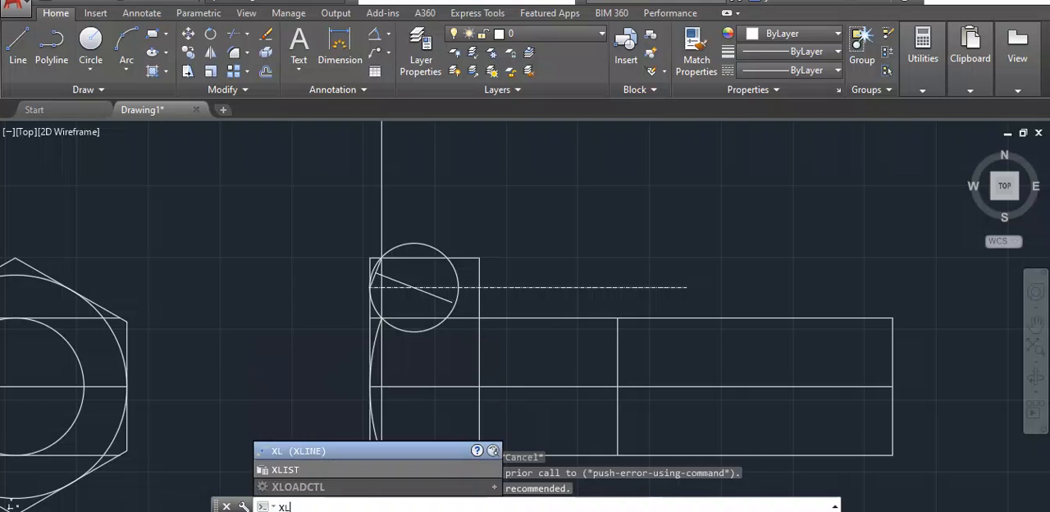
key("Return")
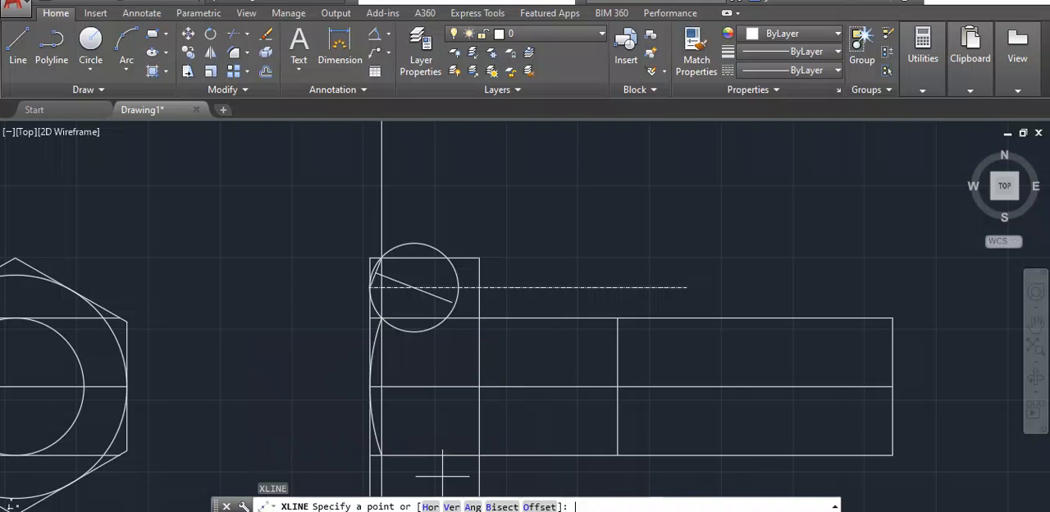
left_click(413, 287)
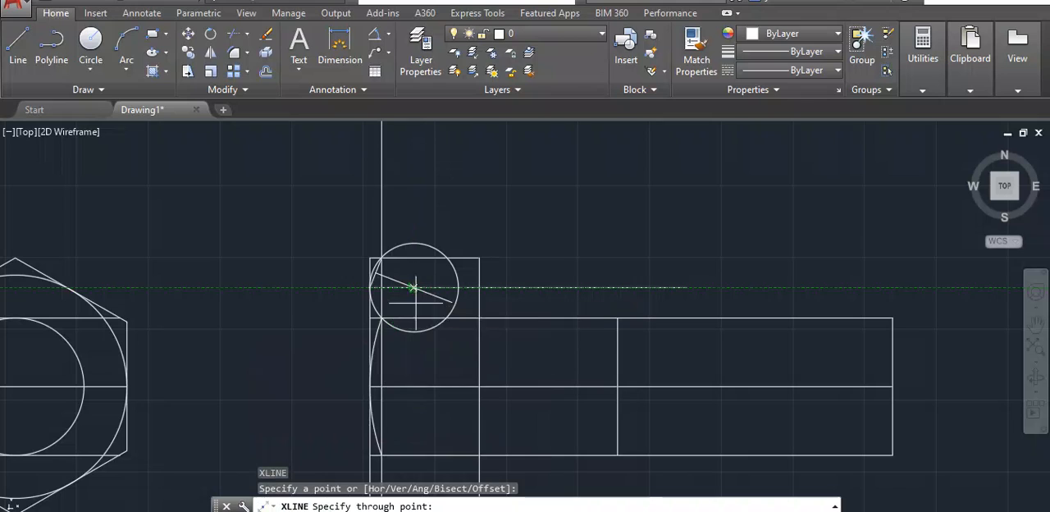
left_click(412, 386)
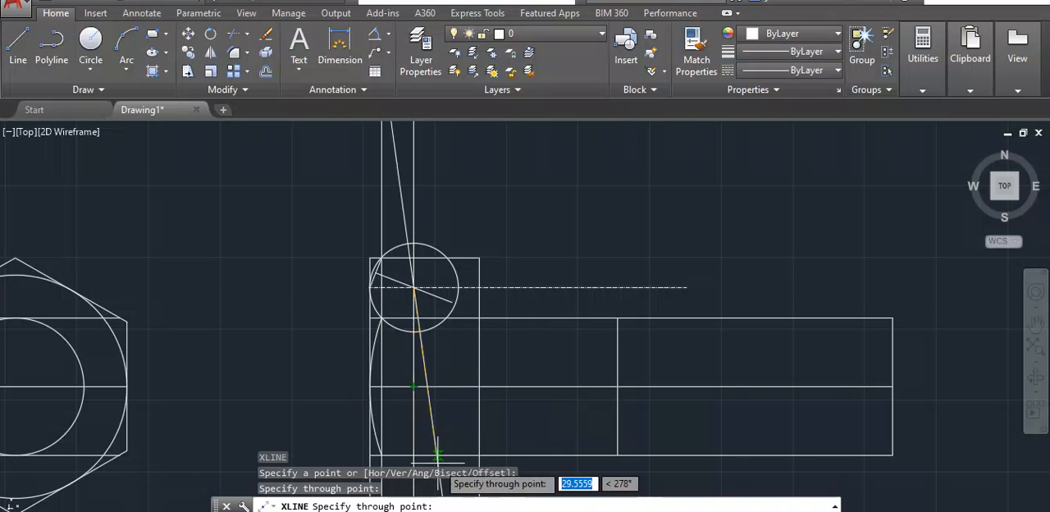
key("Return")
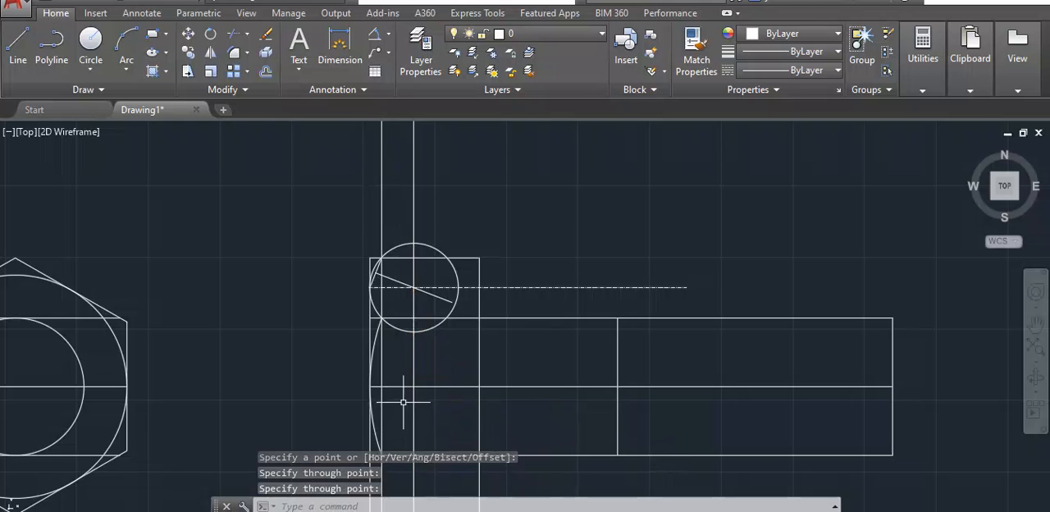
- Add a centerline midway between the shank's lower edge line and the head's bottom edge in the side view
scroll(401, 378, "up", 1)
scroll(414, 385, "down", 3)
scroll(449, 445, "down", 2)
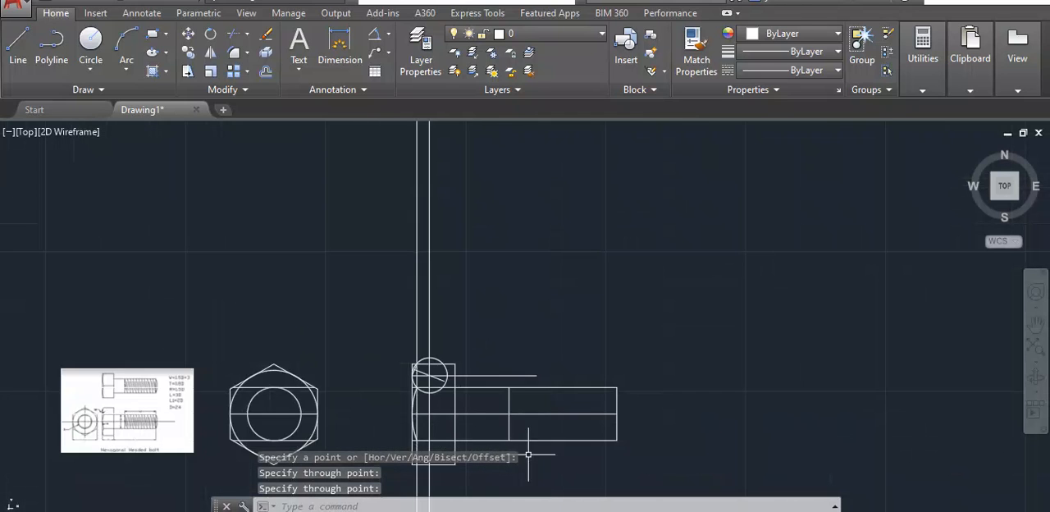
scroll(491, 337, "up", 2)
scroll(491, 338, "up", 2)
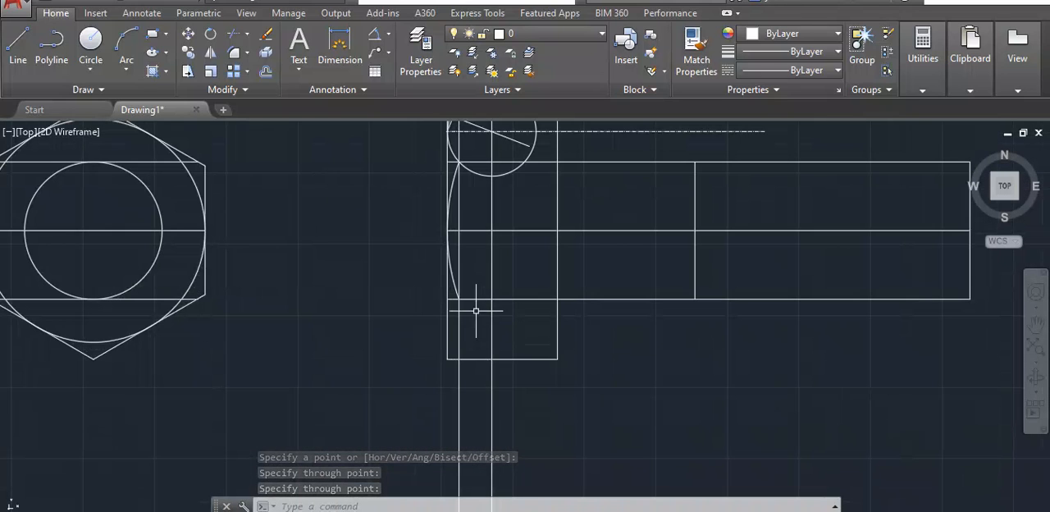
left_click(141, 13)
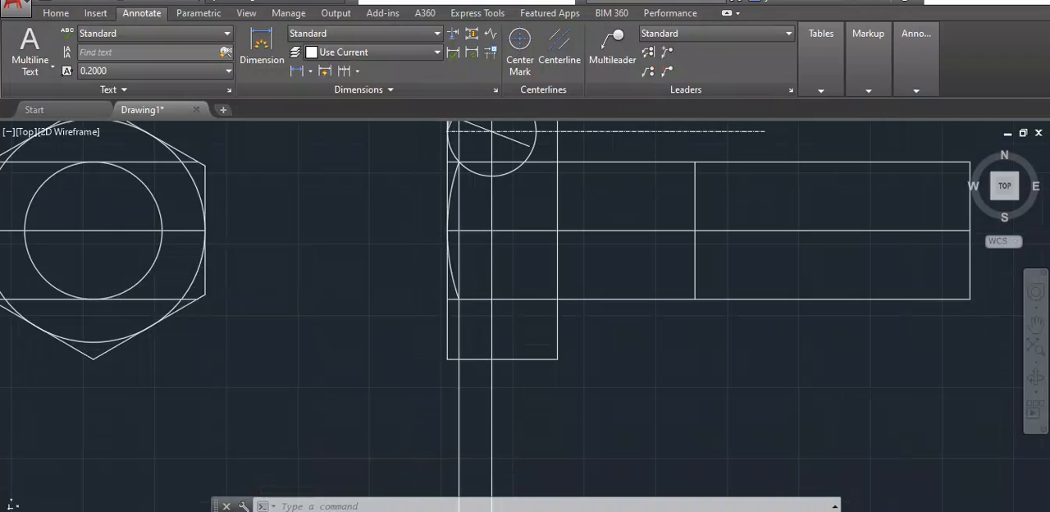
left_click(559, 48)
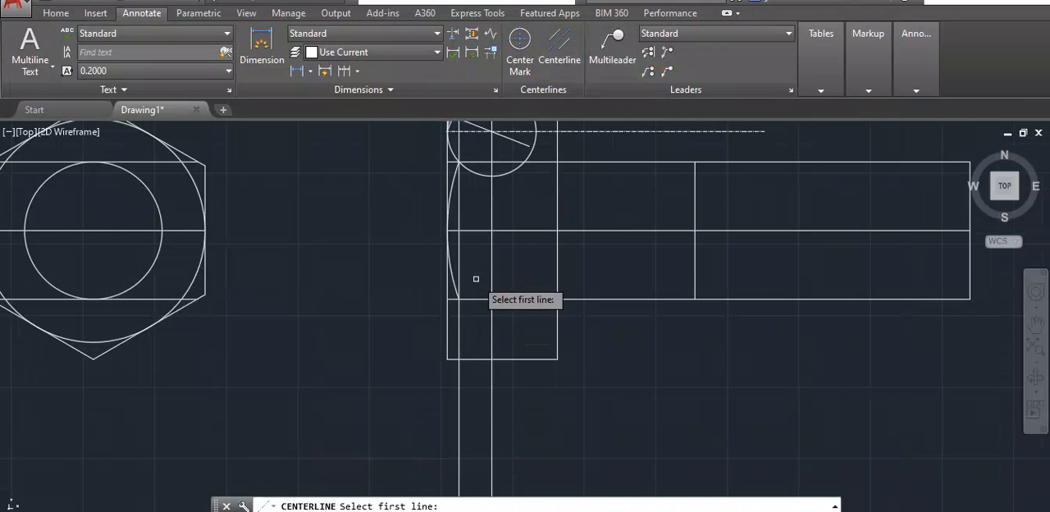
left_click(522, 298)
left_click(502, 355)
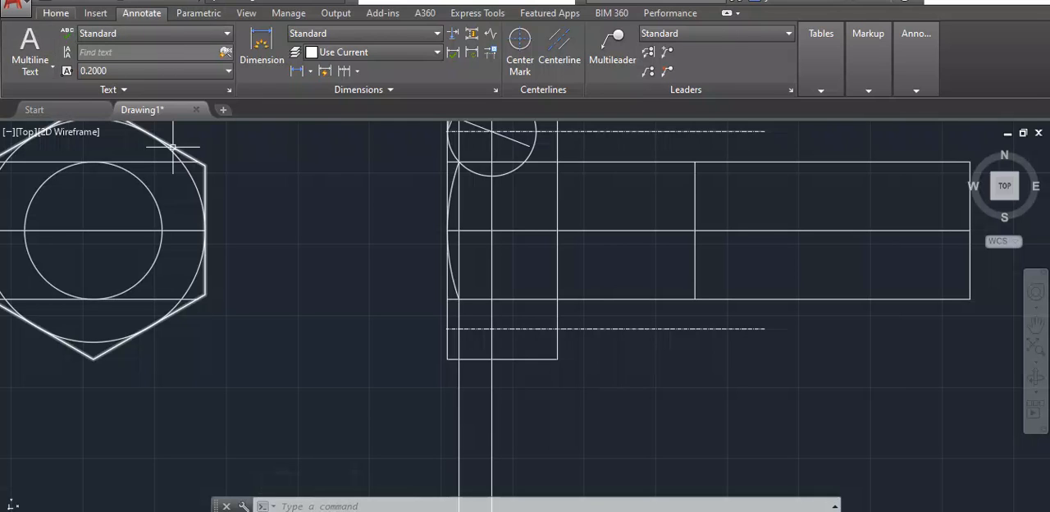
- Draw a circle centred where the vertical construction line crosses the lower centerline, with its radius reaching the head's outer edge
left_click(56, 13)
left_click(90, 41)
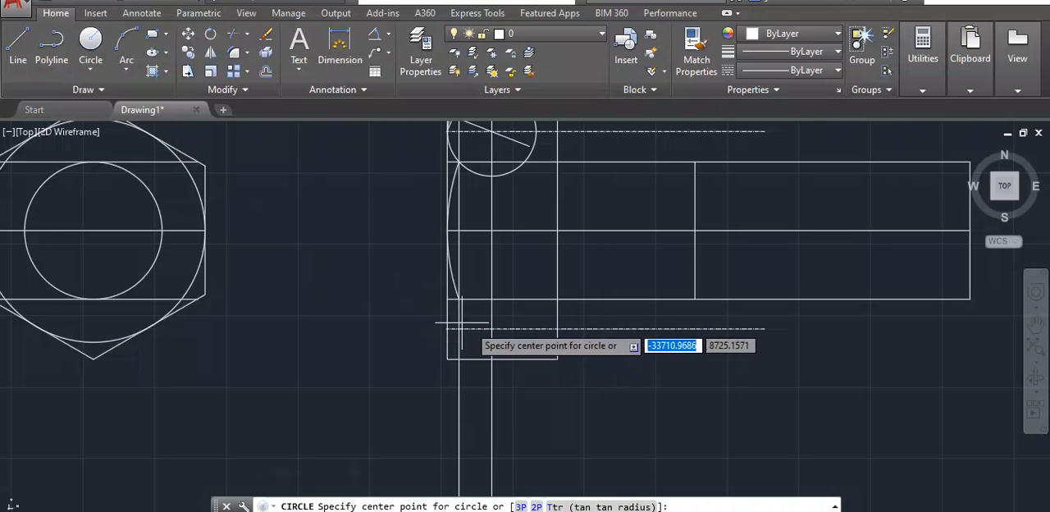
left_click(491, 328)
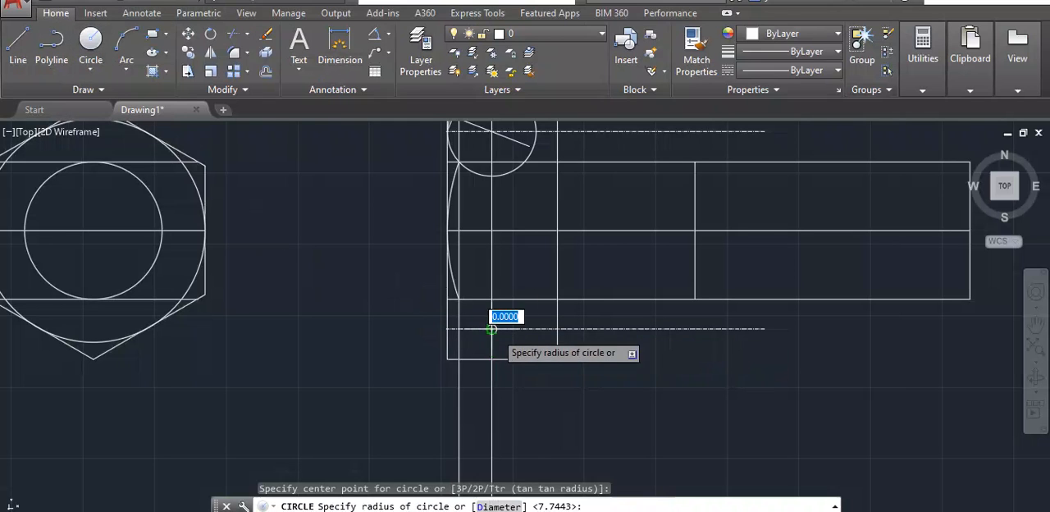
left_click(446, 329)
scroll(513, 269, "down", 2)
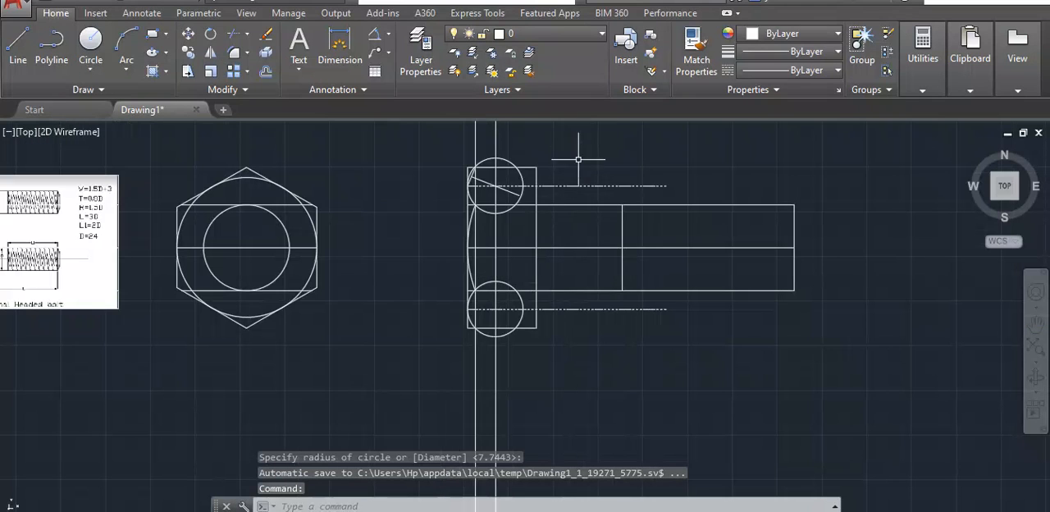
- Trim the lower circle to leave only the arc on the head's lower face, using the side view's lines as cutting edges
mouse_move(609, 165)
left_mouse_down()
mouse_move(484, 136)
mouse_move(496, 438)
mouse_move(604, 399)
mouse_move(598, 390)
left_mouse_up()
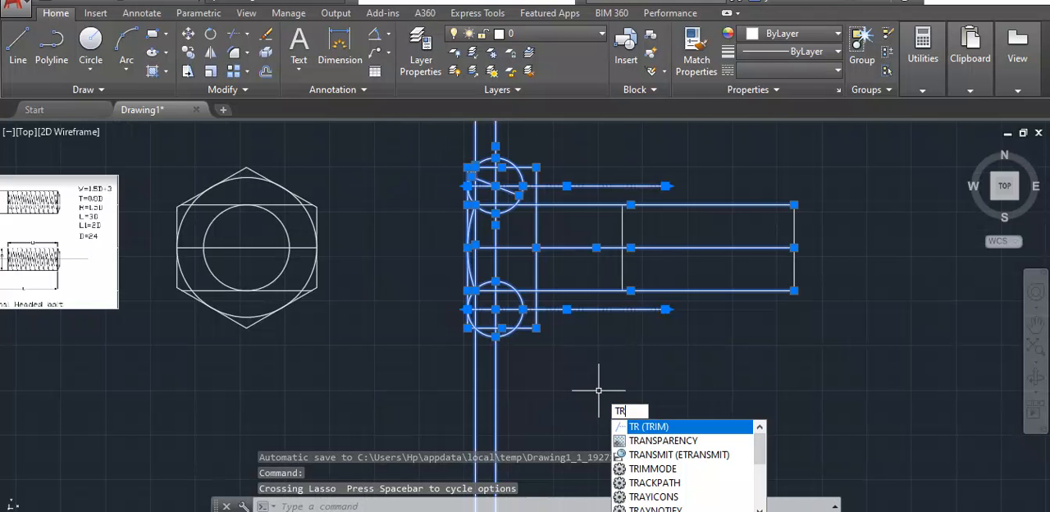
key("Return")
scroll(492, 328, "up", 2)
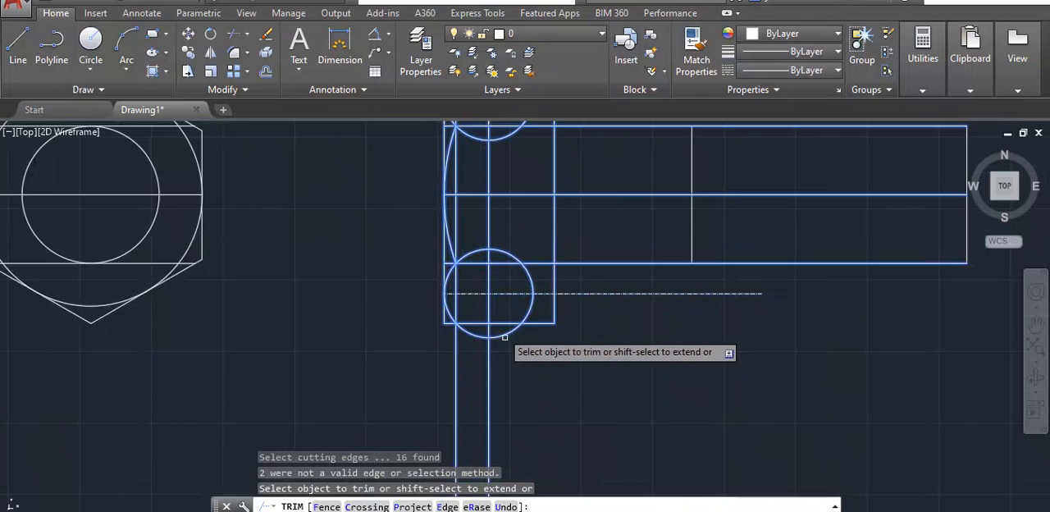
left_click(469, 249)
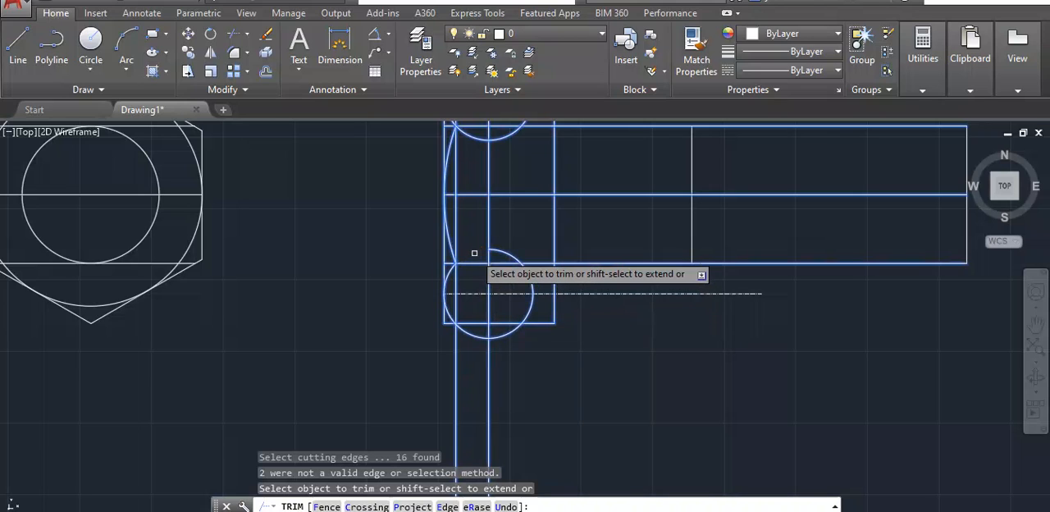
left_click(518, 258)
left_click(527, 275)
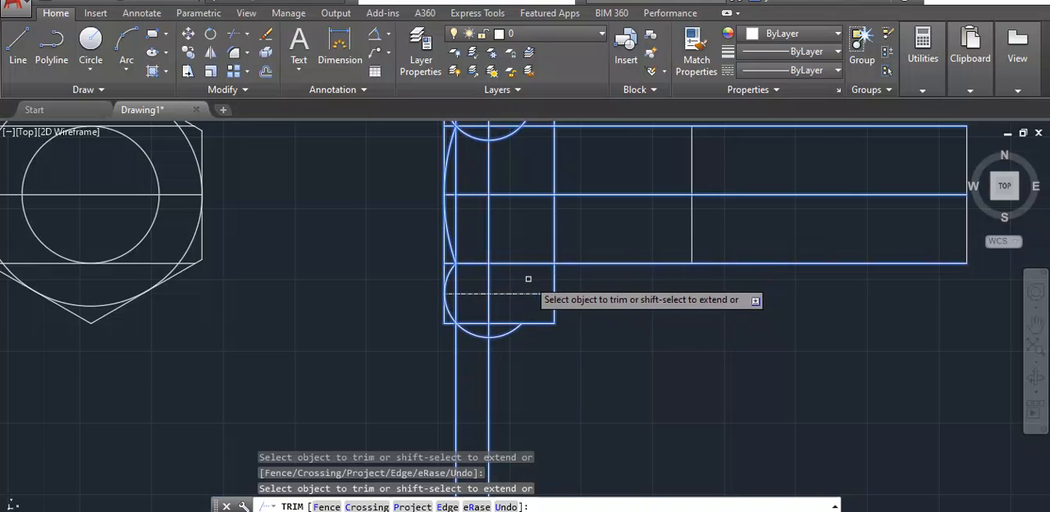
left_click(500, 333)
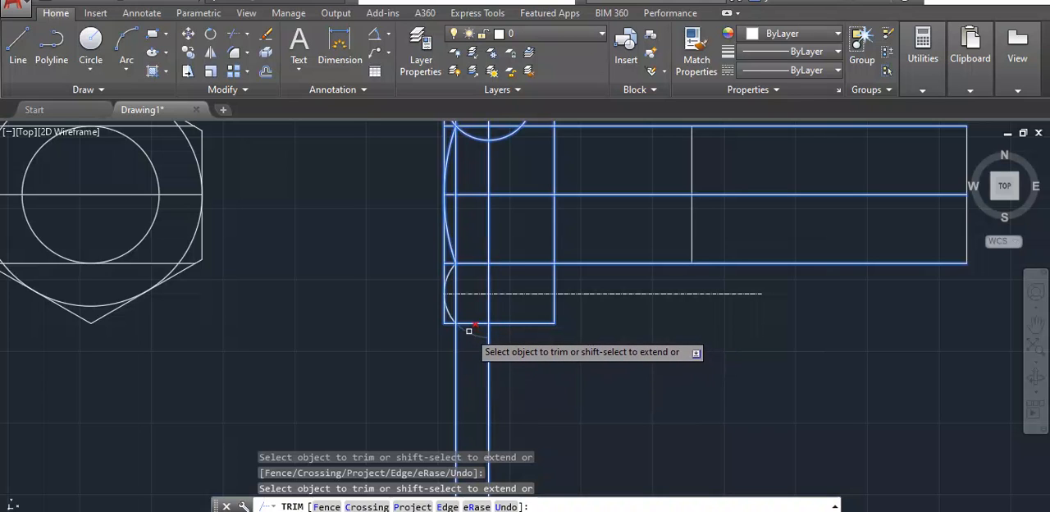
scroll(460, 312, "up", 2)
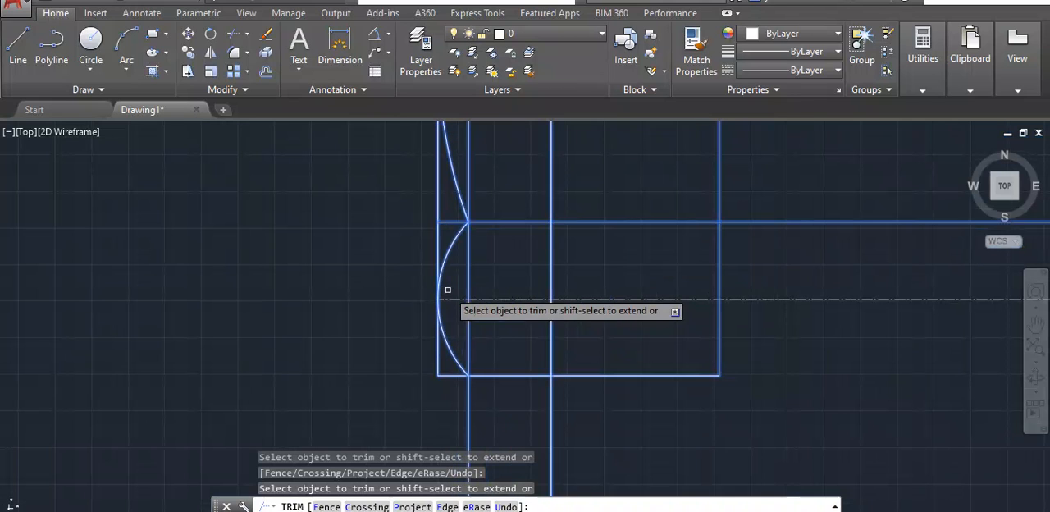
- Trim the upper circle to the arc on the head's upper face and clear the side view's construction lines and centerlines
scroll(453, 263, "down", 4)
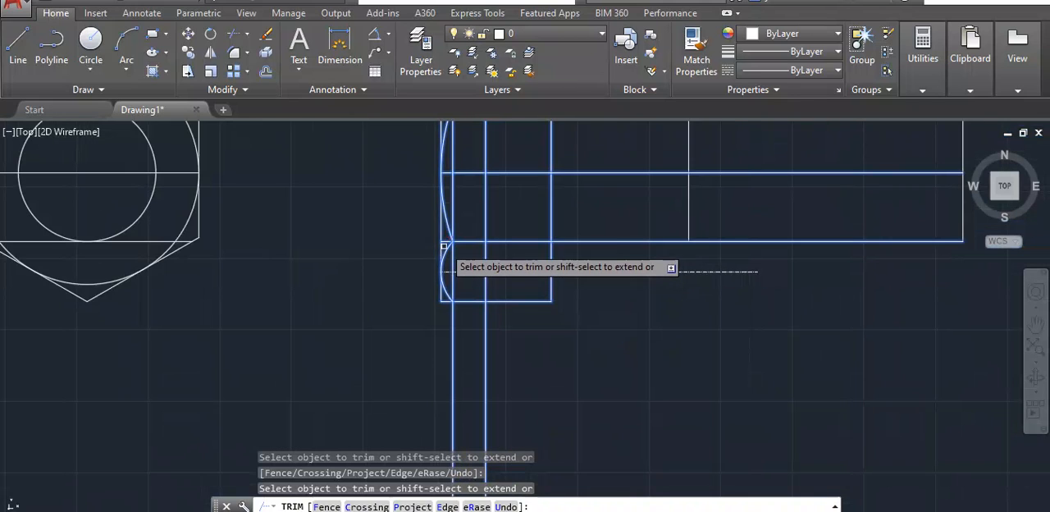
scroll(450, 236, "up", 2)
scroll(446, 233, "down", 2)
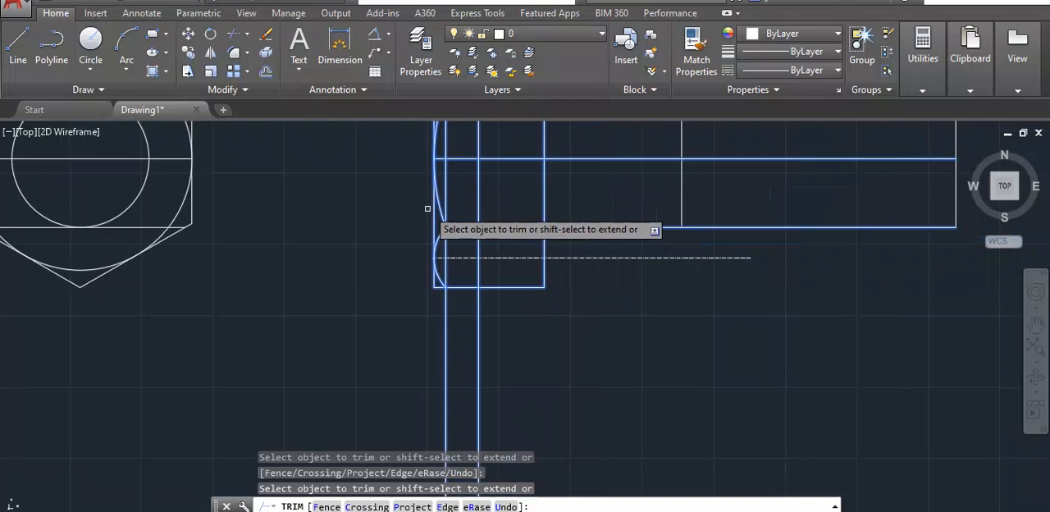
middle_click_drag(394, 200, 386, 372)
scroll(422, 234, "up", 2)
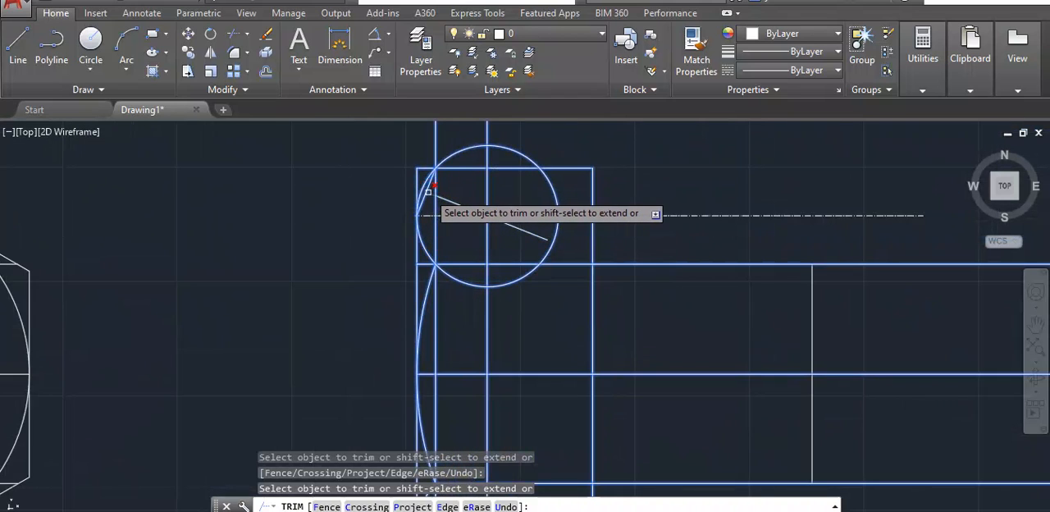
left_click(451, 202)
left_click(452, 155)
left_click(525, 153)
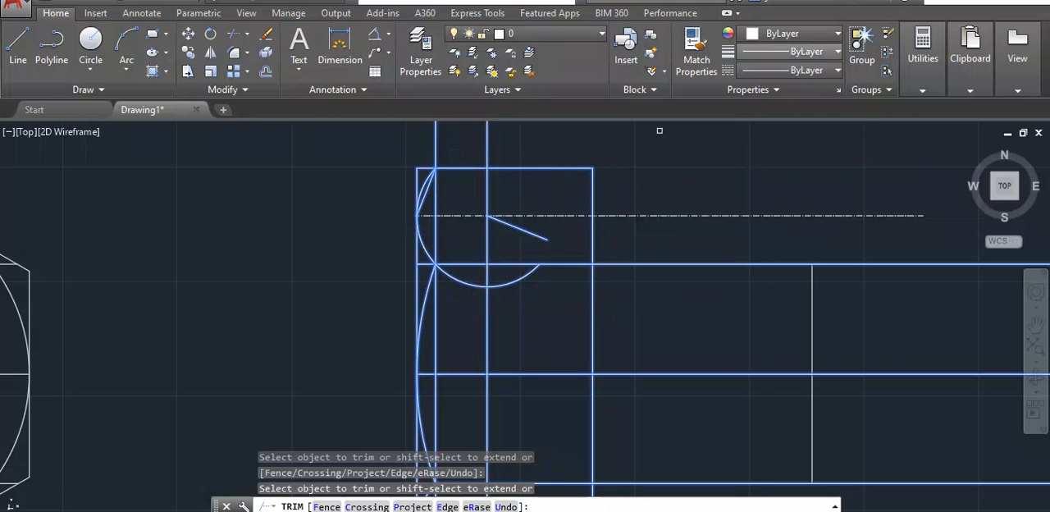
key("Escape")
scroll(852, 231, "down", 2)
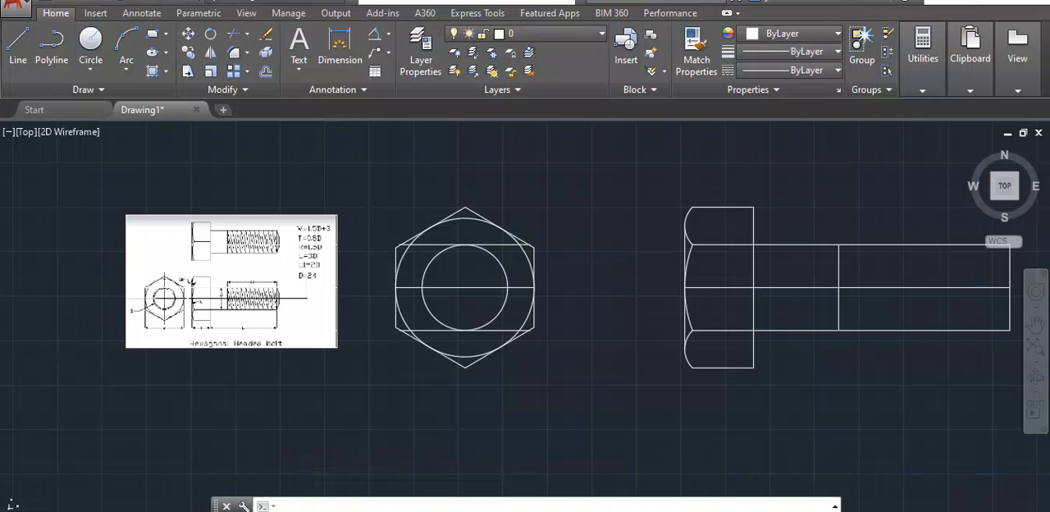
- Draw a slanted line about 19.7 long at 120° from the upper arc's end on the head's top edge, outward past the head
left_click(18, 45)
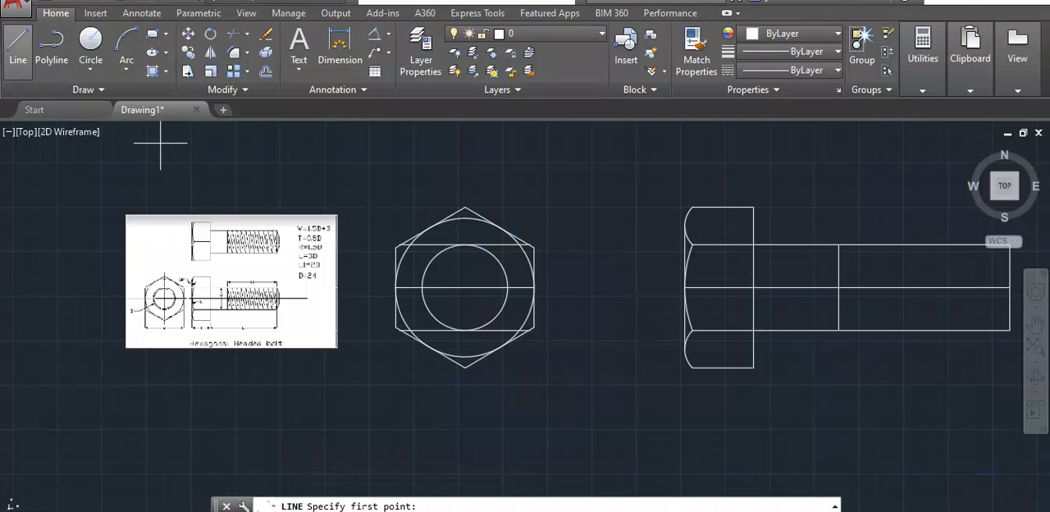
left_click(692, 208)
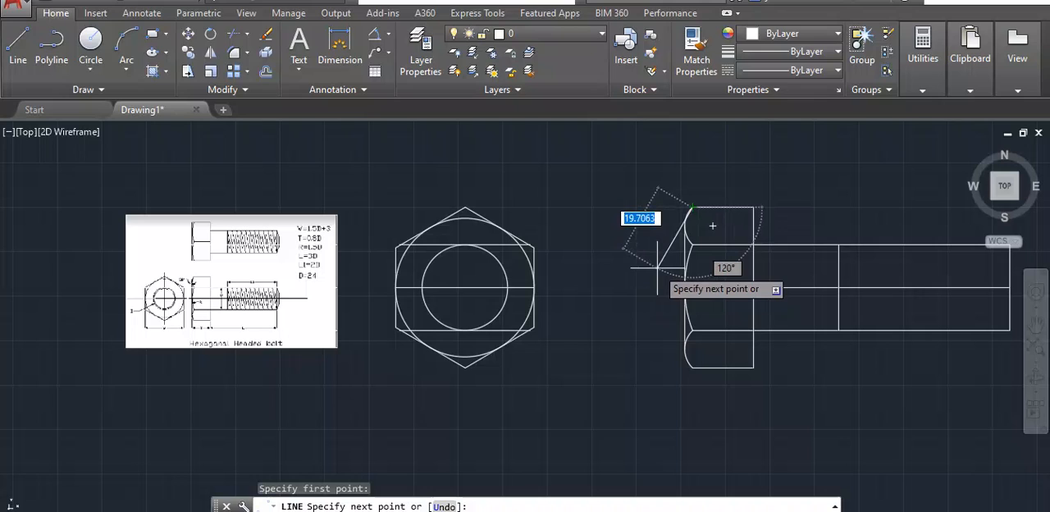
left_click(657, 267)
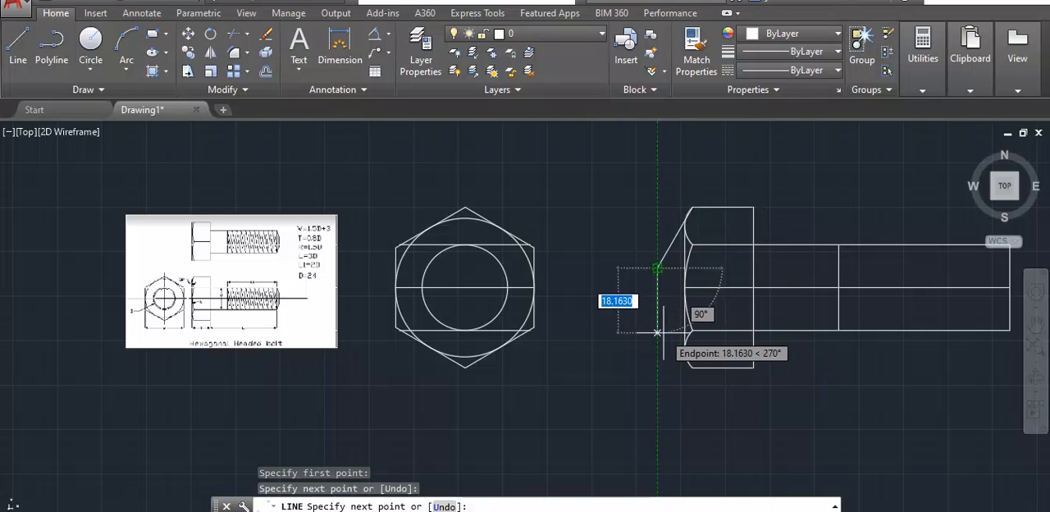
key("Return")
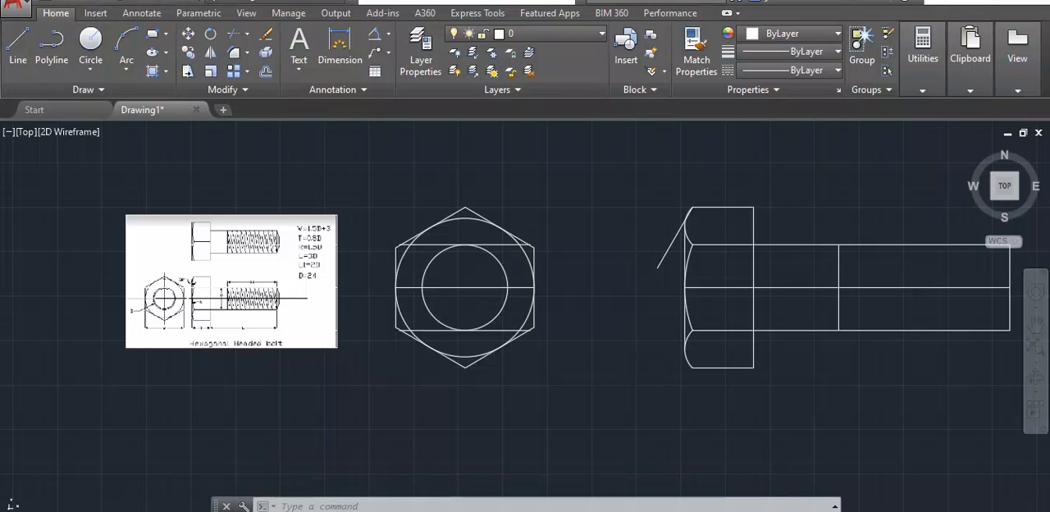
- Draw a slanted line about 20.5 long at 120° from the lower arc's end on the head's bottom edge, outward past the head
scroll(836, 391, "up", 4)
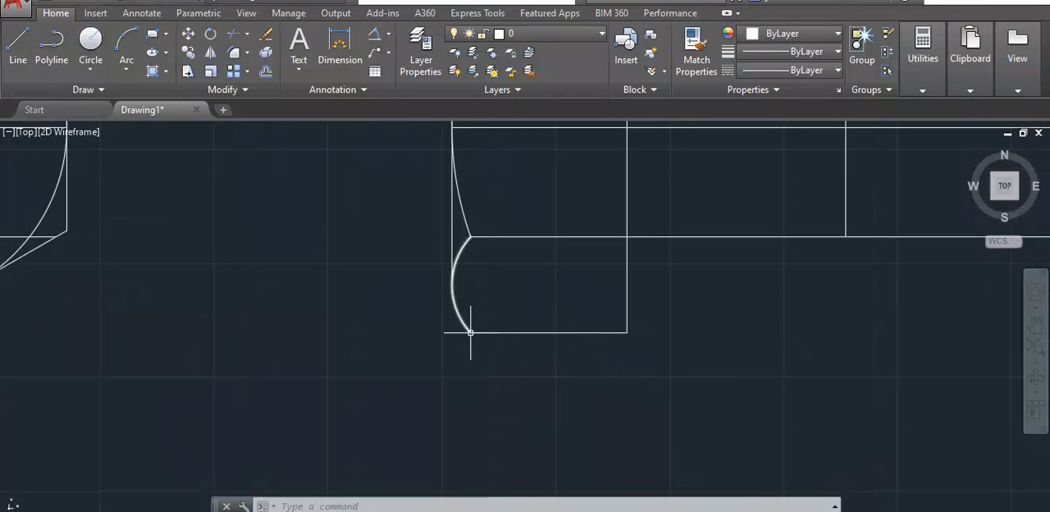
left_click(17, 48)
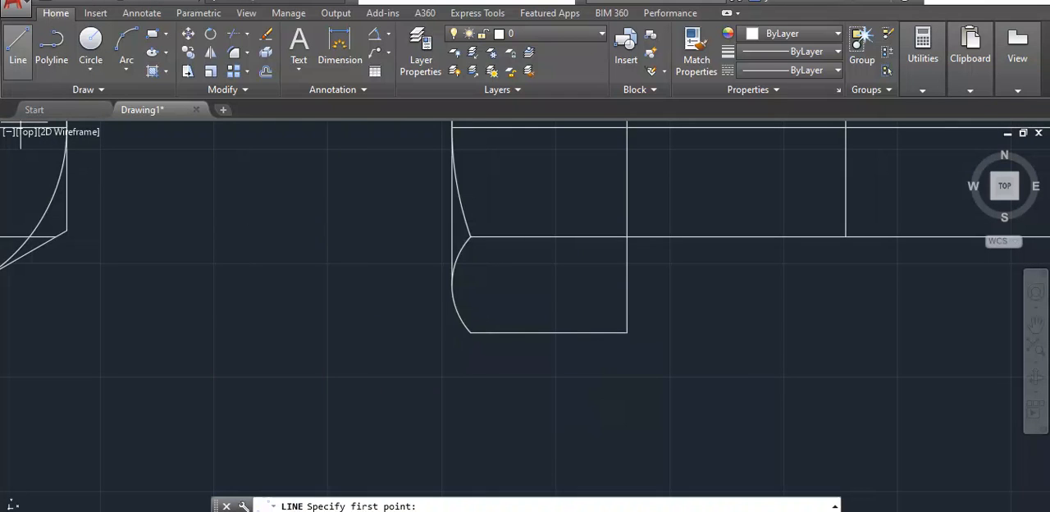
left_click(470, 332)
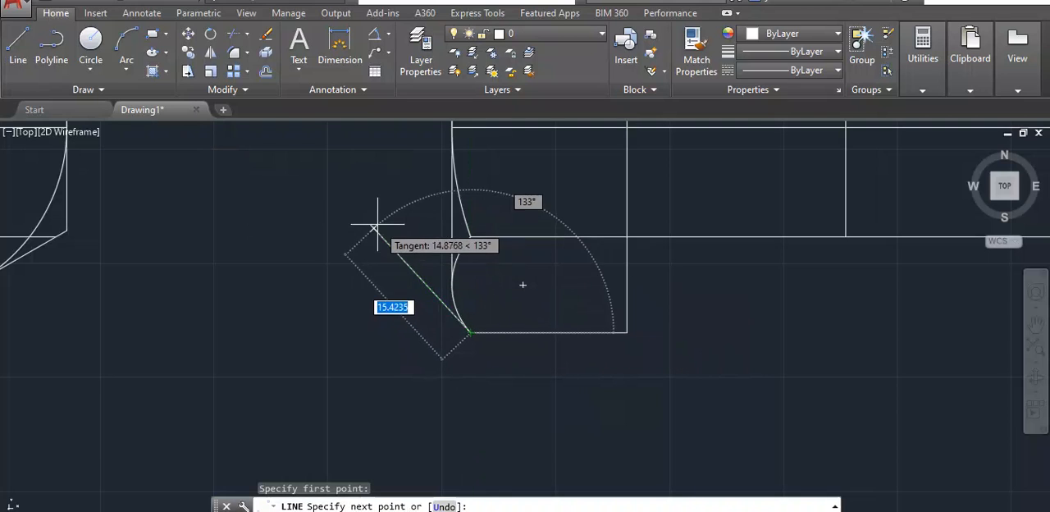
scroll(355, 175, "down", 3)
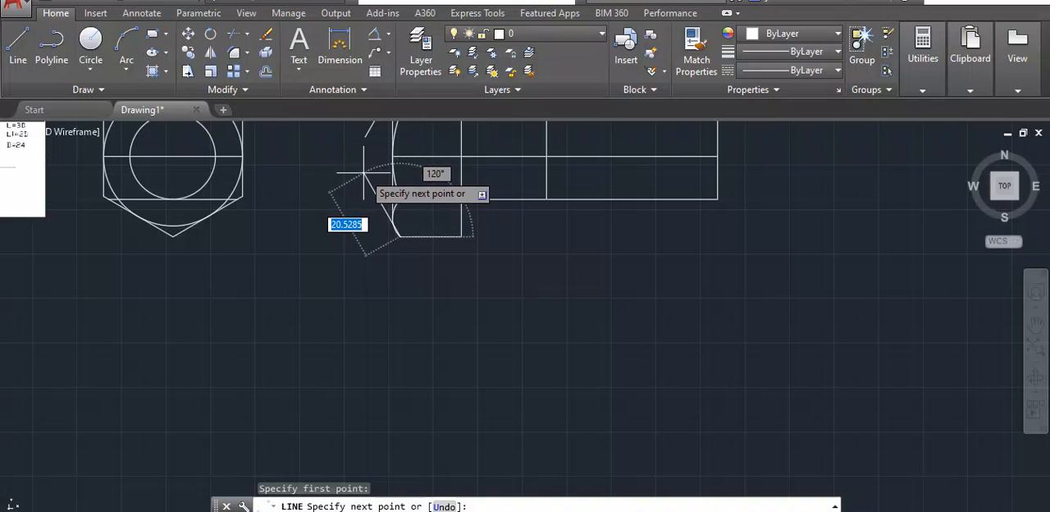
left_click(363, 173)
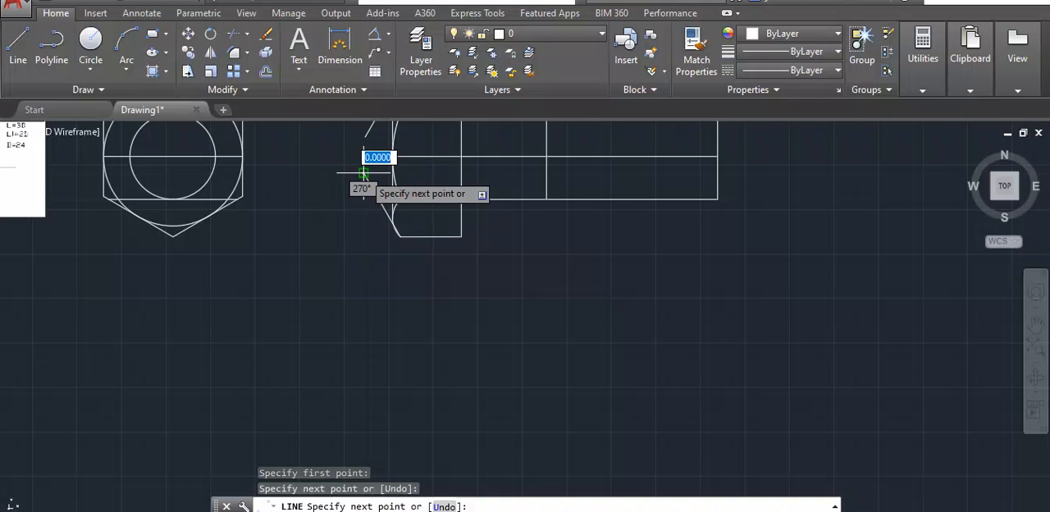
scroll(363, 174, "down", 4)
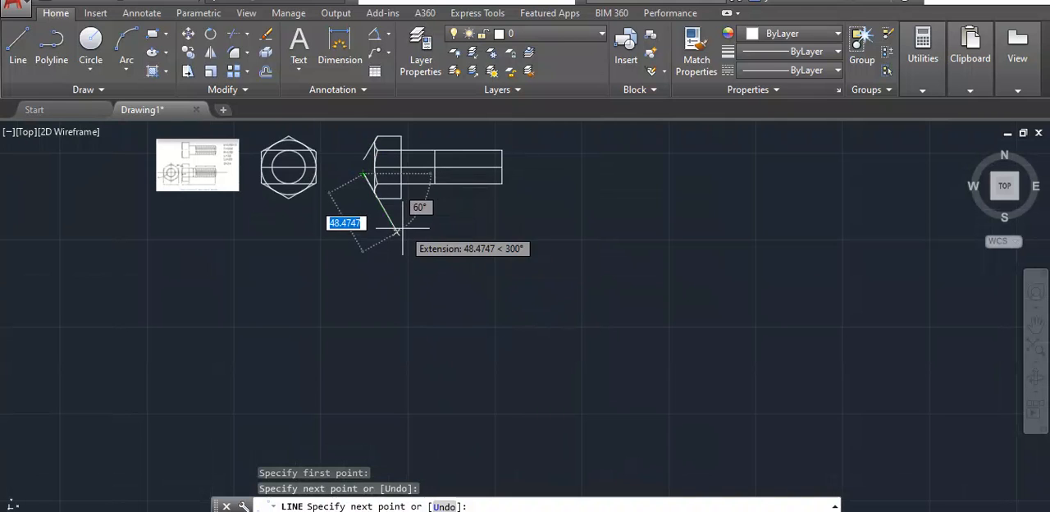
key("Escape")
- Trim off the part of the lower slanted line that projects beyond the arc on the head's lower face
scroll(368, 181, "up", 2)
middle_click_drag(392, 282, 421, 344)
left_click(495, 152)
mouse_move(495, 153)
left_mouse_down()
mouse_move(338, 229)
mouse_move(485, 299)
left_mouse_up()
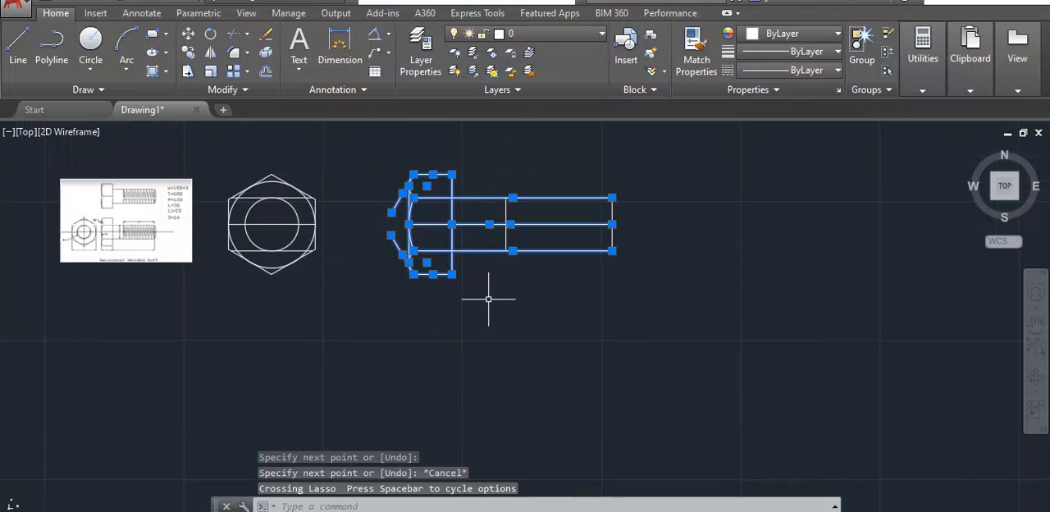
type("r")
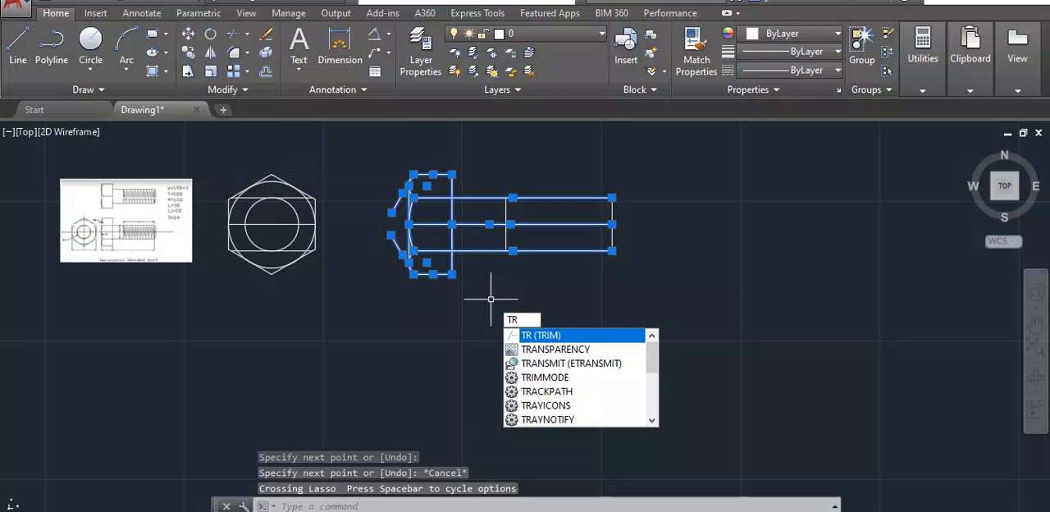
key("Return")
scroll(399, 244, "up", 6)
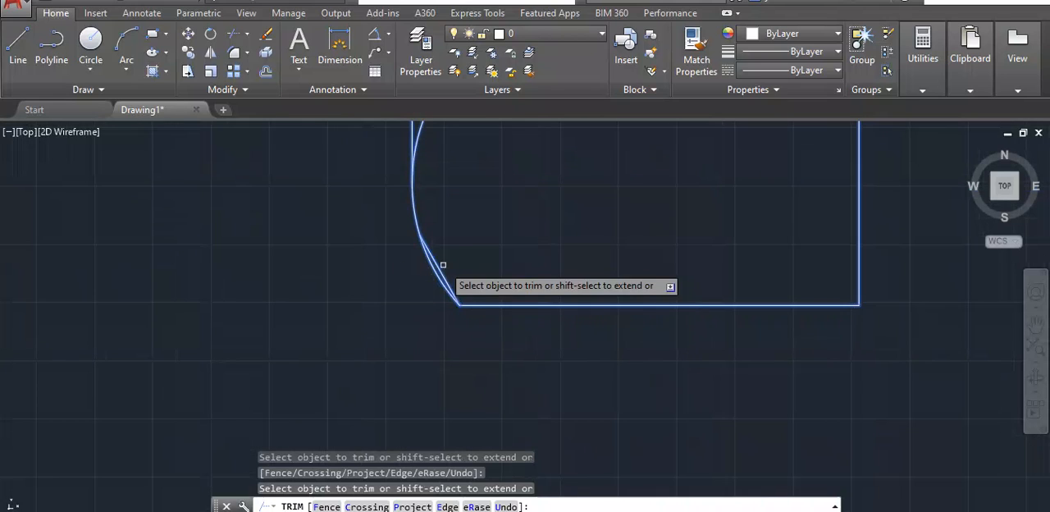
scroll(443, 265, "down", 2)
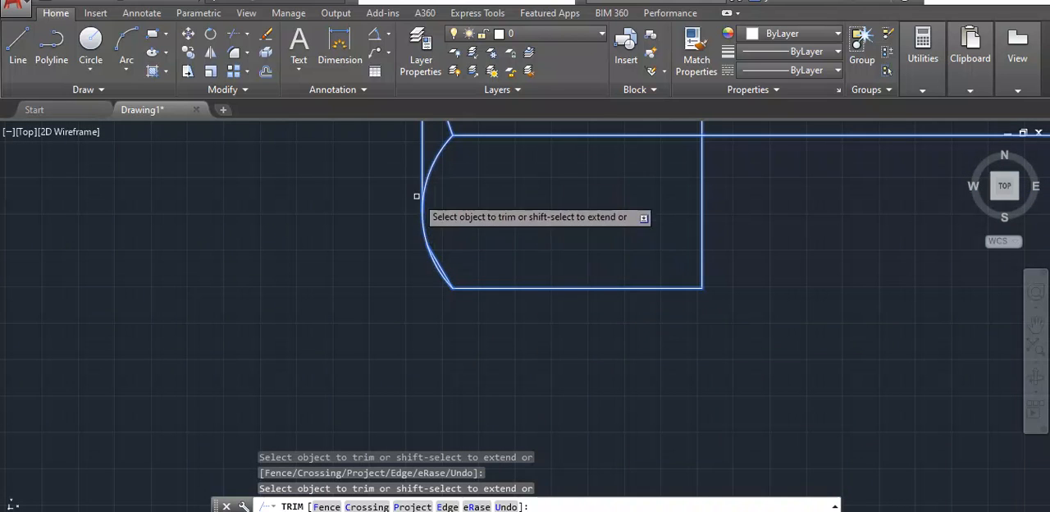
middle_click_drag(363, 215, 374, 312)
scroll(439, 151, "down", 2)
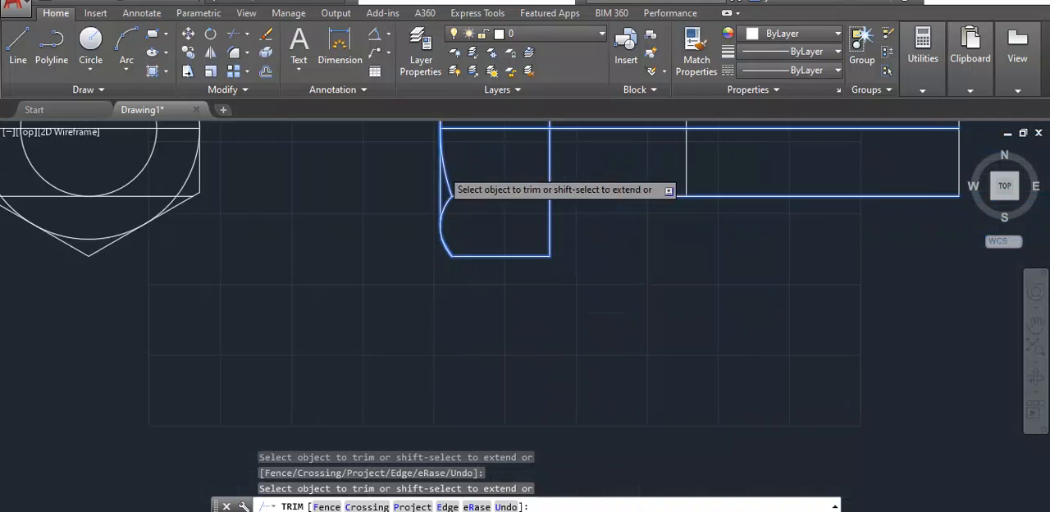
- Examine where the upper slanted line meets the head's upper arc, and end the trimming
scroll(433, 145, "down", 2)
middle_click_drag(415, 151, 386, 271)
scroll(436, 139, "up", 1)
scroll(328, 194, "up", 2)
scroll(411, 264, "up", 3)
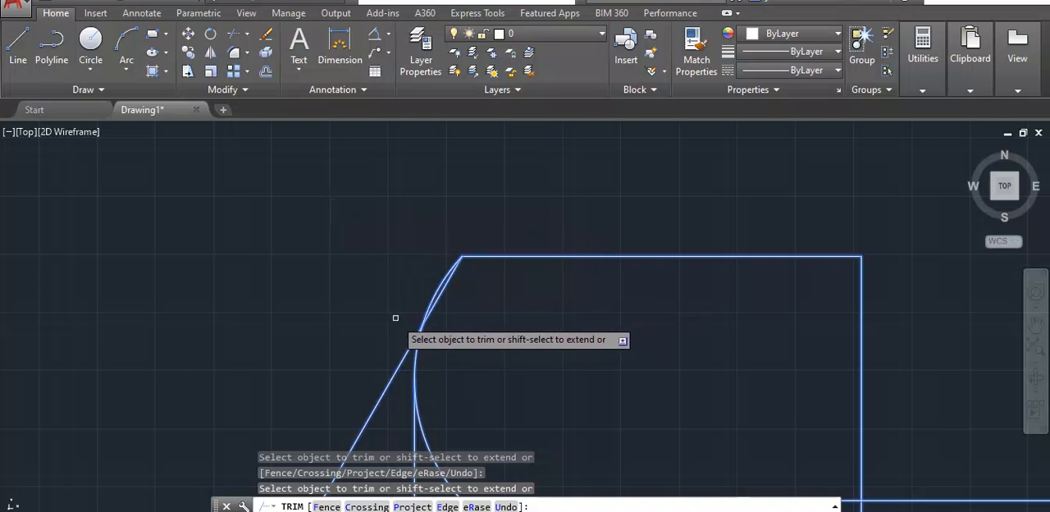
scroll(387, 391, "down", 10)
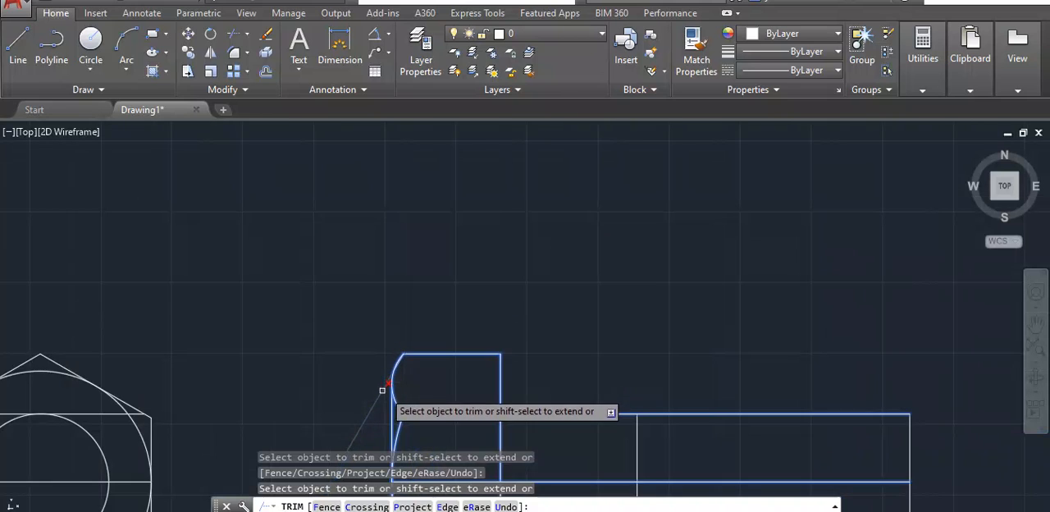
middle_click_drag(464, 344, 555, 258)
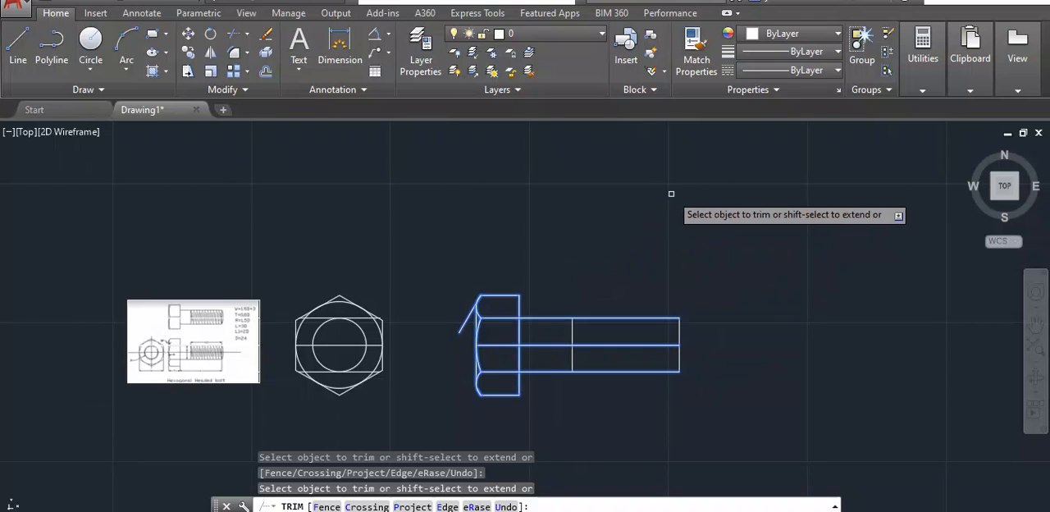
key("Escape")
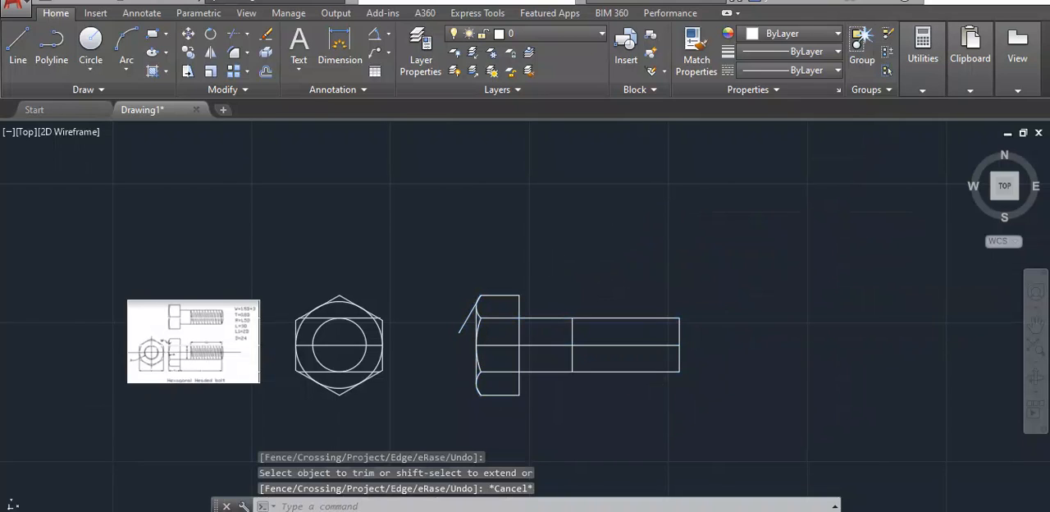
scroll(487, 420, "up", 2)
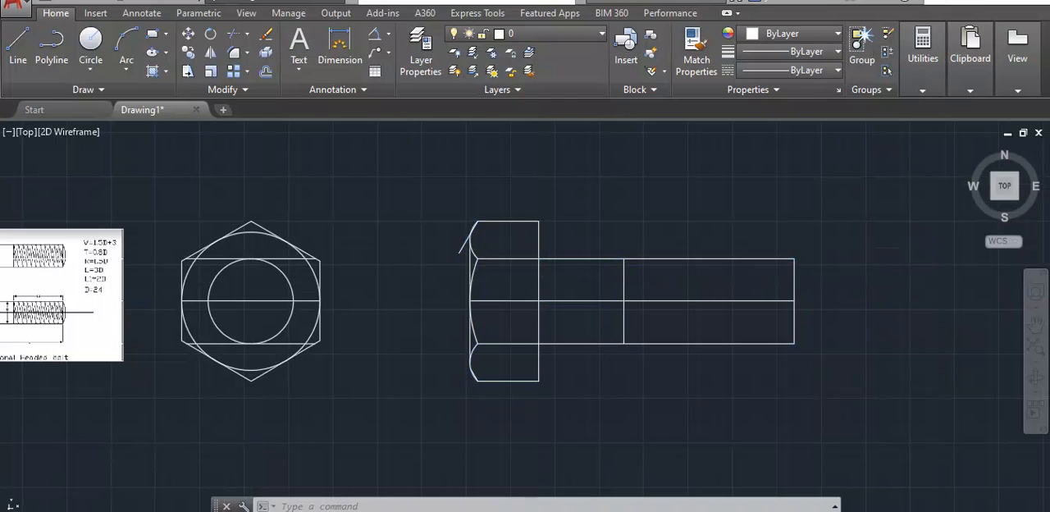
scroll(55, 309, "up", 4)
scroll(51, 310, "down", 4)
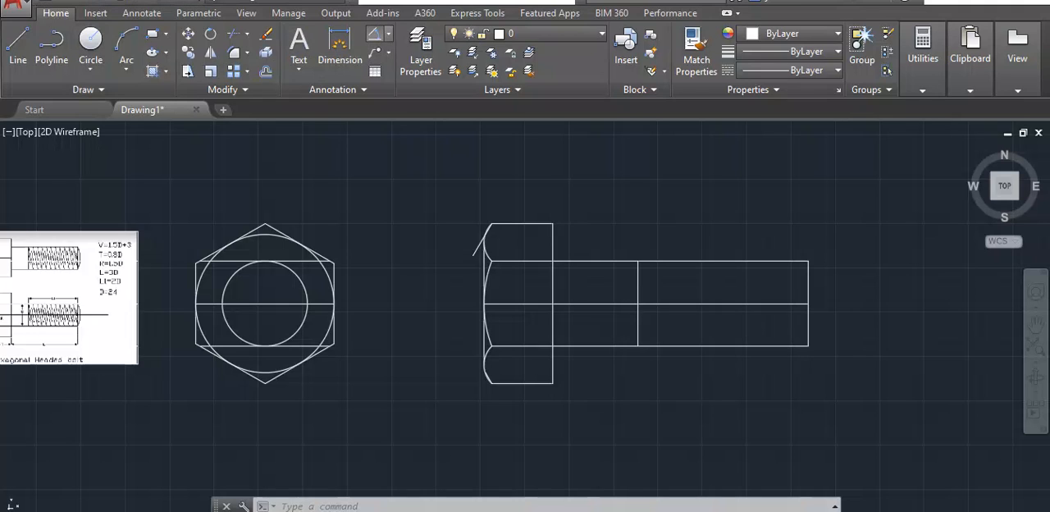
- Measure the horizontal gap between the corner where the head's arcs meet and the head's outer face with an aligned dimension
left_click(389, 34)
left_click(389, 34)
left_click(388, 34)
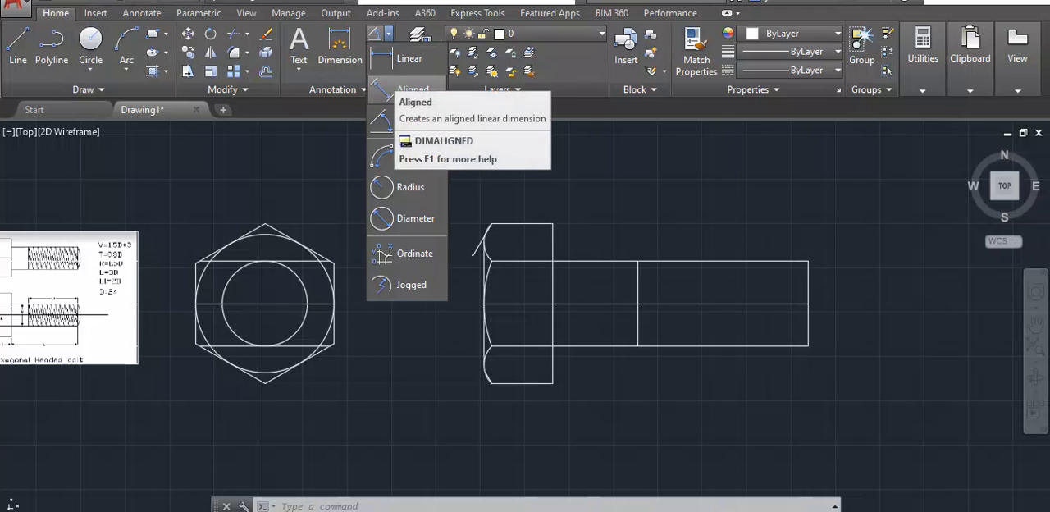
left_click(410, 89)
scroll(484, 304, "up", 5)
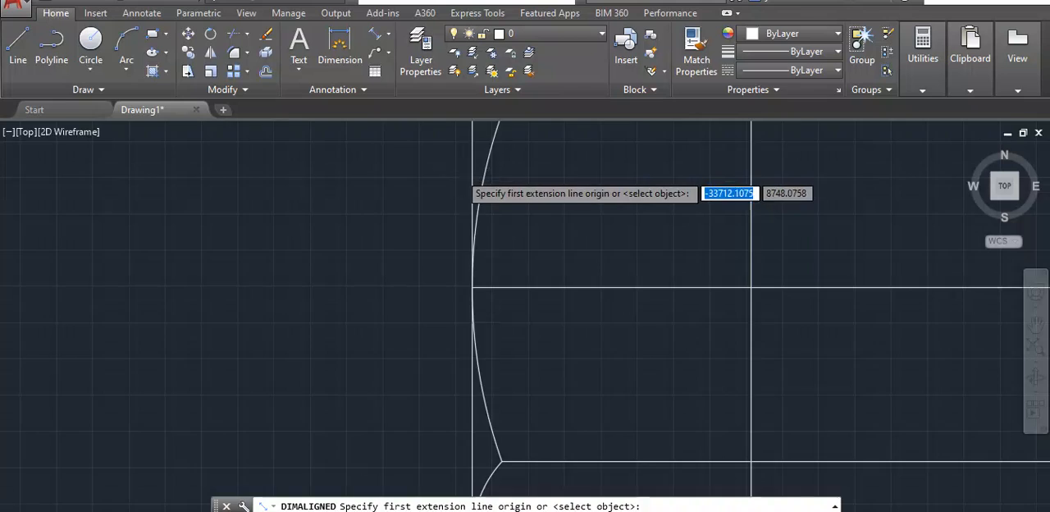
scroll(449, 172, "down", 2)
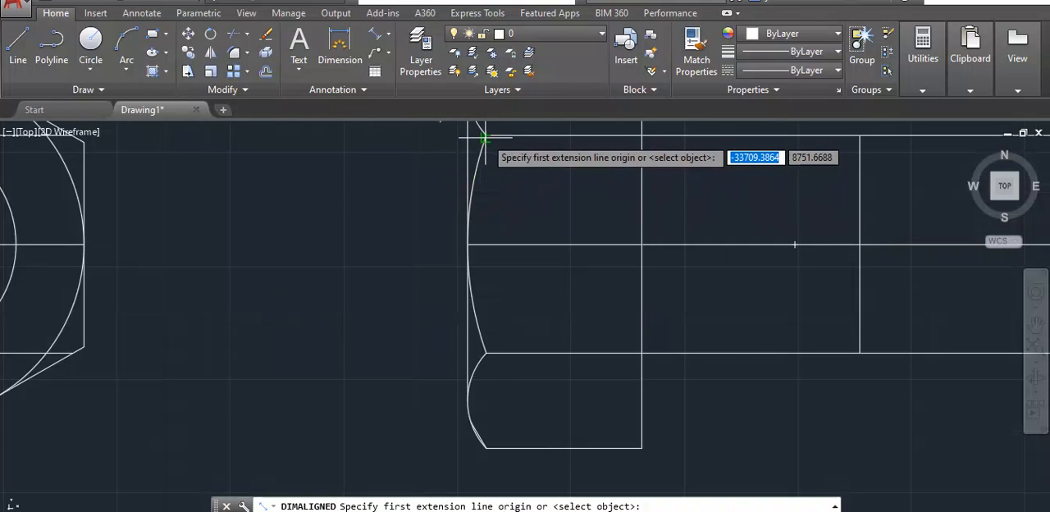
left_click(486, 134)
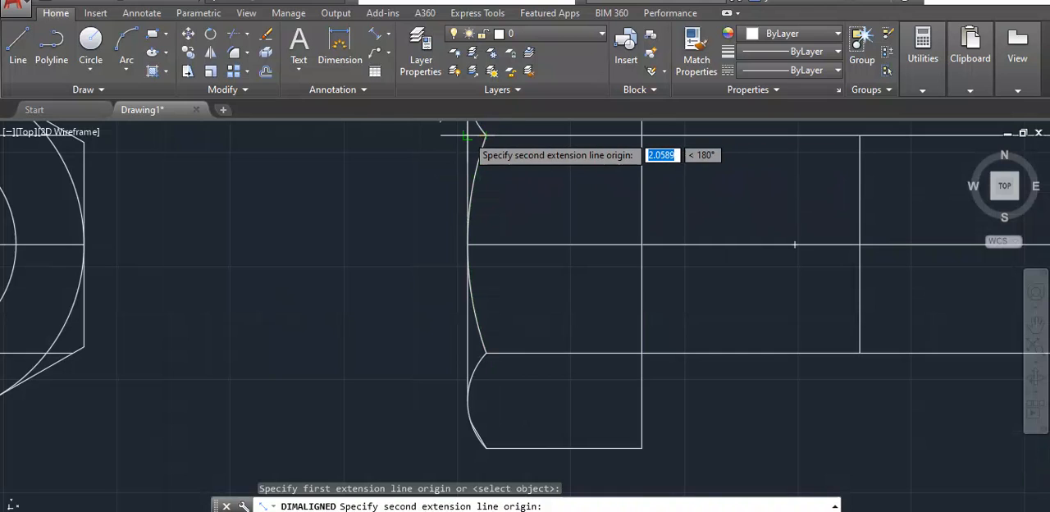
left_click(468, 134)
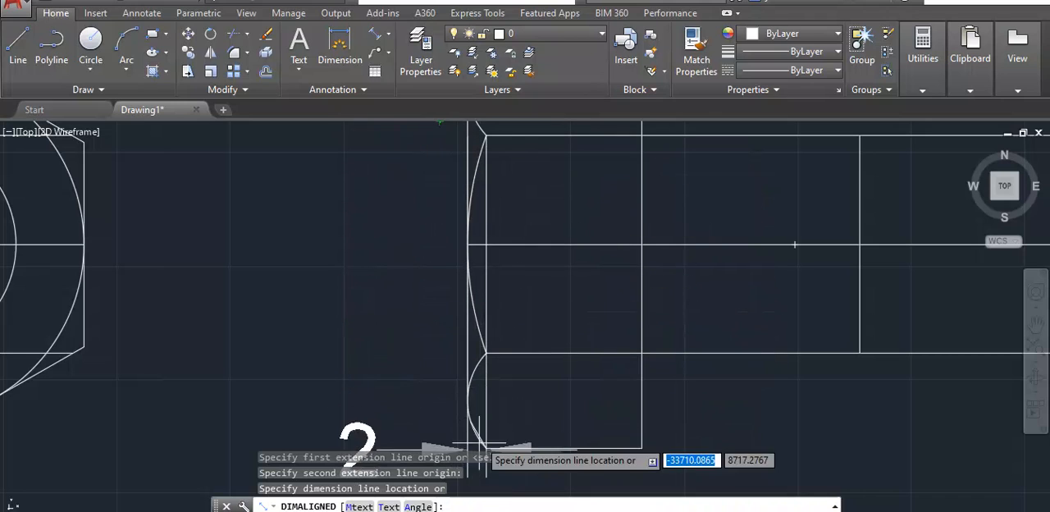
key("Escape")
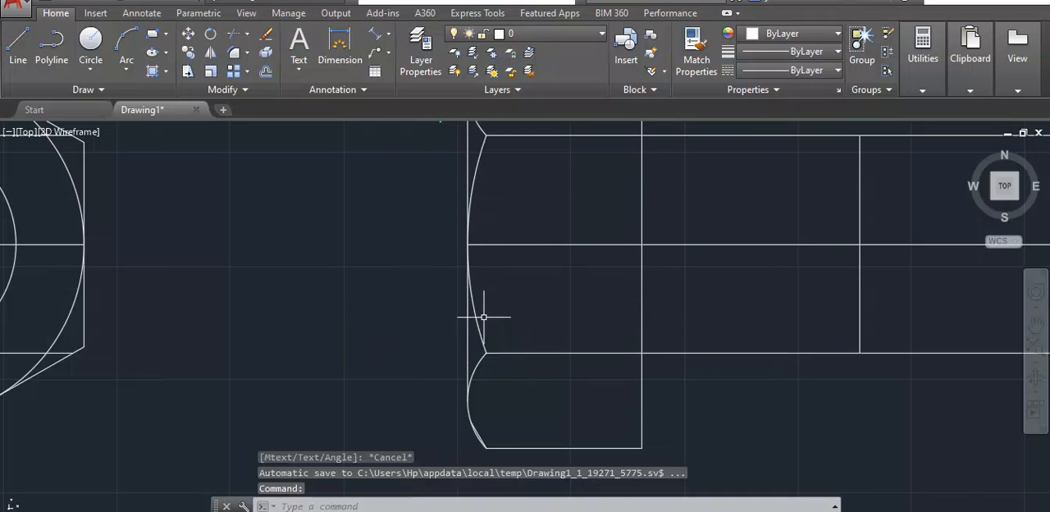
- Offset the vertical line at the shank's free end by 2 outward, away from the head
scroll(617, 229, "down", 5)
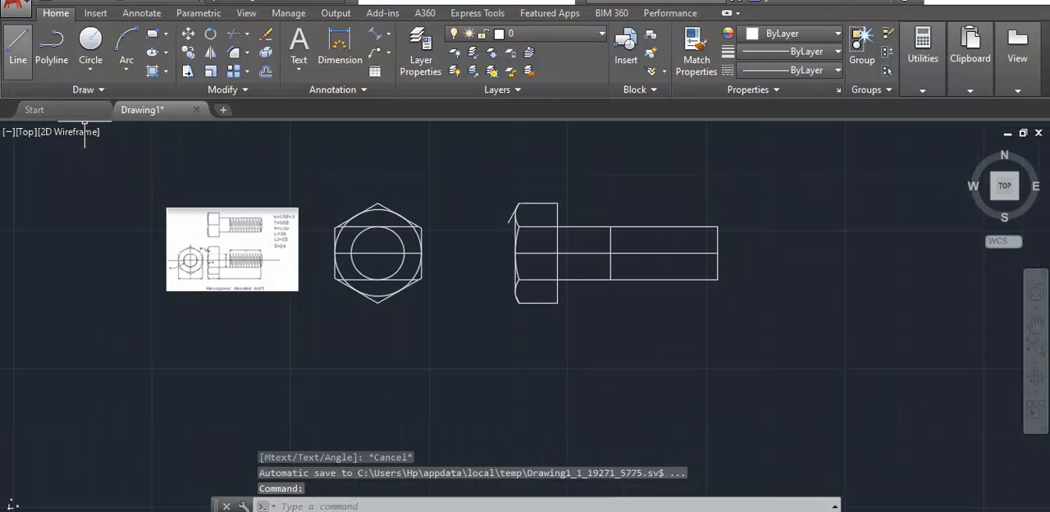
type("o")
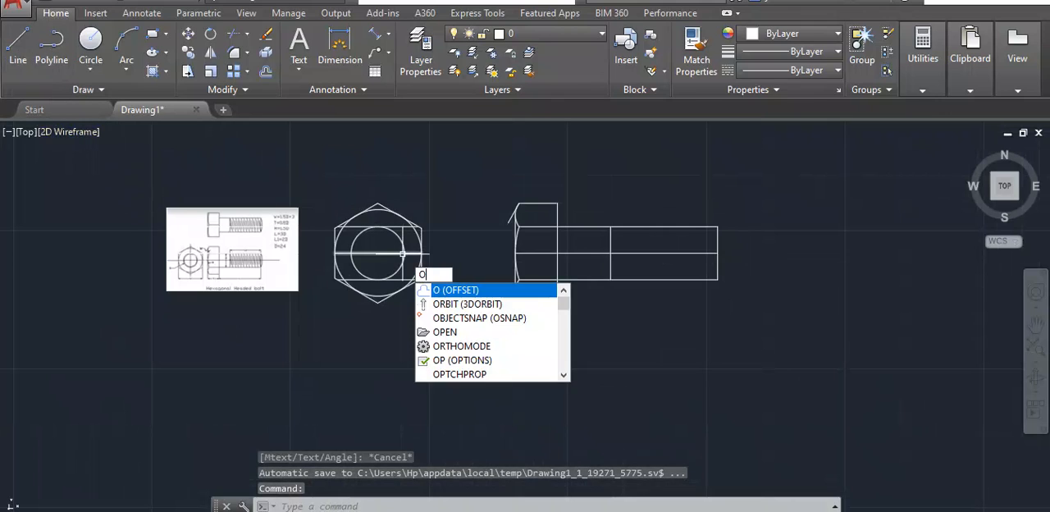
key("Return")
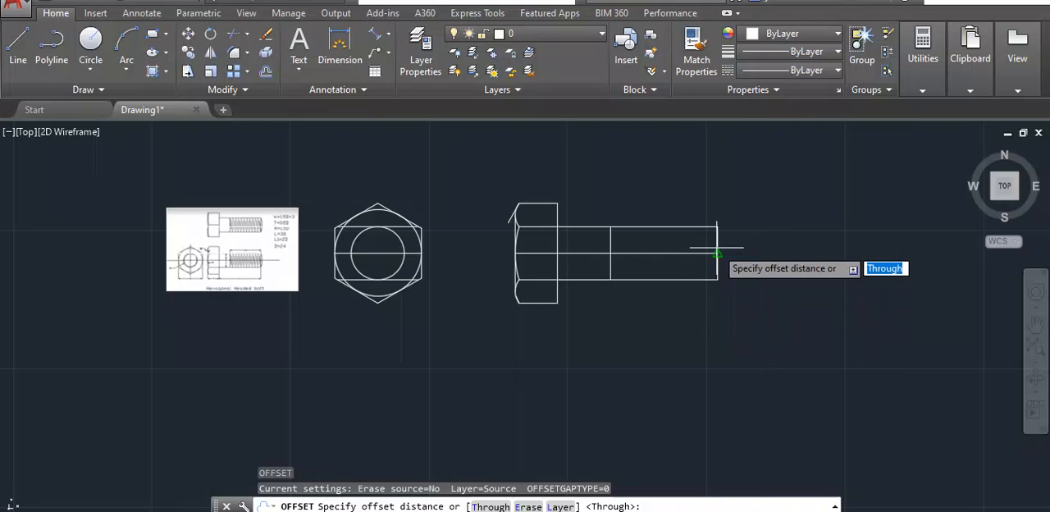
key("Return")
left_click(717, 250)
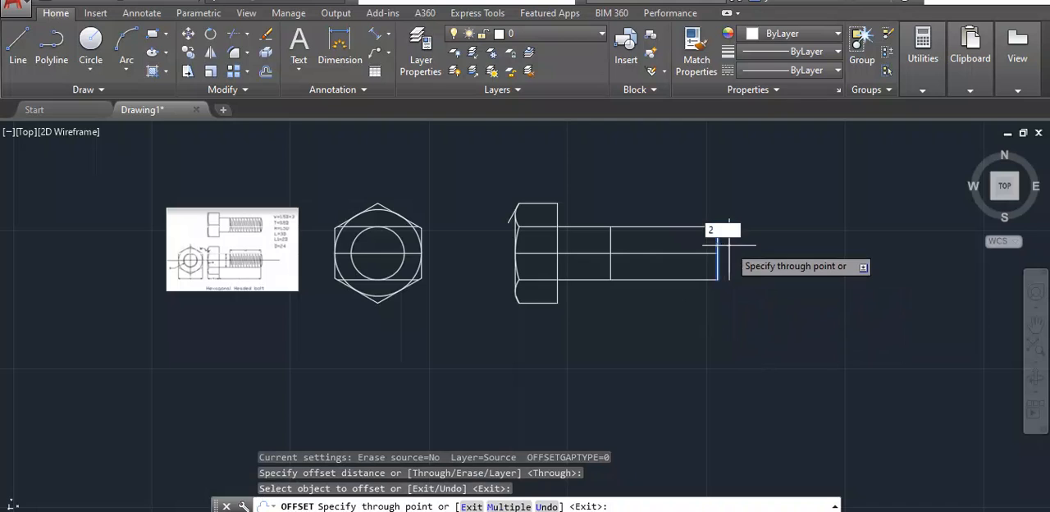
type("2")
key("Return")
scroll(712, 225, "up", 4)
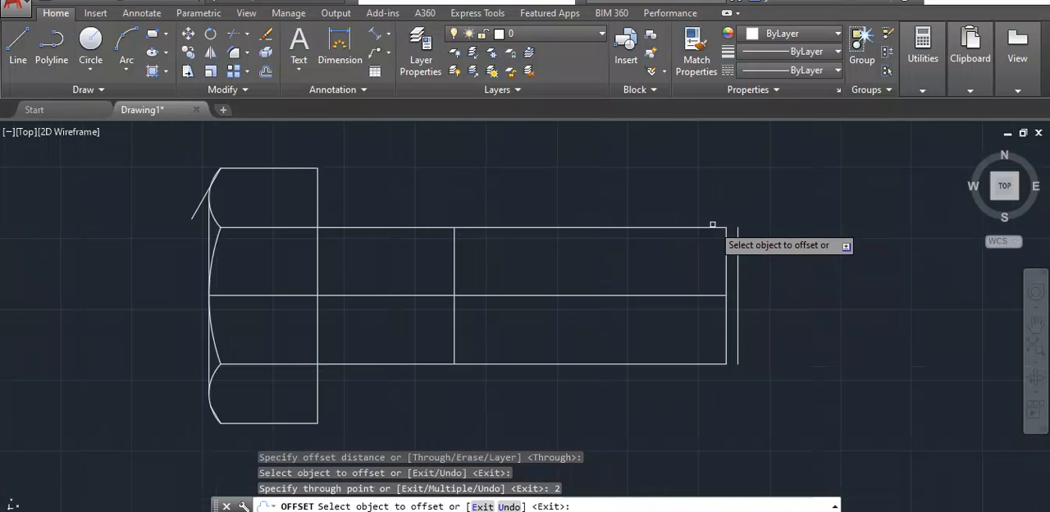
left_click(709, 292)
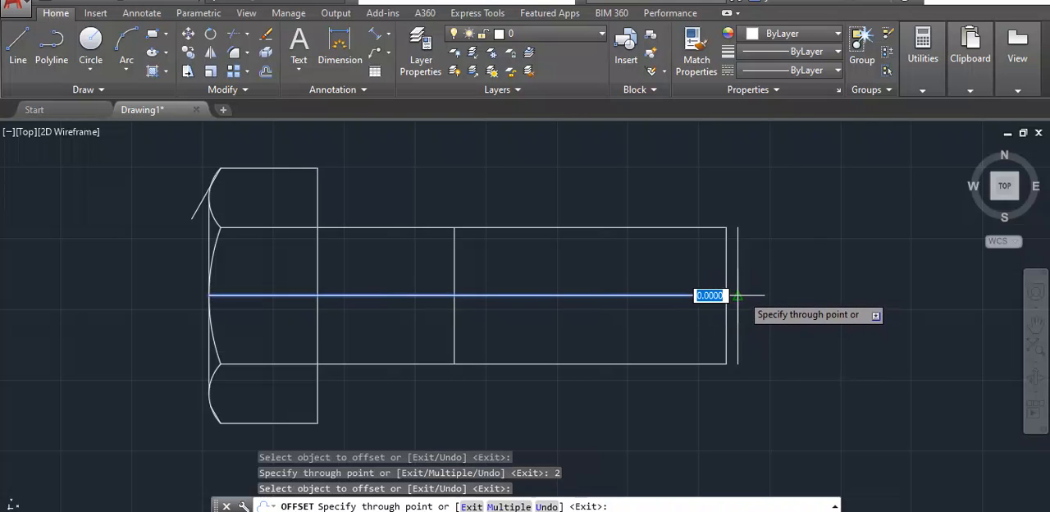
key("Escape")
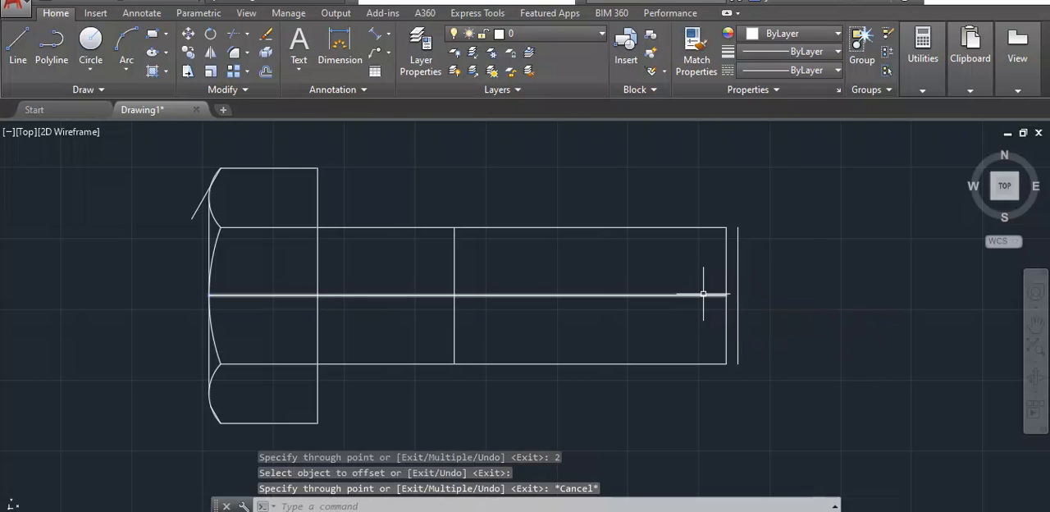
- Stretch the bolt's horizontal centre line from the shank's end to the outer offset line
left_click(703, 293)
left_click(726, 293)
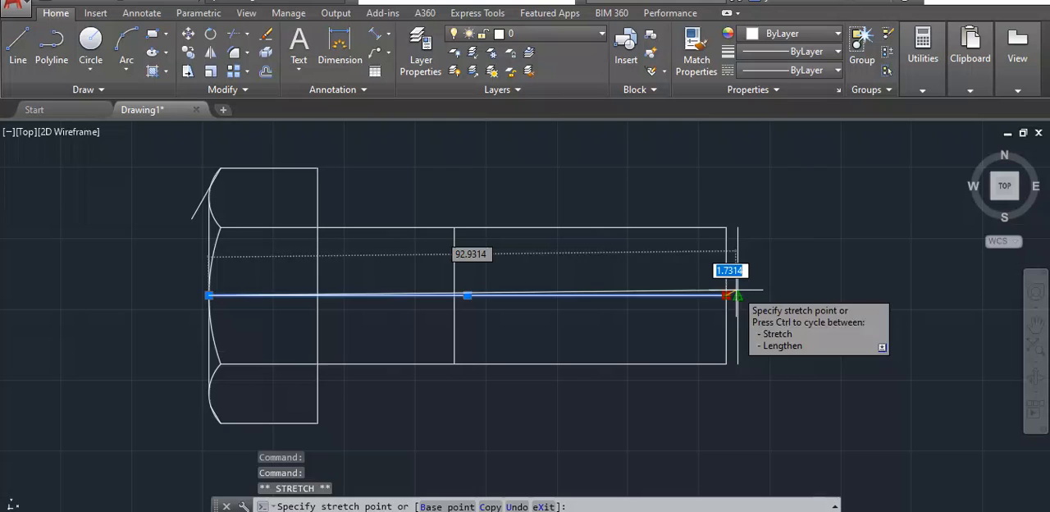
left_click(737, 294)
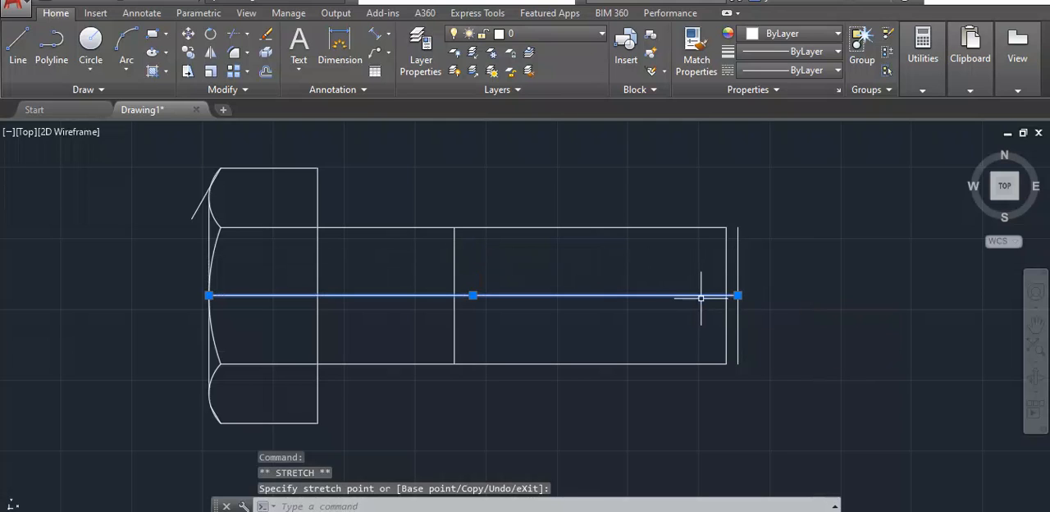
key("Escape")
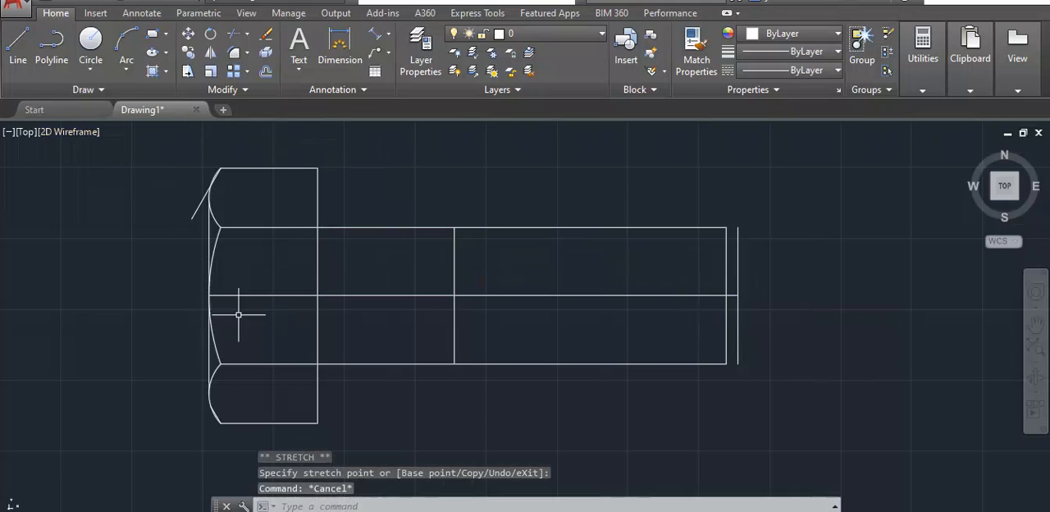
- Offset the outermost vertical line at the shank's end by 36 towards the head
key("Return")
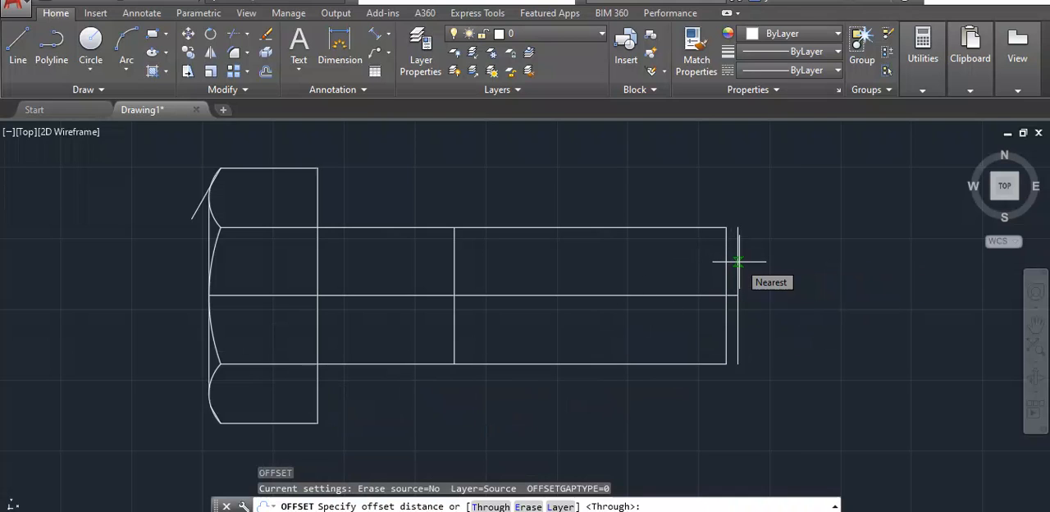
key("Return")
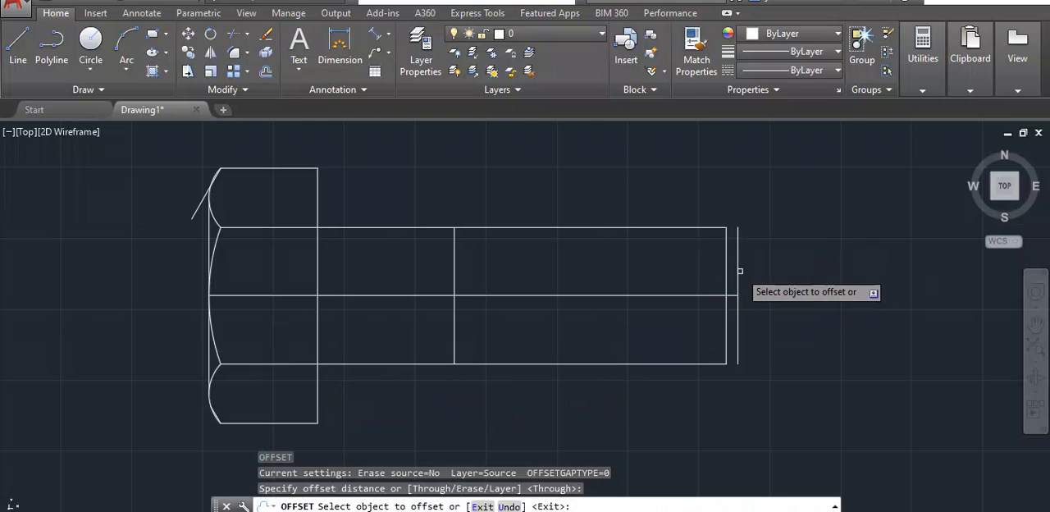
left_click(737, 261)
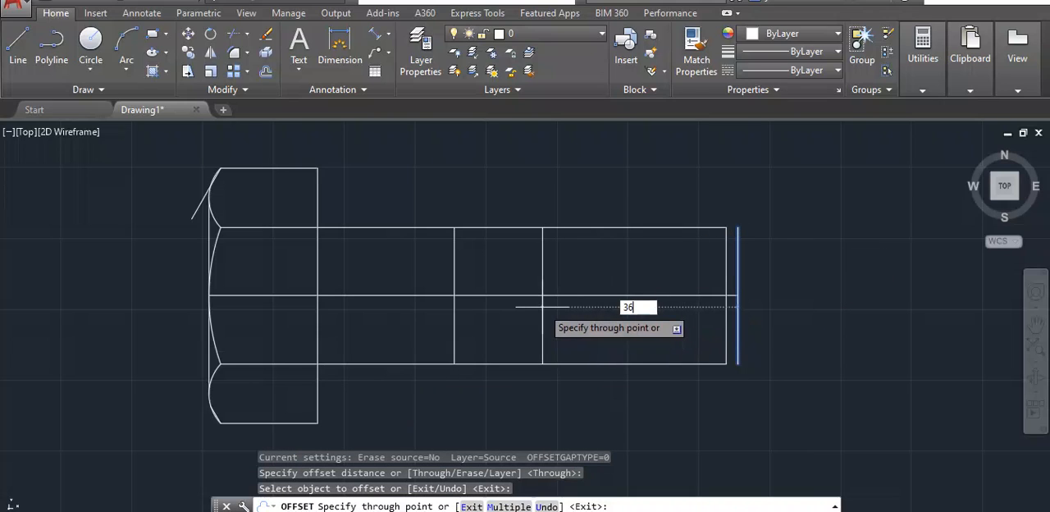
type("36")
key("Return")
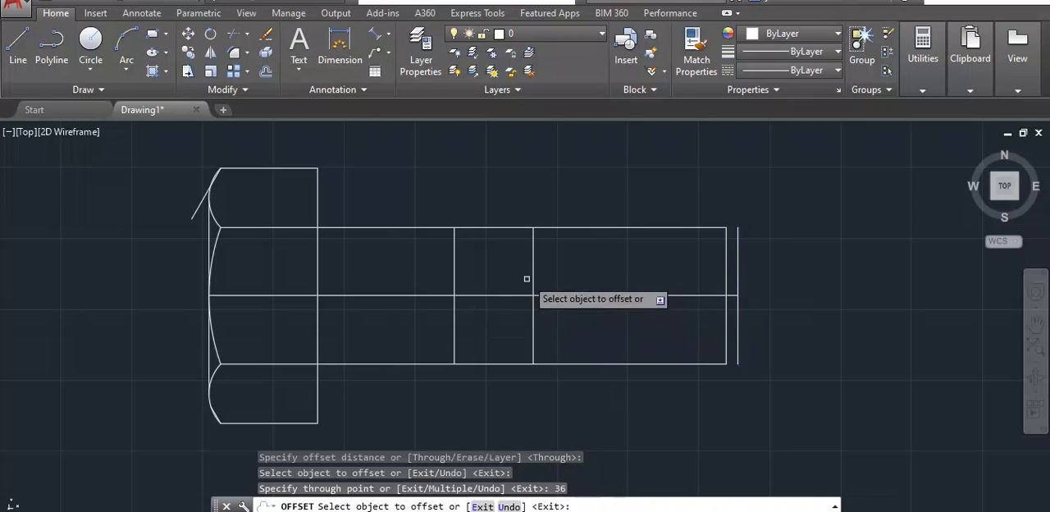
- Draw a circle of radius 36 centred where the new offset line crosses the centre line, reaching the outermost line
scroll(522, 291, "up", 2)
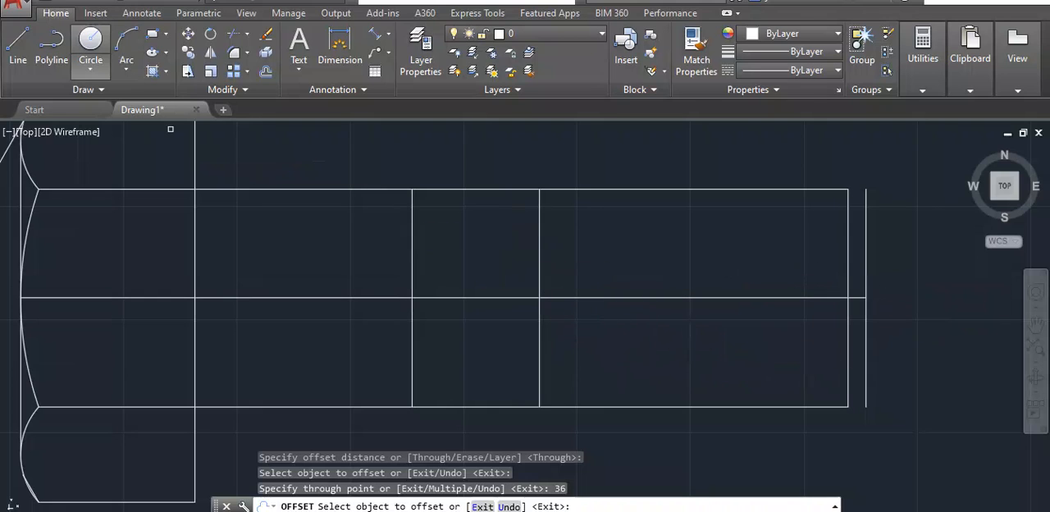
left_click(90, 41)
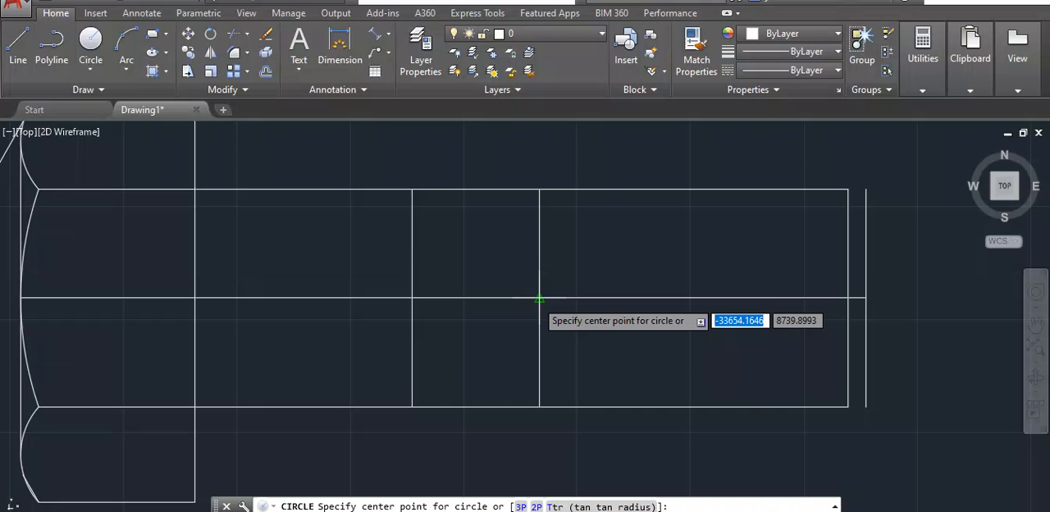
left_click(539, 298)
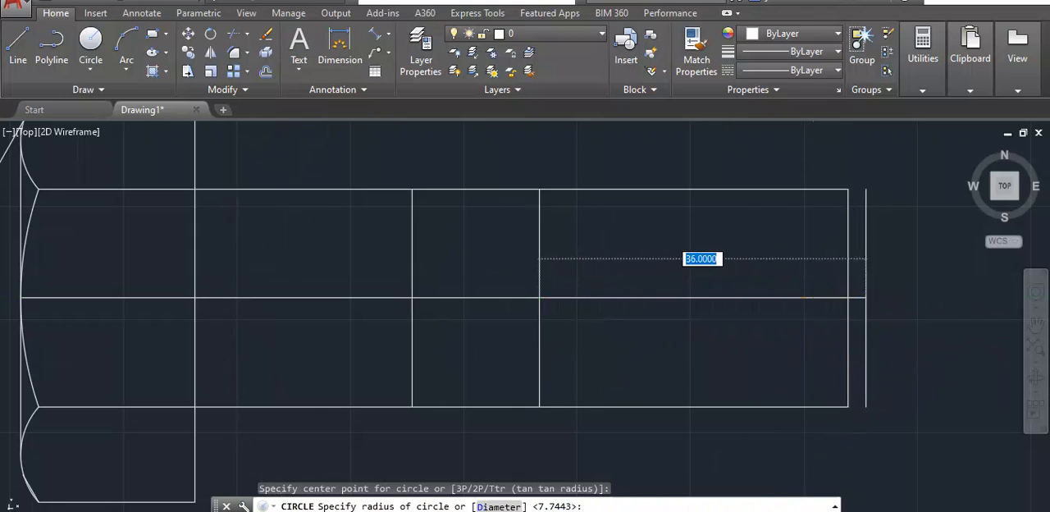
left_click(865, 298)
scroll(750, 254, "down", 2)
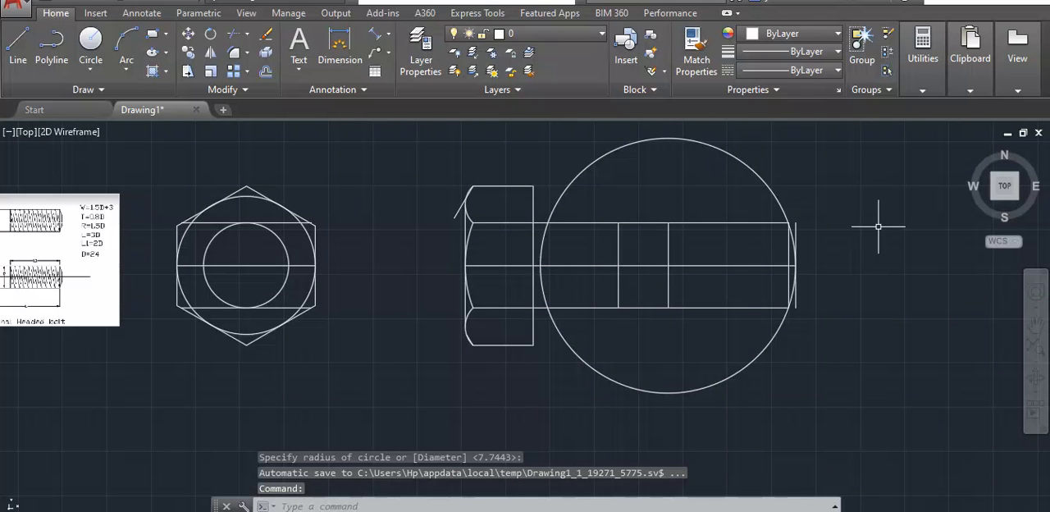
- Erase the construction line through the circle's centre and the outermost vertical line beyond the shank's end
left_click(668, 254)
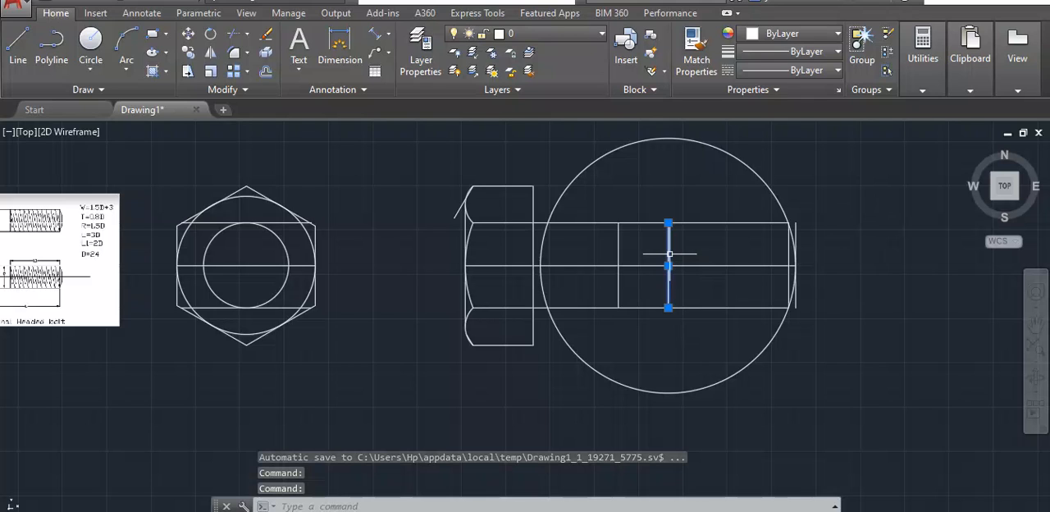
key("Delete")
scroll(788, 226, "up", 2)
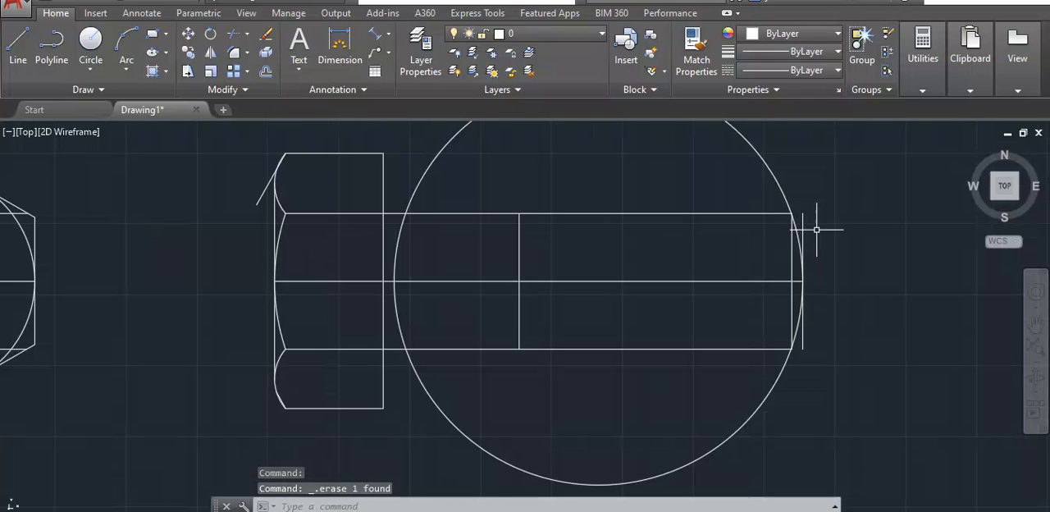
left_click(803, 230)
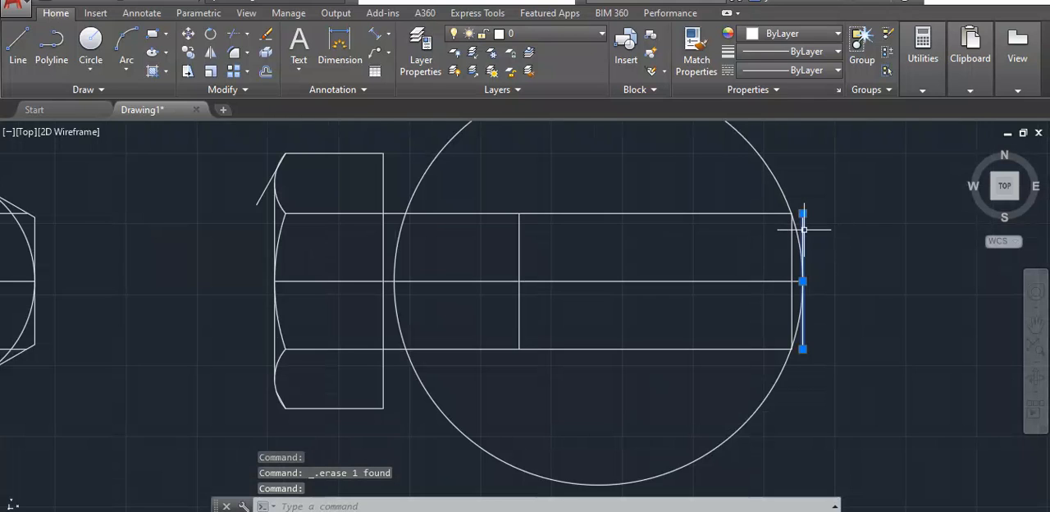
key("Escape")
- Trim the circle's upper, lower and lower head-side portions against the bolt's side view, keeping the arc at the shank's end
scroll(804, 223, "down", 4)
mouse_move(834, 205)
left_mouse_down()
mouse_move(739, 164)
mouse_move(553, 253)
mouse_move(738, 326)
mouse_move(801, 314)
left_mouse_up()
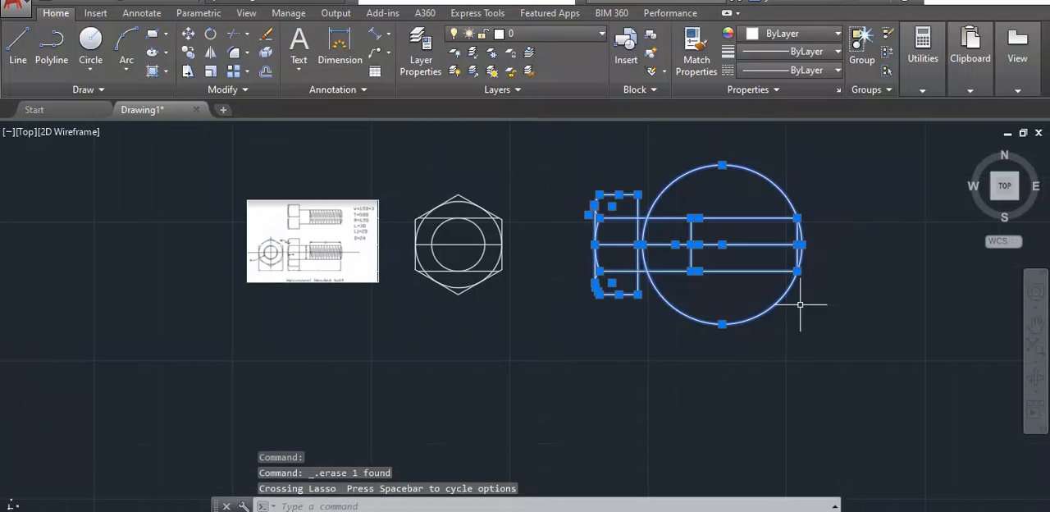
type("tr")
key("Return")
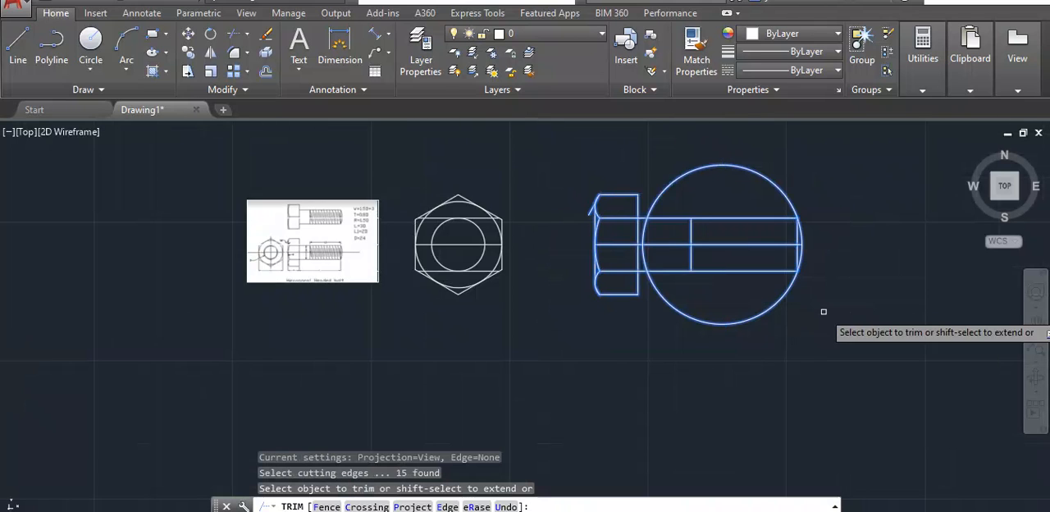
left_click(771, 183)
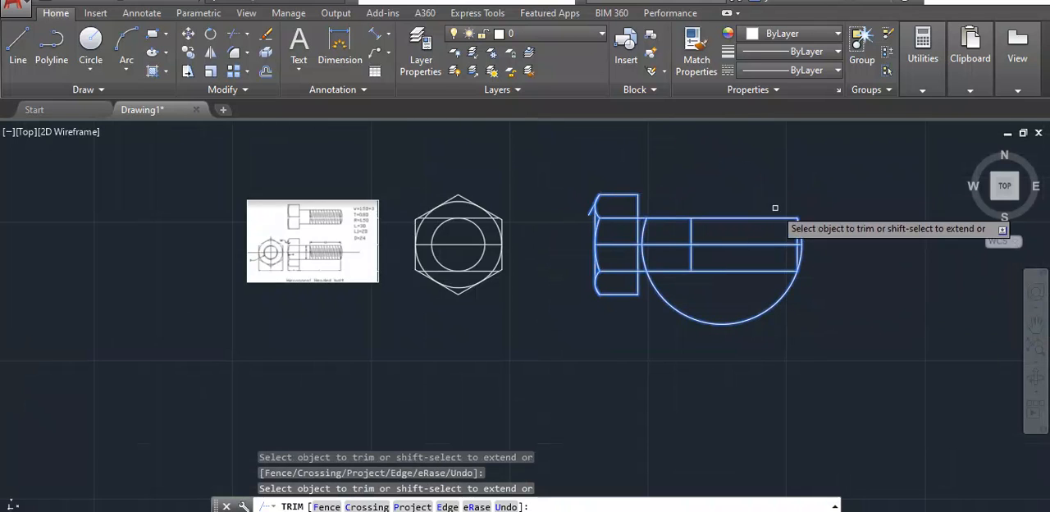
left_click(723, 326)
left_click(645, 257)
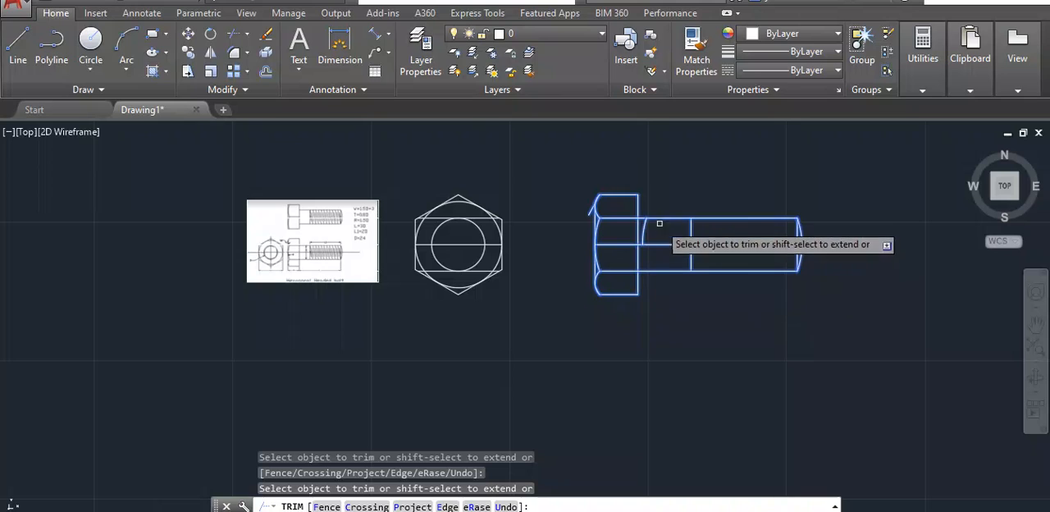
key("Escape")
- Erase the leftover arc beside the bolt head and the three horizontal construction lines across the hexagon view
left_click(644, 233)
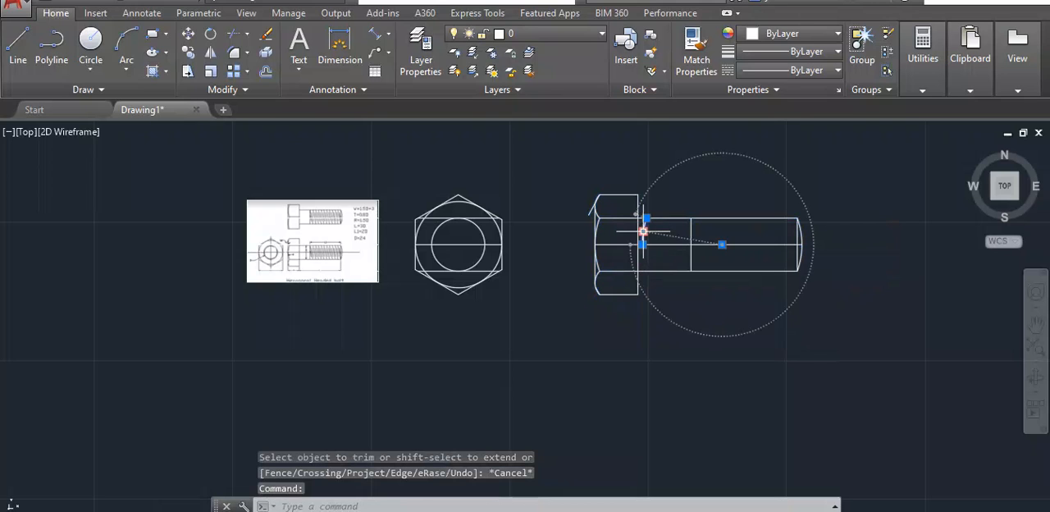
mouse_move(643, 232)
scroll(488, 204, "up", 4)
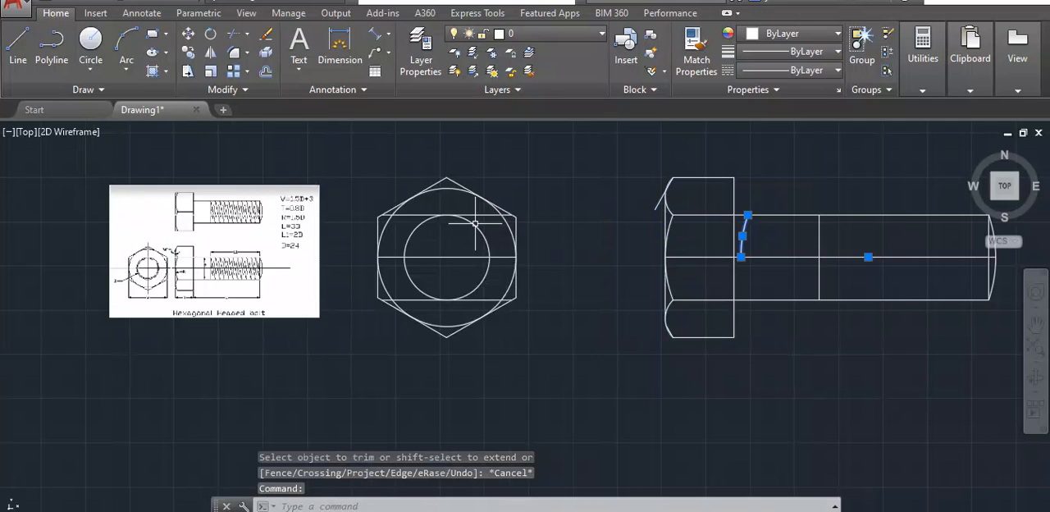
left_click(483, 210)
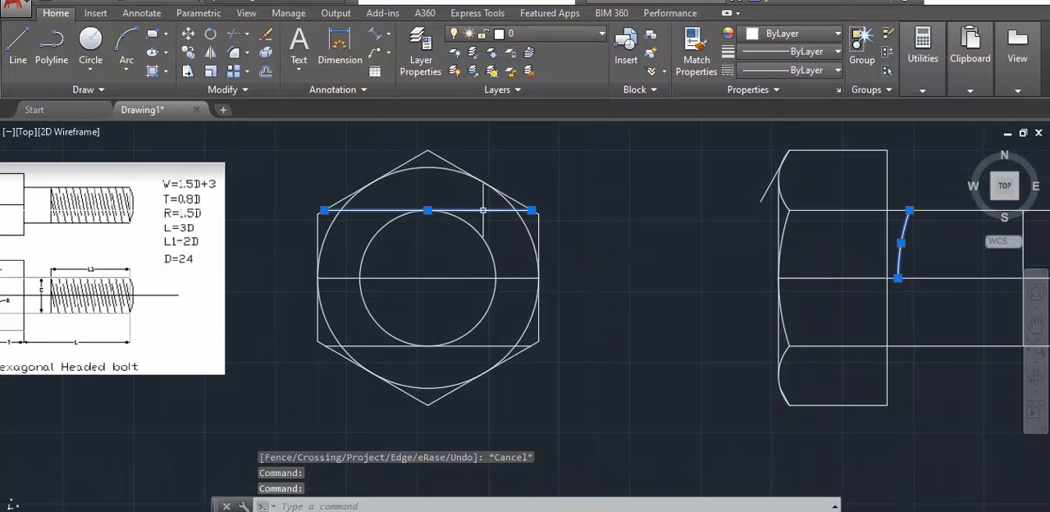
key("Delete")
left_click(471, 278)
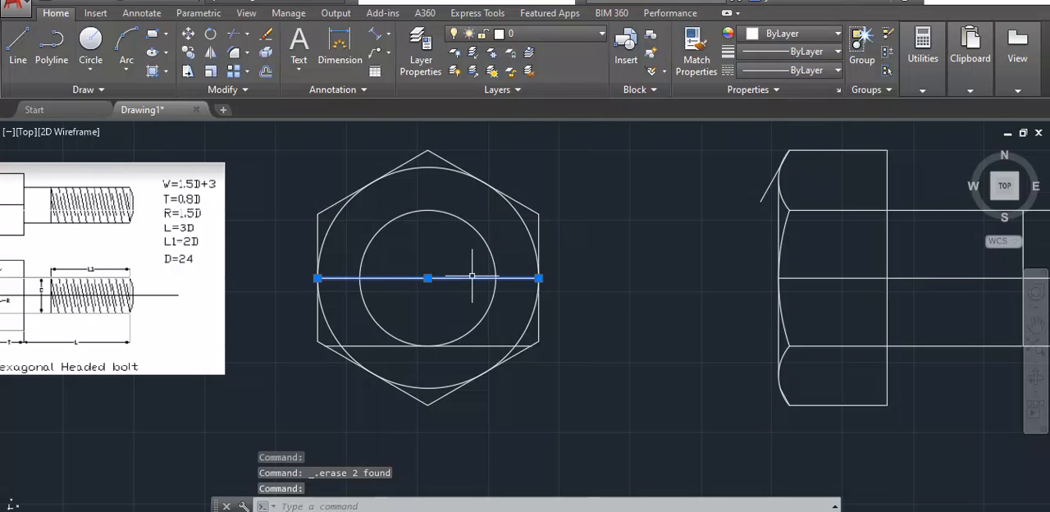
key("Delete")
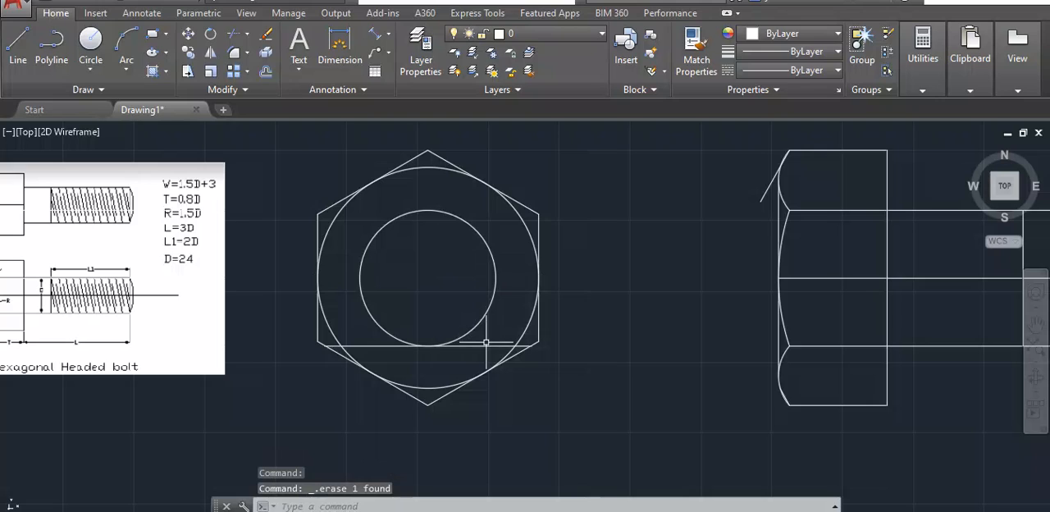
left_click(487, 345)
key("Delete")
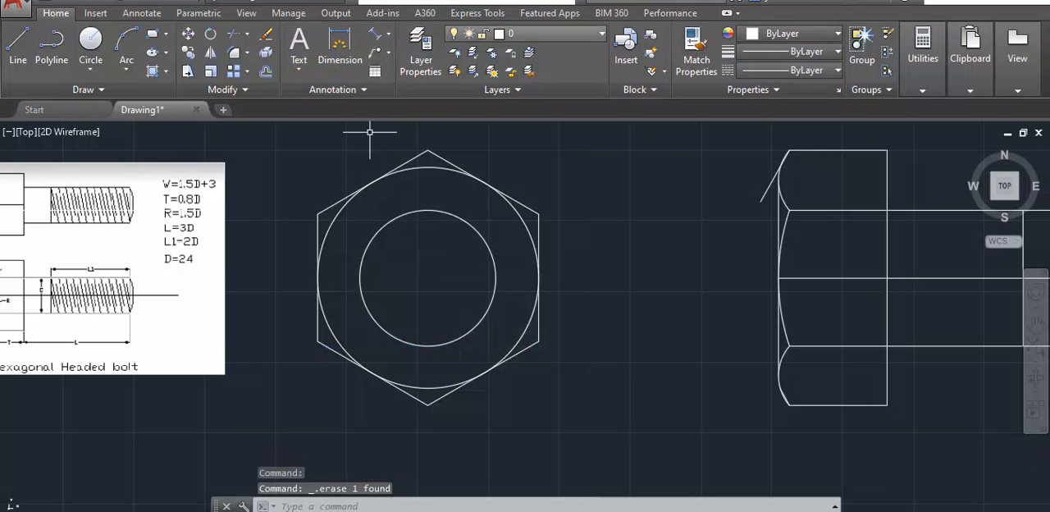
- Load the DASHEDX2 linetype from acad.lin and make it the current linetype
left_click(790, 70)
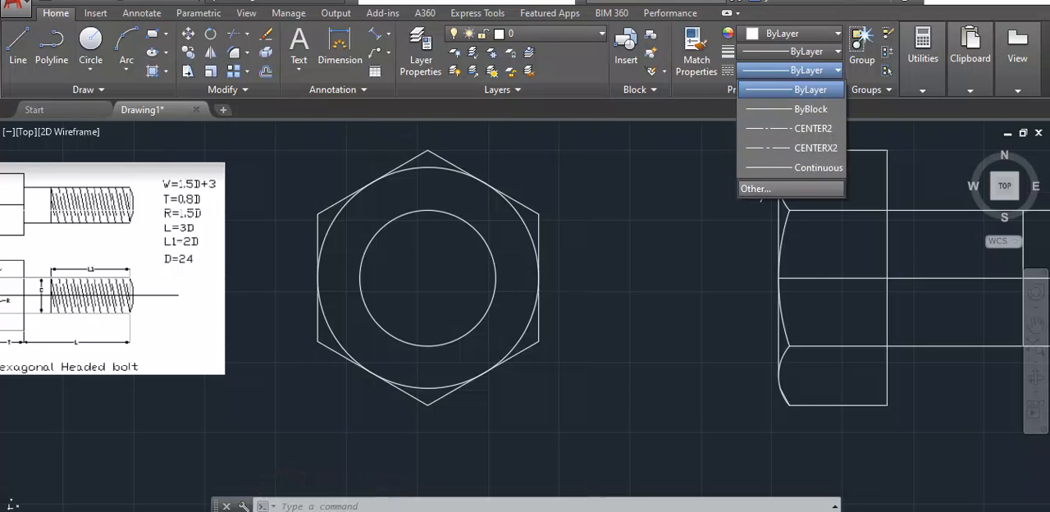
left_click(756, 188)
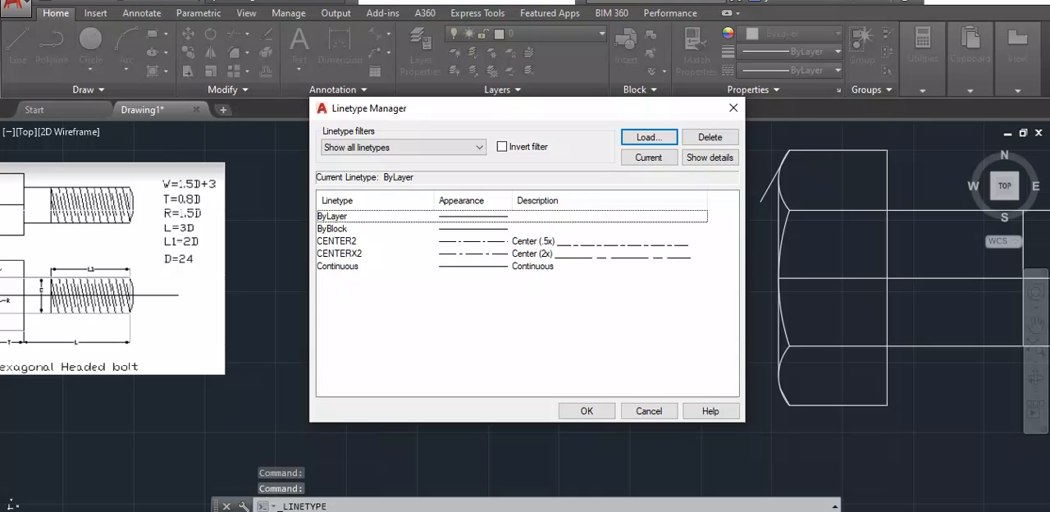
left_click(649, 137)
left_click(677, 330)
left_click(677, 330)
left_click(677, 330)
left_click(677, 329)
left_click(677, 330)
left_click(676, 330)
left_click(677, 330)
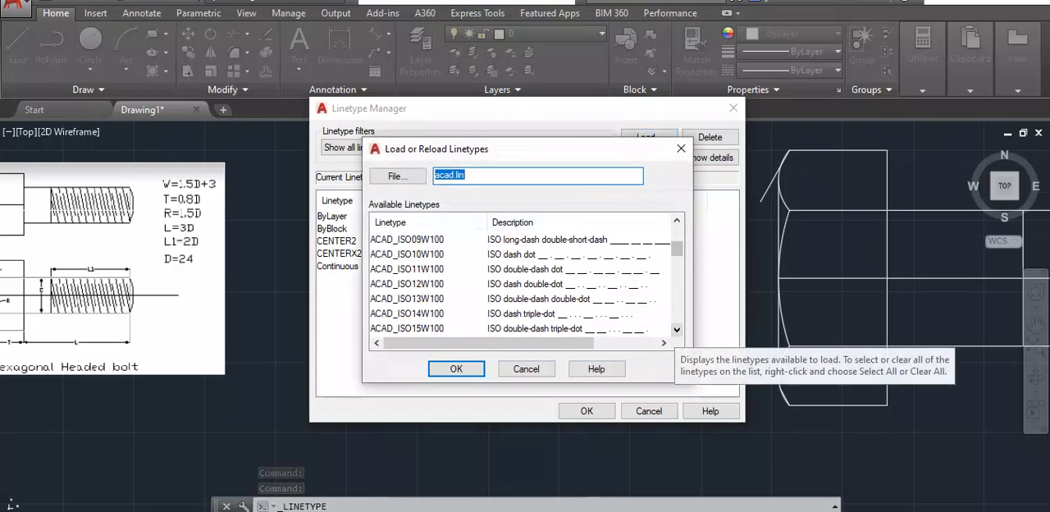
left_click(676, 330)
left_click(677, 330)
left_click(676, 330)
left_click(677, 330)
left_click(676, 330)
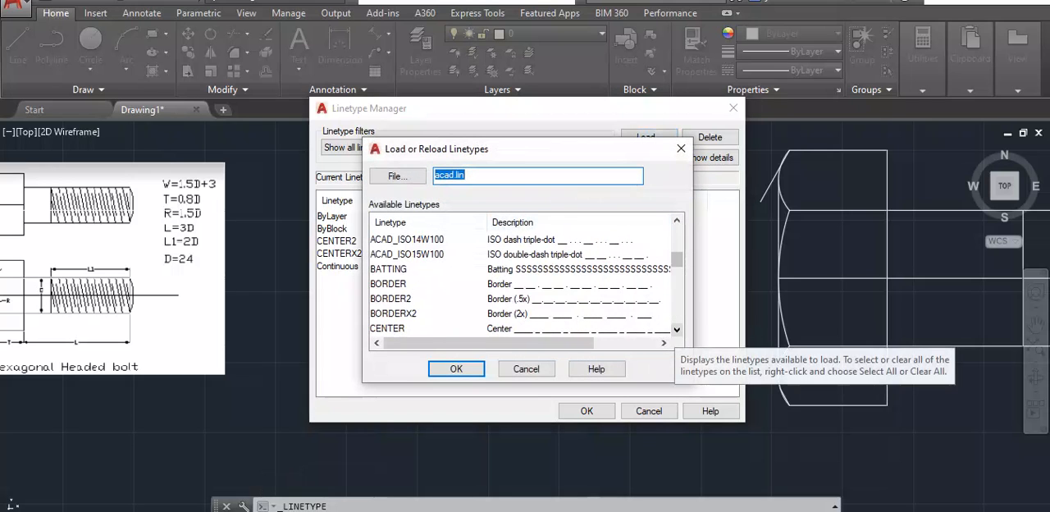
left_click(677, 329)
left_click(676, 330)
left_click(677, 330)
left_click(677, 330)
left_click(676, 330)
left_click(677, 330)
left_click(676, 330)
left_click(677, 330)
left_click(677, 330)
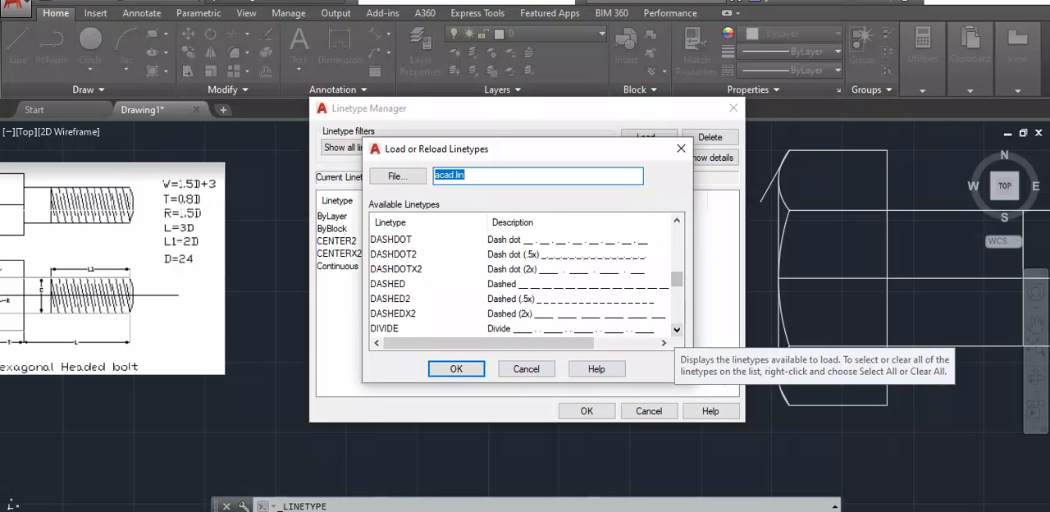
left_click(394, 313)
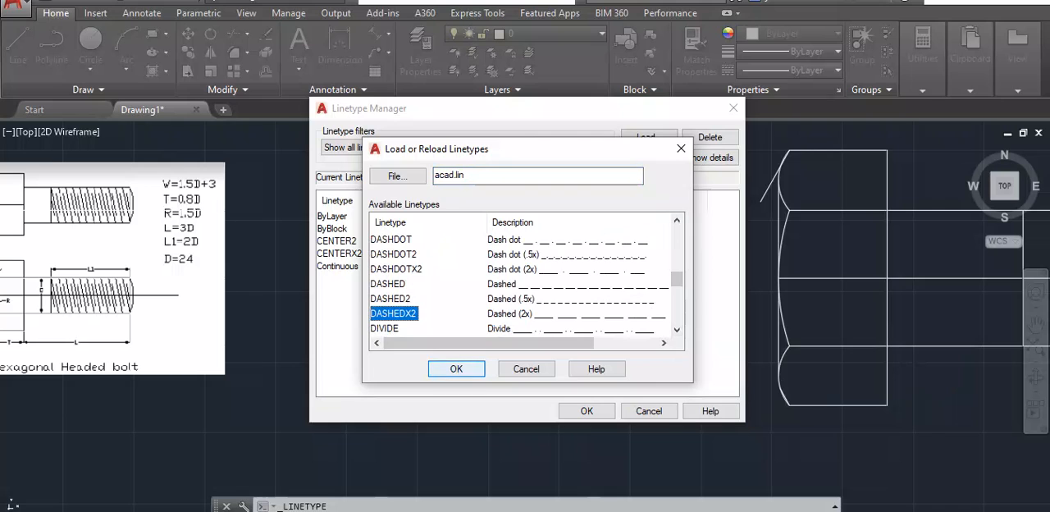
key("Return")
key("Return")
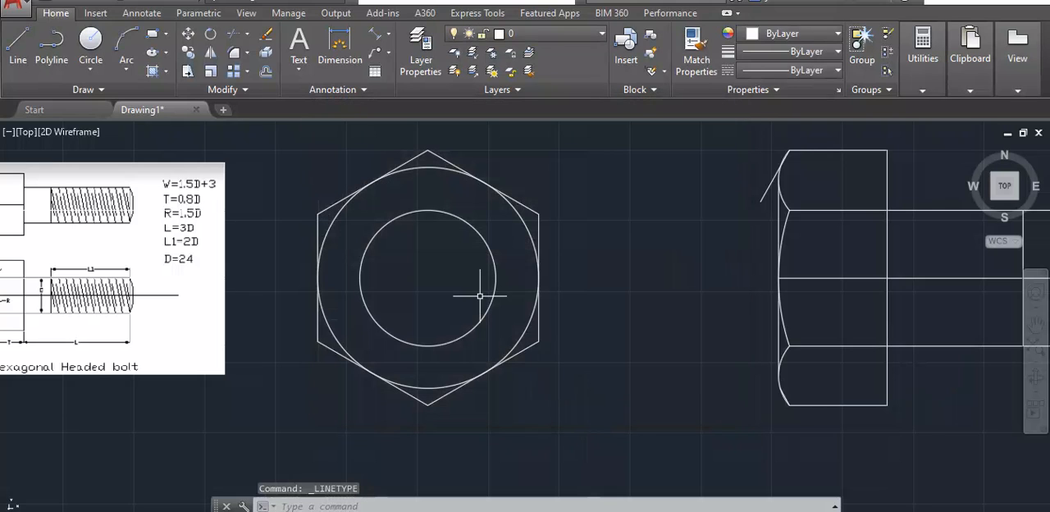
left_click(787, 69)
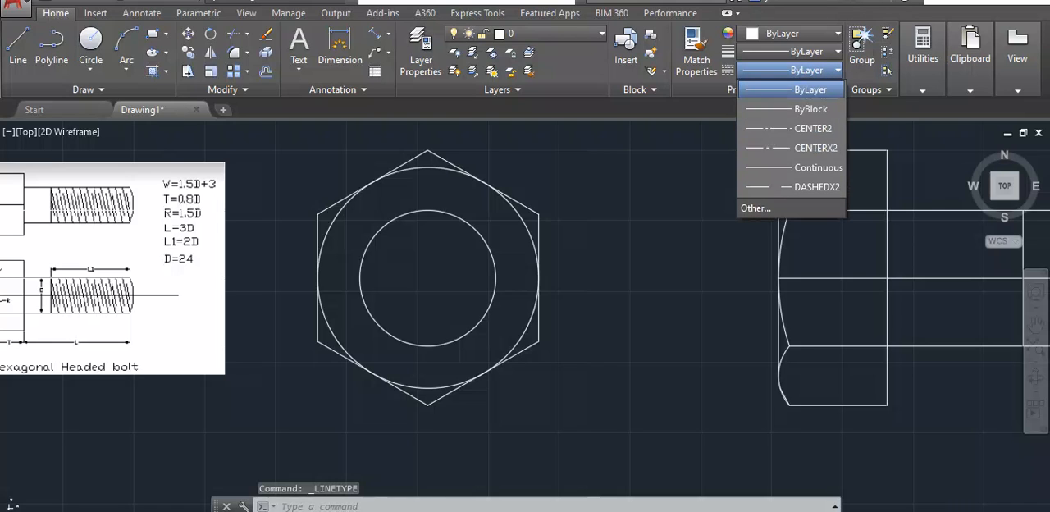
left_click(792, 187)
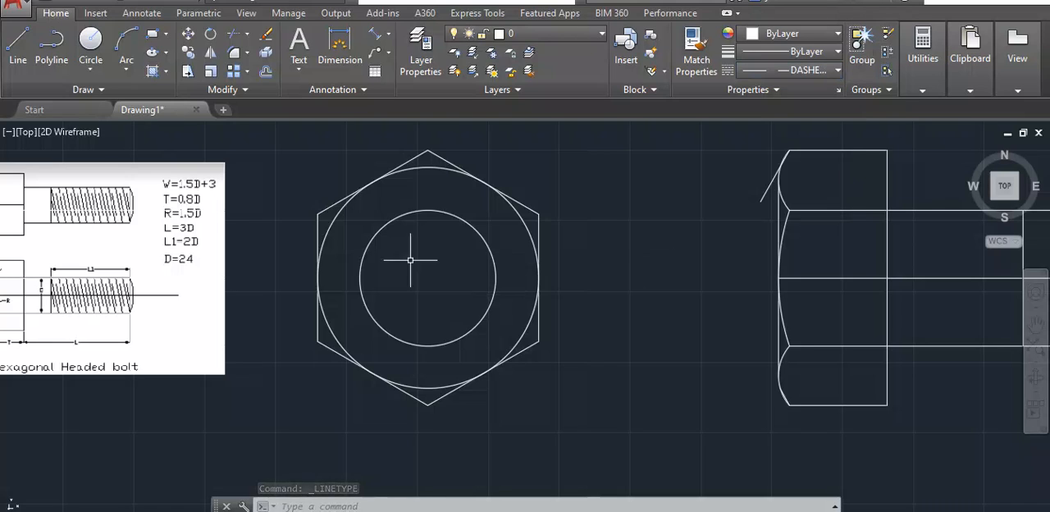
- Start a dashed circle at the centre of the hexagon view's concentric circles, defined by its diameter
left_click(90, 50)
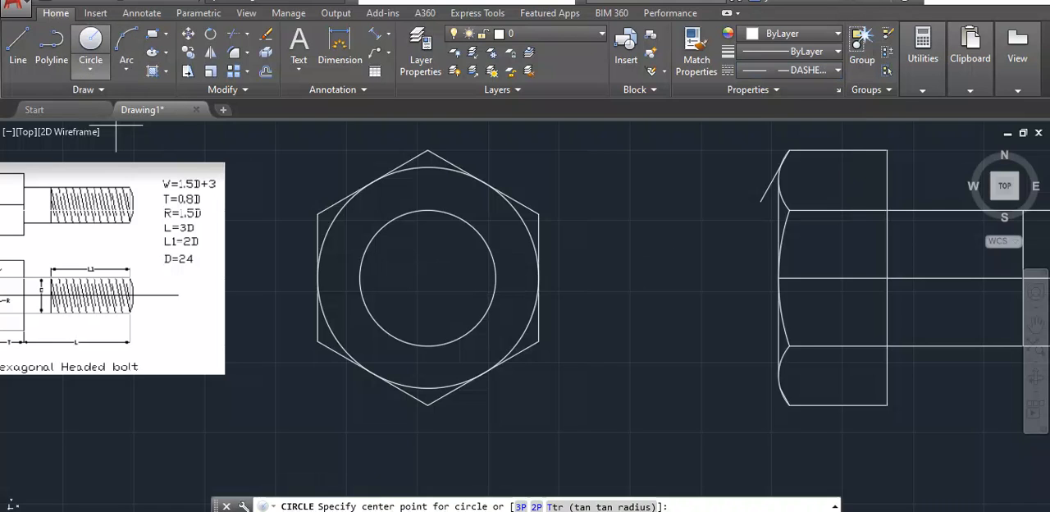
left_click(427, 278)
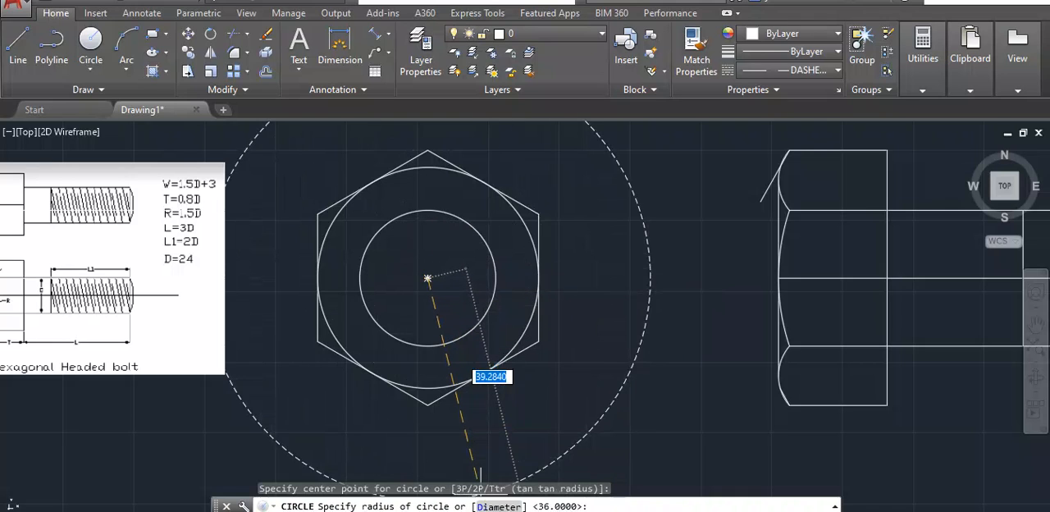
type("D")
key("Return")
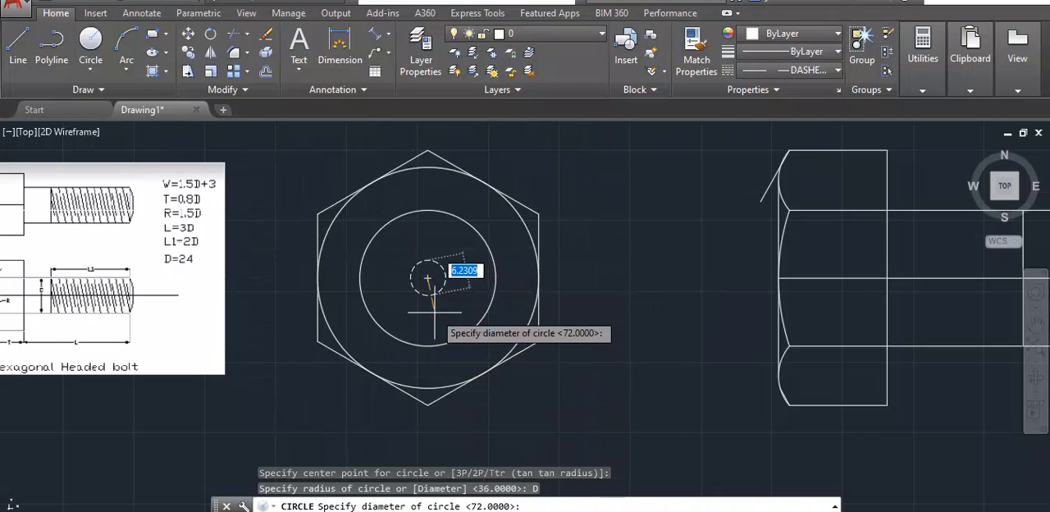
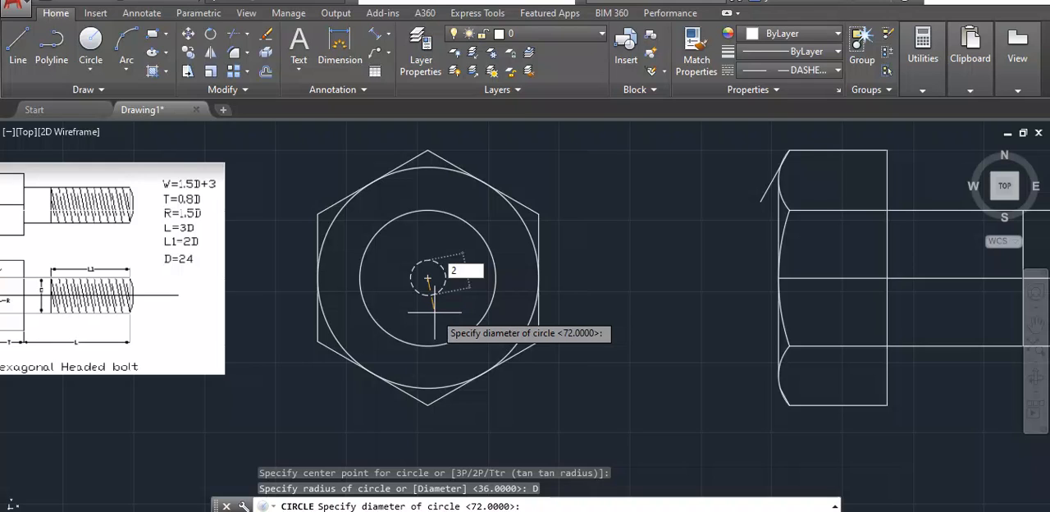
- Give the dashed circle in the hexagon view a diameter of 21 and compare it with the reference image
key("Return")
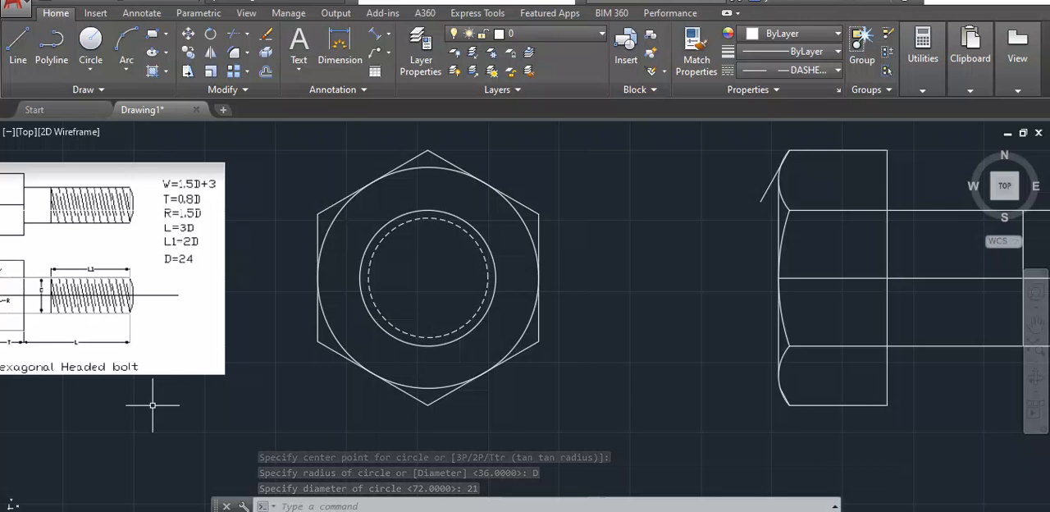
middle_click_drag(153, 404, 398, 368)
scroll(196, 258, "up", 2)
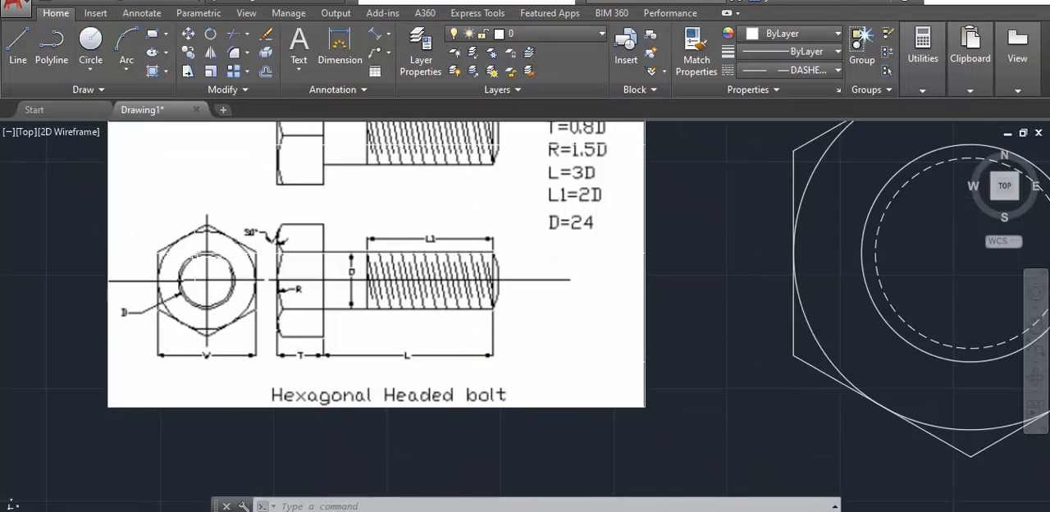
scroll(195, 256, "up", 2)
scroll(230, 270, "down", 4)
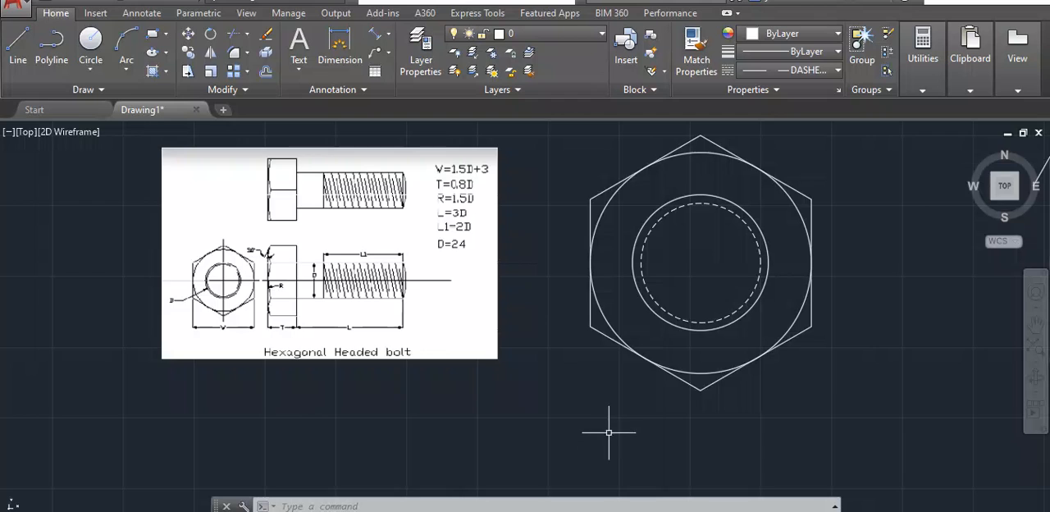
middle_click_drag(614, 419, 400, 355)
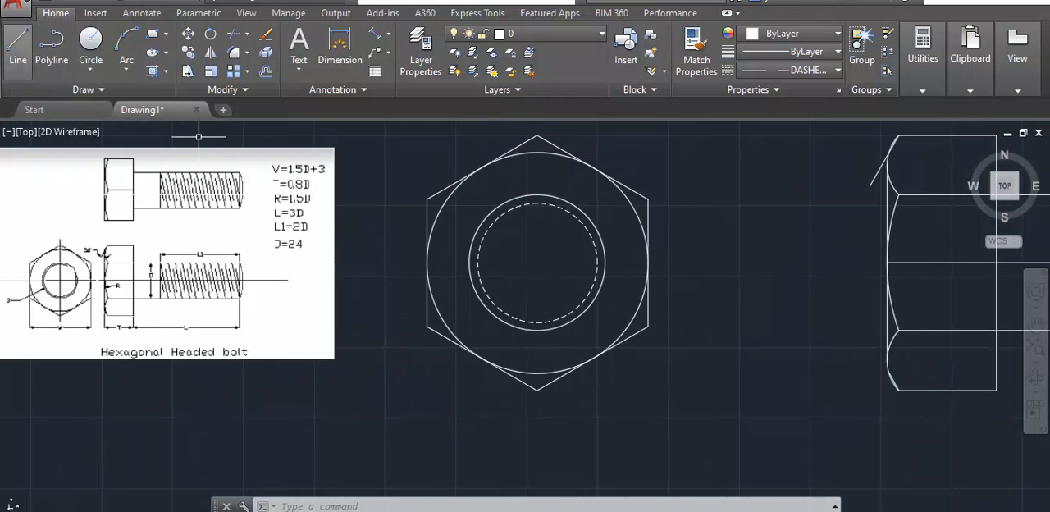
- Draw two dashed lines from the hexagon view's centre outward to the upper right, each crossing the dashed circle and the shank circle
left_click(17, 50)
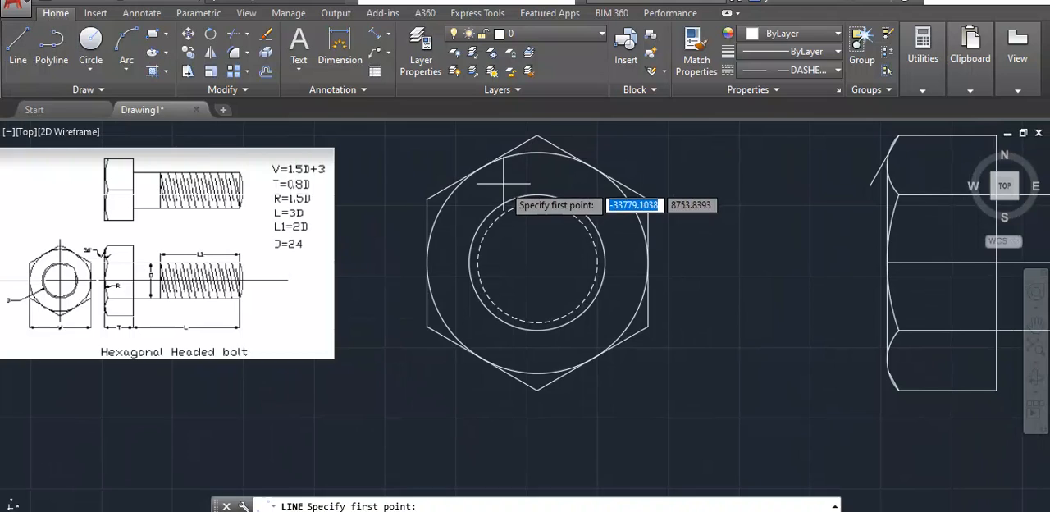
left_click(537, 263)
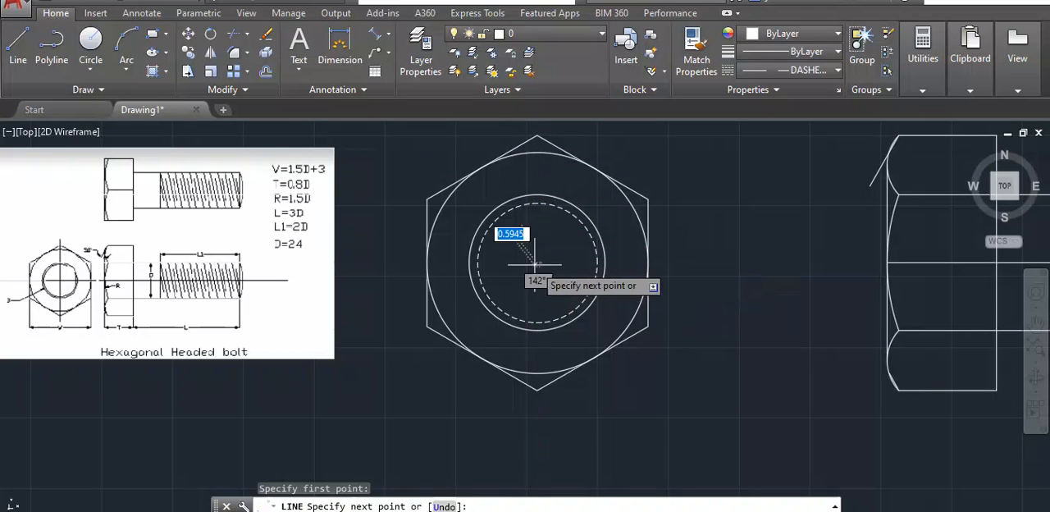
left_click(581, 182)
key("Return")
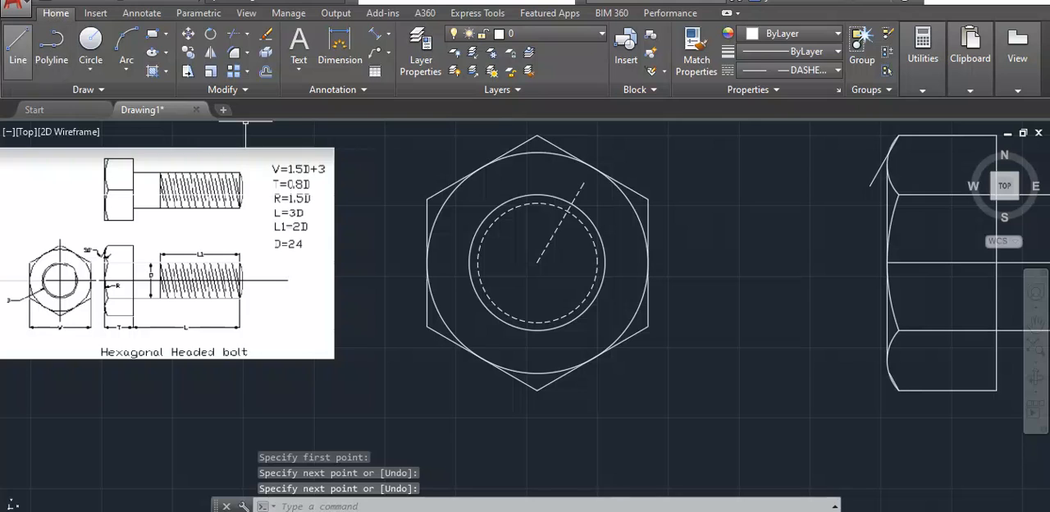
left_click(17, 41)
left_click(536, 262)
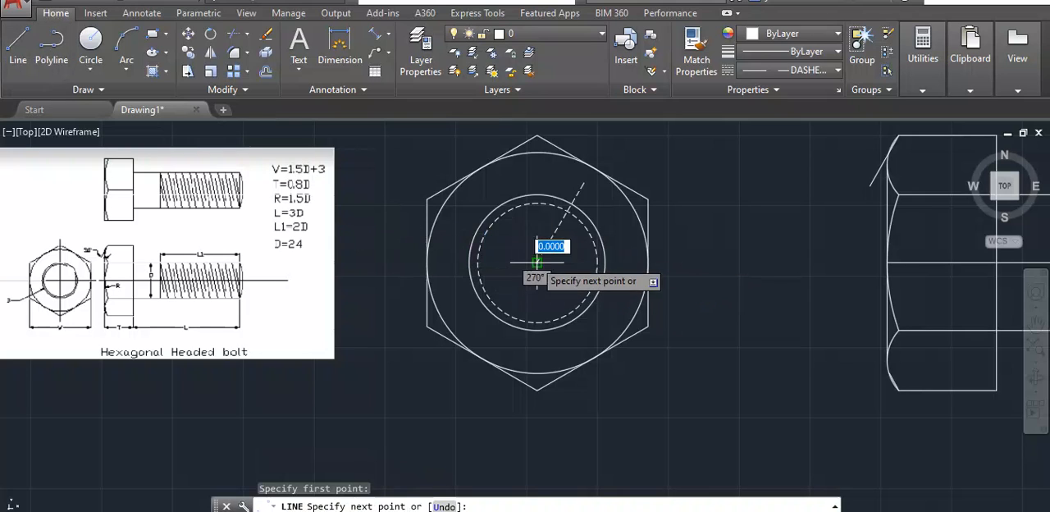
left_click(612, 219)
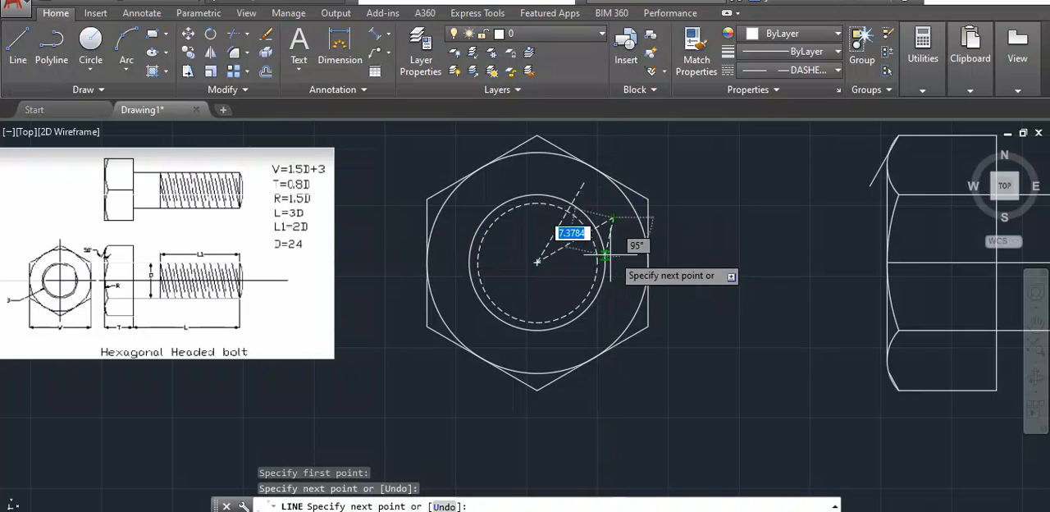
key("Return")
- Trim the portion of the dashed circle lying between the two slanted dashed lines
mouse_move(694, 204)
left_mouse_down()
mouse_move(673, 159)
mouse_move(447, 238)
mouse_move(663, 364)
left_mouse_up()
type("tr")
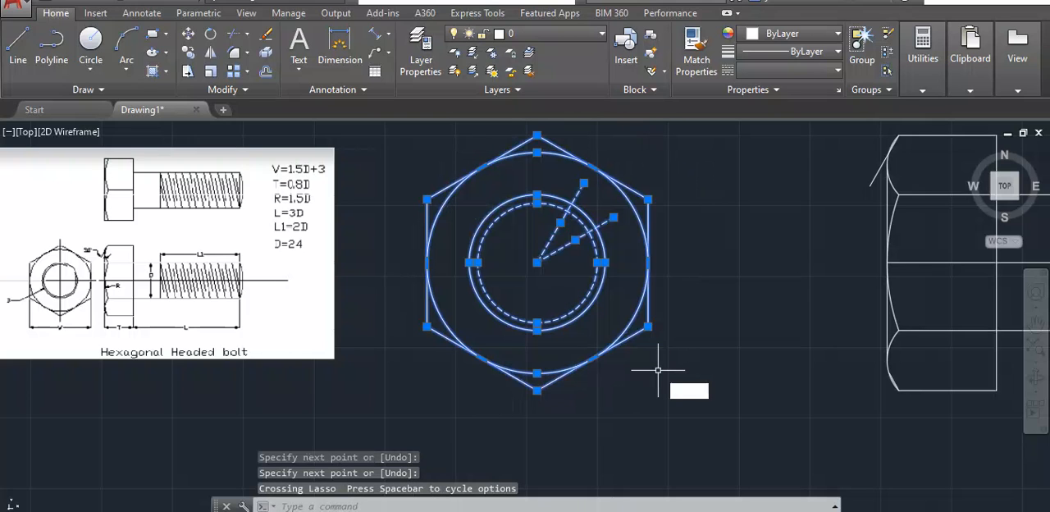
key("Return")
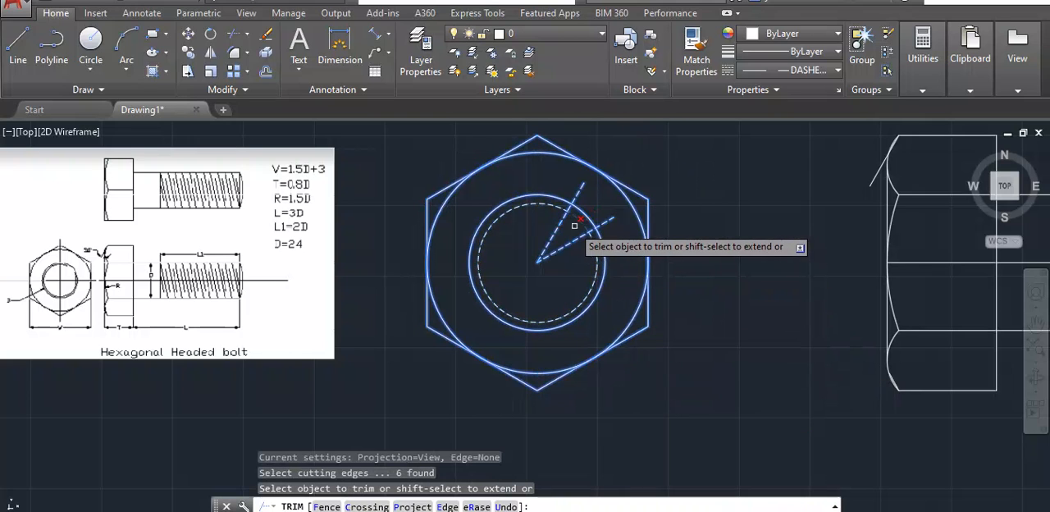
left_click(576, 222)
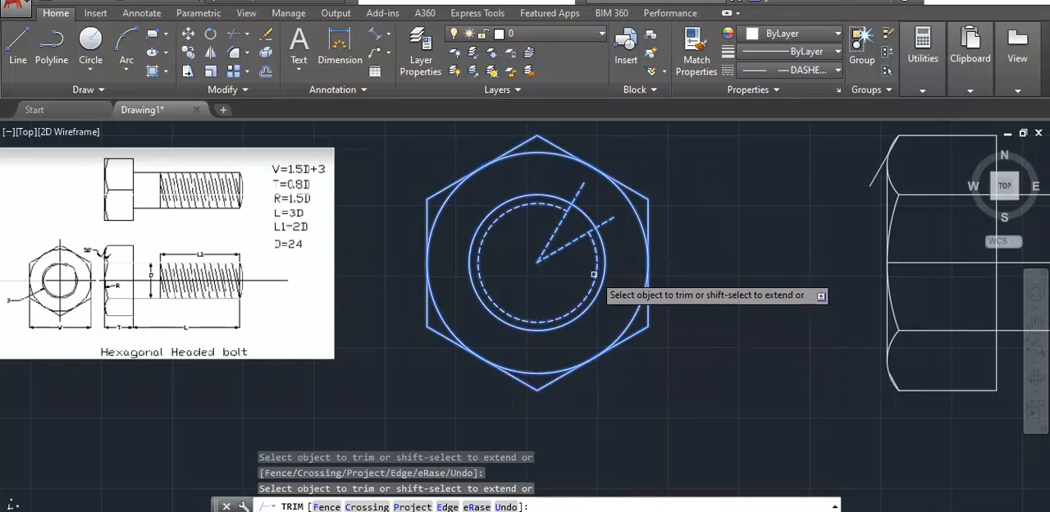
key("Return")
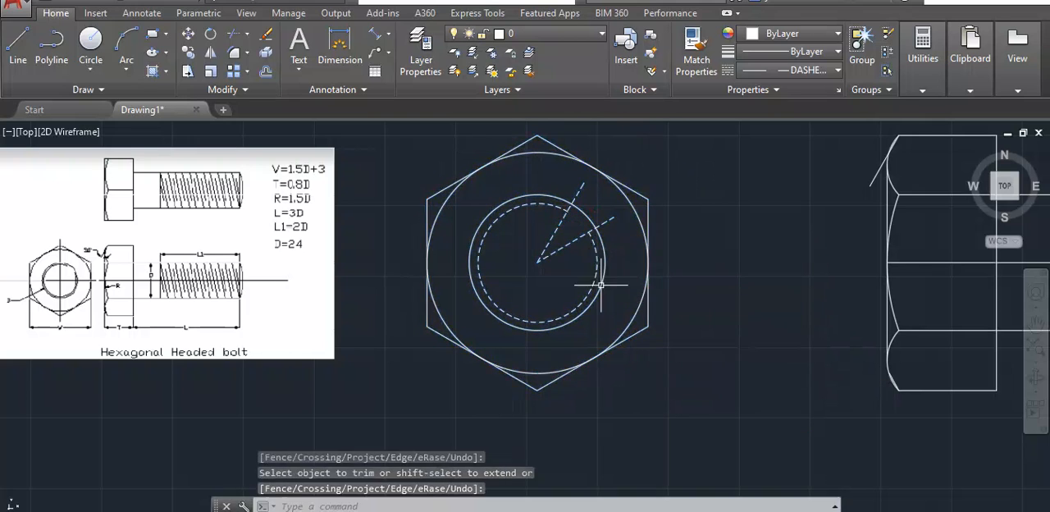
- Erase the two slanted dashed lines inside the hexagon view
left_click(561, 223)
key("Delete")
left_click(572, 241)
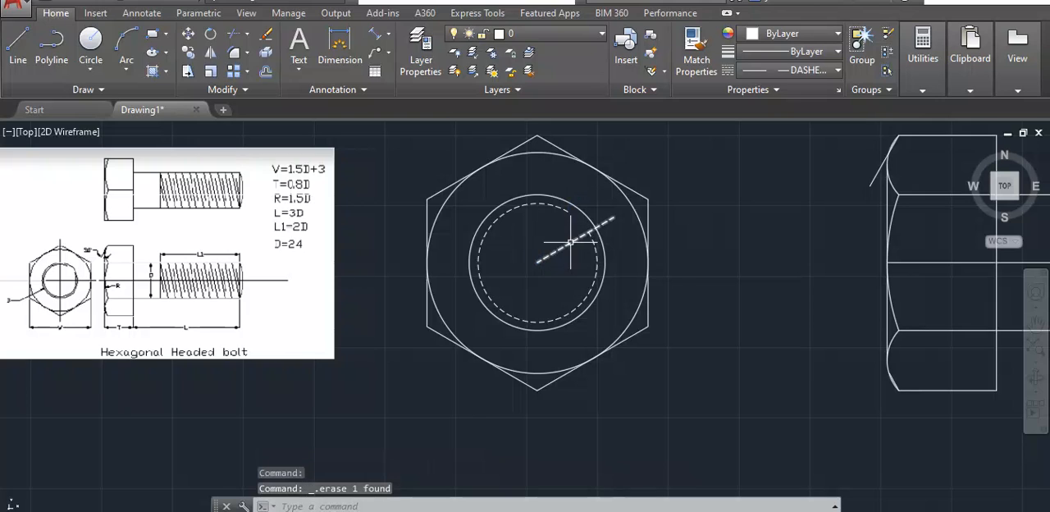
key("Delete")
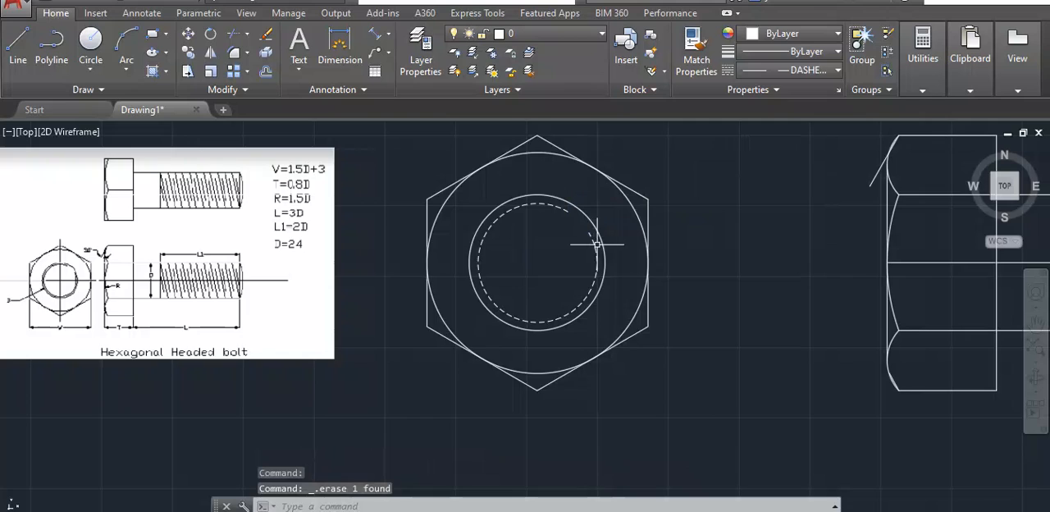
- Change the linetype of the side view's horizontal middle line to CENTERX2
scroll(597, 243, "down", 4)
scroll(656, 277, "up", 2)
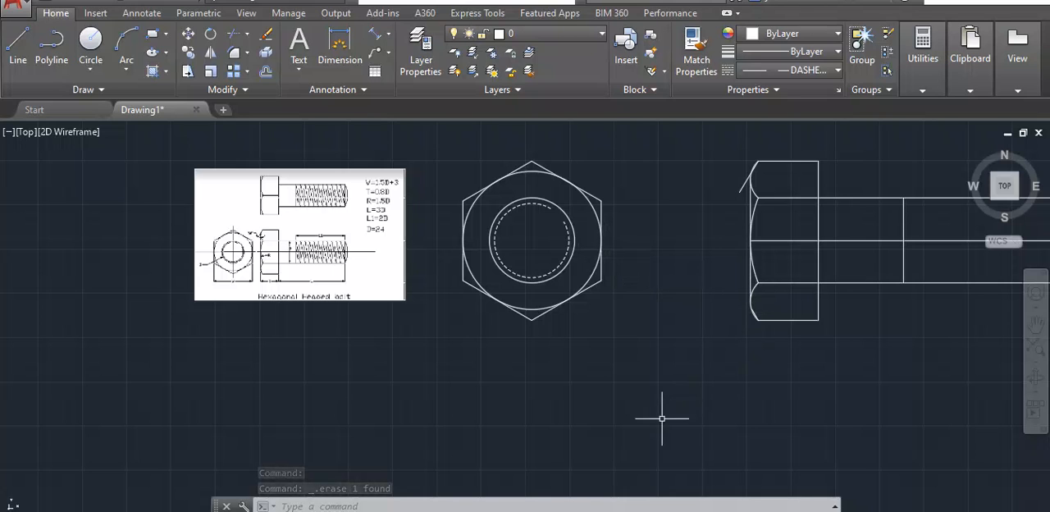
mouse_move(656, 398)
middle_mouse_down()
mouse_move(534, 382)
mouse_move(467, 421)
middle_mouse_up()
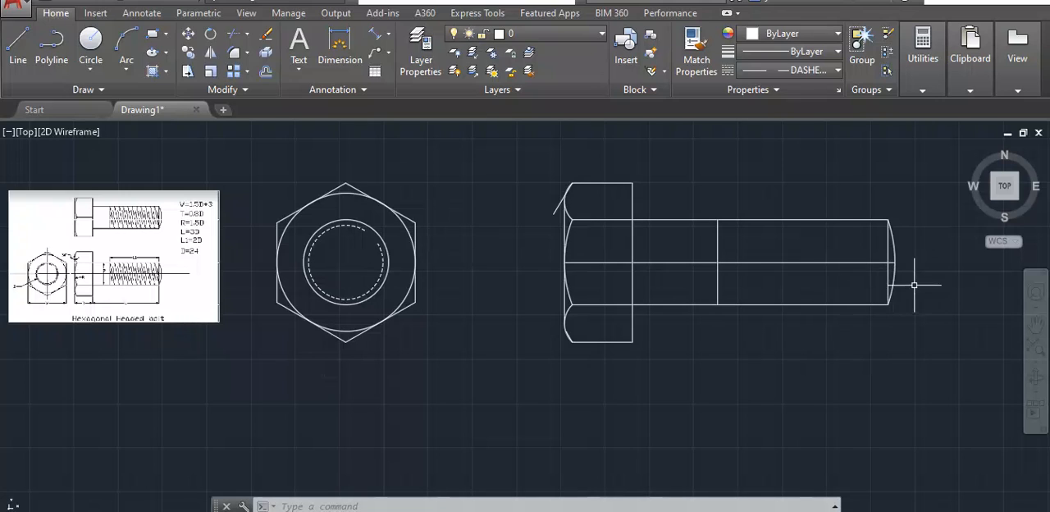
left_click(758, 263)
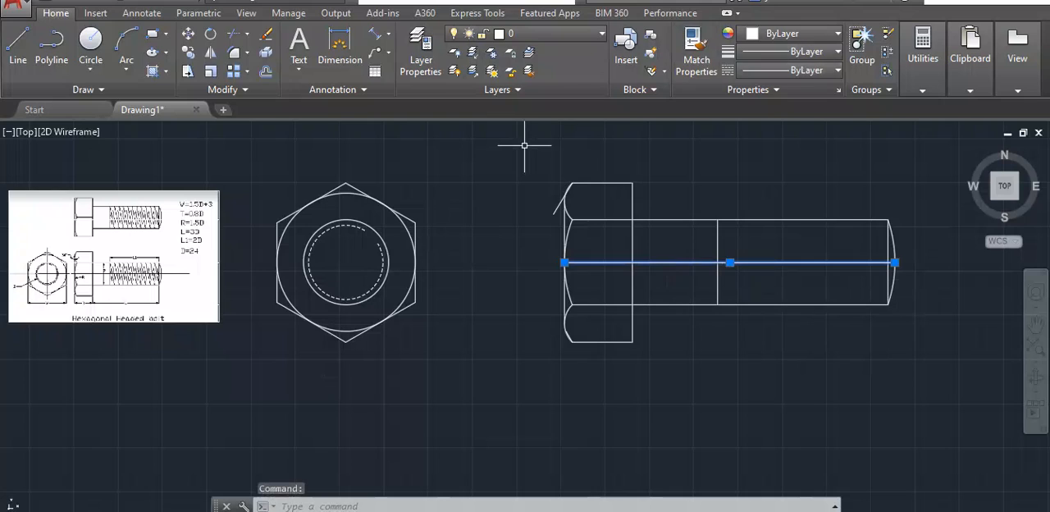
left_click(787, 70)
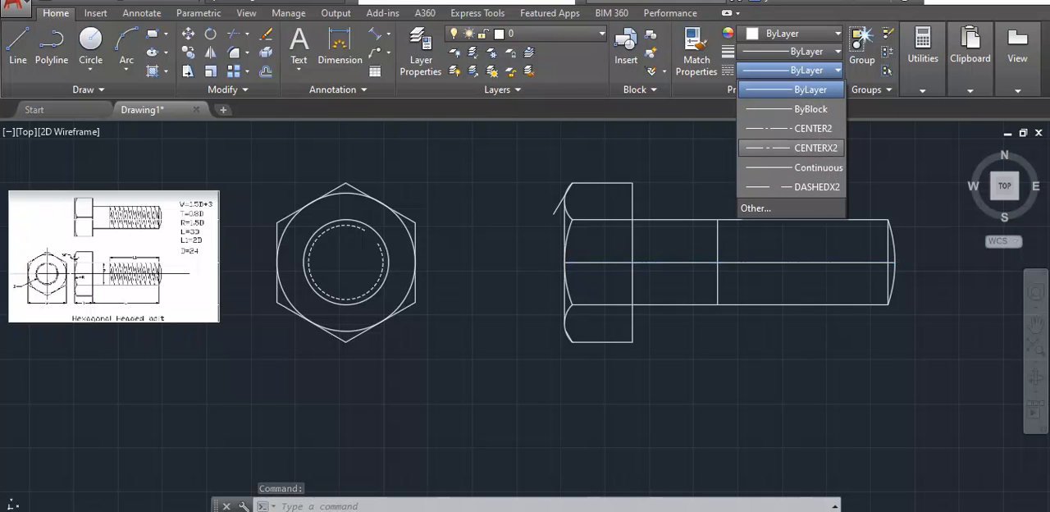
left_click(805, 148)
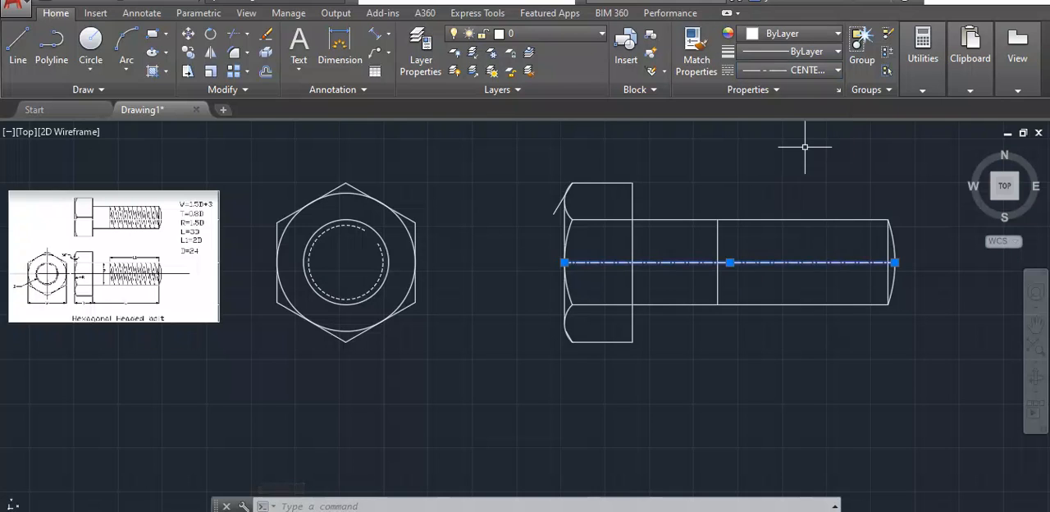
- Stretch the centre line past the far side of the hexagon view and slightly beyond the shank's rounded end
scroll(558, 280, "up", 2)
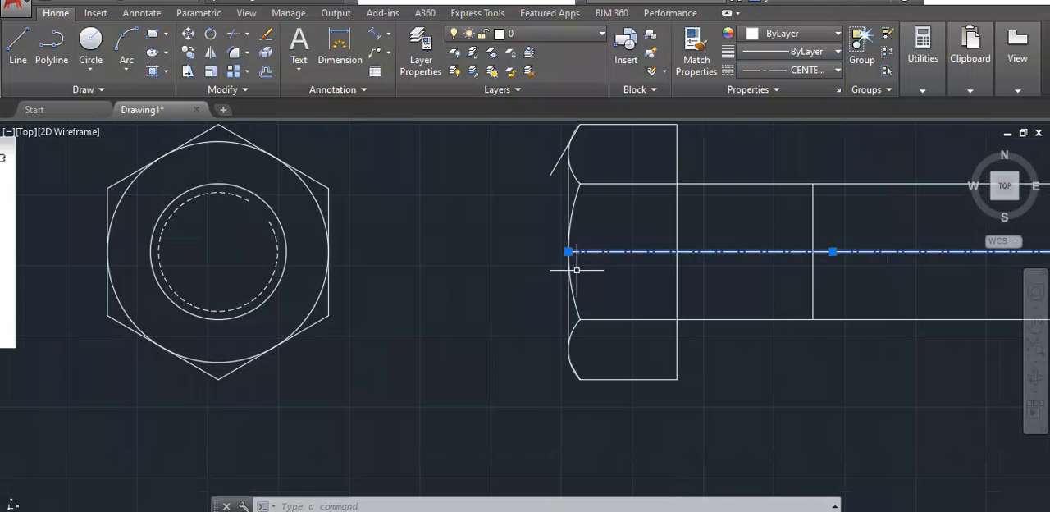
left_click(568, 250)
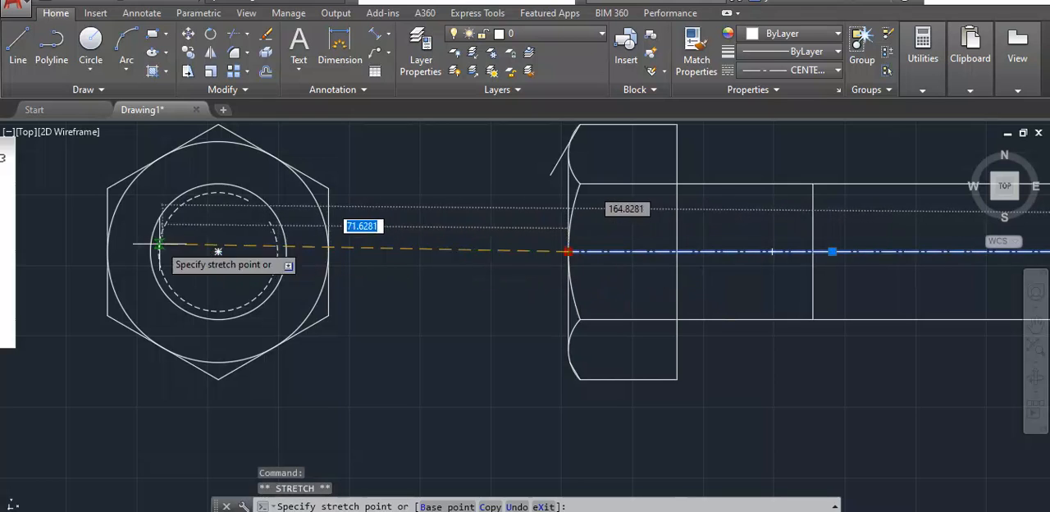
left_click(61, 251)
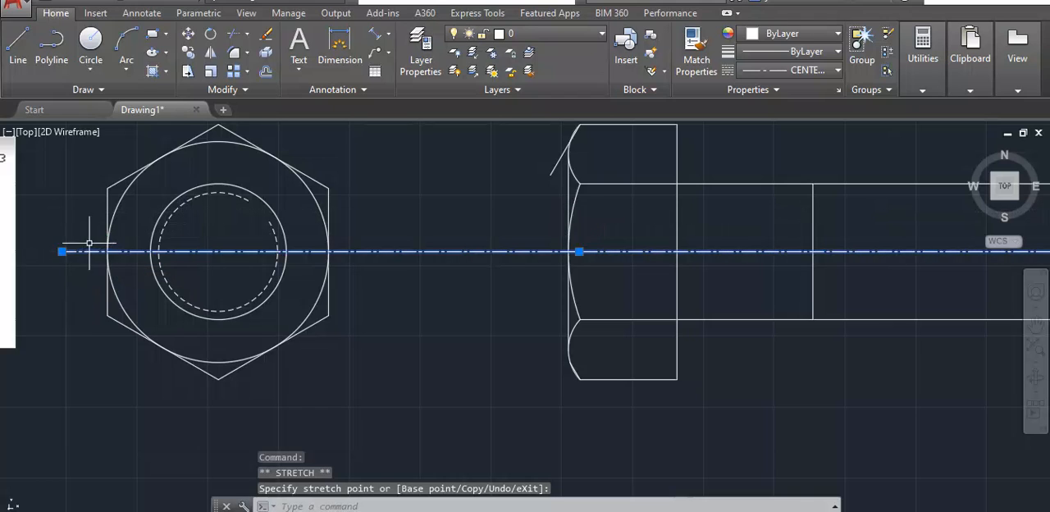
scroll(218, 246, "down", 5)
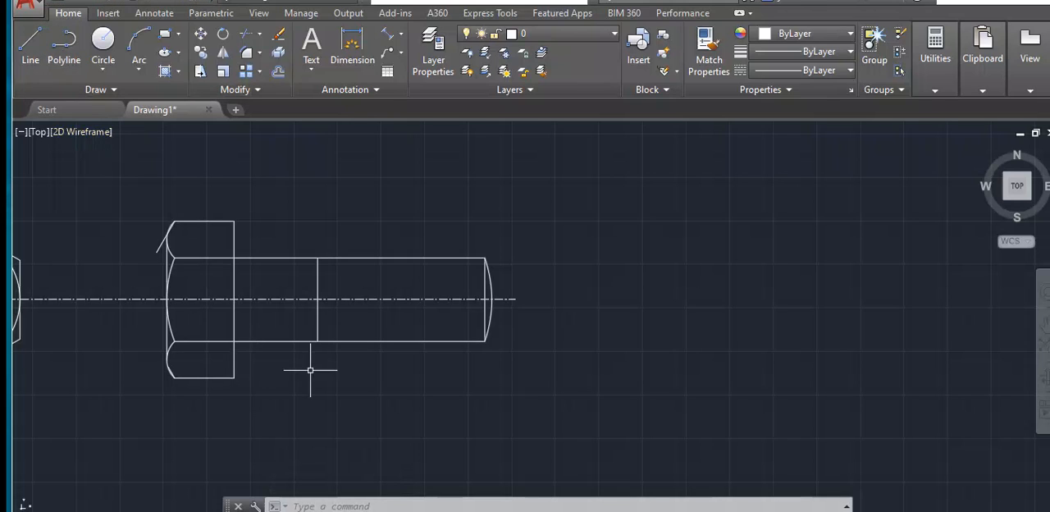
- Draw a slanted thread line from the upper end of the thread-start line to the shank's lower edge, about 24.34 long at about 80°
left_click(317, 259)
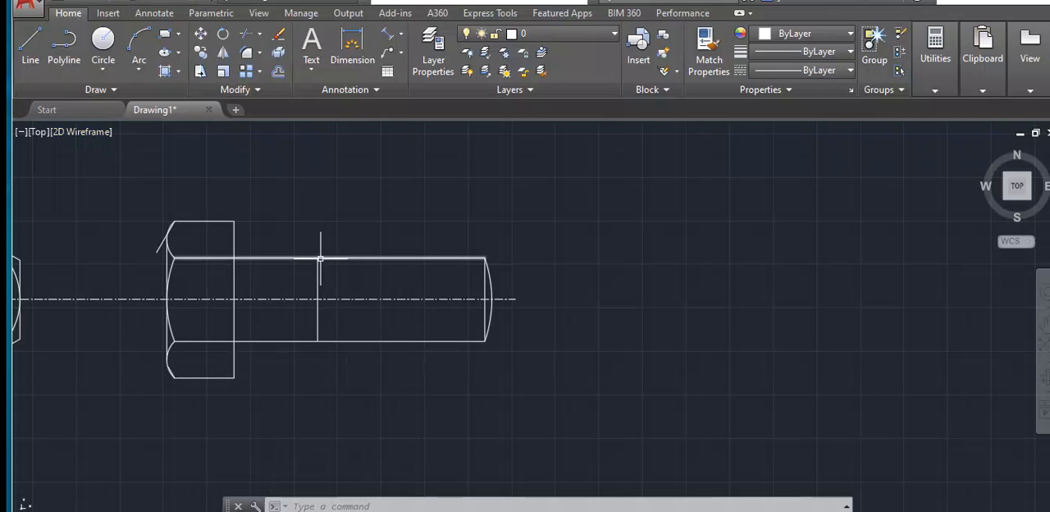
left_click(29, 49)
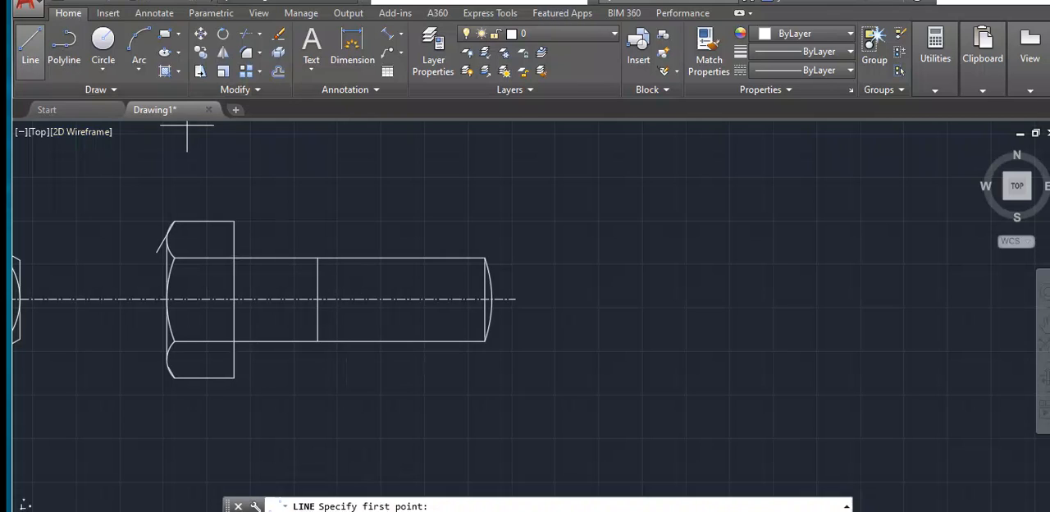
left_click(317, 259)
scroll(347, 332, "up", 5)
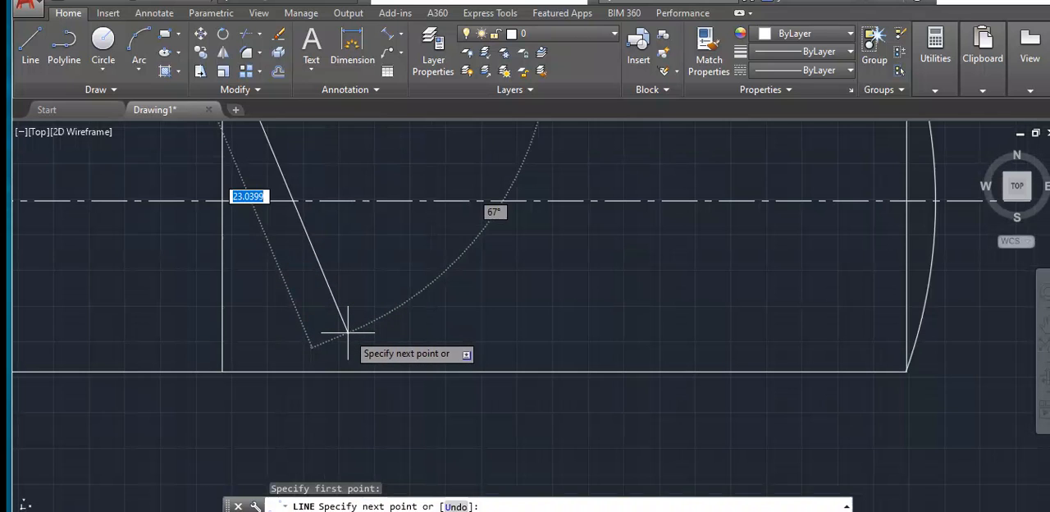
scroll(347, 332, "up", 2)
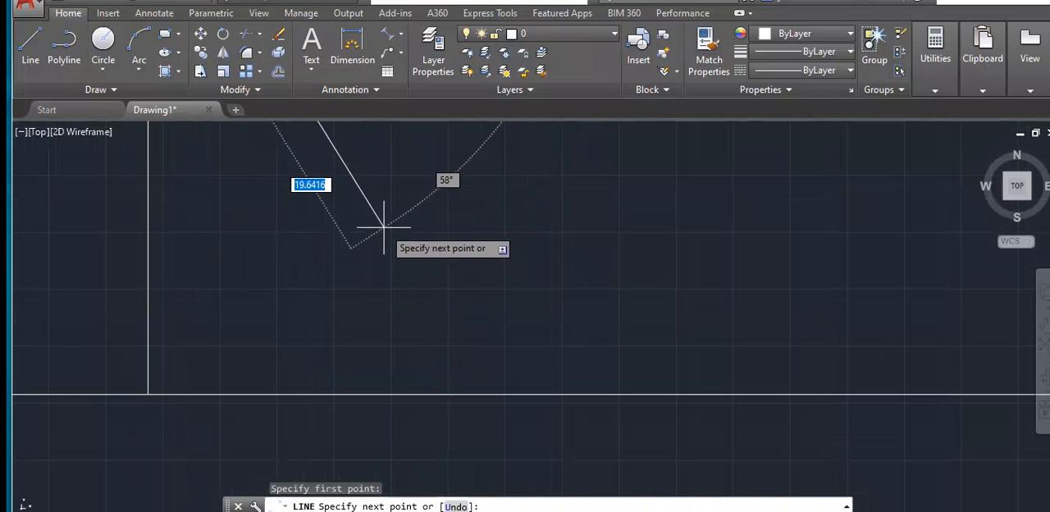
scroll(383, 227, "down", 2)
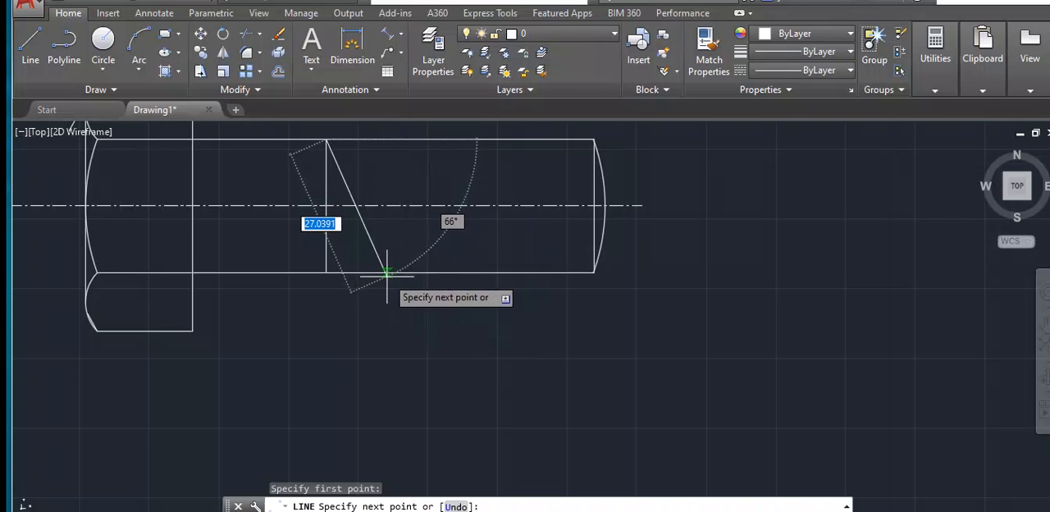
scroll(386, 271, "up", 2)
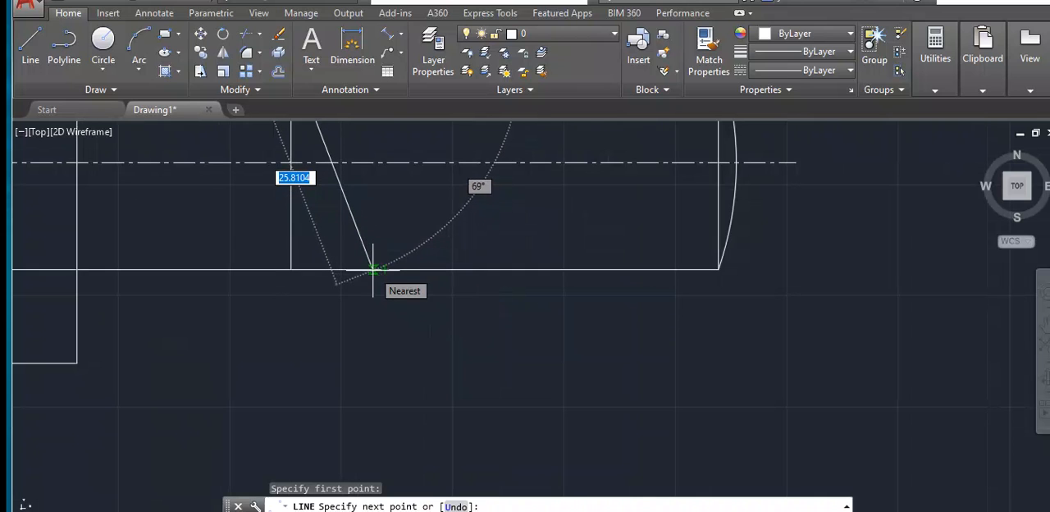
scroll(375, 269, "up", 2)
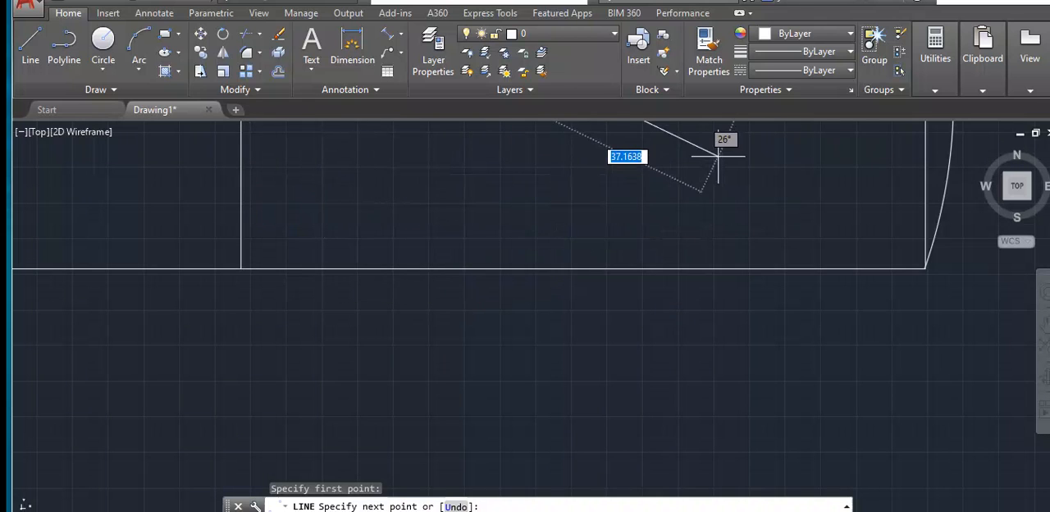
scroll(718, 156, "down", 3)
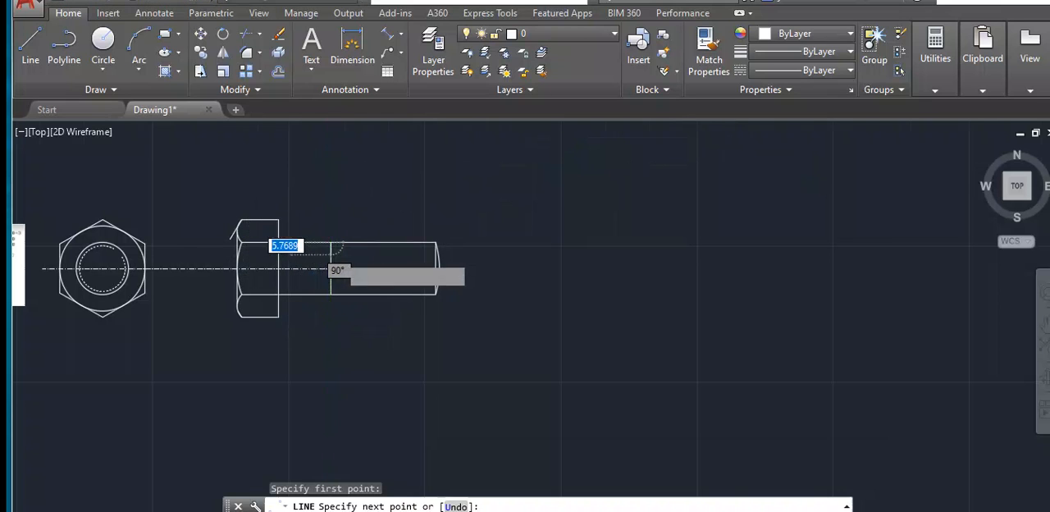
scroll(338, 254, "up", 5)
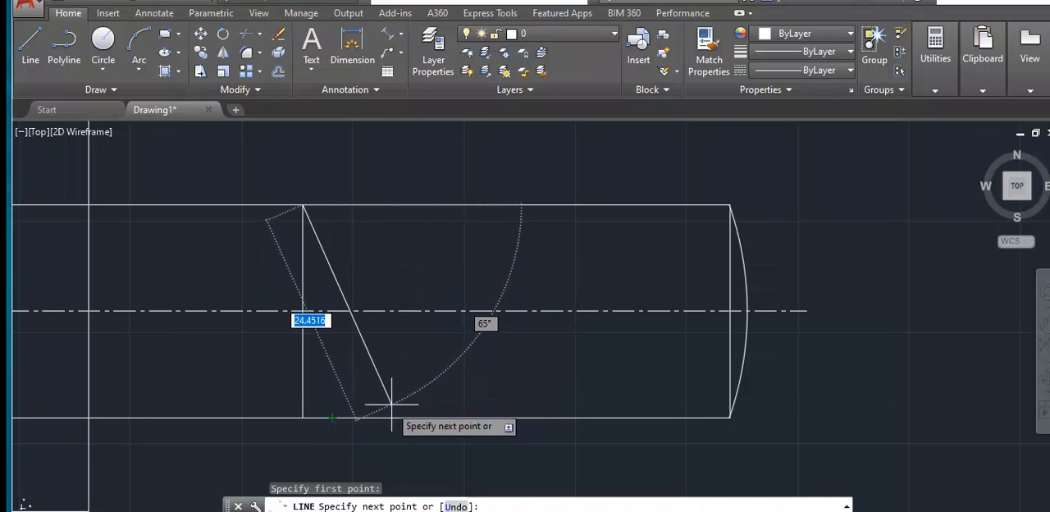
scroll(347, 417, "up", 2)
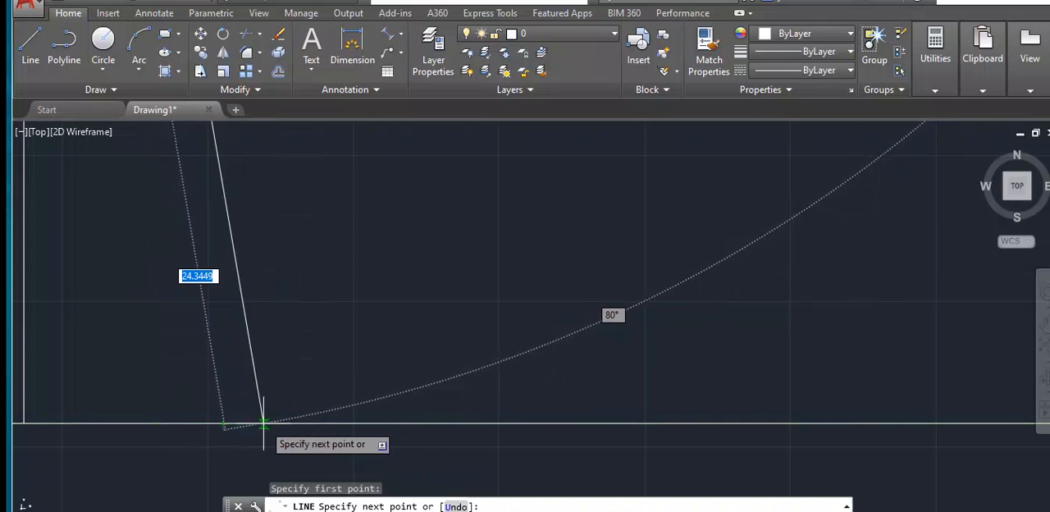
left_click(259, 425)
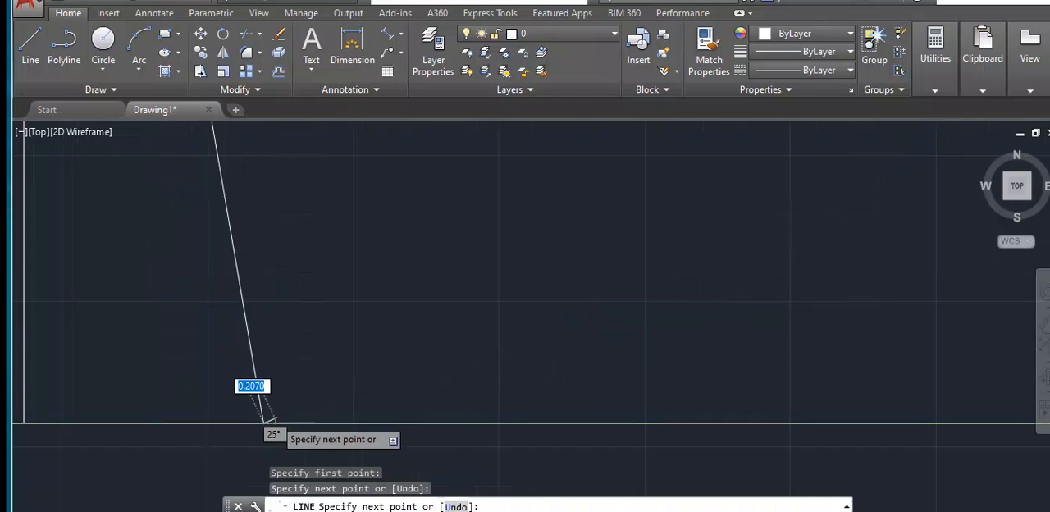
- Finish the slanted thread line as a single segment ending on the shank's lower edge
scroll(267, 416, "down", 2)
scroll(300, 398, "down", 3)
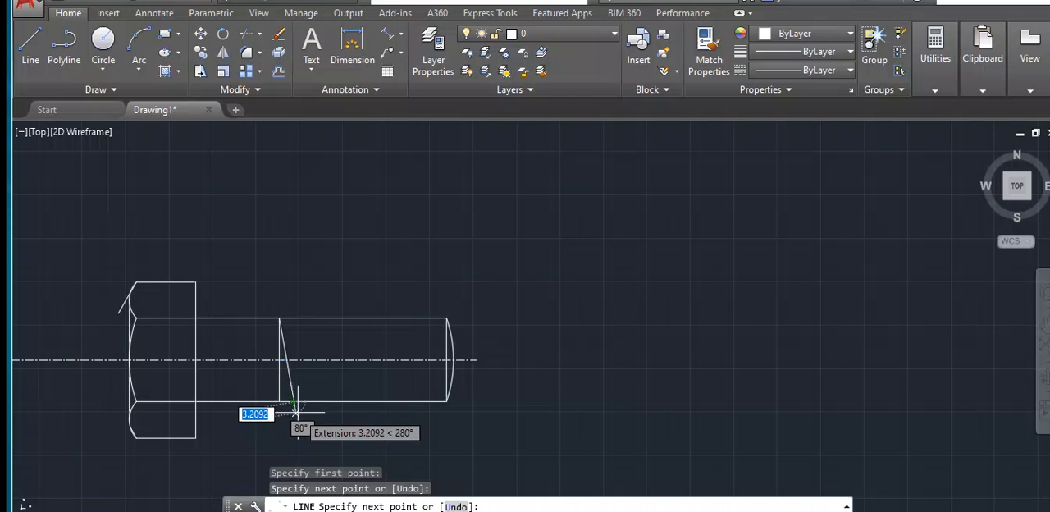
key("Return")
- Examine the long and short slanted thread lines on the bolt shank in the reference image
scroll(235, 260, "up", 6)
scroll(235, 260, "down", 4)
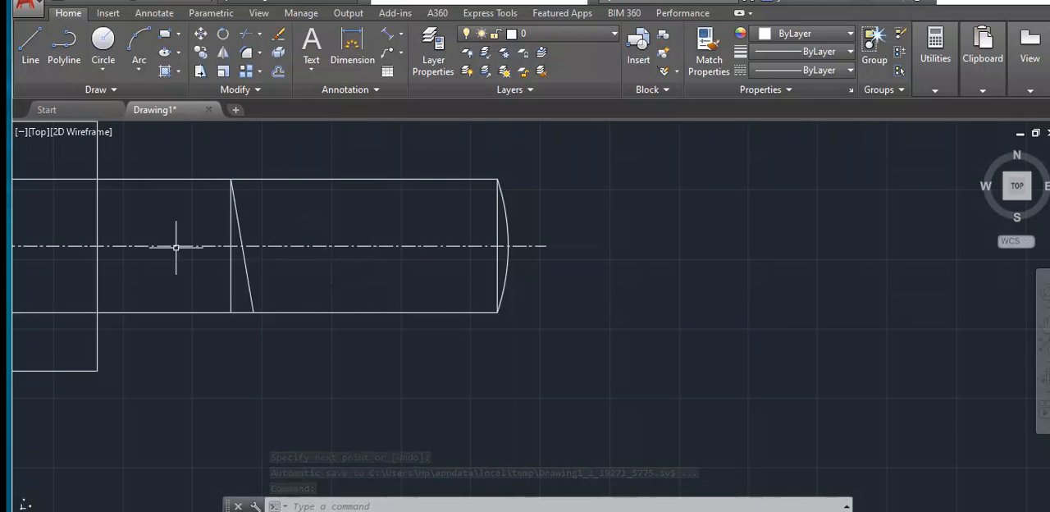
scroll(183, 243, "down", 4)
middle_click_drag(141, 330, 516, 351)
scroll(187, 211, "up", 2)
scroll(387, 282, "up", 4)
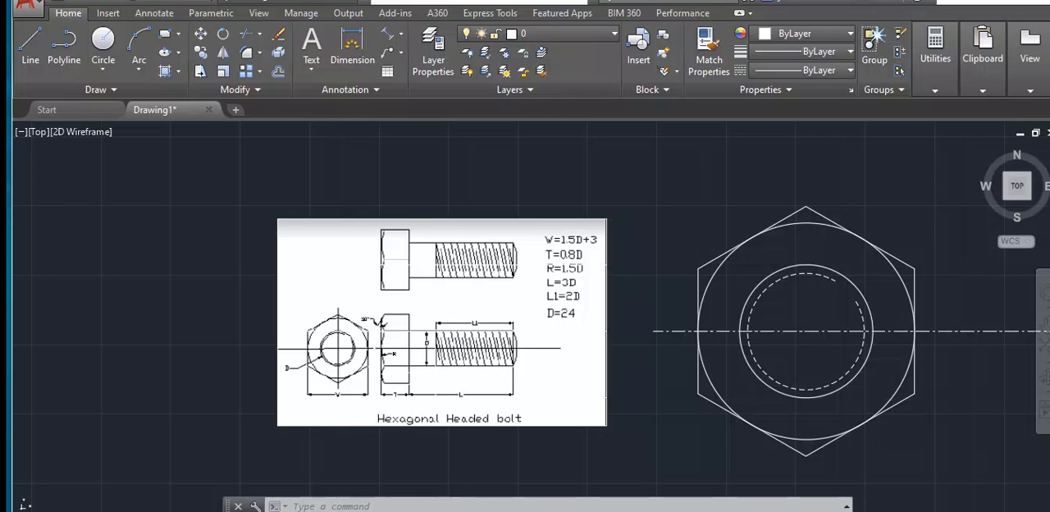
scroll(436, 364, "up", 6)
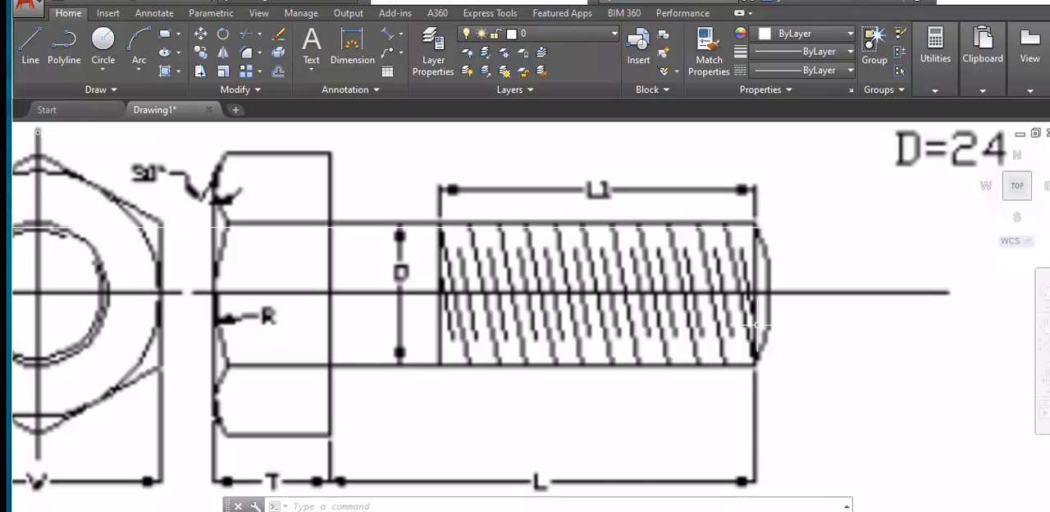
scroll(755, 325, "down", 10)
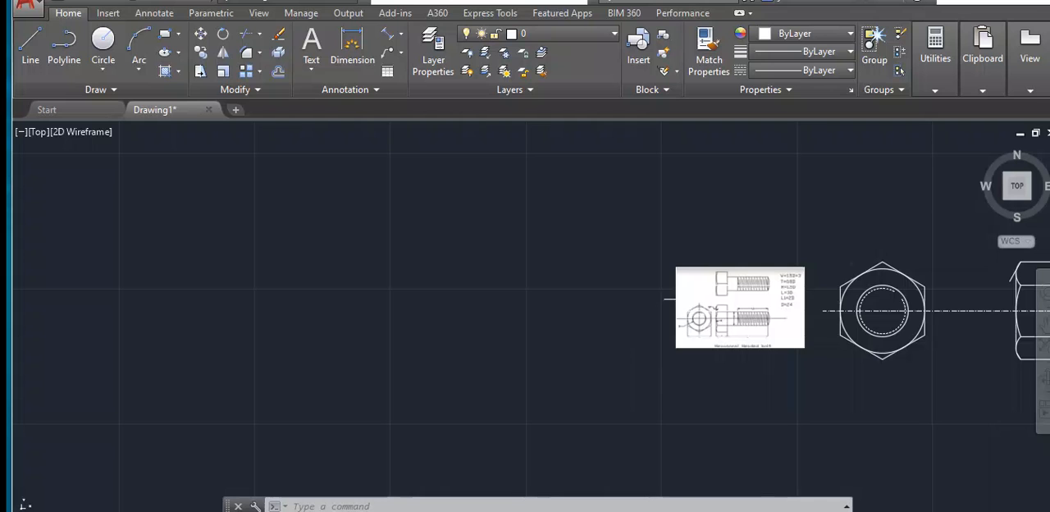
scroll(930, 417, "down", 2)
middle_click_drag(930, 417, 468, 364)
scroll(559, 280, "up", 2)
scroll(597, 310, "up", 4)
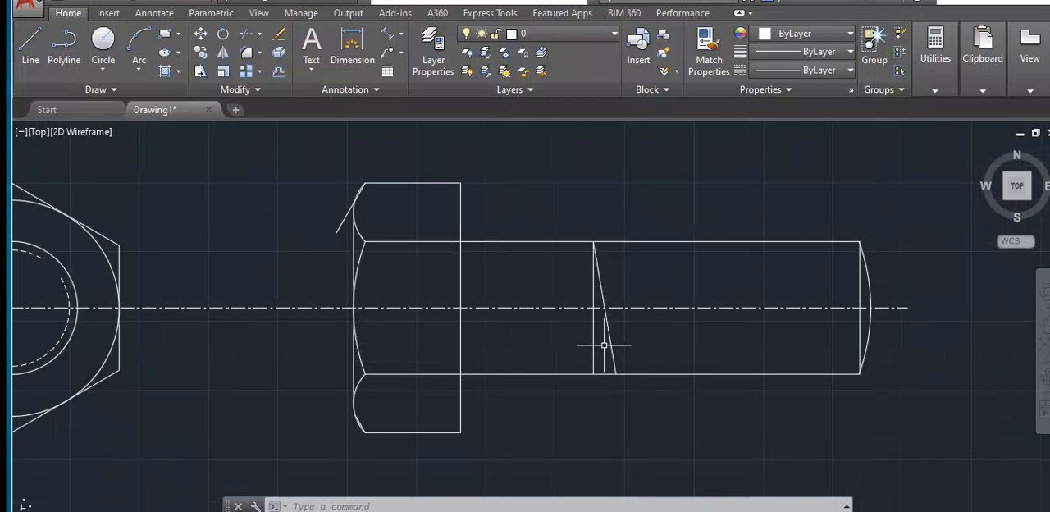
- Create a rectangular array from the slanted thread line at the start of the shank's threaded part
type("ar")
key("Return")
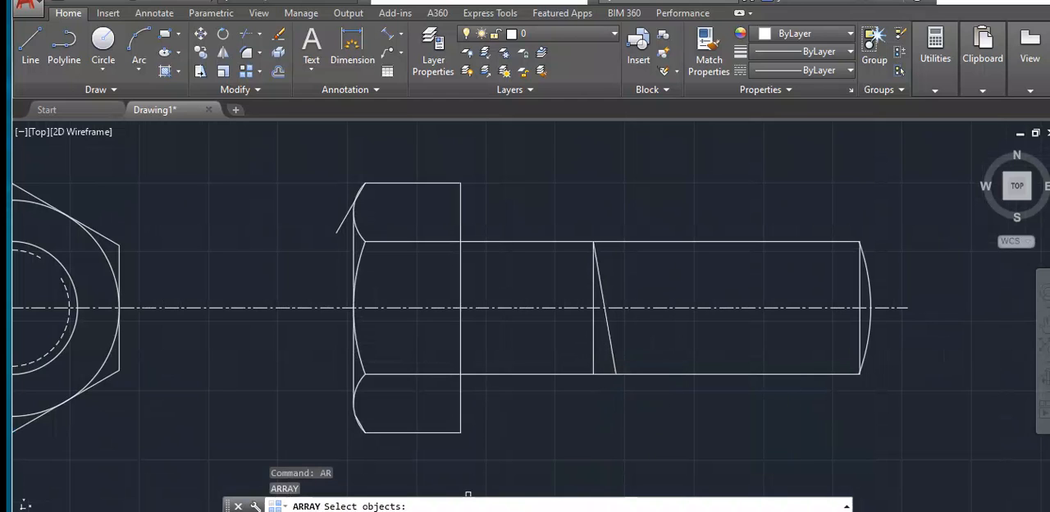
left_click(611, 343)
key("Return")
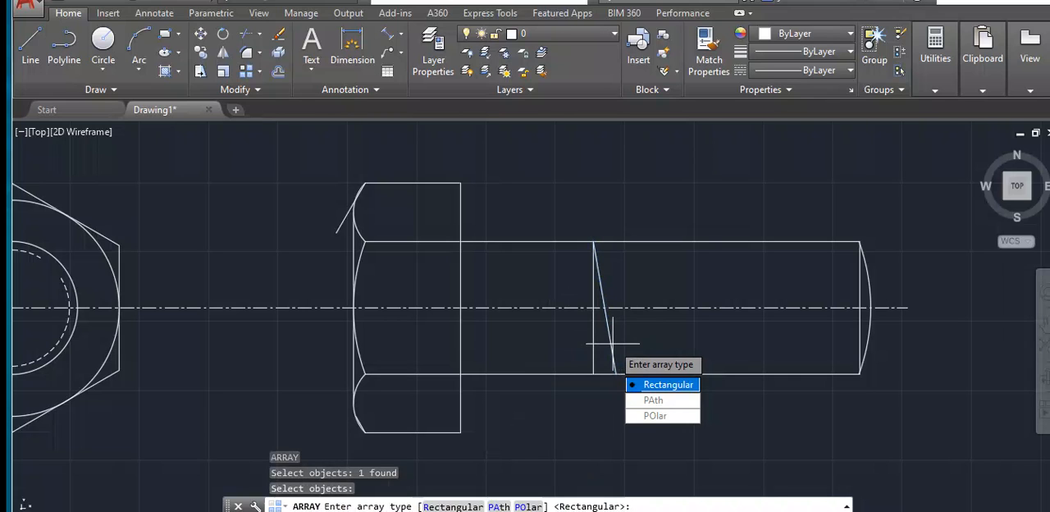
type("r")
key("Return")
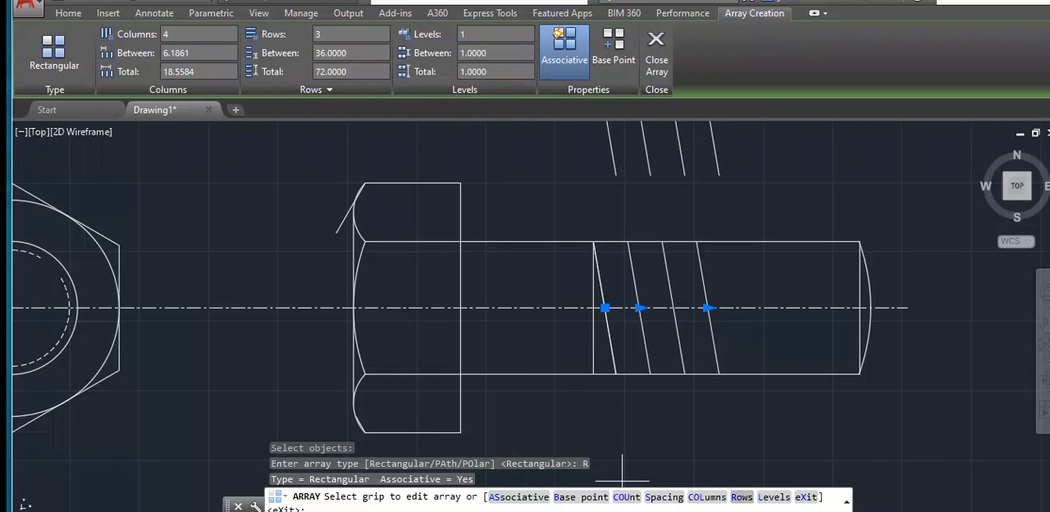
- Set the thread line array to 1 row, accepting the default row spacing and elevation
type("r")
key("Return")
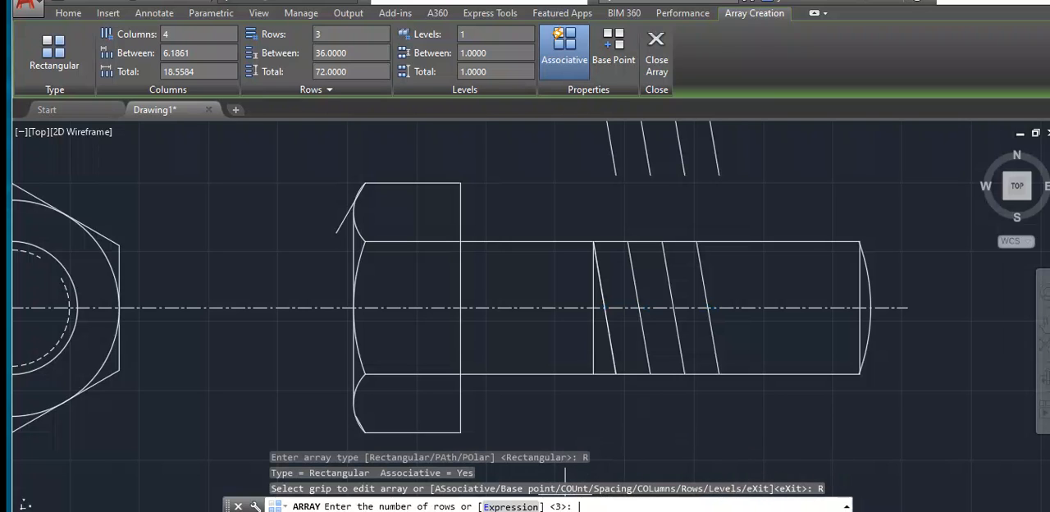
type("1")
key("Return")
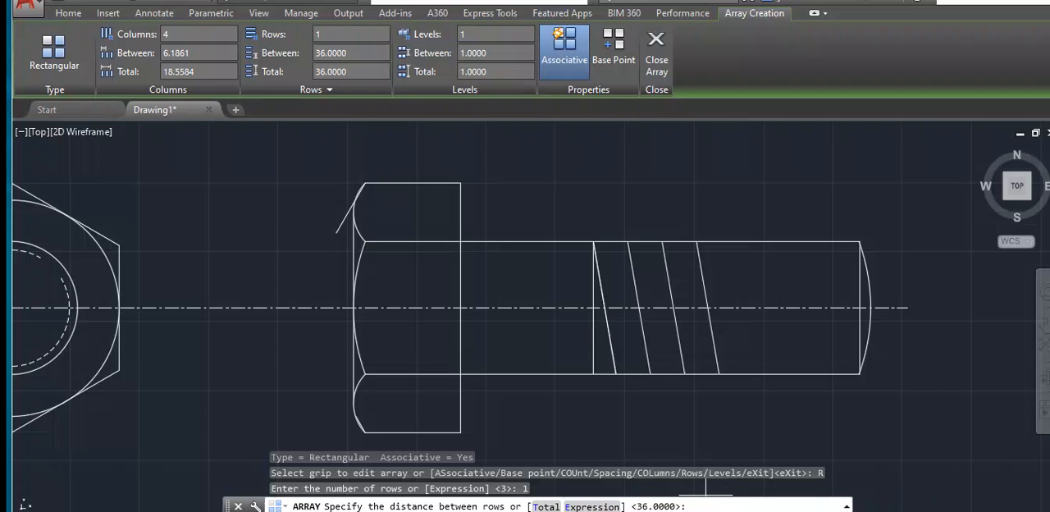
key("Return")
key("Return")
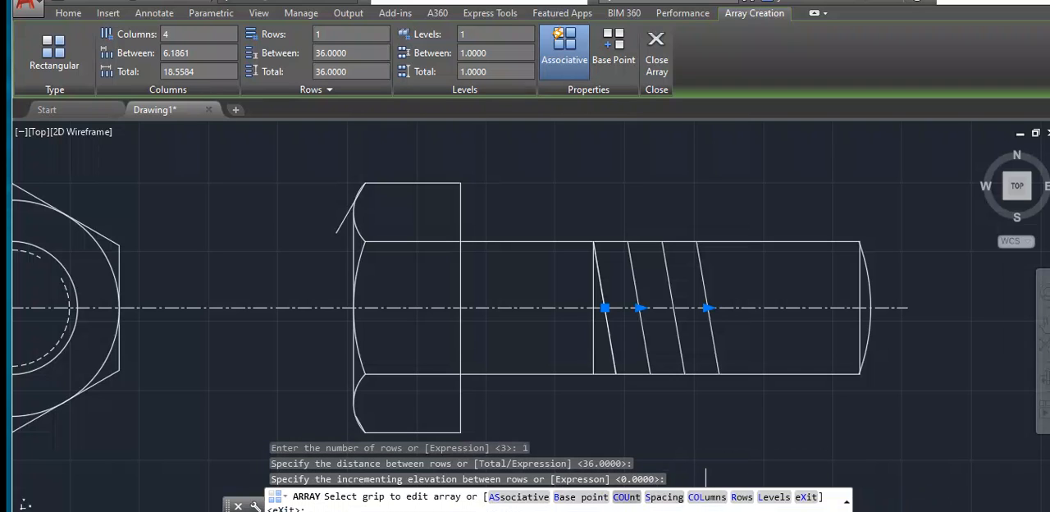
- Set the thread line array to 11 columns spaced 4.3636 apart and end the array editing
left_click(707, 497)
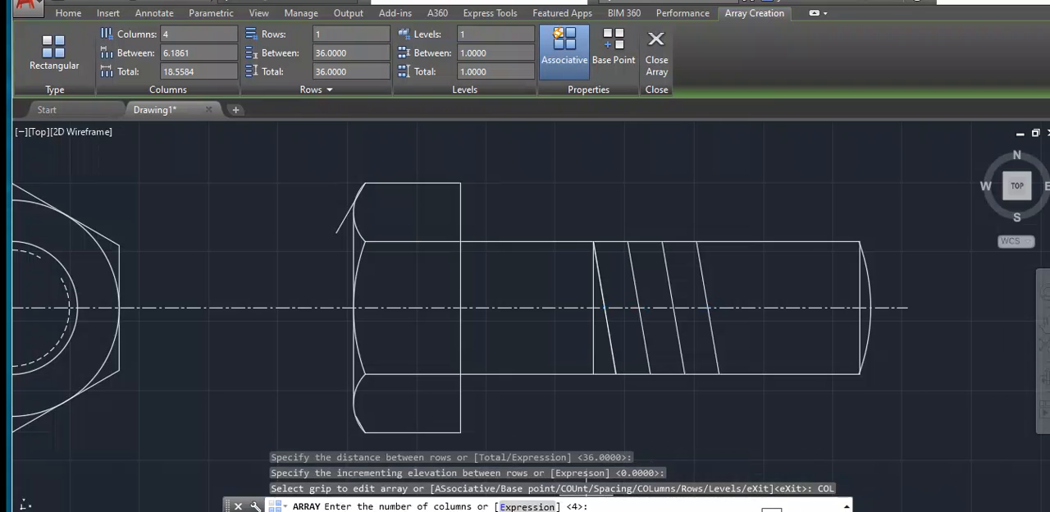
type("11")
key("Return")
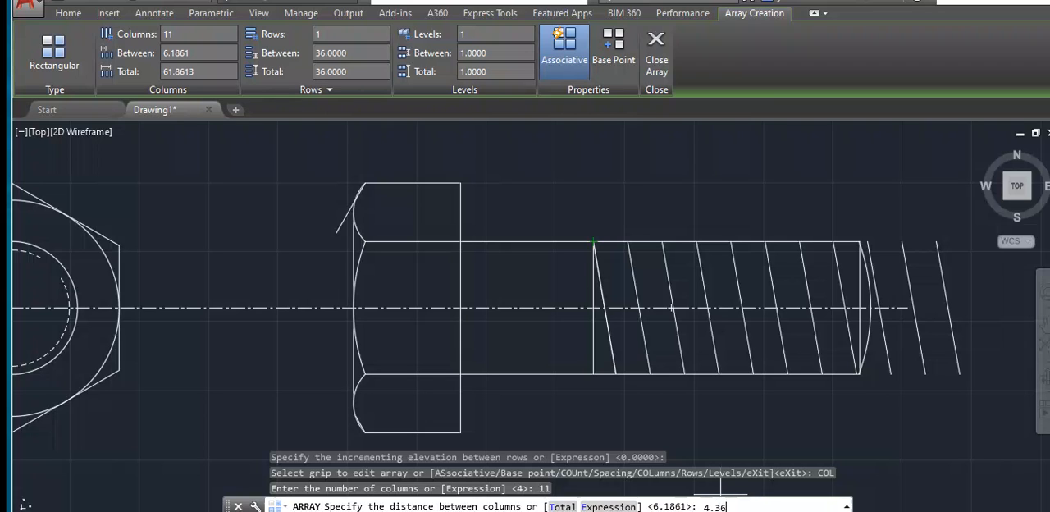
key("Return")
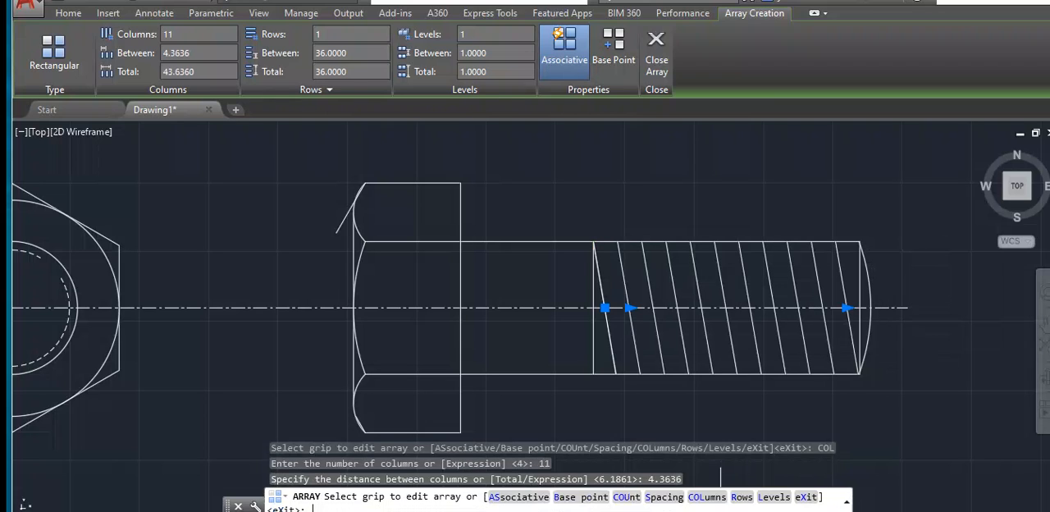
scroll(836, 336, "up", 2)
scroll(840, 339, "down", 2)
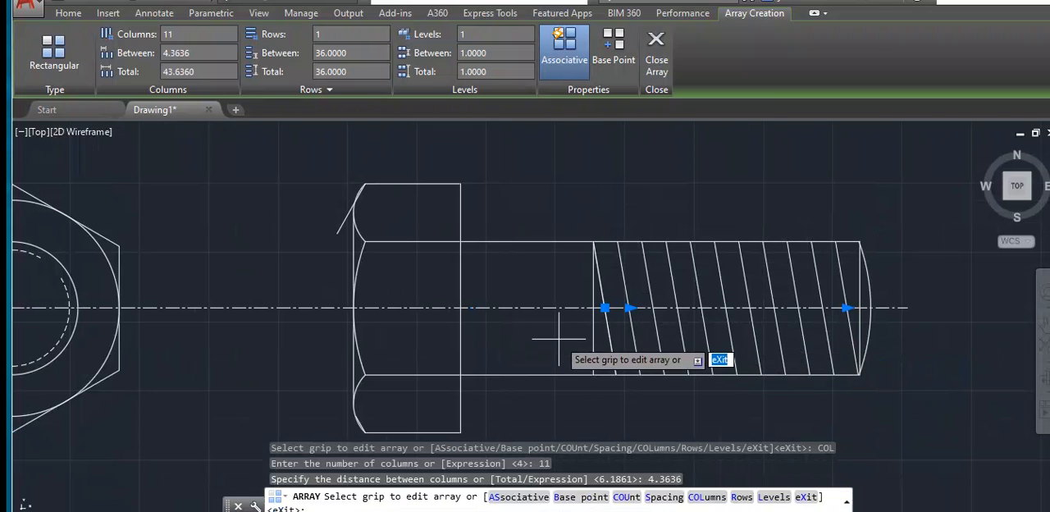
key("Escape")
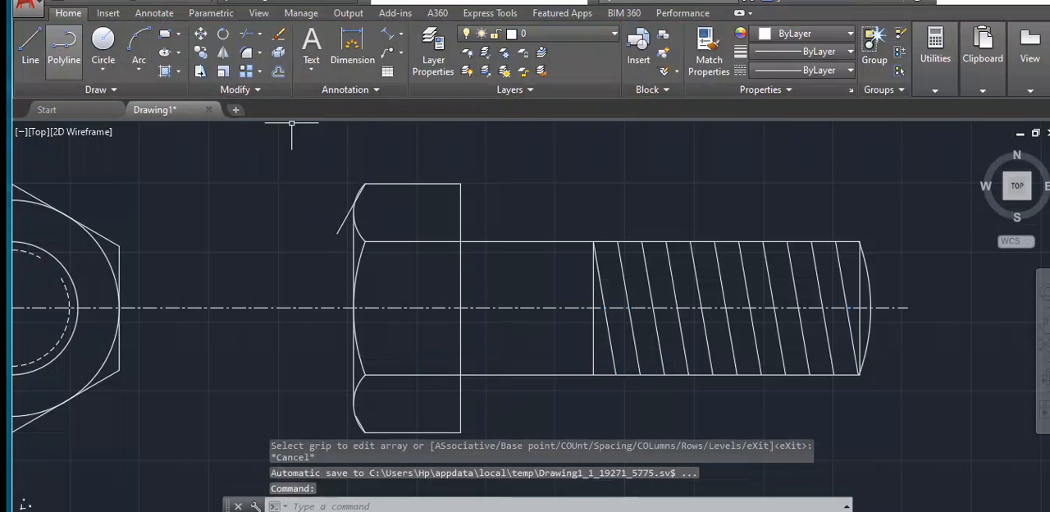
- Draw a short line about 10.26 long from the thread-start line, just above the centre line, downward parallel to the slanted thread lines
left_click(30, 45)
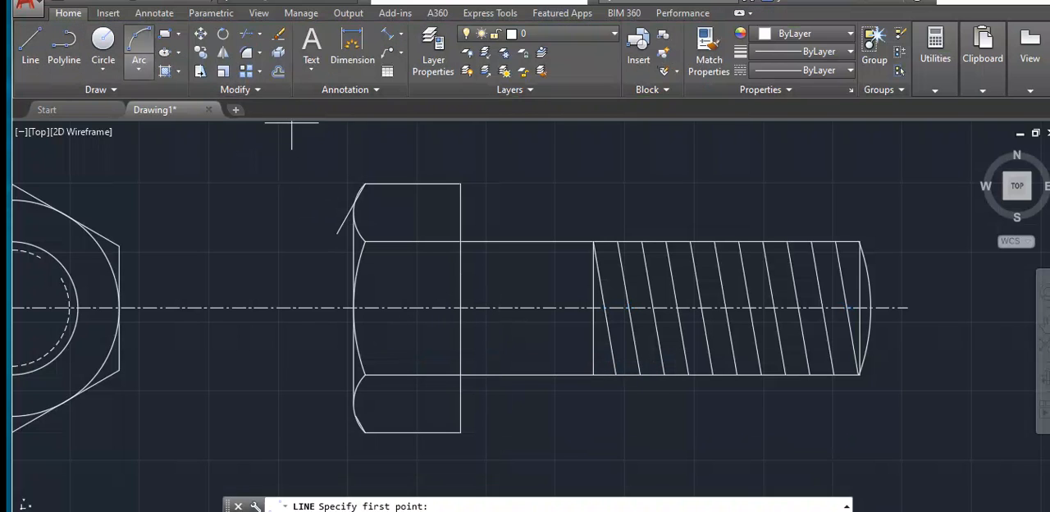
left_click(592, 294)
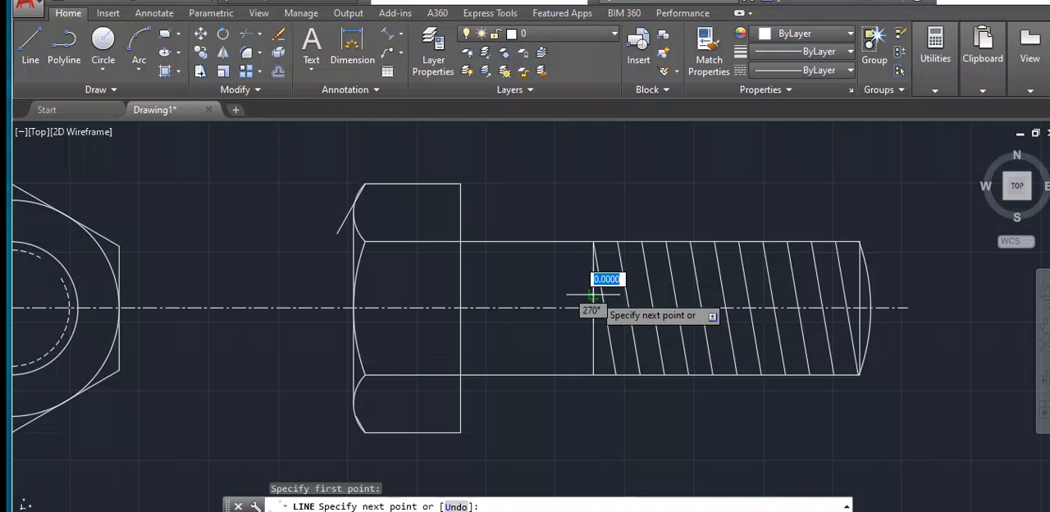
left_click(602, 351)
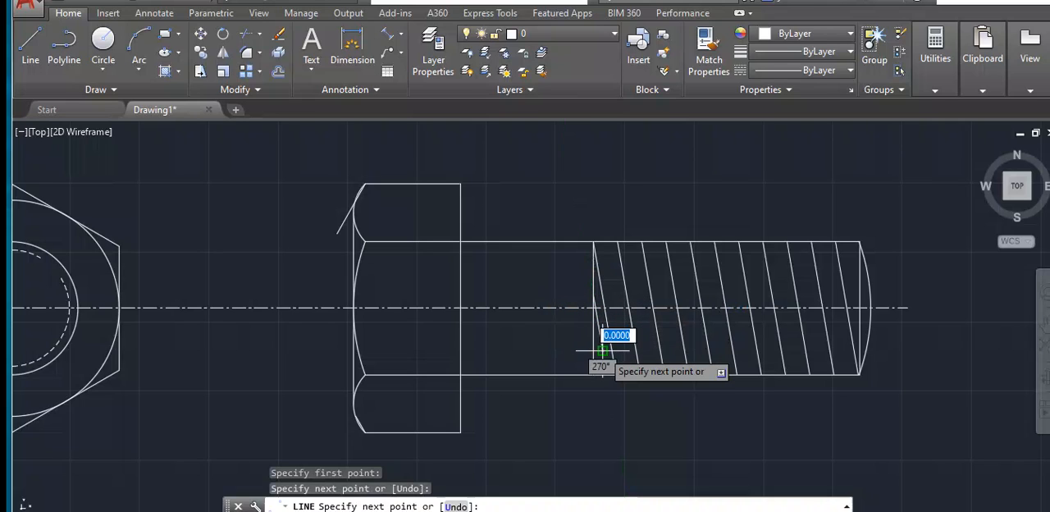
key("Return")
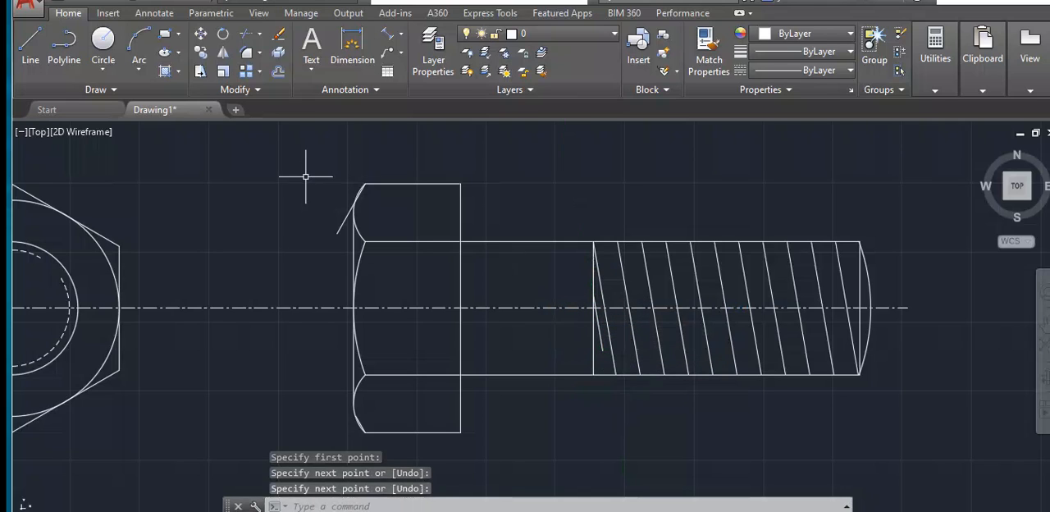
- With Ortho on, draw a horizontal guide line from the short slanted line's lower end to the vertical line at the shank's end
key("Return")
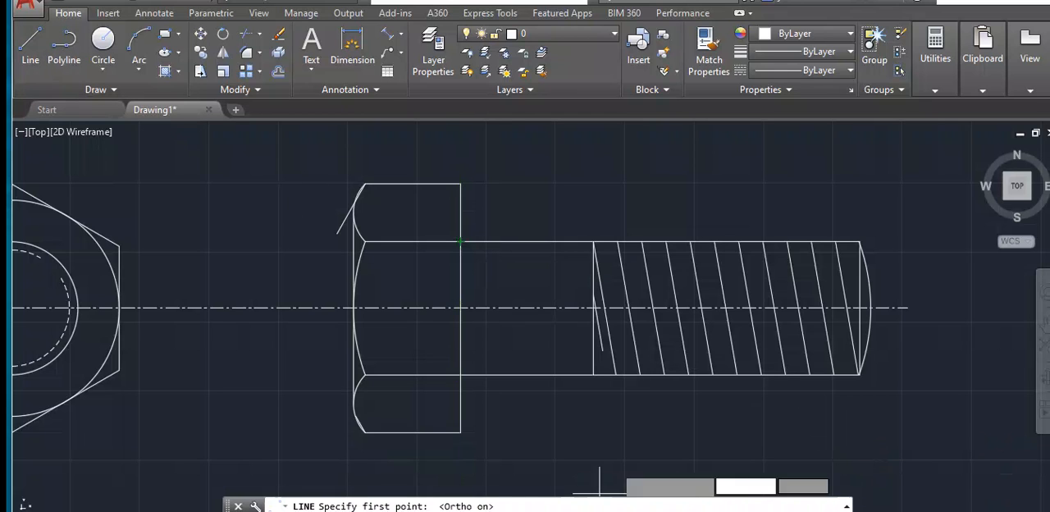
left_click(602, 351)
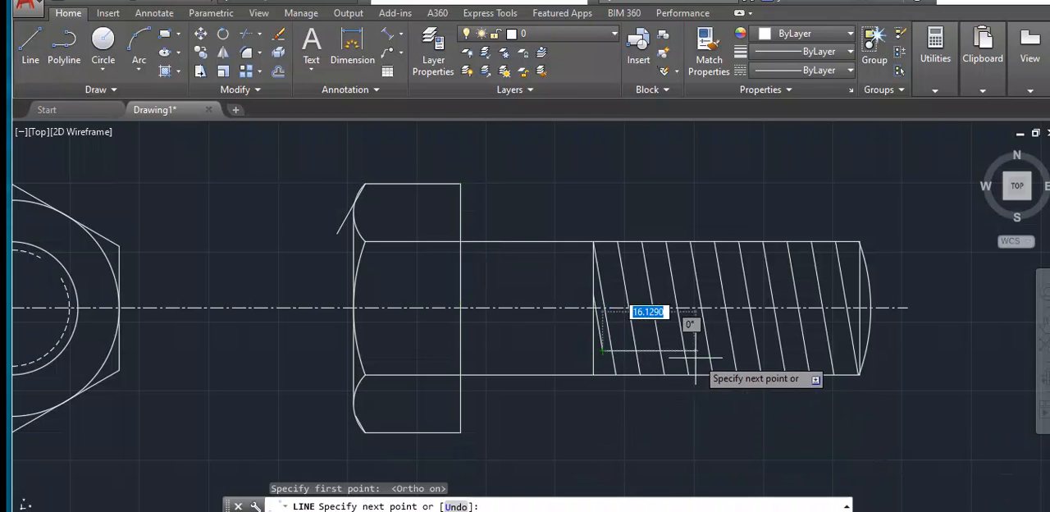
left_click(857, 351)
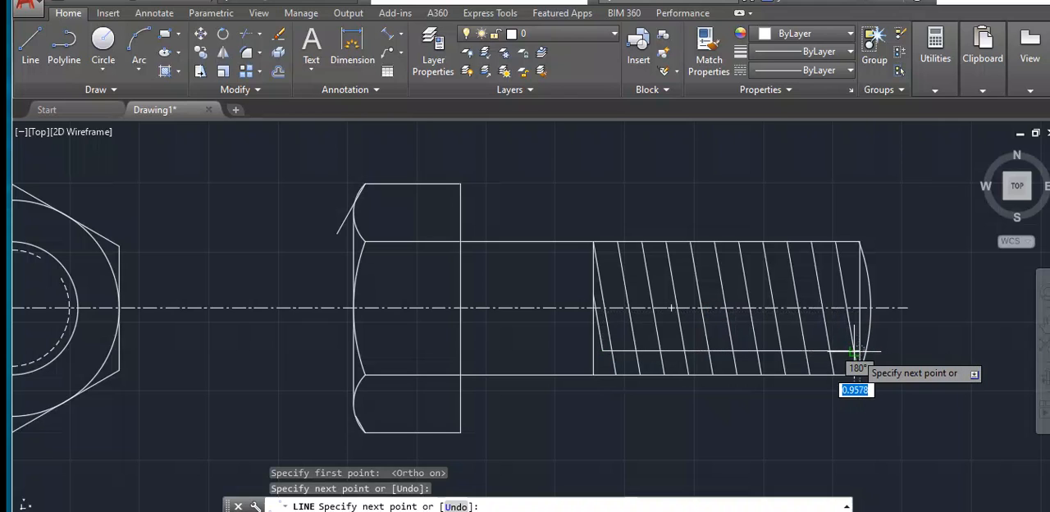
key("Return")
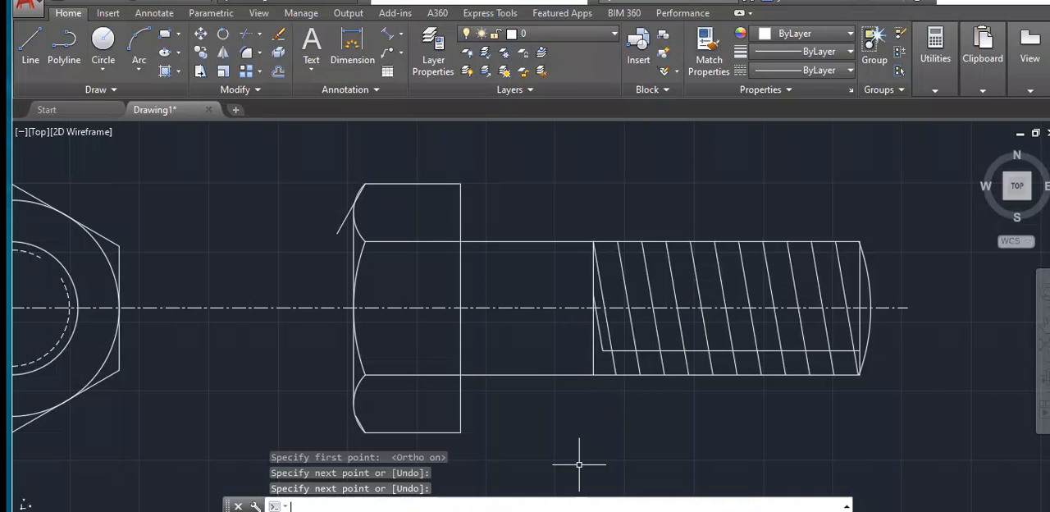
- Copy the short slanted line by its lower end along the horizontal guide line into the first four gaps between the long thread lines
type("co")
key("Return")
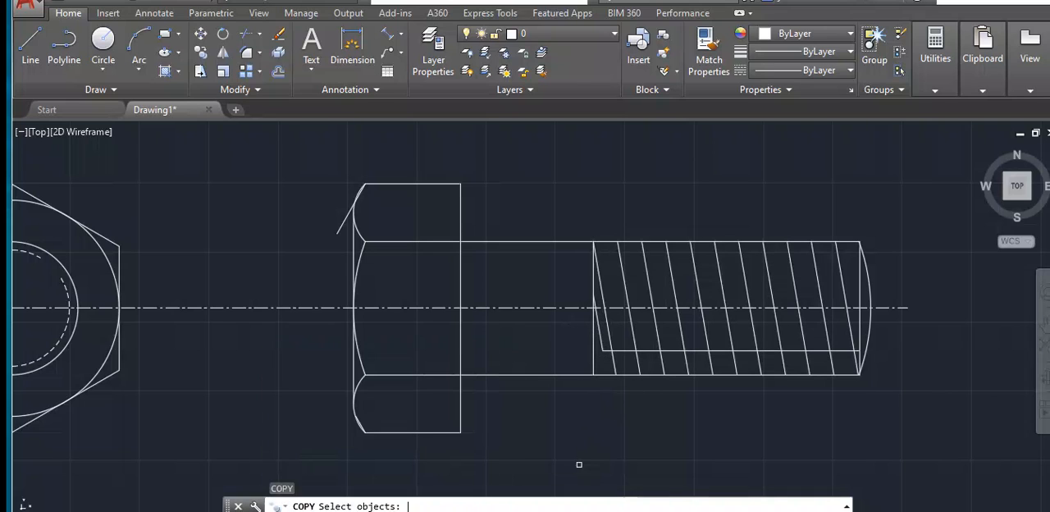
left_click(599, 334)
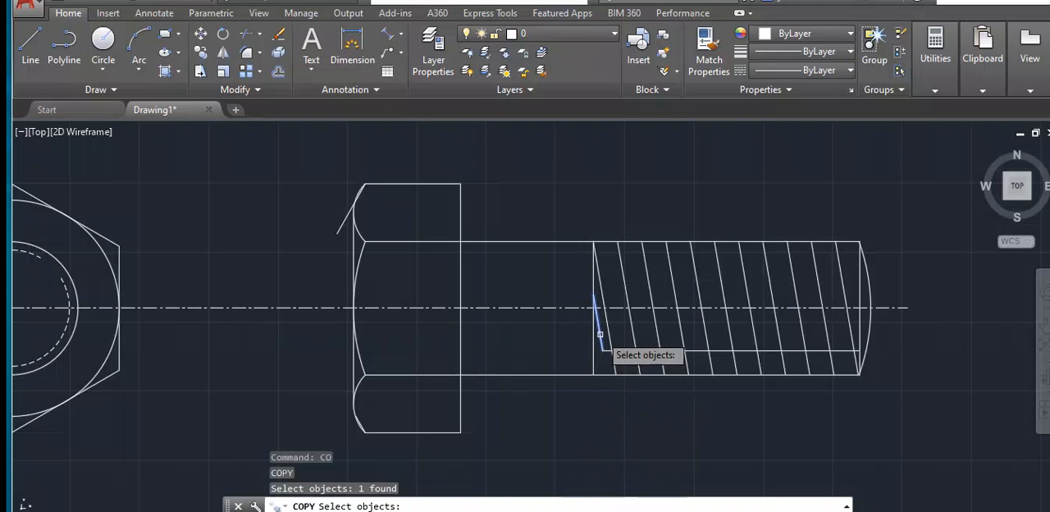
key("Return")
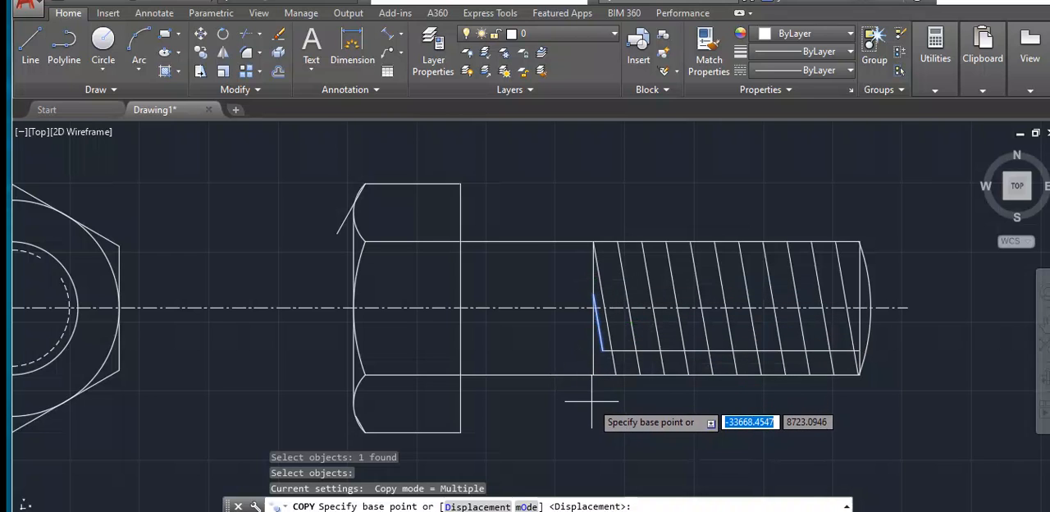
left_click(603, 351)
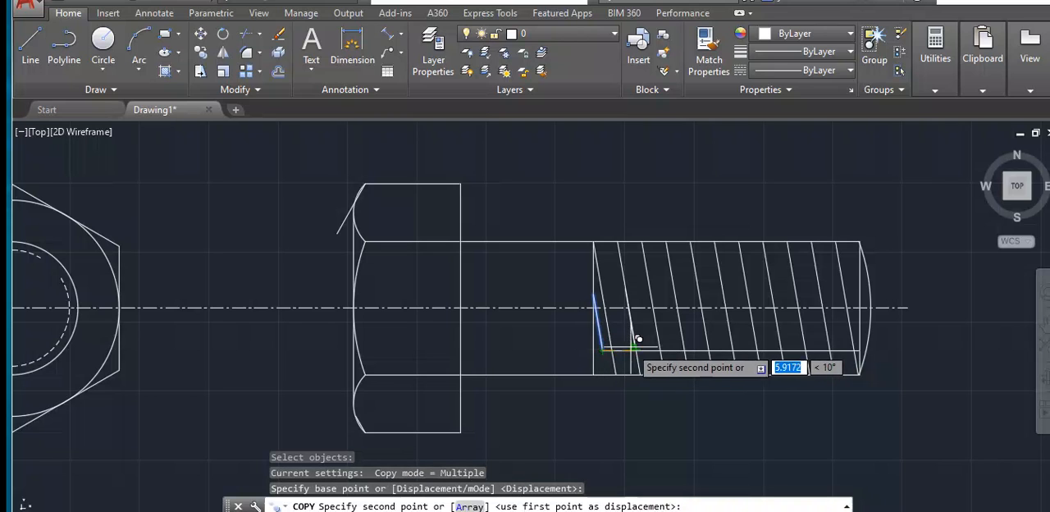
scroll(625, 346, "up", 4)
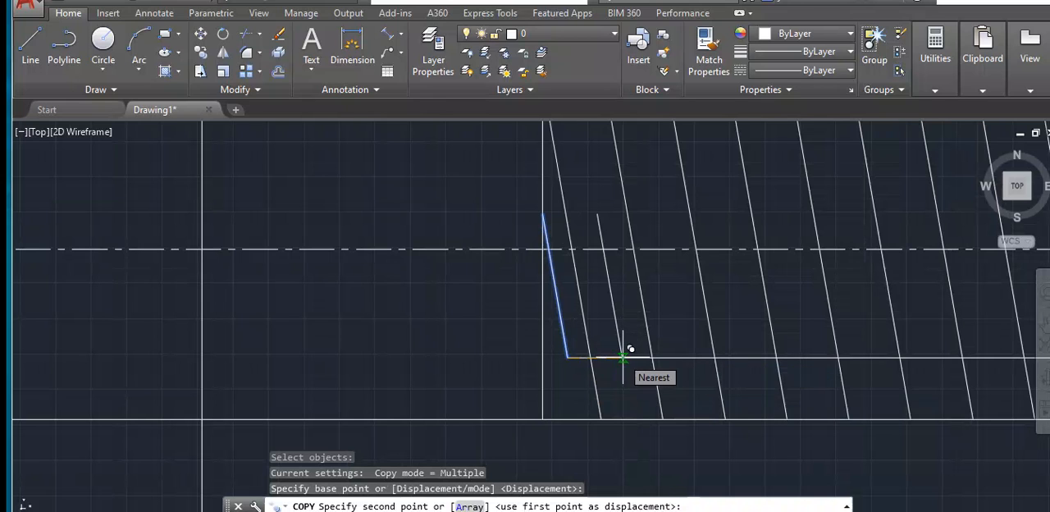
left_click(623, 357)
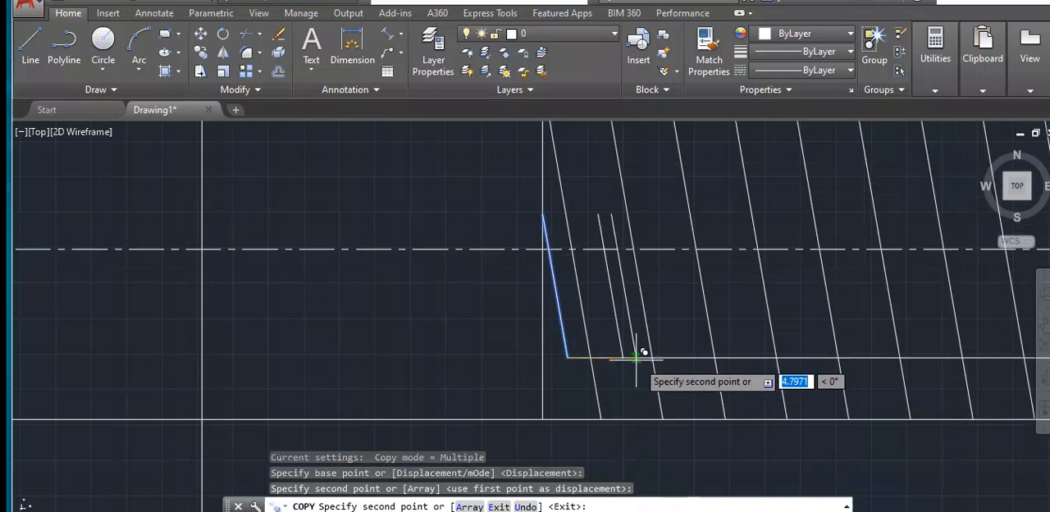
left_click(683, 357)
left_click(743, 357)
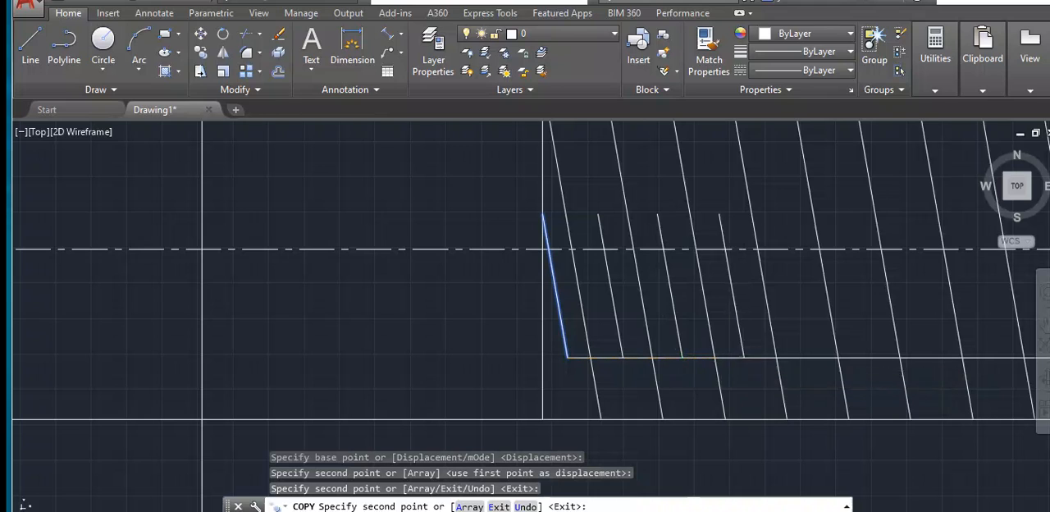
left_click(809, 356)
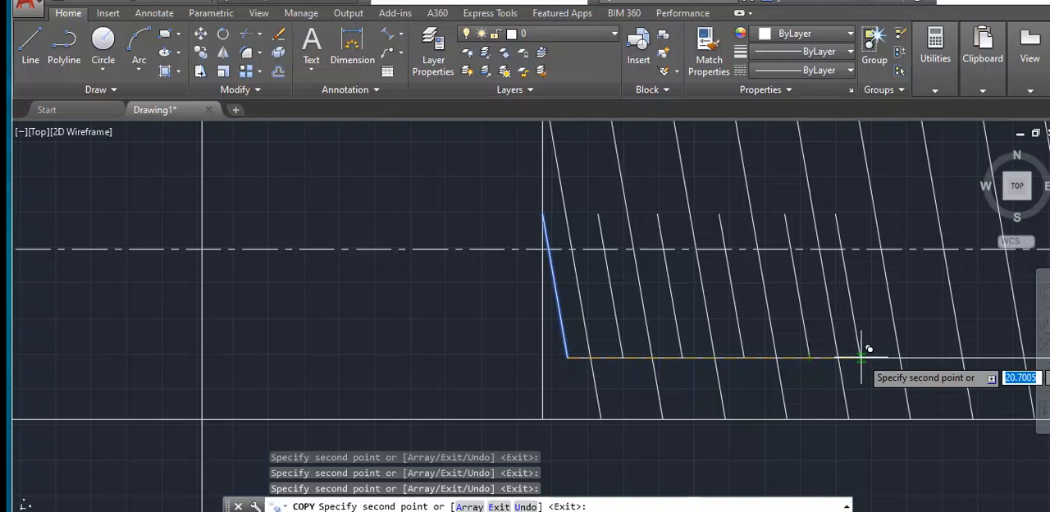
- Copy the short slanted line into the remaining gaps toward the shank's end, then with Ortho off place a copy ending on the vertical end line
scroll(868, 355, "down", 1)
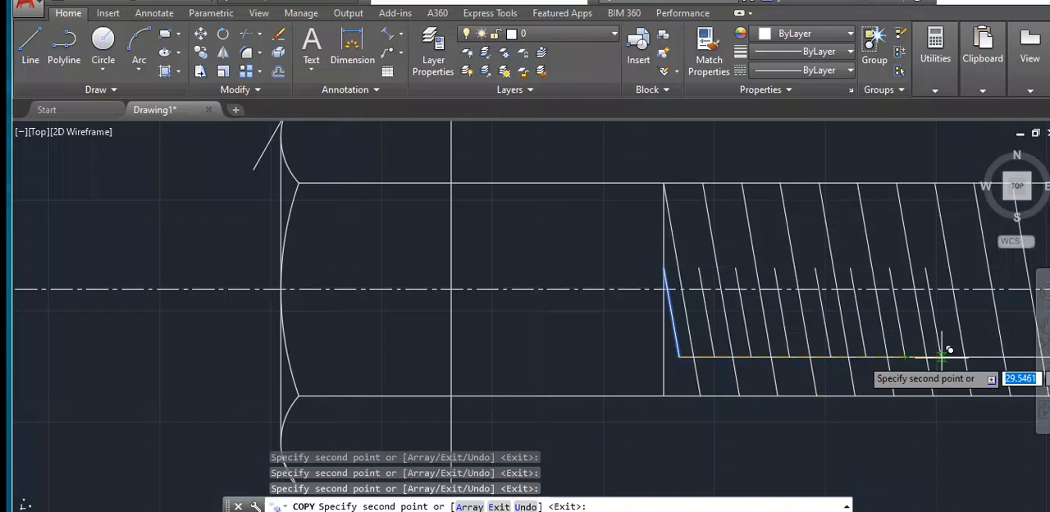
scroll(951, 350, "down", 4)
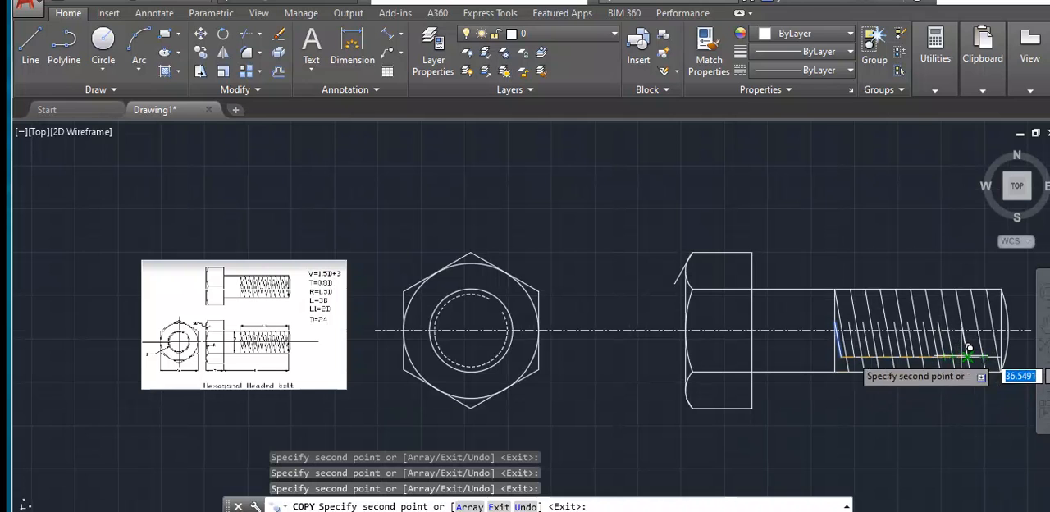
scroll(968, 351, "up", 4)
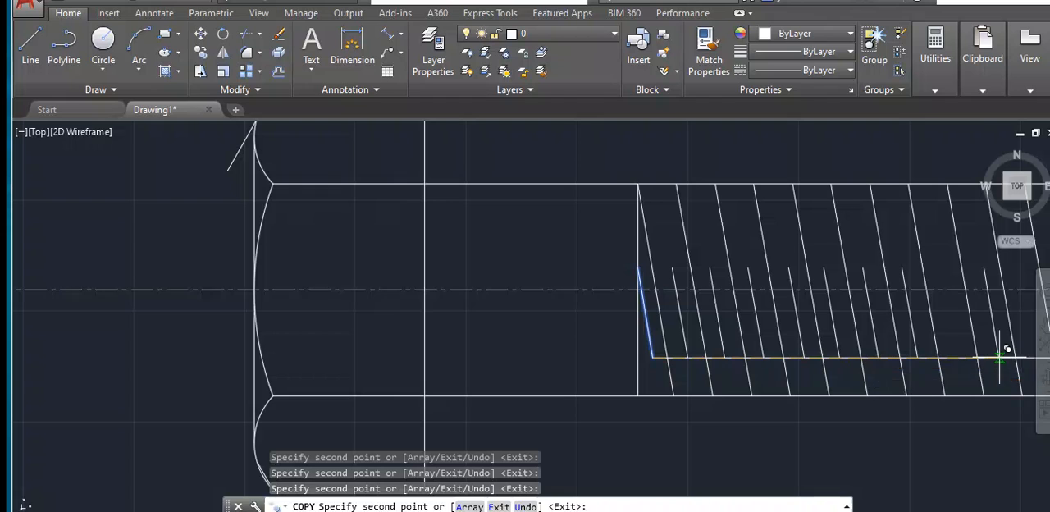
scroll(988, 352, "down", 2)
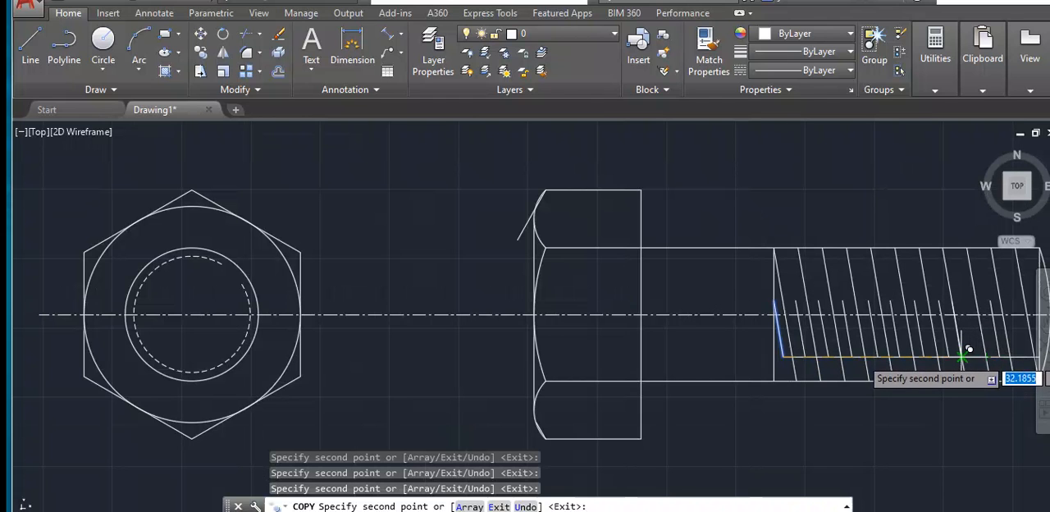
scroll(983, 348, "down", 4)
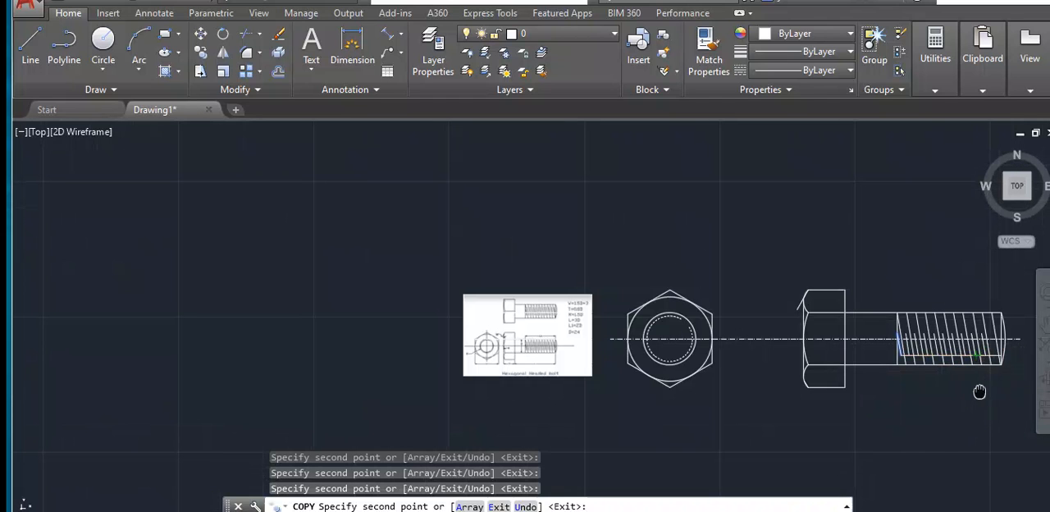
middle_click_drag(981, 391, 846, 391)
scroll(841, 361, "up", 5)
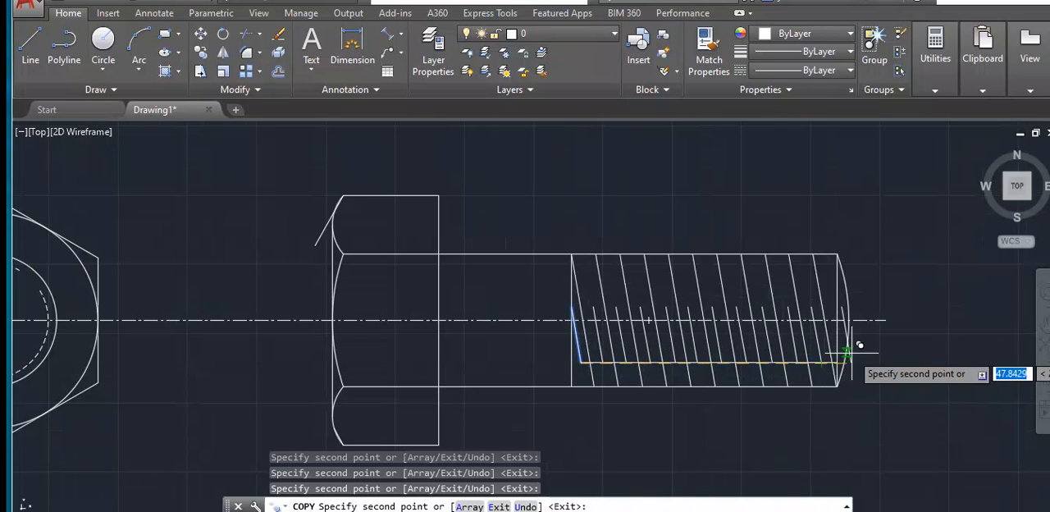
scroll(840, 326, "up", 6)
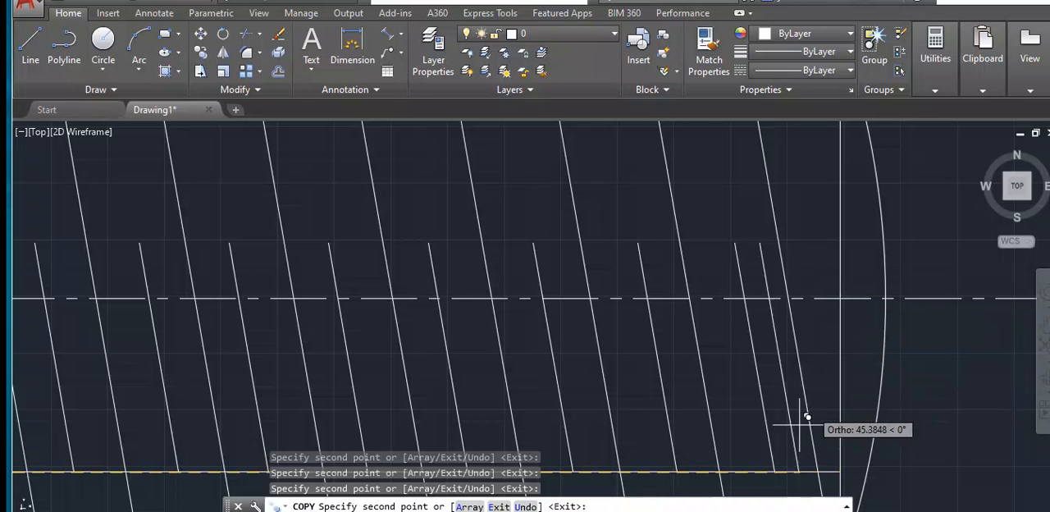
key("F8")
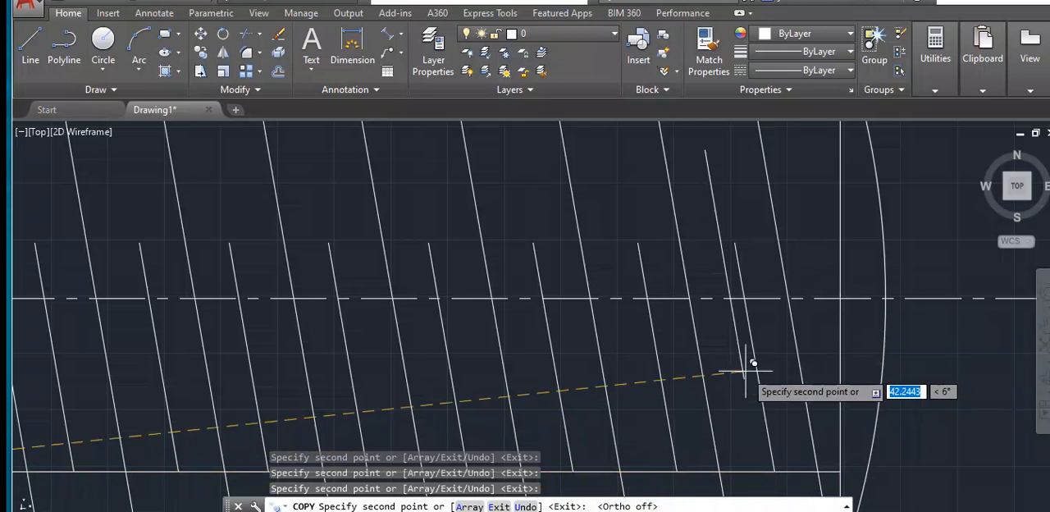
left_click(841, 356)
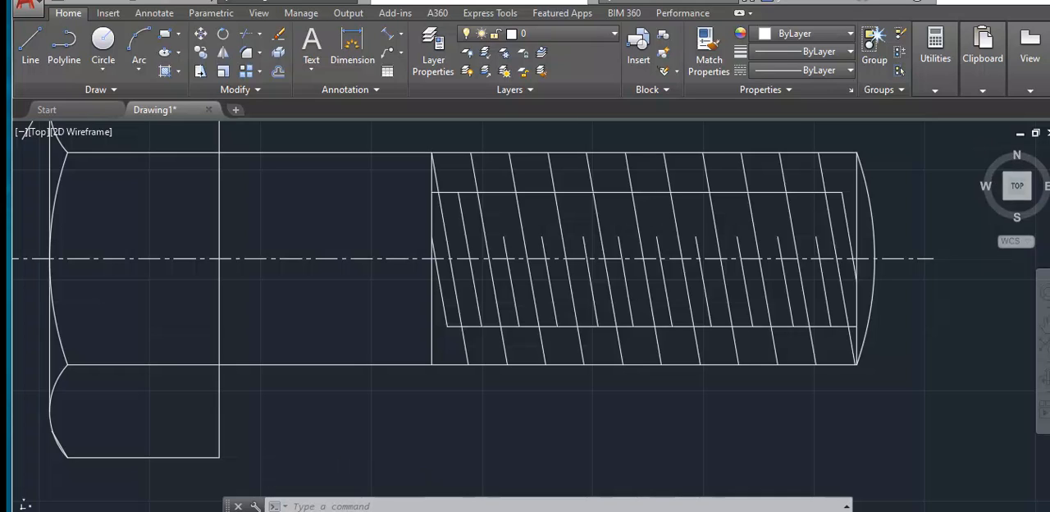
- Stretch the upper ends of the short slanted lines to the upper horizontal guide line, keeping them parallel to the long thread lines
left_click(817, 245)
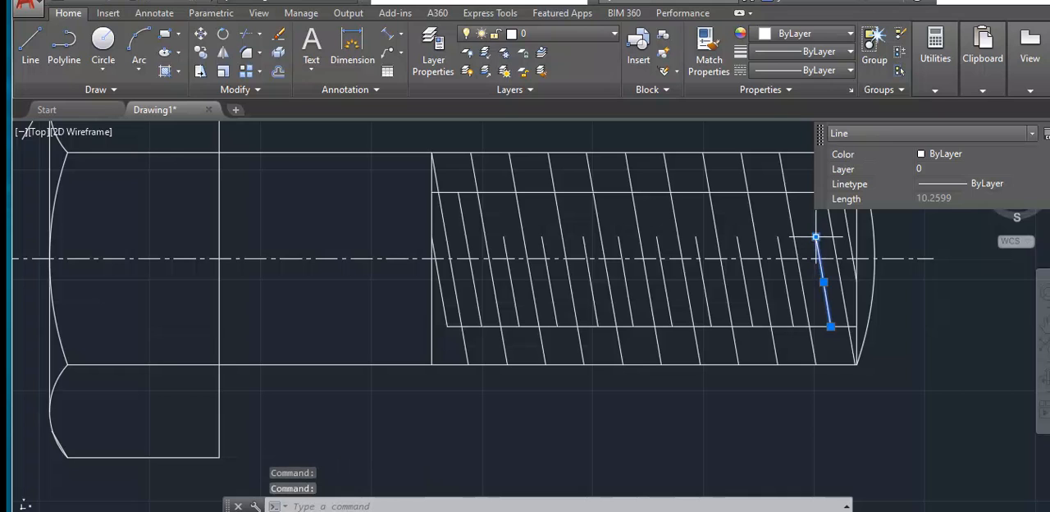
left_click(816, 237)
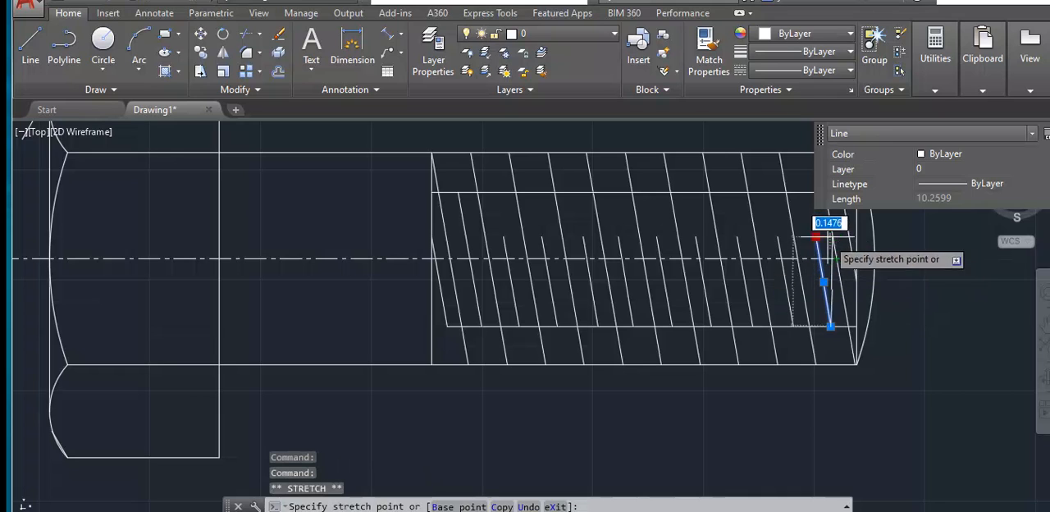
left_click(808, 191)
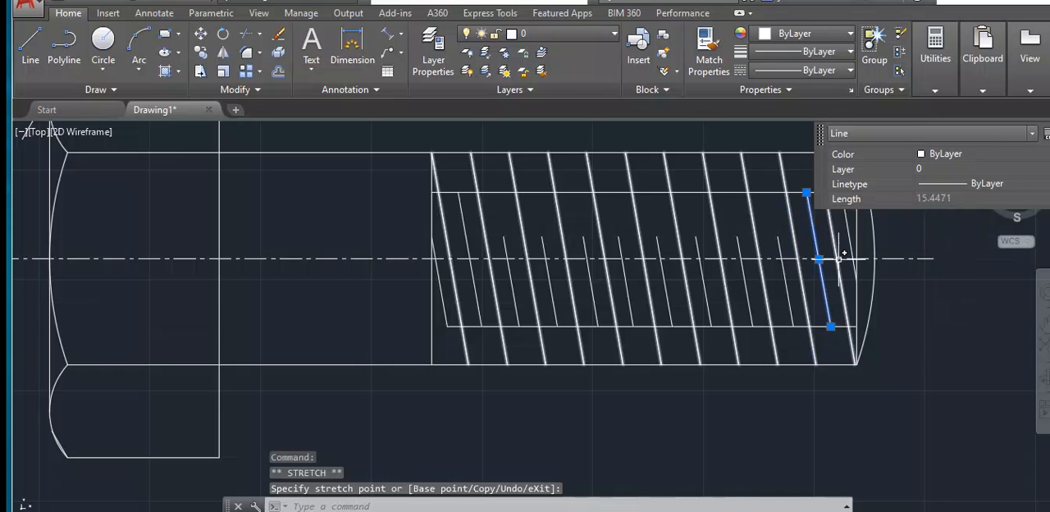
key("Escape")
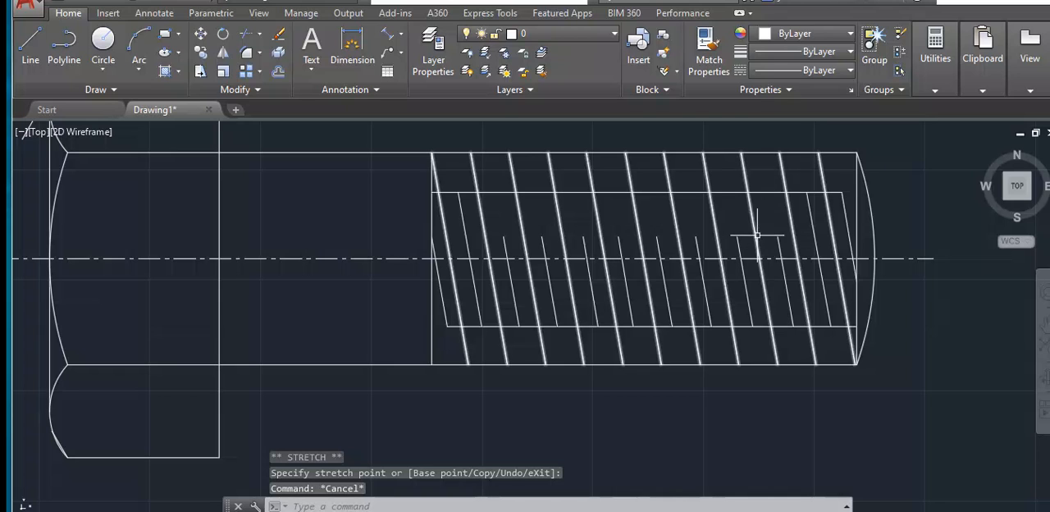
left_click(982, 51)
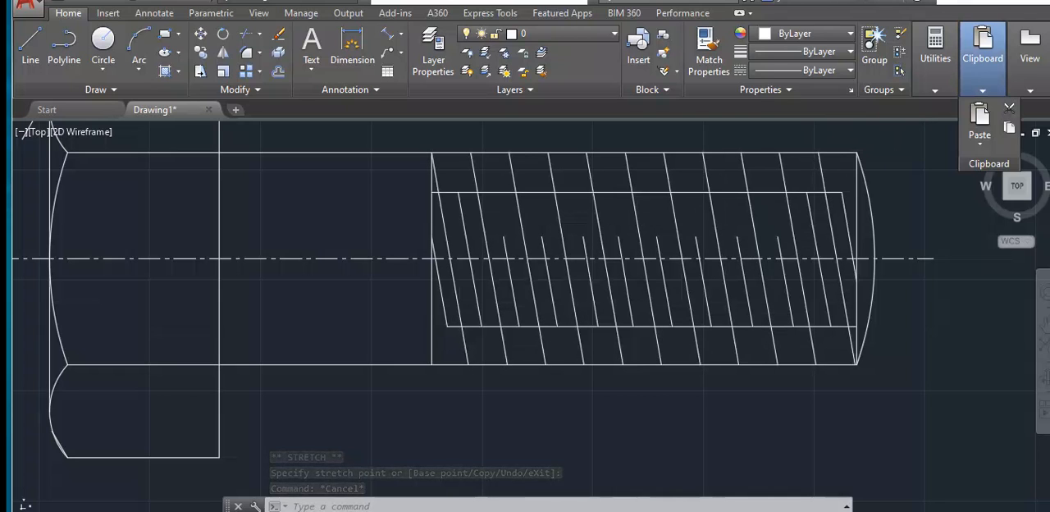
key("Escape")
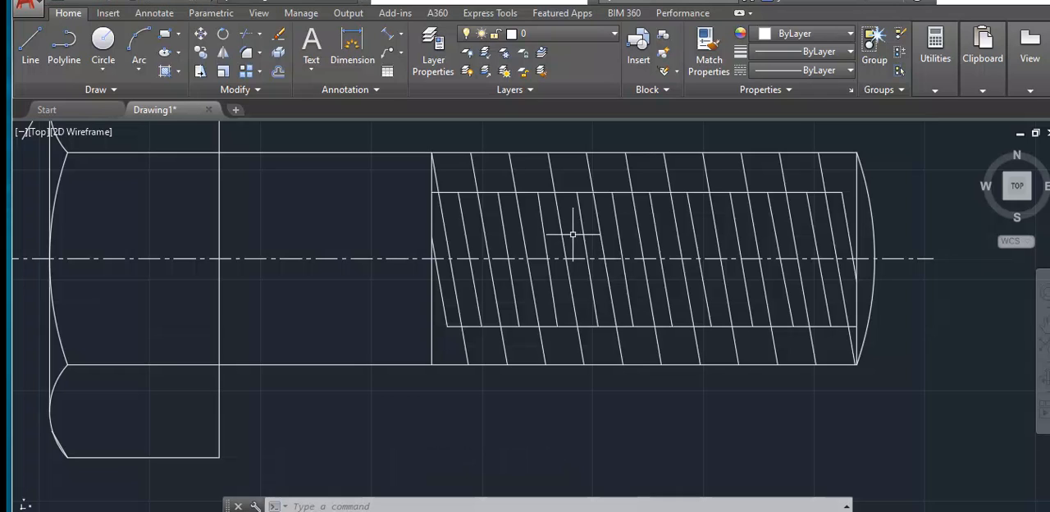
- Erase the upper and lower horizontal guide lines inside the threaded part of the shank
left_click(532, 192)
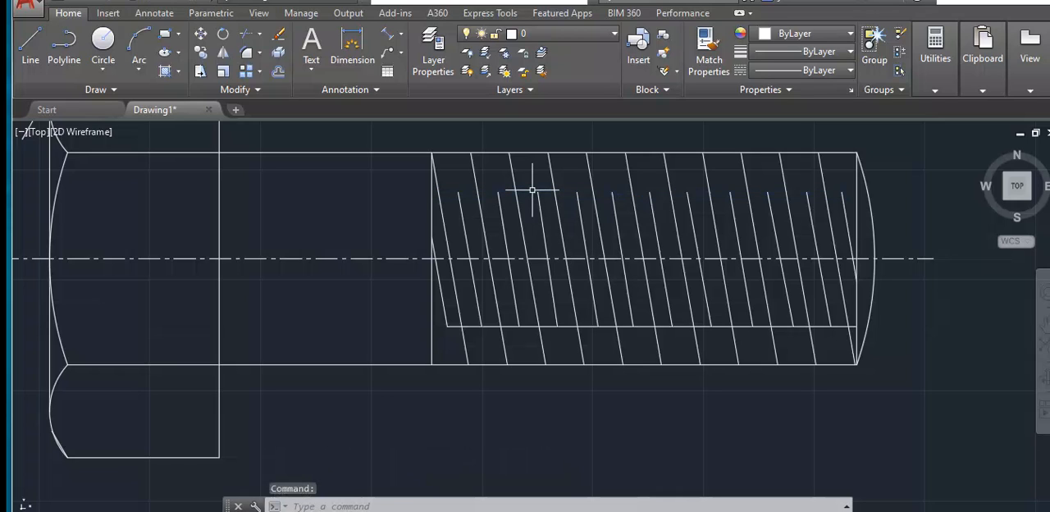
key("Delete")
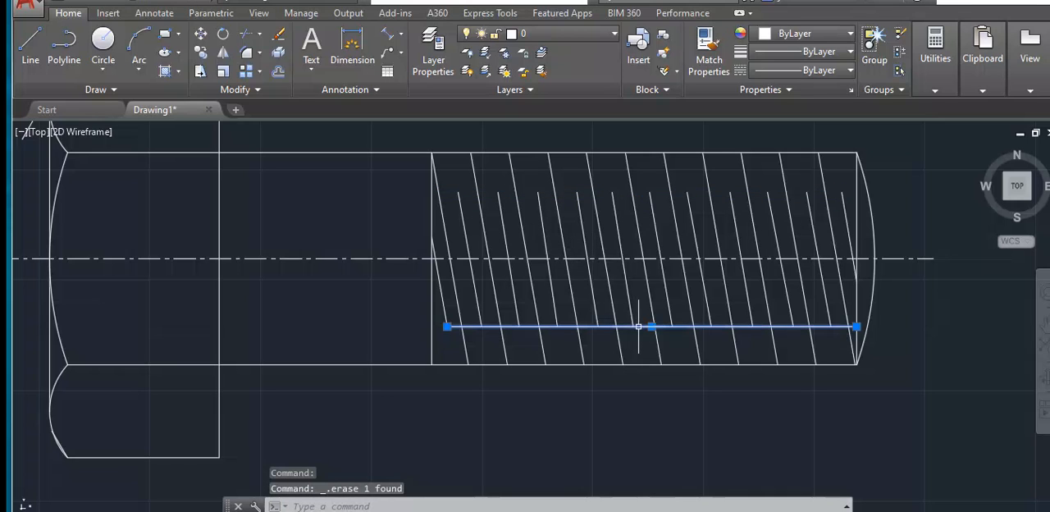
left_click(638, 327)
key("Delete")
- Compare the hexagon view and the threaded side view of the bolt with the reference image and its dimensions
scroll(638, 324, "down", 4)
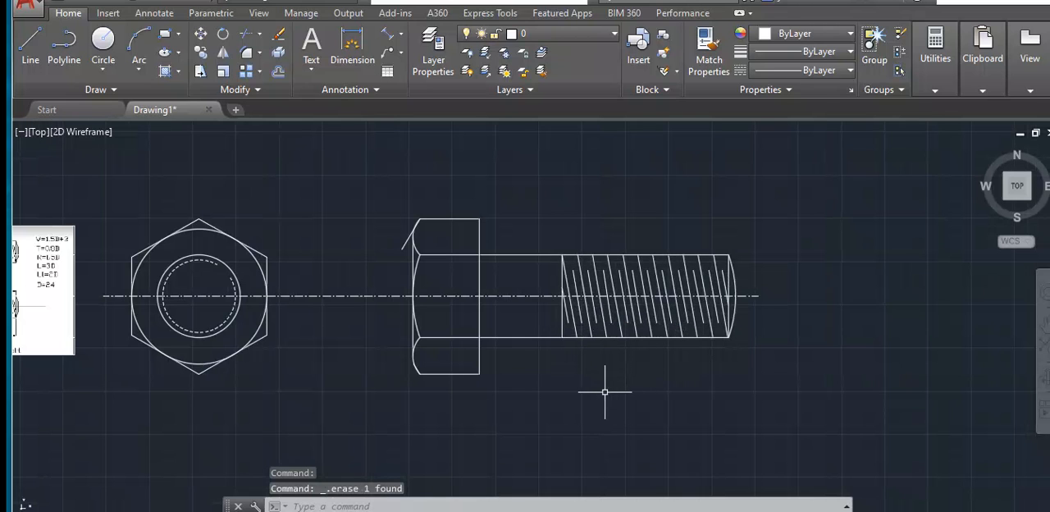
scroll(539, 376, "down", 2)
middle_click_drag(206, 367, 317, 357)
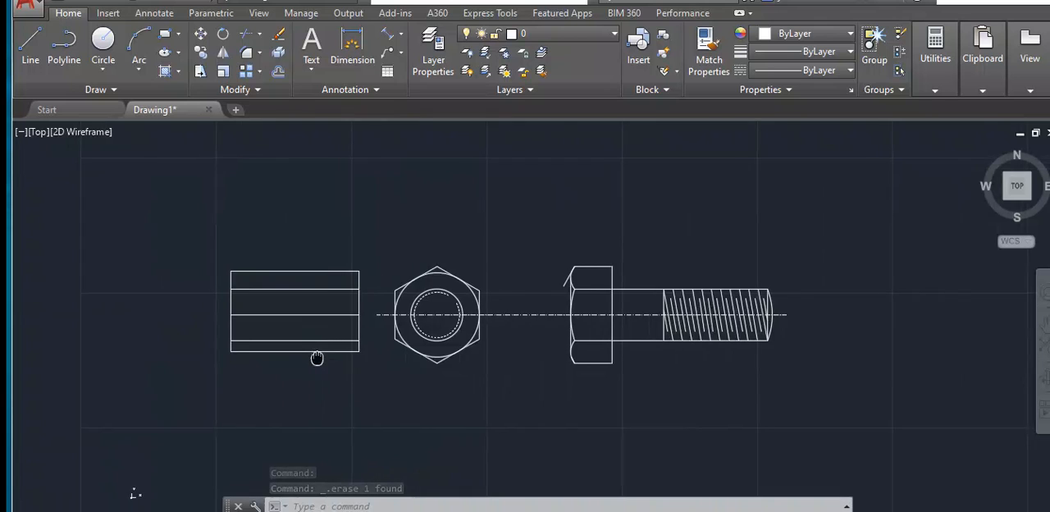
scroll(278, 318, "up", 4)
scroll(273, 314, "up", 2)
scroll(274, 309, "down", 4)
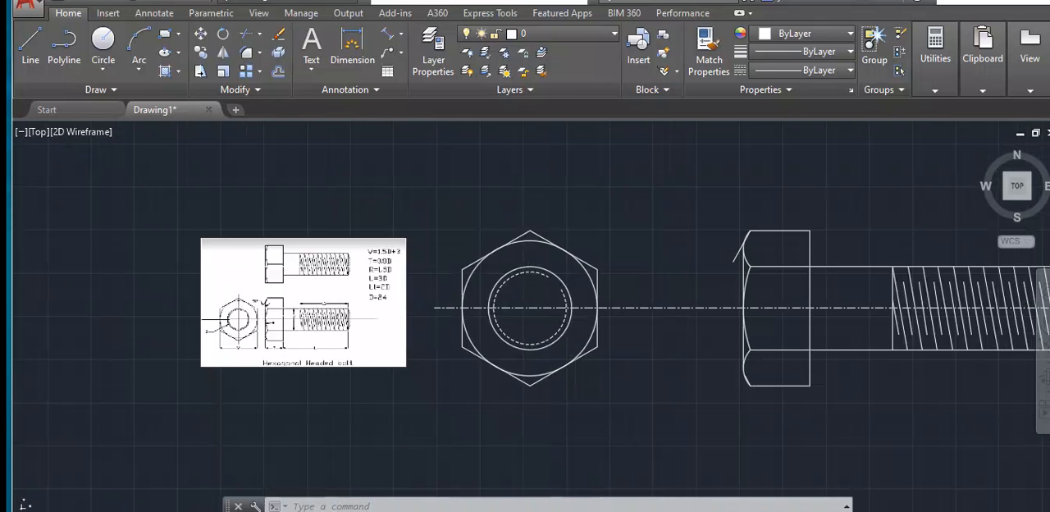
scroll(511, 340, "down", 2)
scroll(840, 341, "up", 4)
scroll(830, 338, "down", 2)
scroll(833, 338, "down", 2)
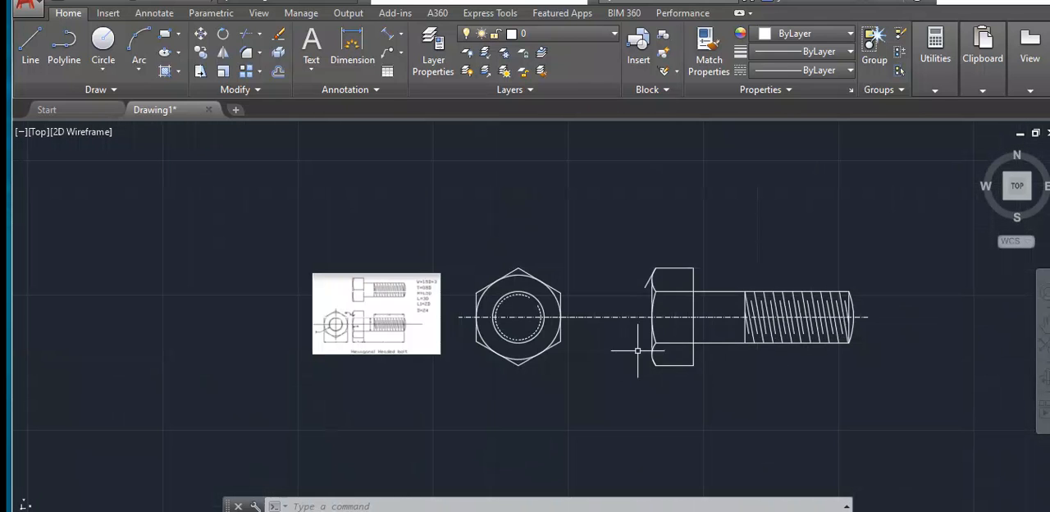
scroll(564, 336, "up", 2)
scroll(697, 353, "down", 2)
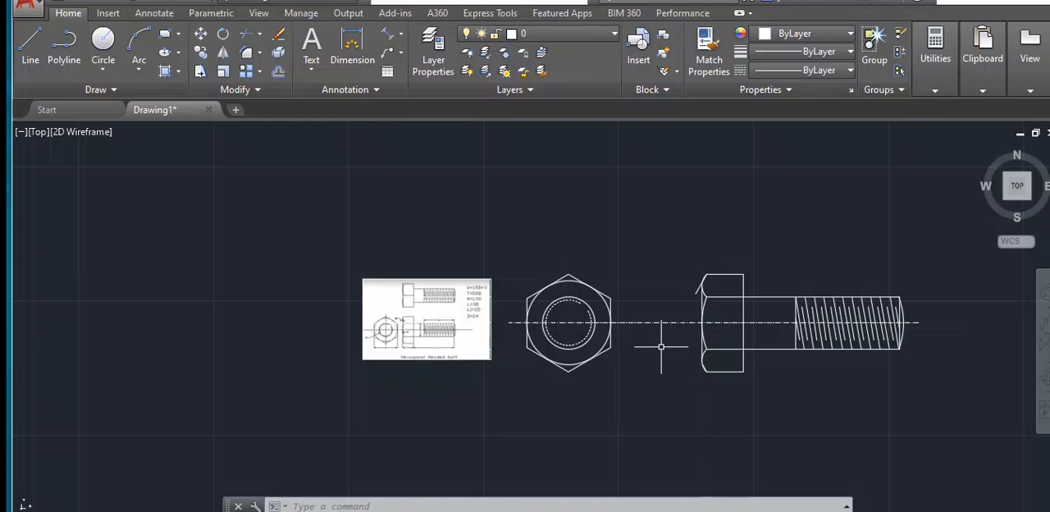
scroll(661, 346, "up", 2)
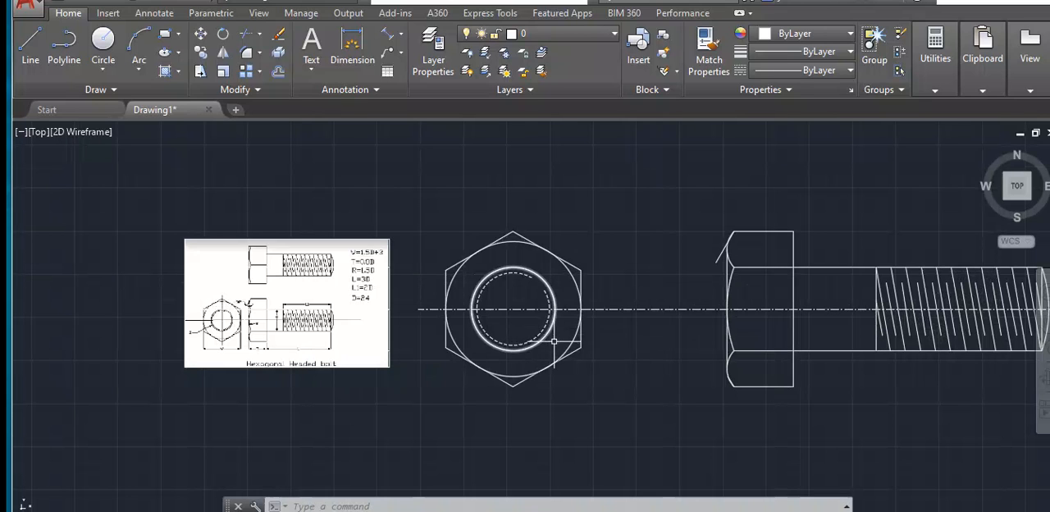
- Add an aligned dimension across the hexagon's two vertical flats, placing it below the hexagon view
left_click(401, 33)
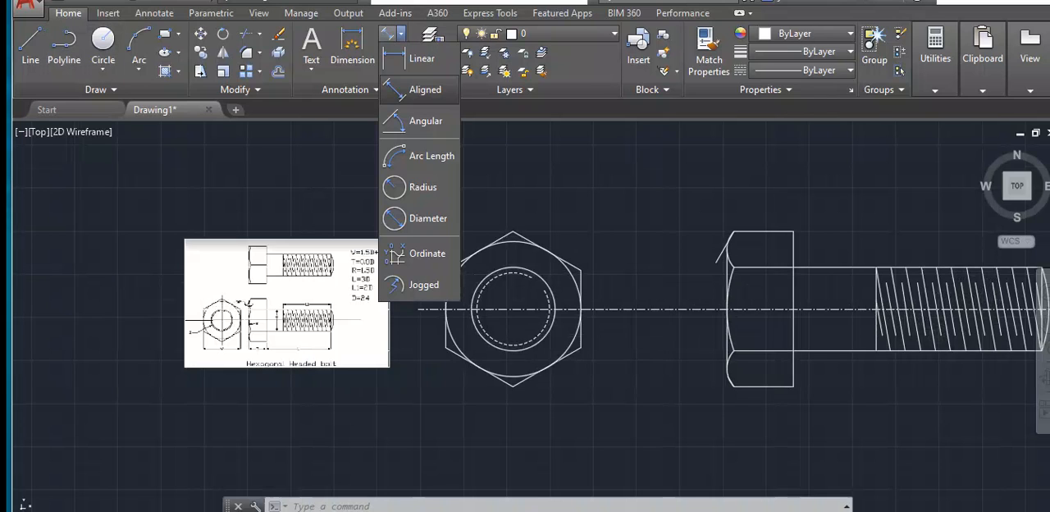
left_click(424, 89)
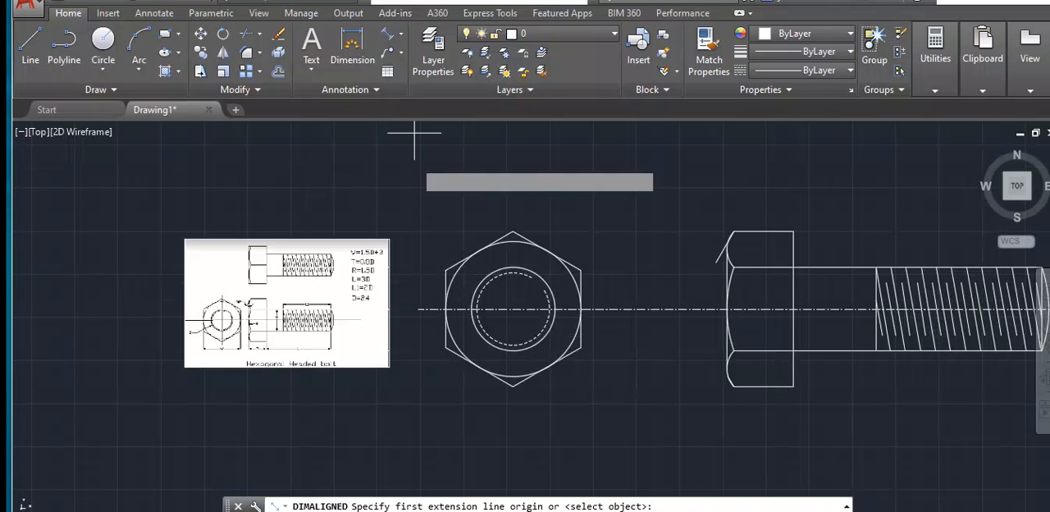
left_click(445, 348)
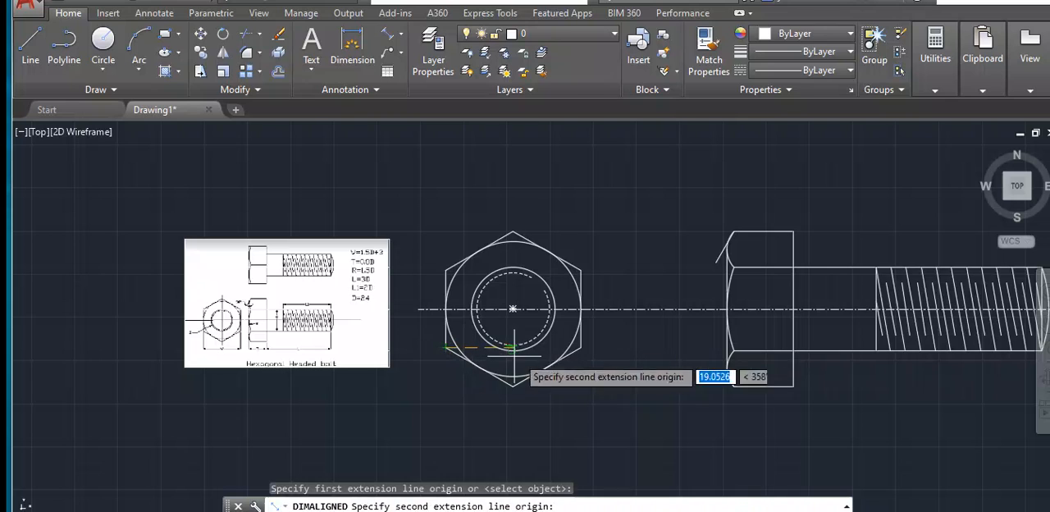
left_click(580, 348)
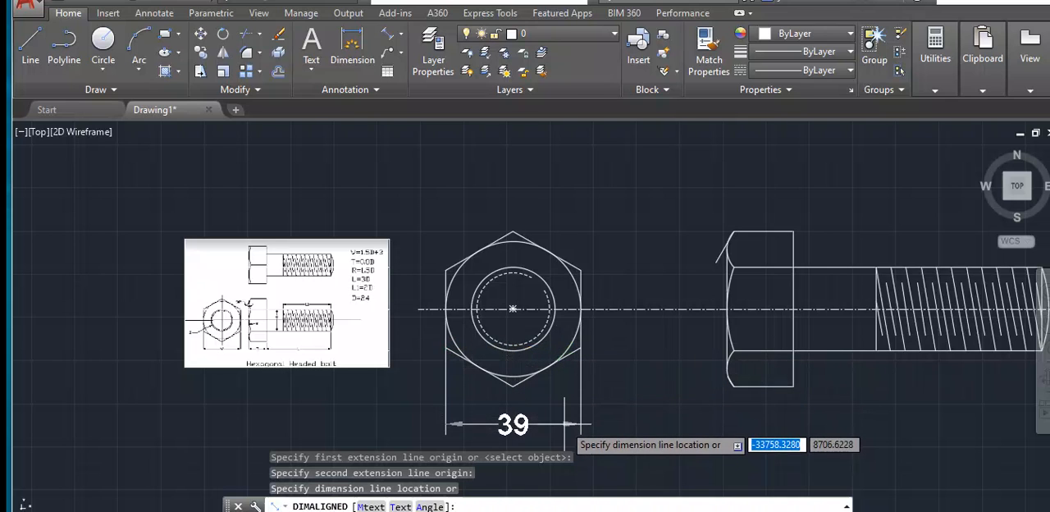
scroll(563, 422, "down", 2)
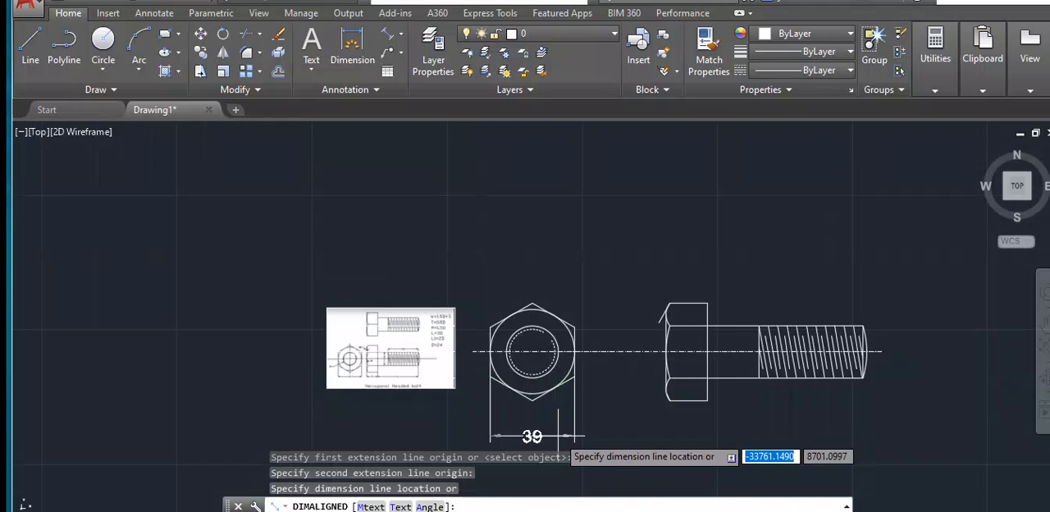
left_click(558, 435)
- Add an angular dimension between the slanted chamfer line and the vertical outer edge at the bolt head's upper corner
scroll(352, 329, "up", 4)
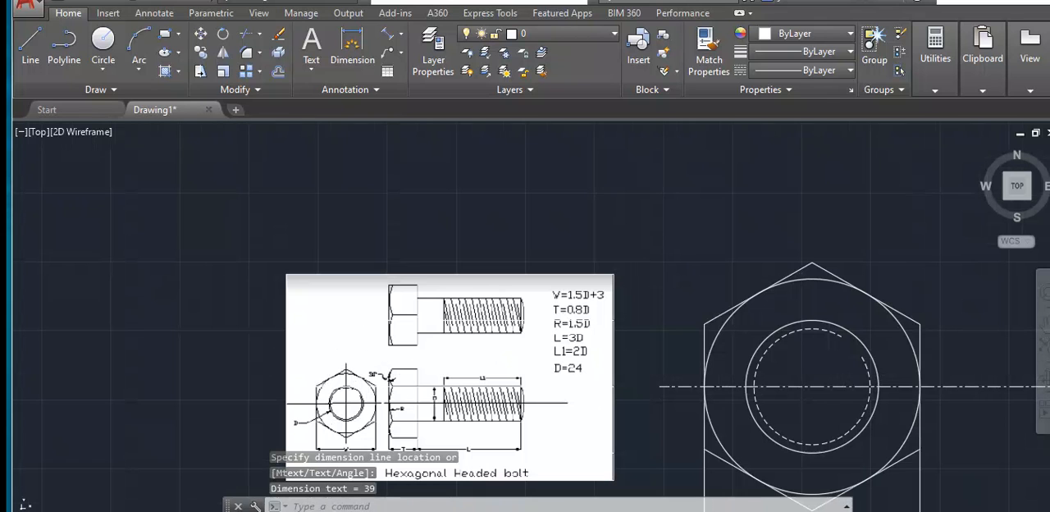
scroll(457, 380, "down", 6)
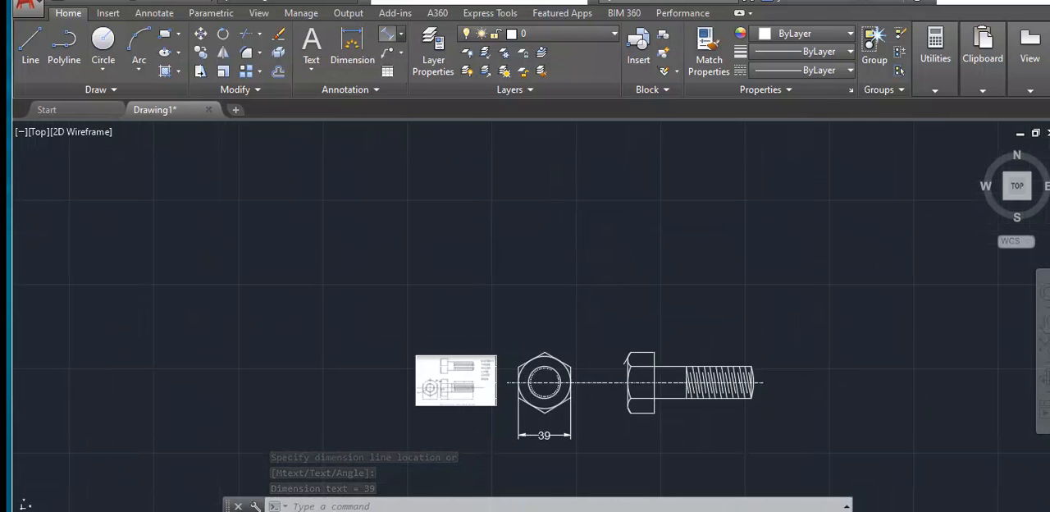
left_click(400, 33)
left_click(424, 113)
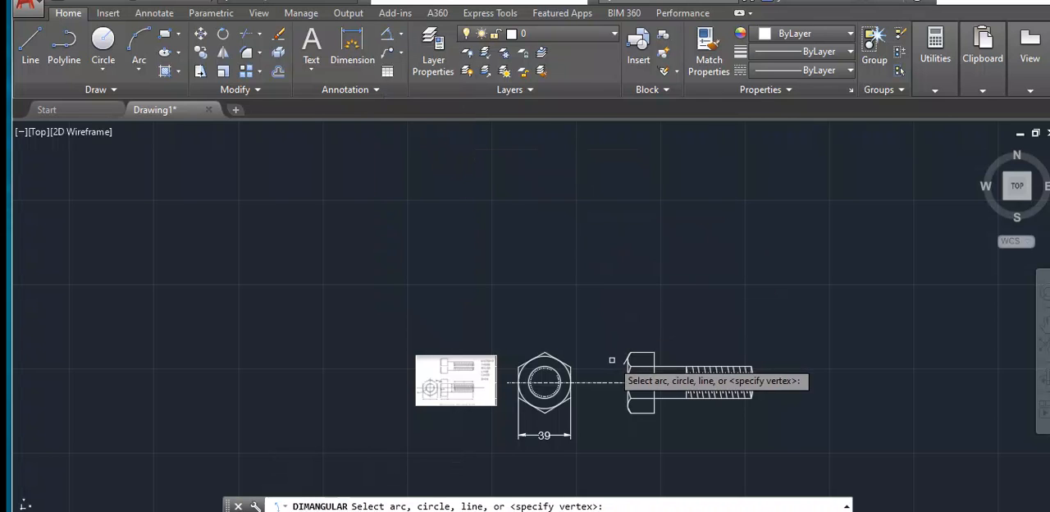
scroll(611, 360, "up", 5)
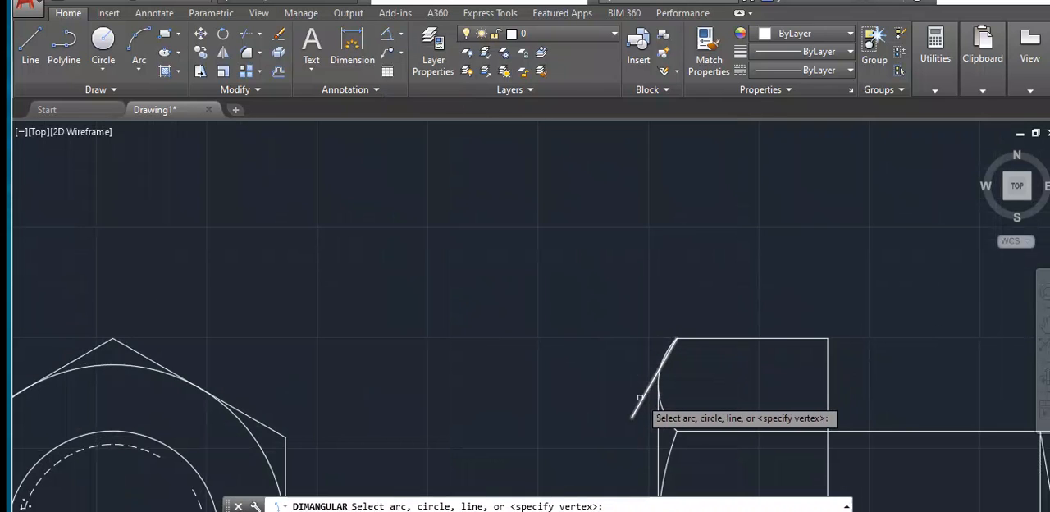
left_click(649, 404)
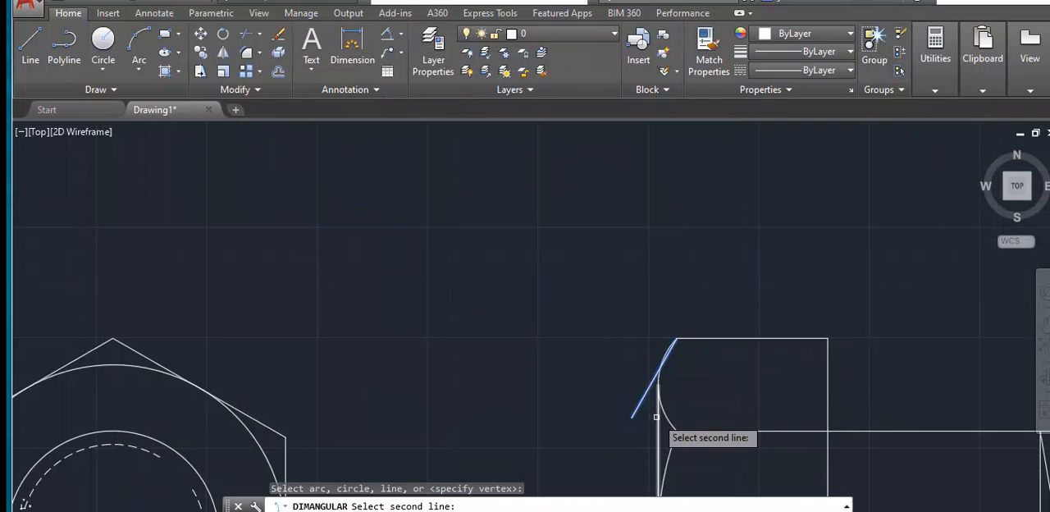
left_click(656, 416)
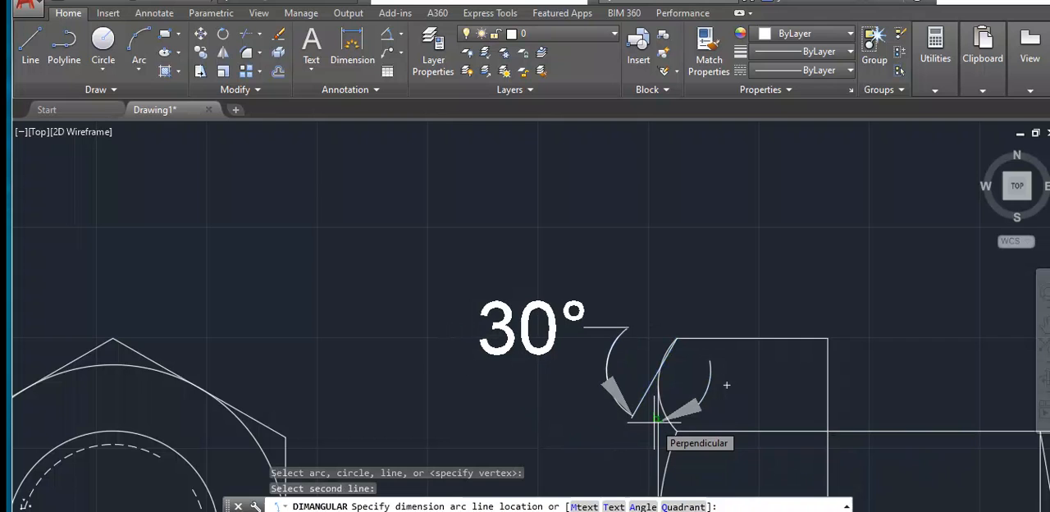
left_click(656, 420)
scroll(656, 420, "down", 3)
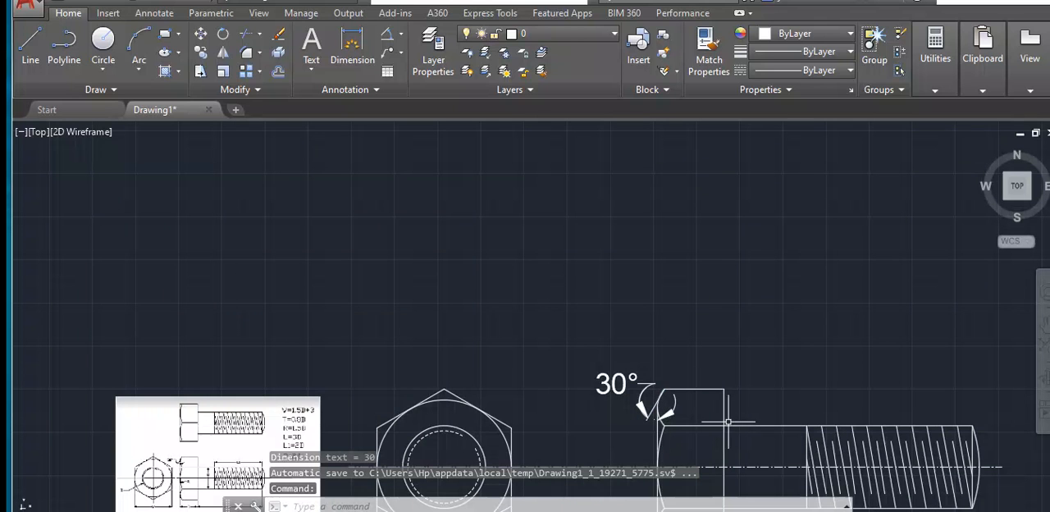
- Add an aligned dimension for the bolt head's thickness, placing it below the head in the side view
middle_click_drag(641, 338, 667, 160)
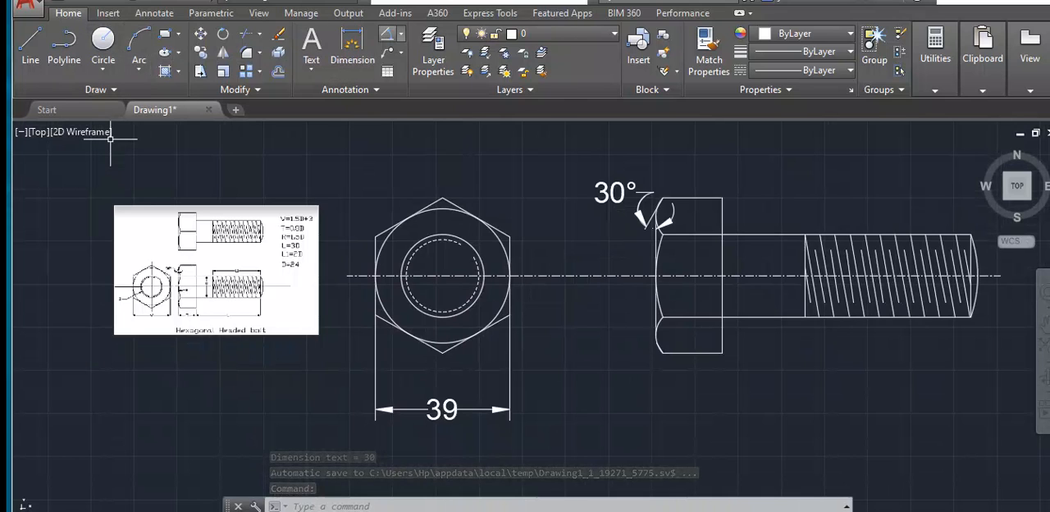
left_click(400, 33)
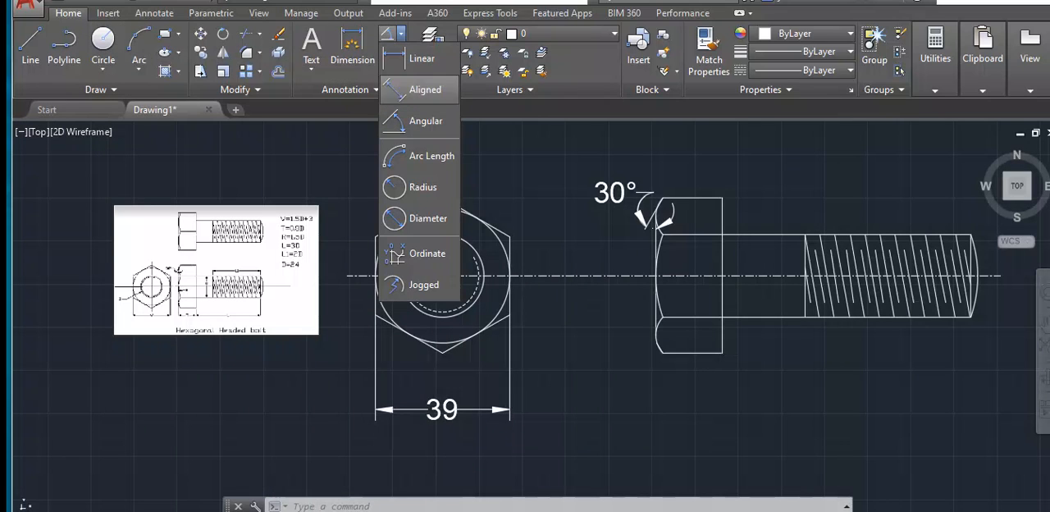
left_click(412, 85)
scroll(642, 330, "up", 4)
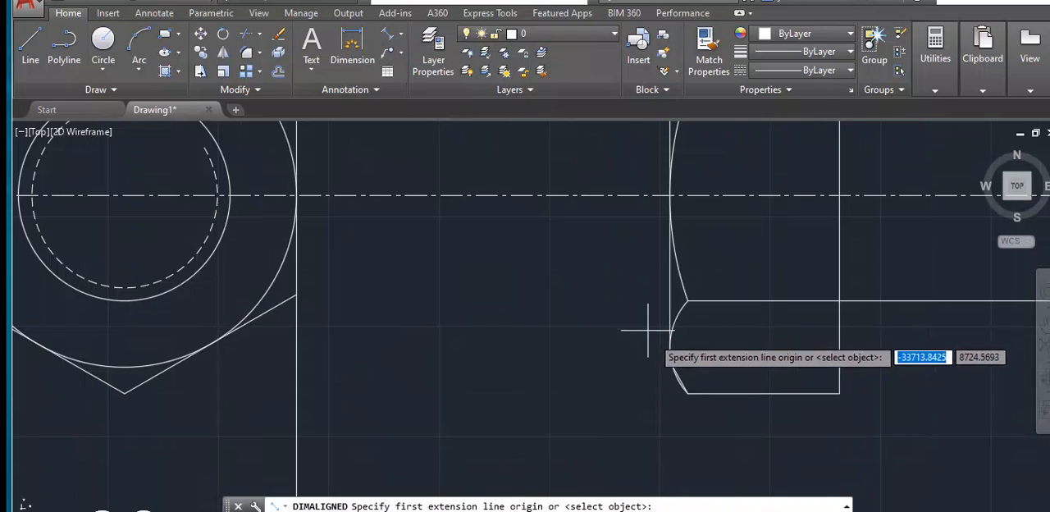
scroll(669, 358, "up", 2)
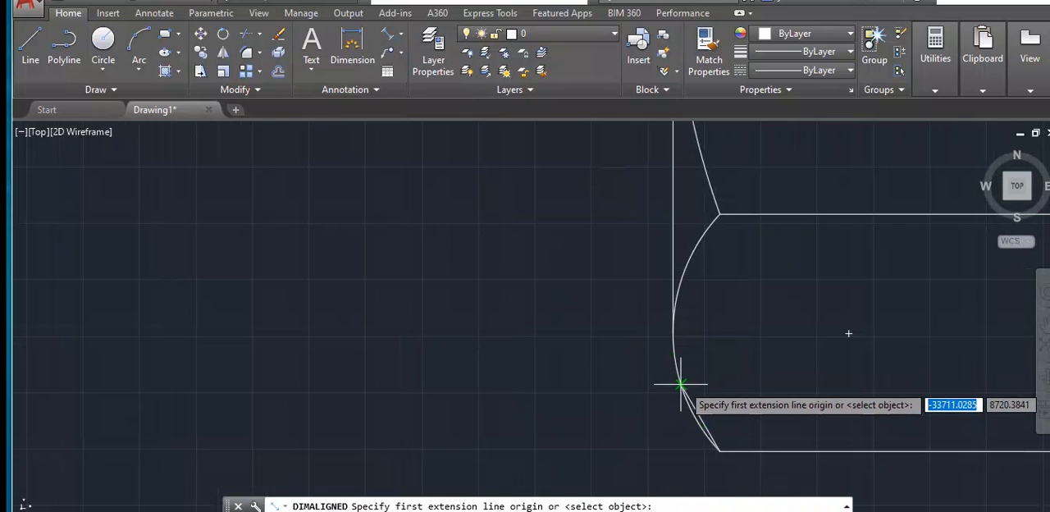
left_click(672, 333)
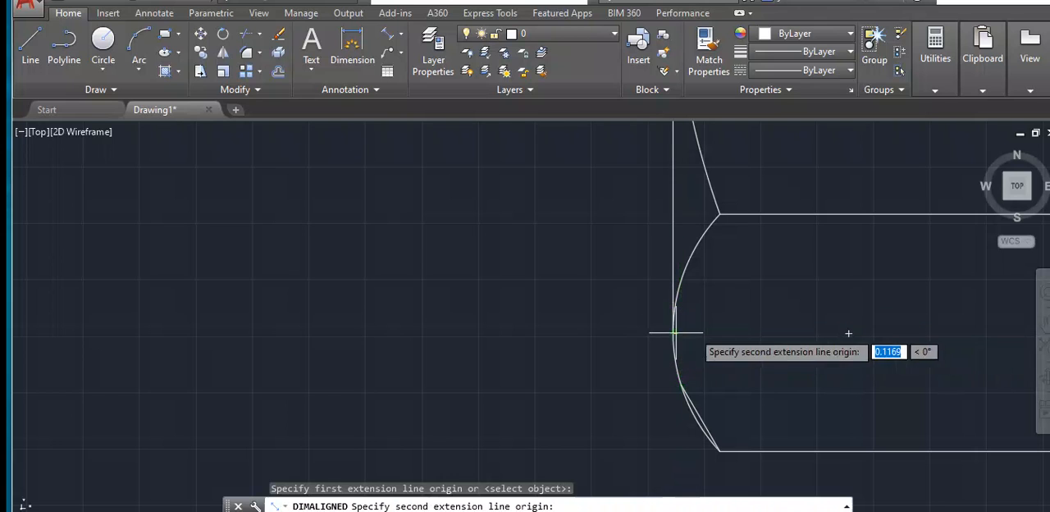
scroll(870, 324, "down", 4)
left_click(959, 328)
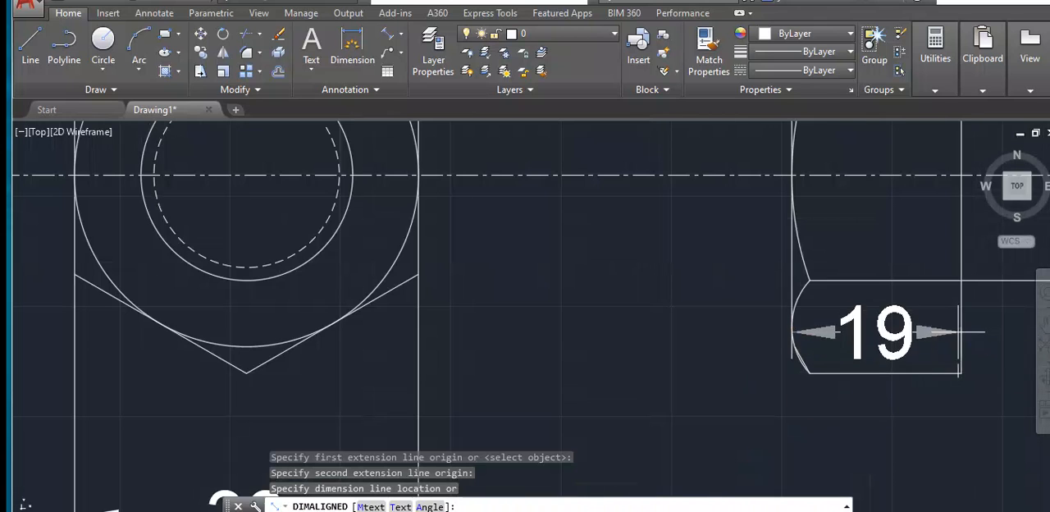
scroll(932, 439, "down", 1)
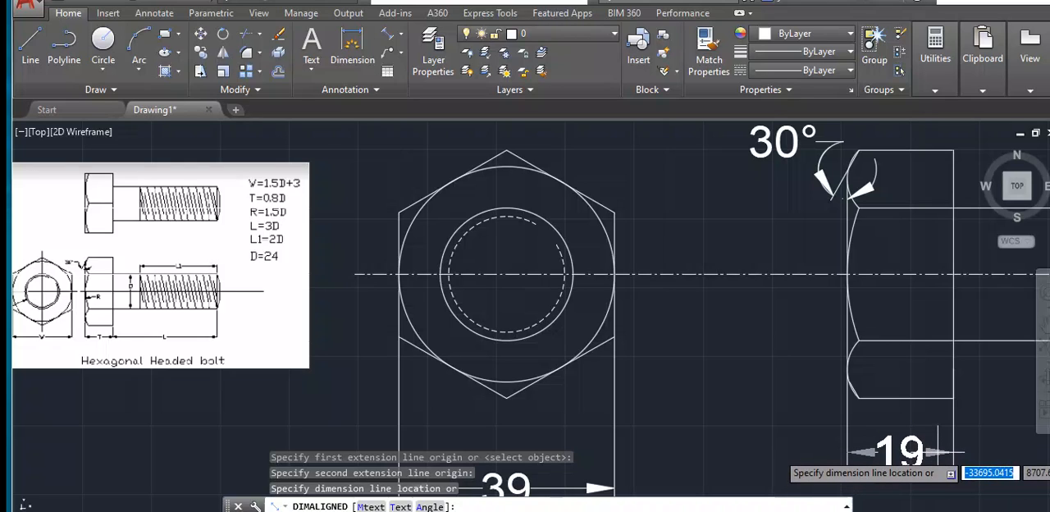
left_click(919, 451)
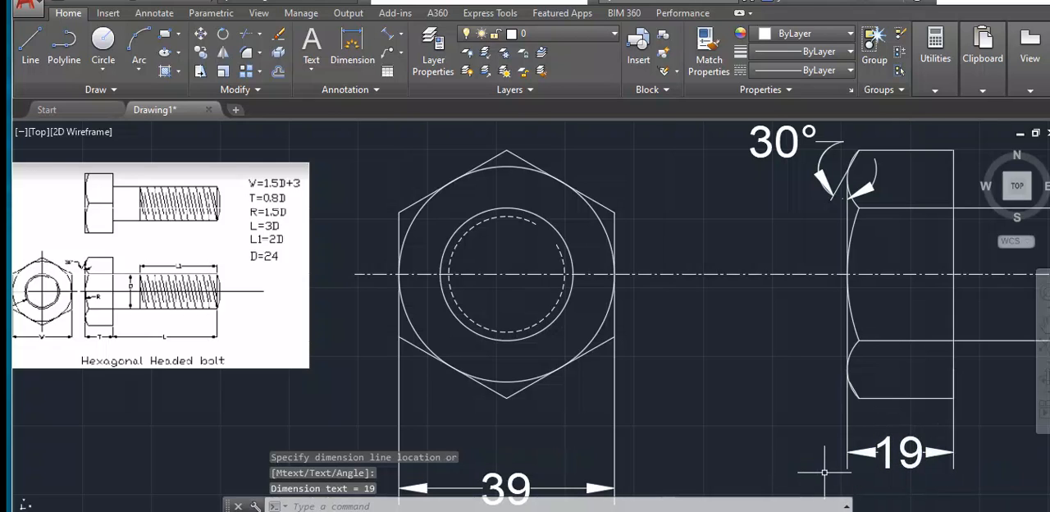
- Set the linear precision of the Standard dimension style's primary units to 0.0
type("DIM")
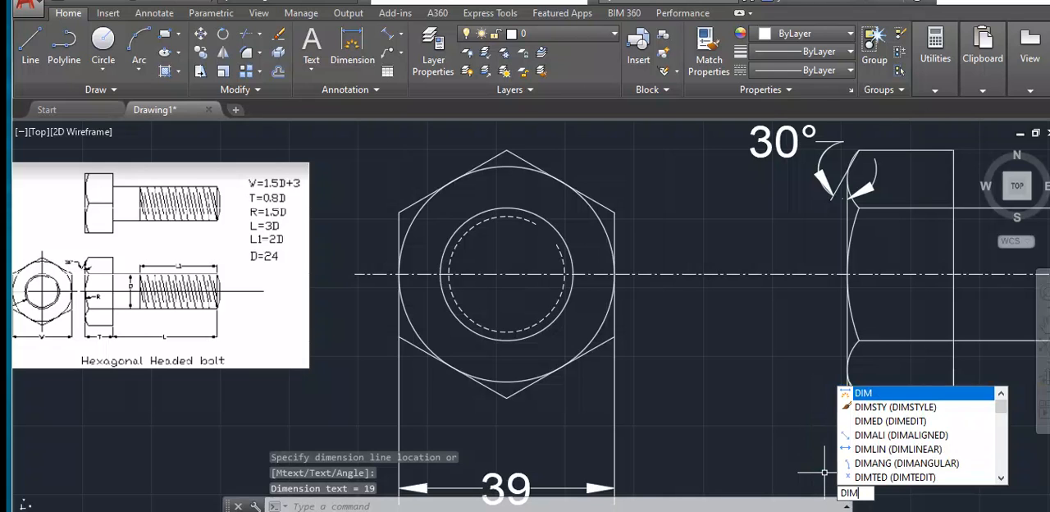
key("Return")
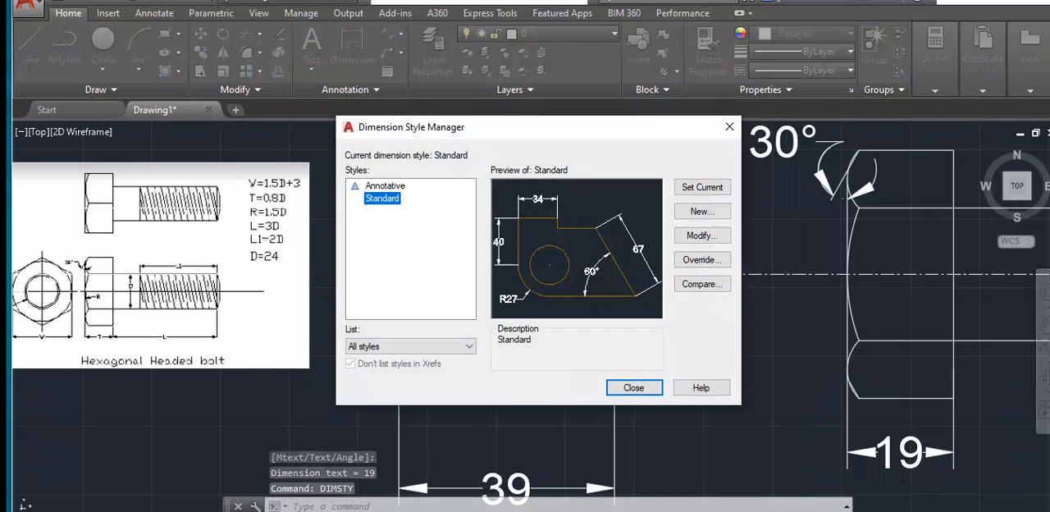
left_click(702, 235)
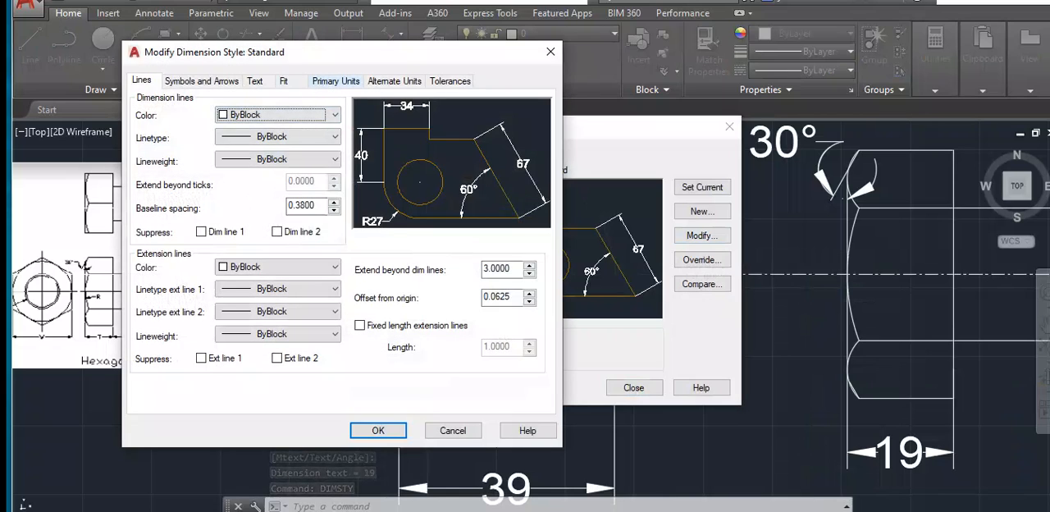
left_click(336, 80)
left_click(283, 135)
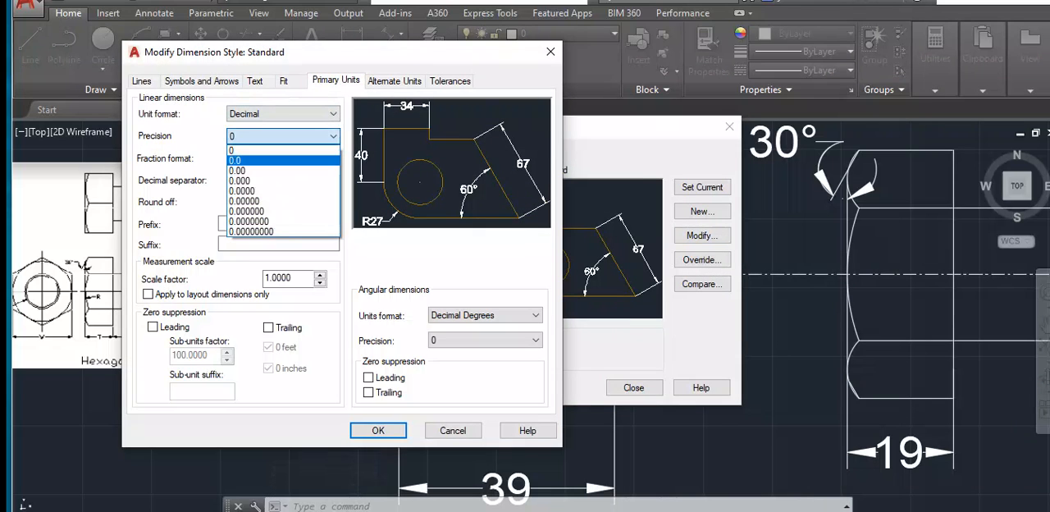
left_click(235, 160)
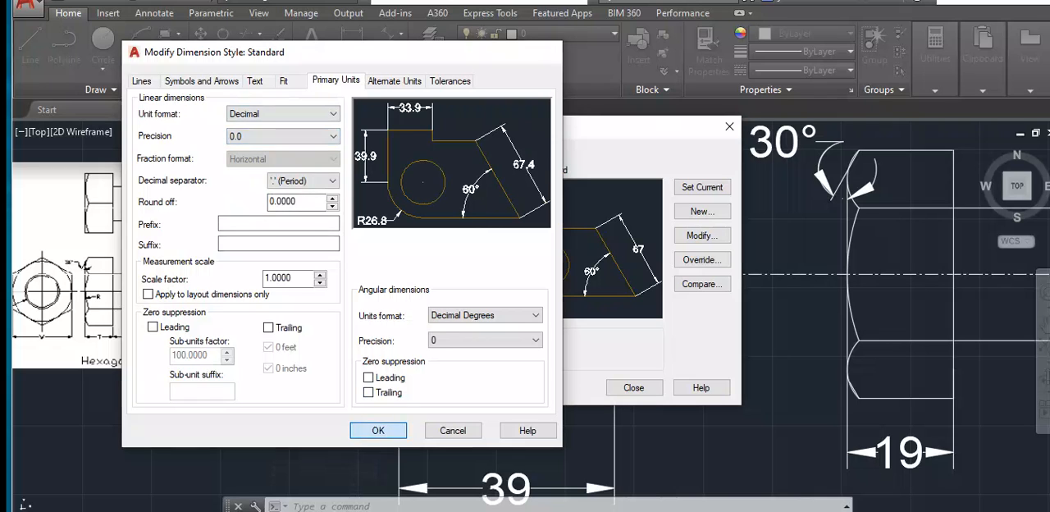
left_click(378, 430)
left_click(641, 390)
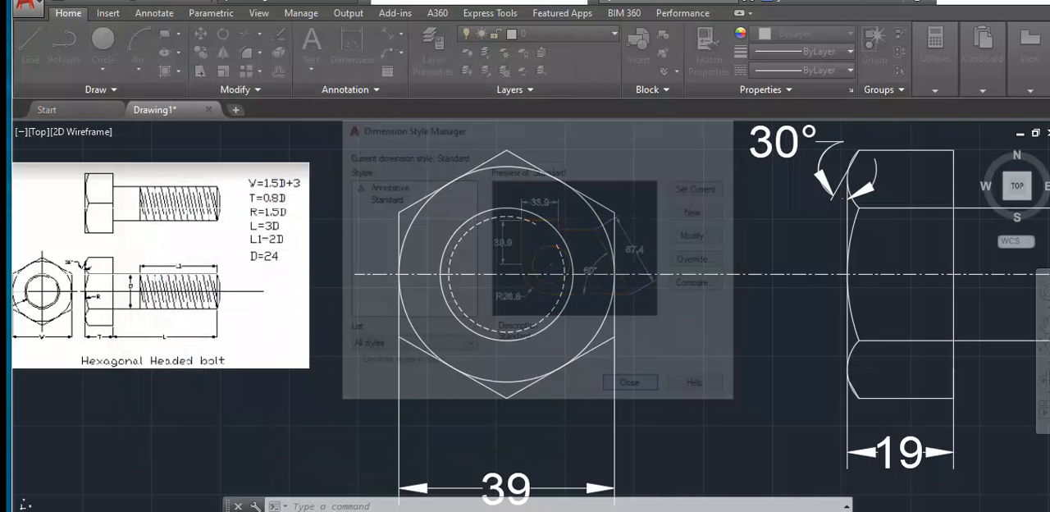
- Continue the head thickness dimension to the threaded end of the shank to dimension the shank's length
scroll(906, 456, "down", 2)
mouse_move(906, 456)
middle_mouse_down()
mouse_move(841, 450)
mouse_move(641, 390)
middle_mouse_up()
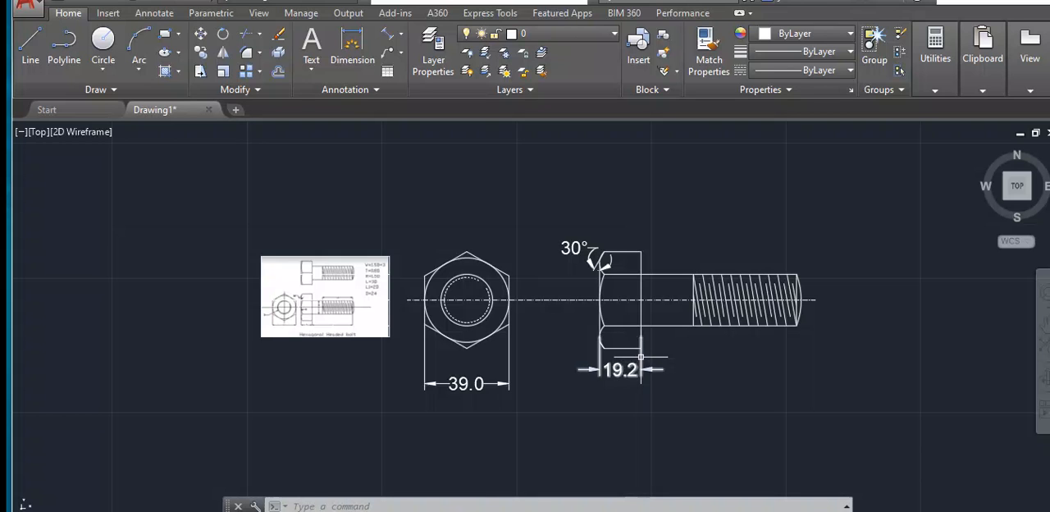
left_click(642, 365)
mouse_move(641, 369)
left_click(706, 415)
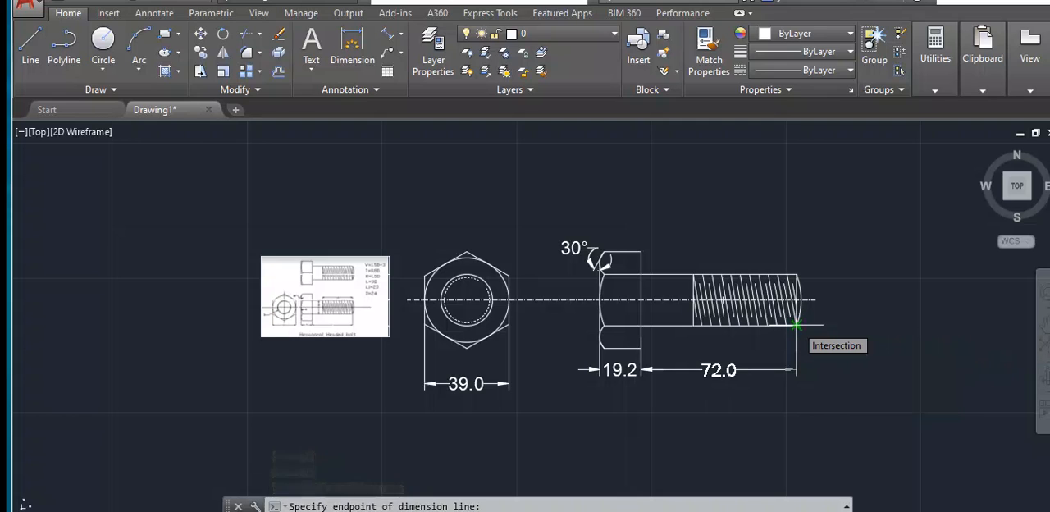
left_click(795, 326)
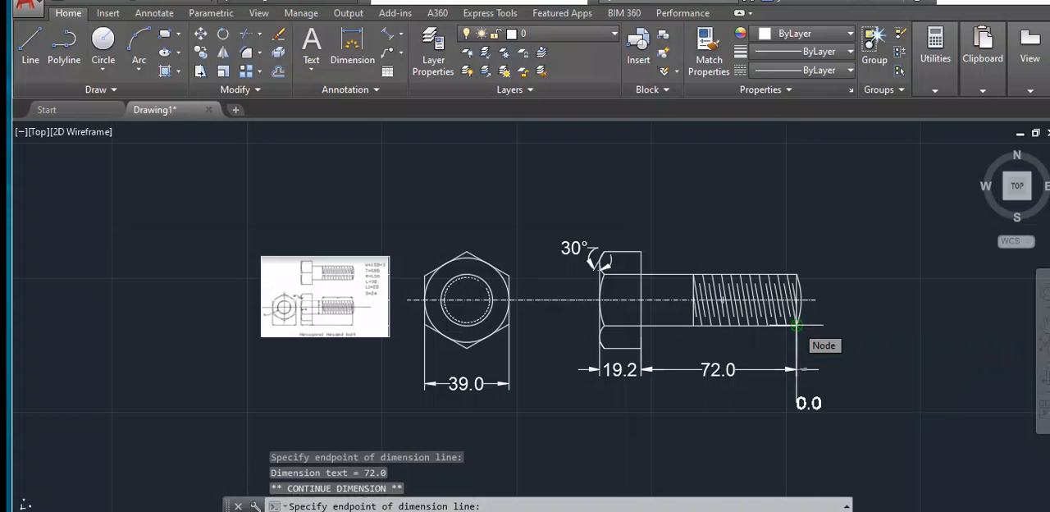
key("Escape")
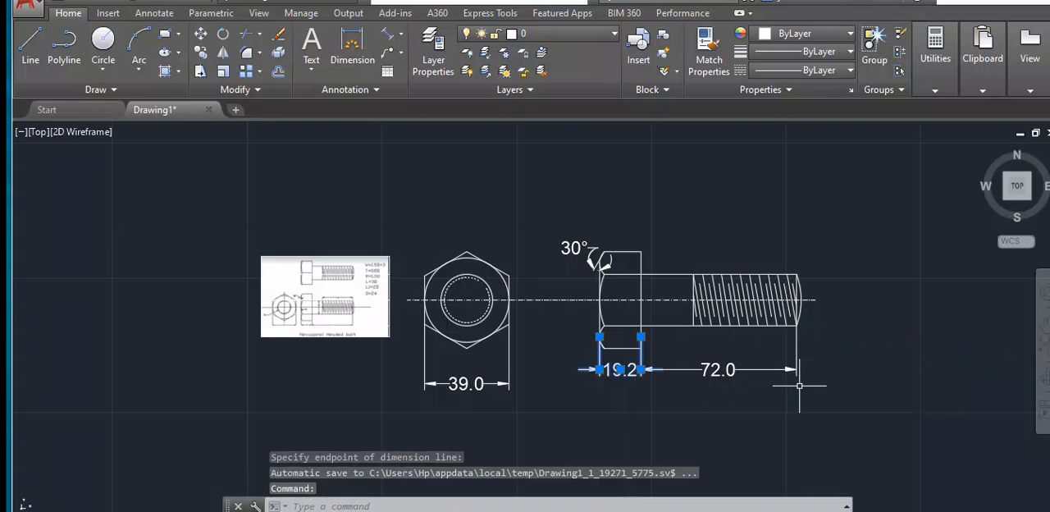
key("Escape")
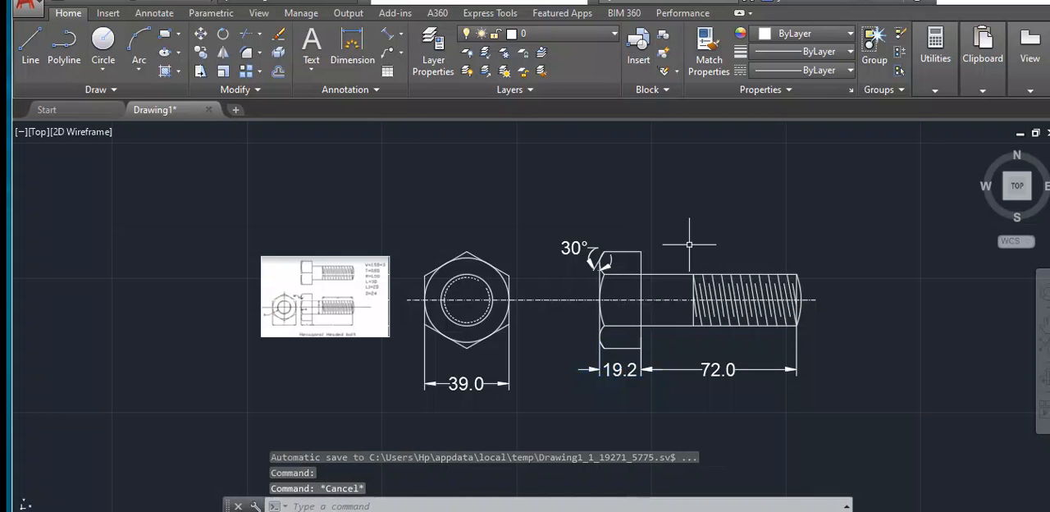
- Add an aligned dimension for the length of the shank's threaded part, placing it above the shank
left_click(387, 33)
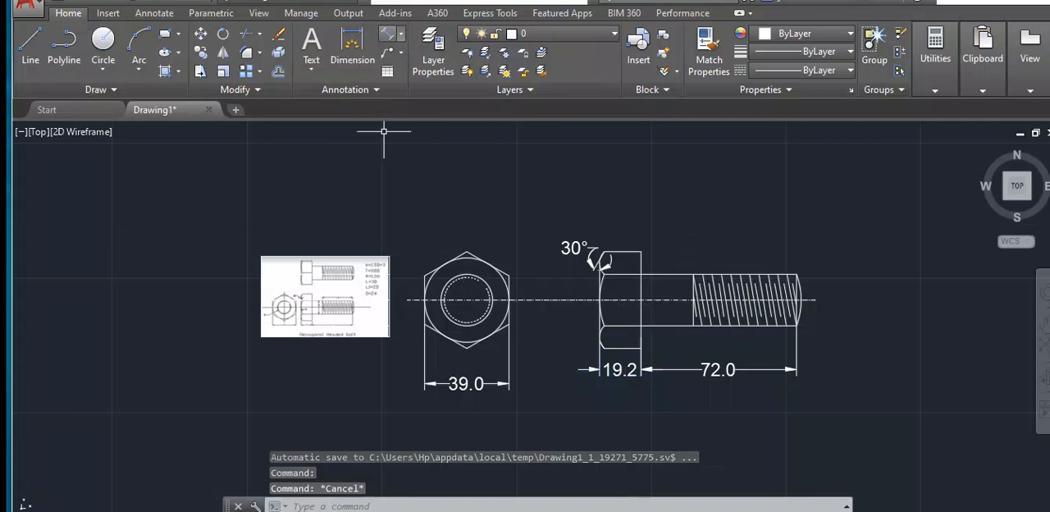
left_click(796, 274)
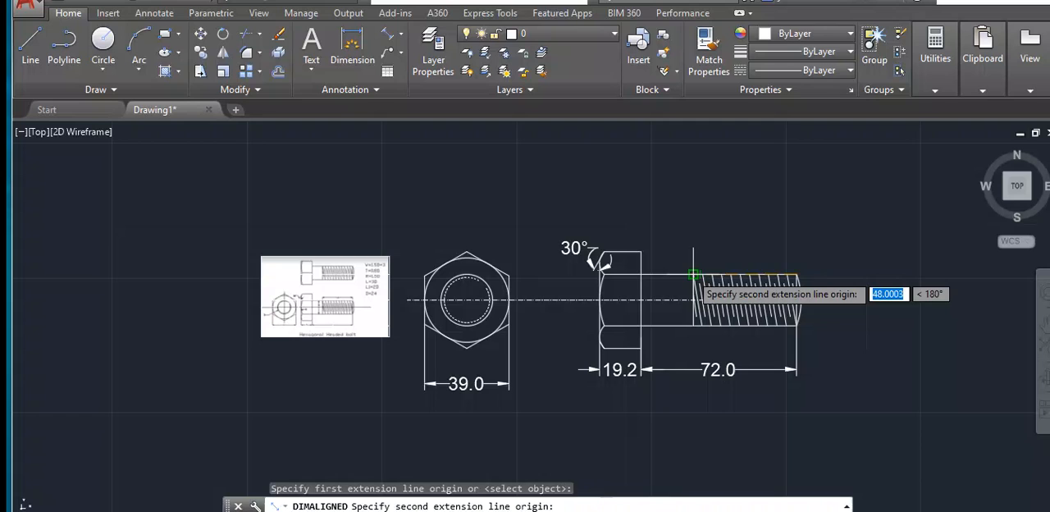
left_click(693, 274)
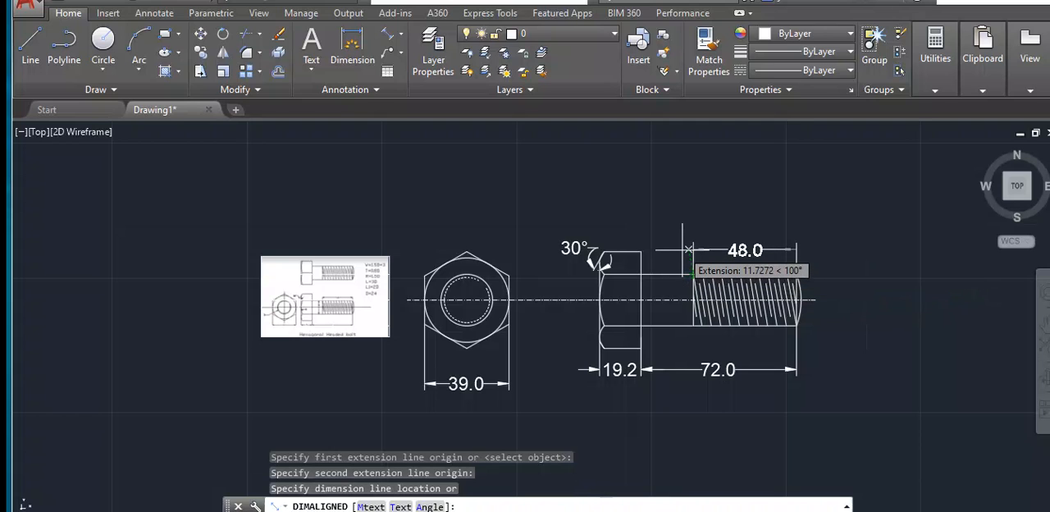
left_click(687, 245)
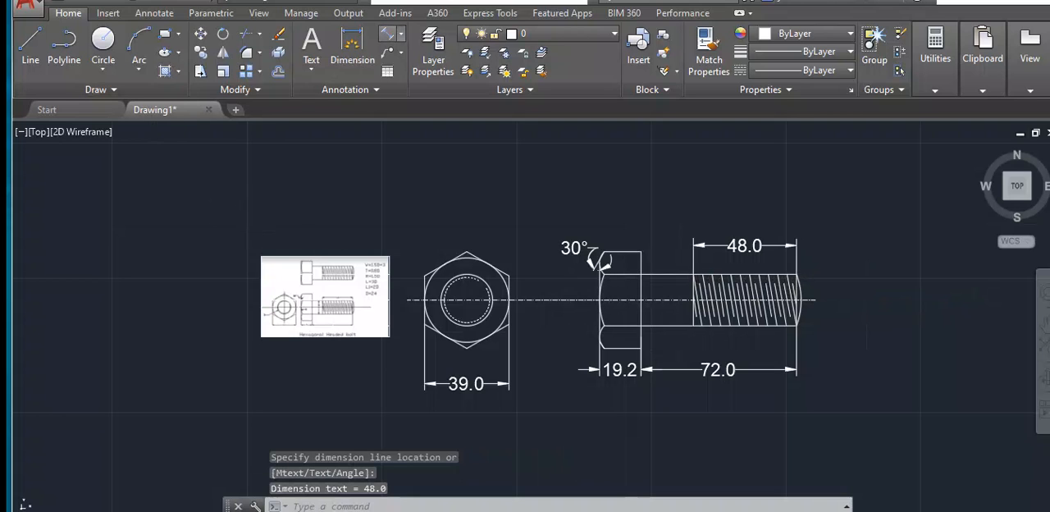
- Add an aligned dimension for the shank's diameter, placing it across the unthreaded part in the side view
key("Return")
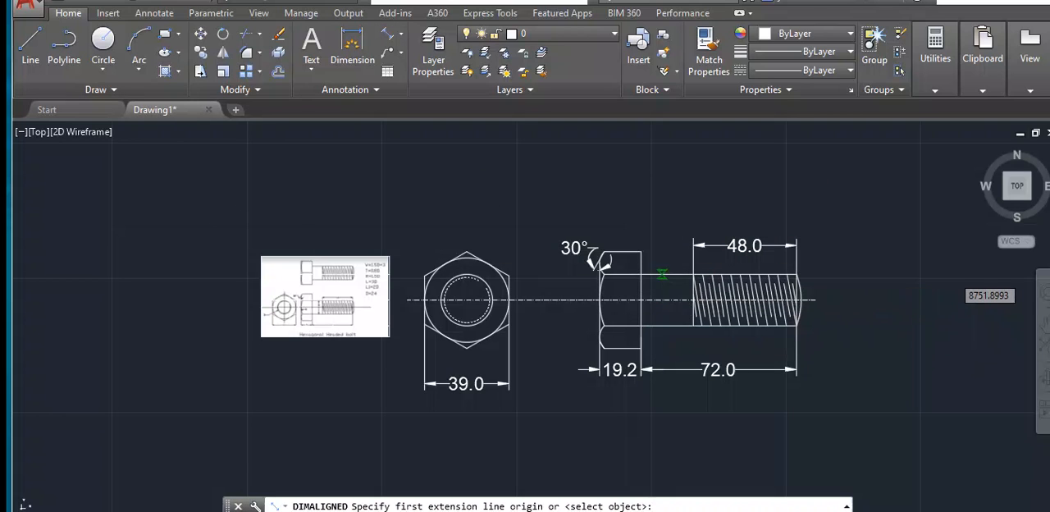
left_click(661, 275)
left_click(661, 326)
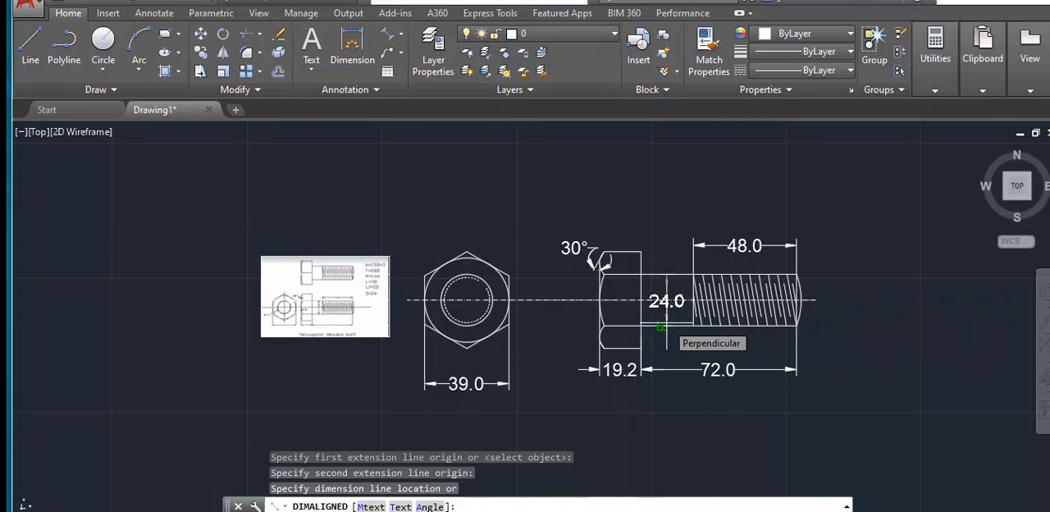
left_click(661, 326)
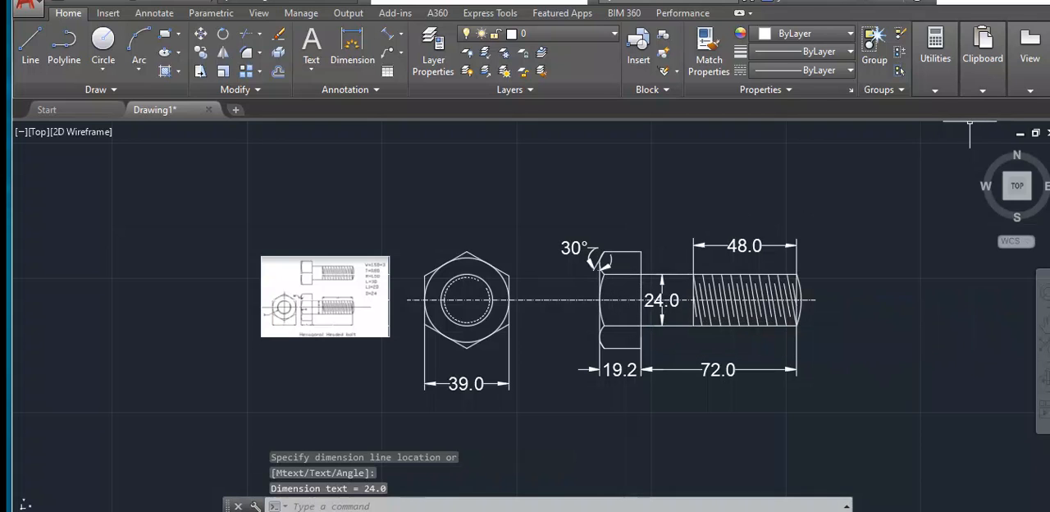
- Add a diameter dimension to the solid shank circle in the end view, placing its text outside the hexagon at the lower left
middle_click_drag(595, 287, 479, 269)
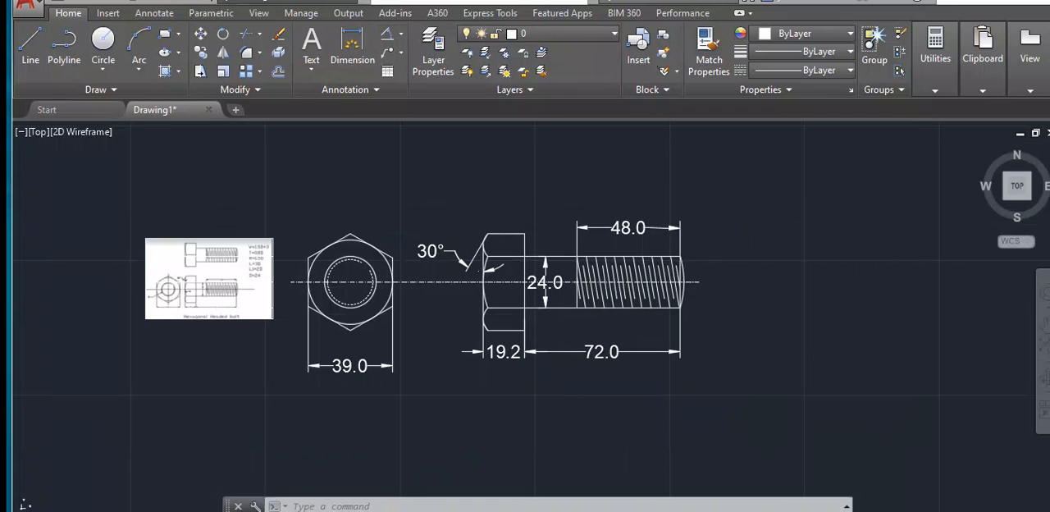
left_click(401, 34)
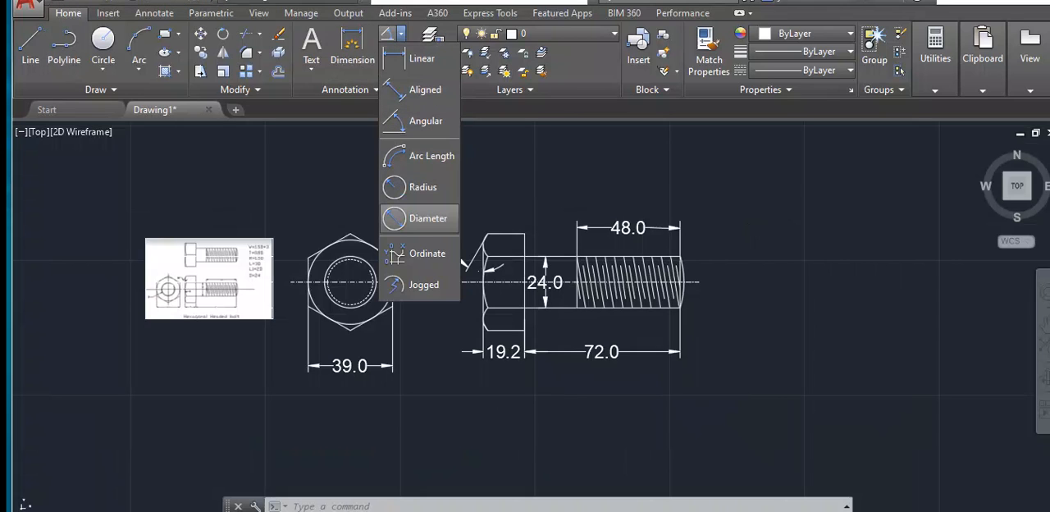
left_click(423, 218)
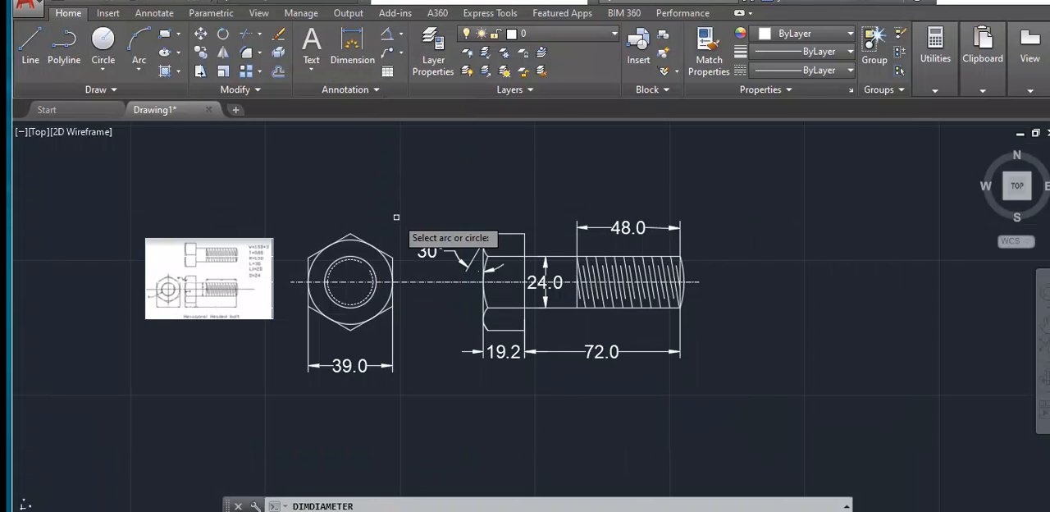
left_click(338, 305)
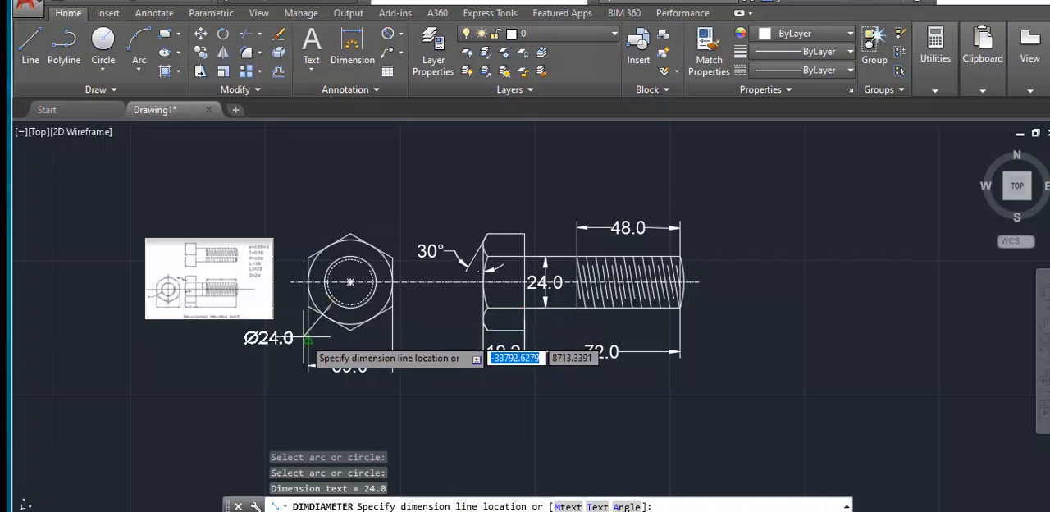
left_click(280, 349)
- Erase the reference image and its accompanying objects beside the bolt's end view
left_click(262, 251)
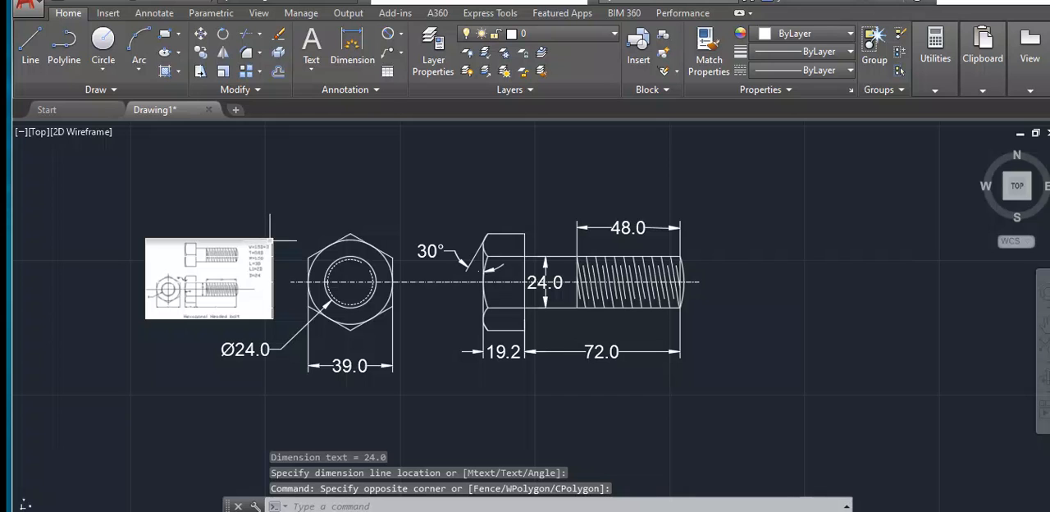
left_click(270, 243)
scroll(254, 241, "up", 6)
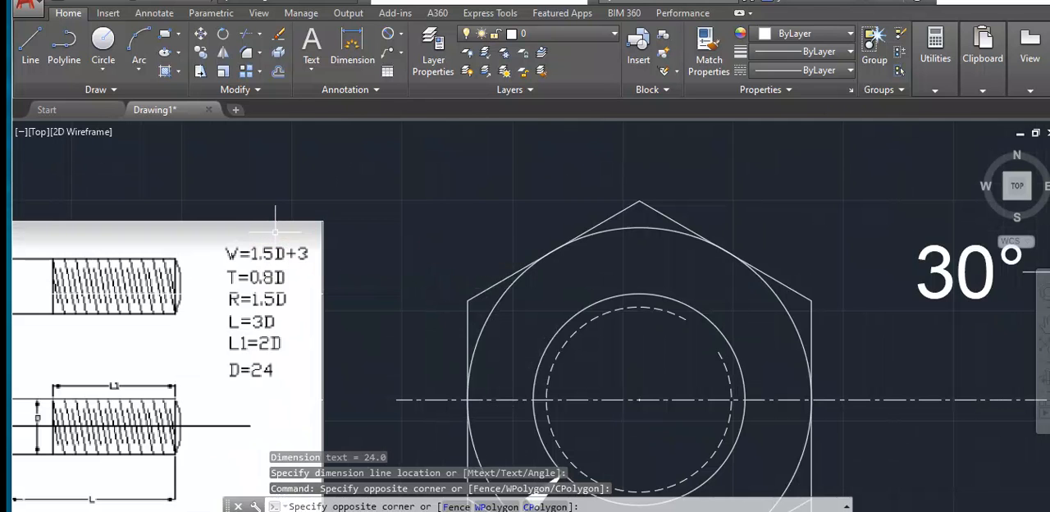
left_click(356, 210)
scroll(357, 210, "down", 6)
mouse_move(360, 207)
left_mouse_down()
mouse_move(205, 246)
mouse_move(246, 294)
left_mouse_up()
key("Delete")
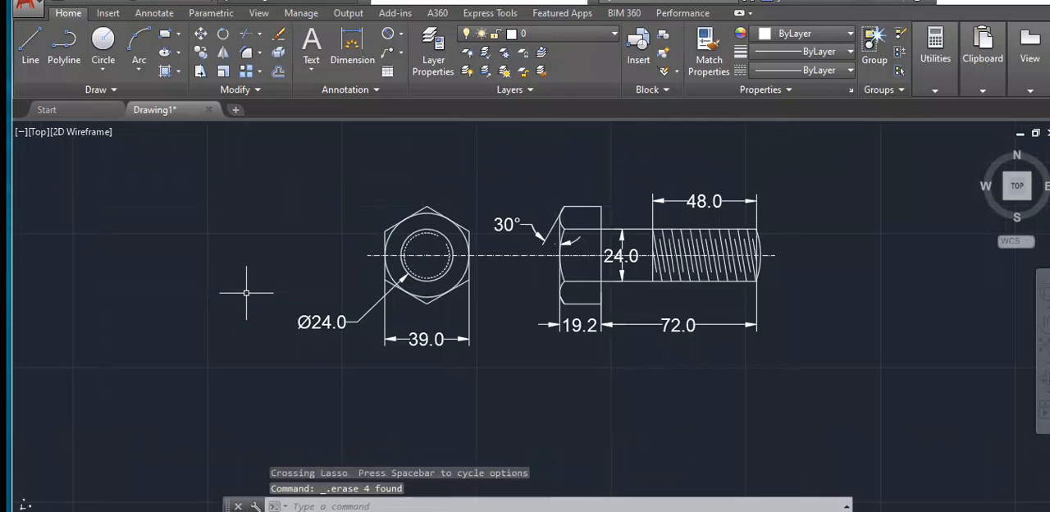
scroll(635, 255, "down", 3)
scroll(638, 270, "up", 3)
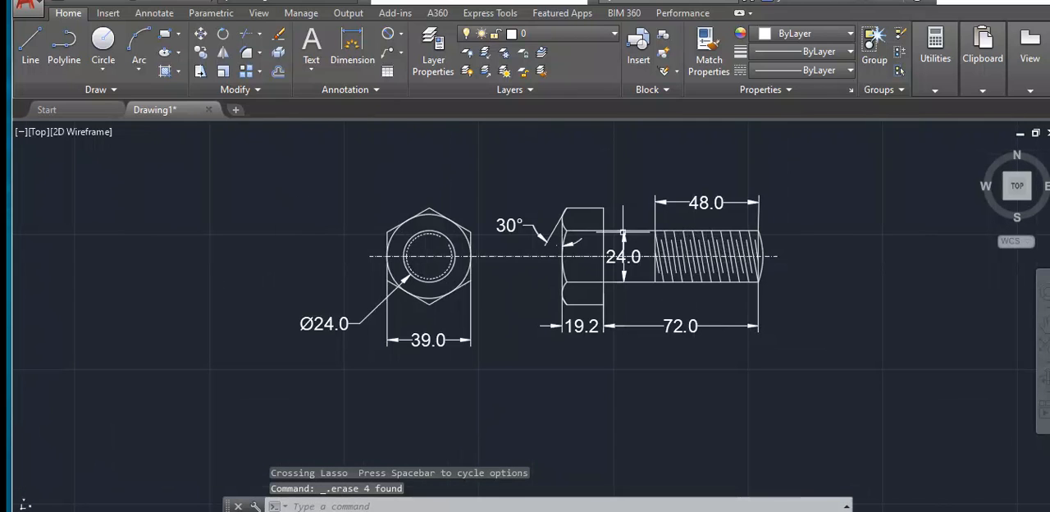